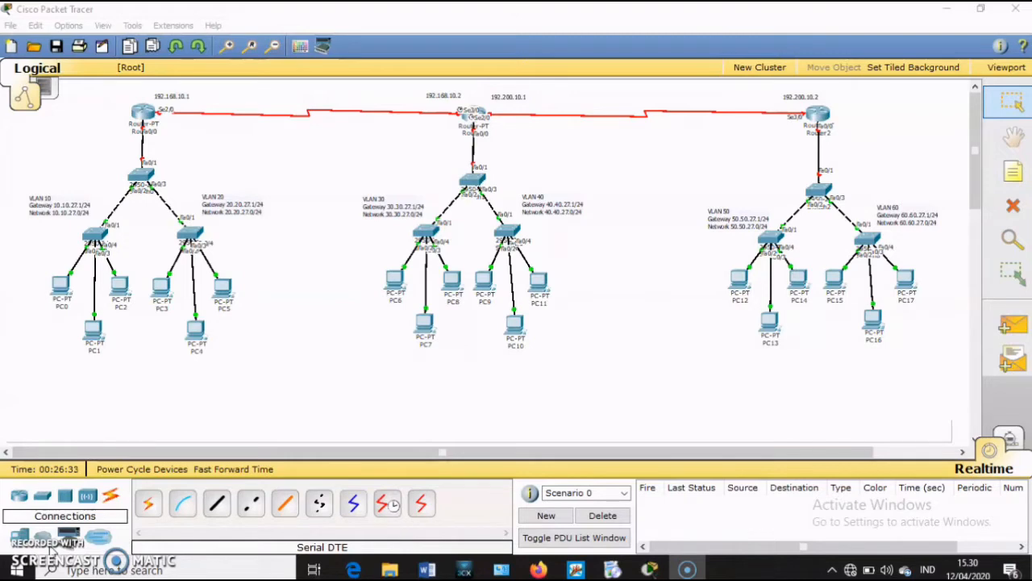
{"action": "left_click", "coordinate": [51, 549]}
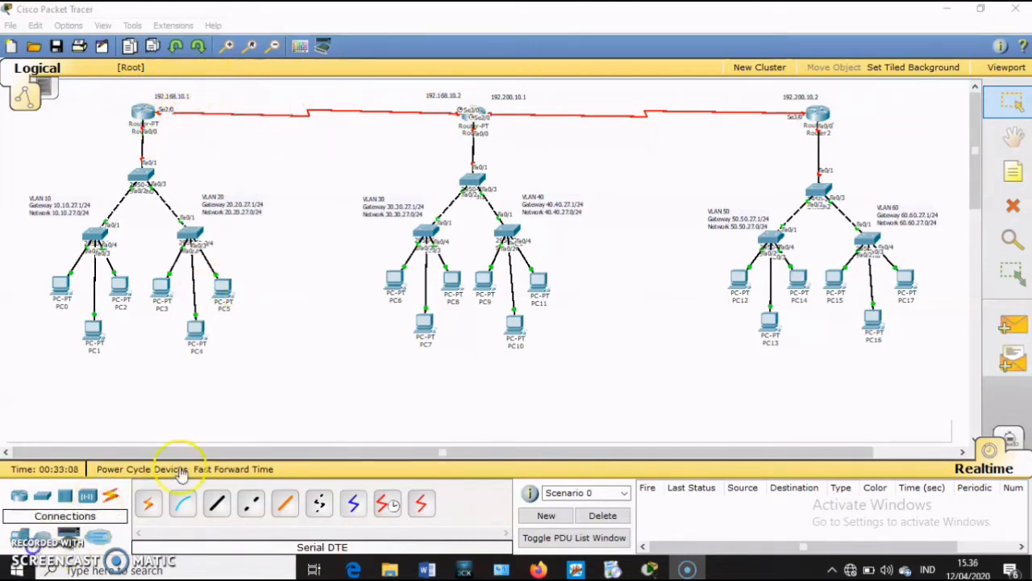
Step: Configure PC0 with static IP address 10.10.27.2, subnet mask 255.255.255.0 and default gateway 10.10.27.1
{"action": "left_click", "coordinate": [62, 286]}
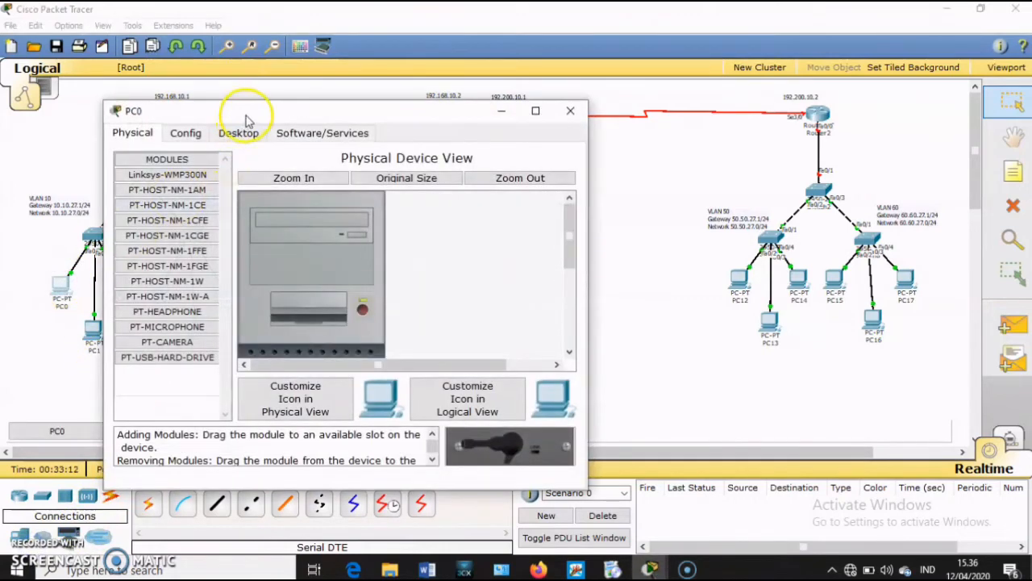
{"action": "left_click_drag", "start_coordinate": [250, 118], "coordinate": [399, 119]}
{"action": "left_click", "coordinate": [396, 134]}
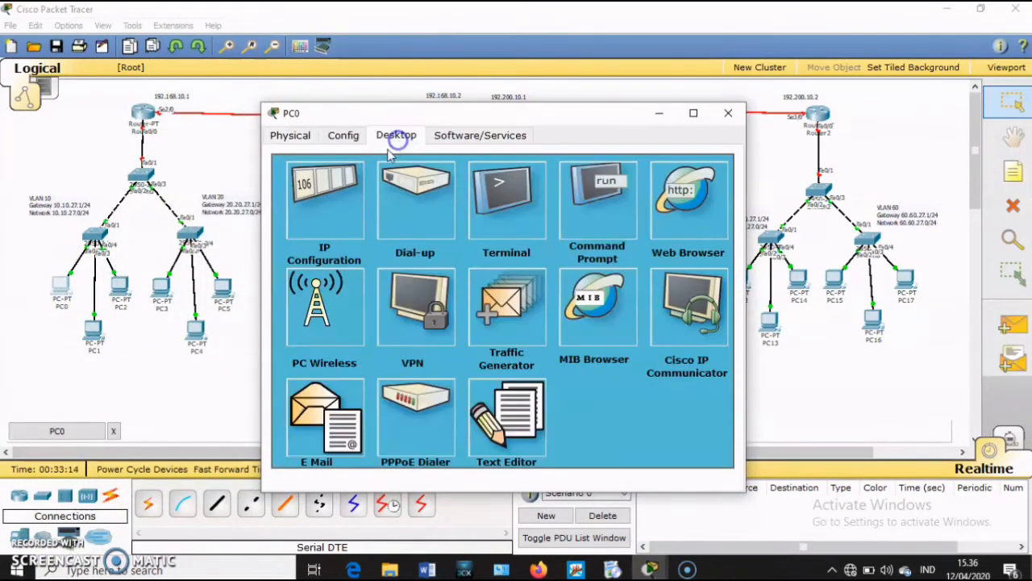
{"action": "left_click", "coordinate": [344, 196]}
{"action": "left_click", "coordinate": [411, 278]}
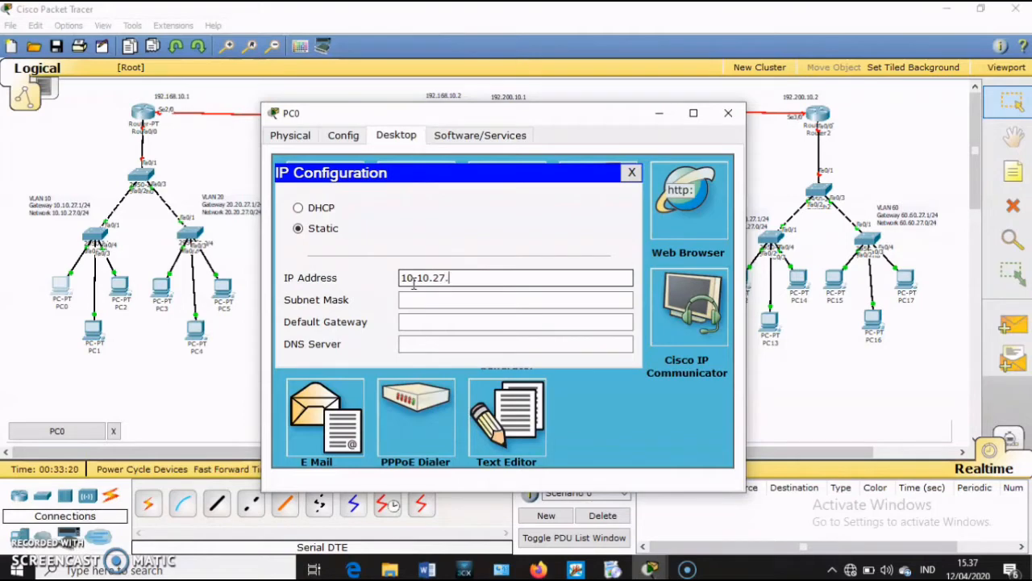
{"action": "left_click", "coordinate": [440, 299]}
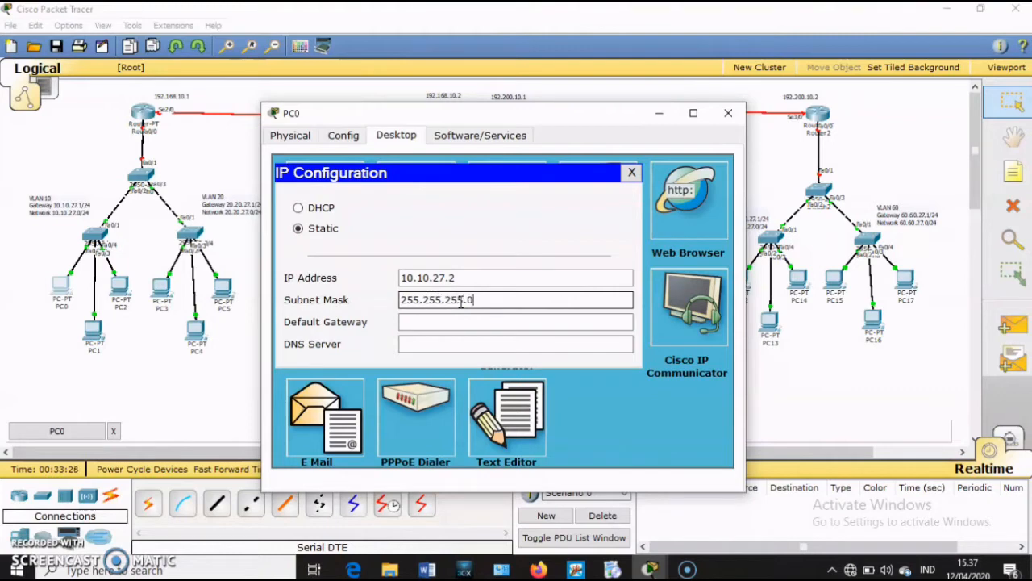
{"action": "left_click", "coordinate": [457, 322]}
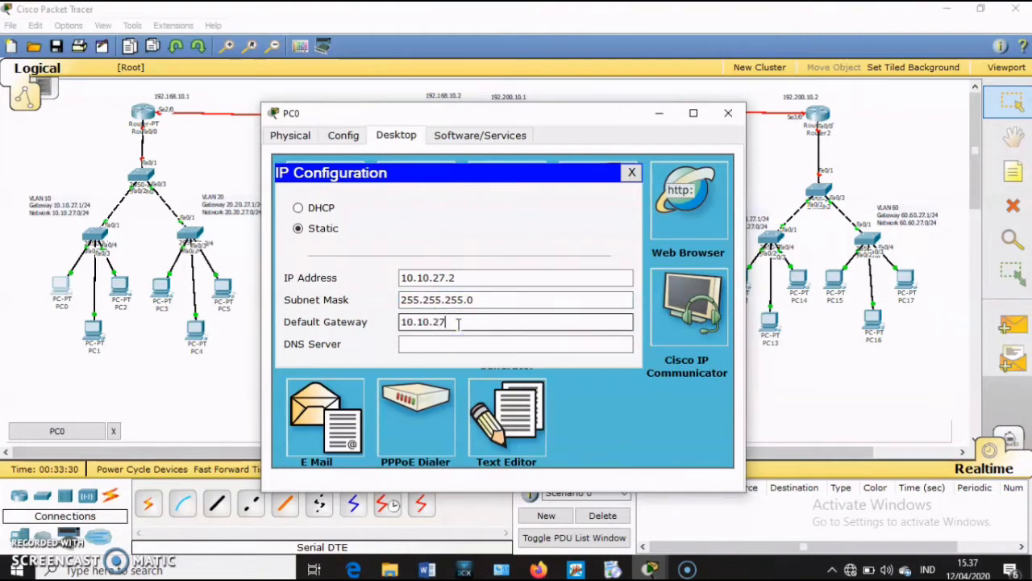
{"action": "left_click_drag", "start_coordinate": [462, 322], "coordinate": [402, 322]}
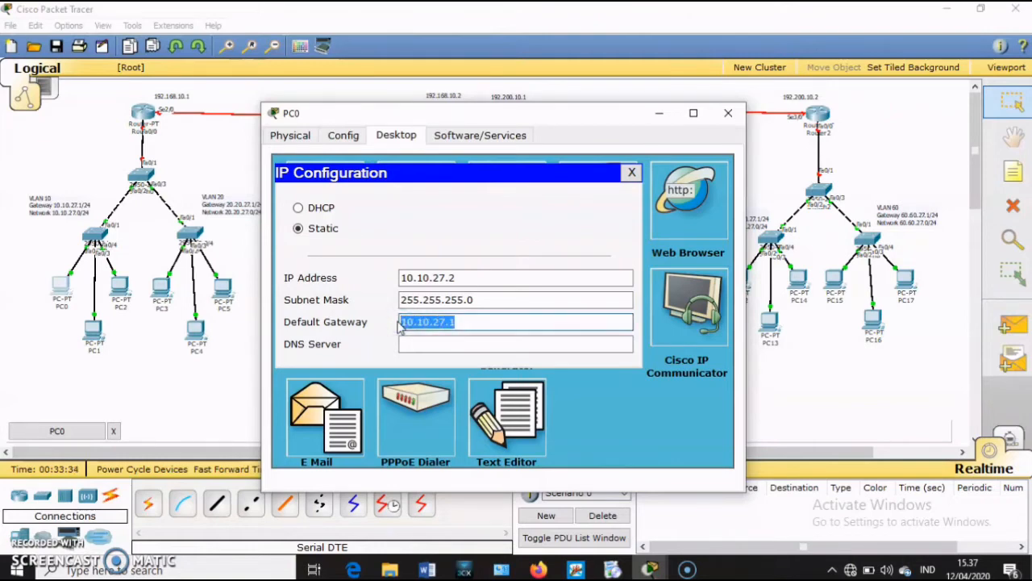
{"action": "left_click", "coordinate": [728, 113]}
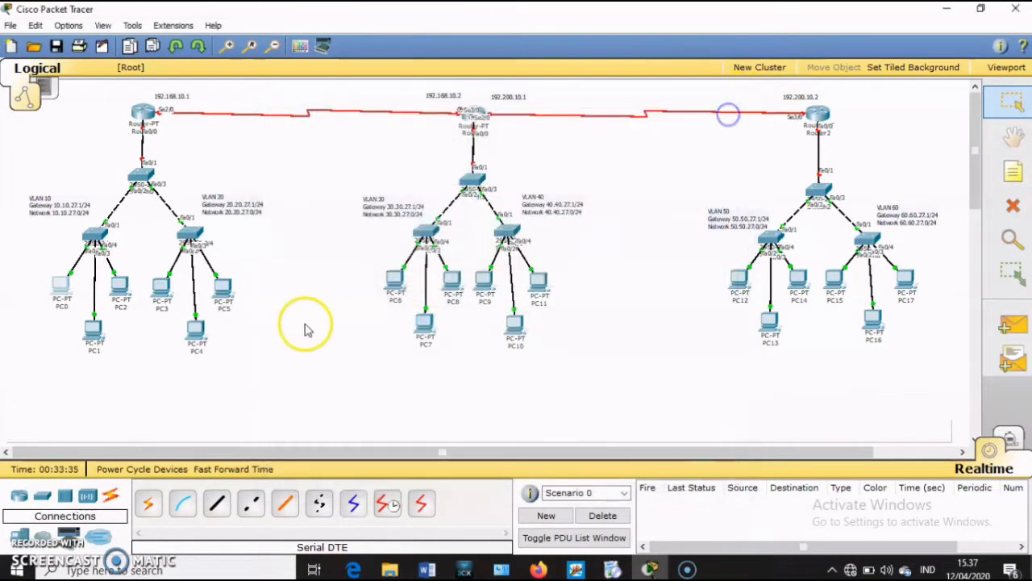
Step: Configure PC1 with static IP address 10.10.27.3, subnet mask 255.255.255.0 and default gateway 10.10.27.1
{"action": "left_click", "coordinate": [97, 327]}
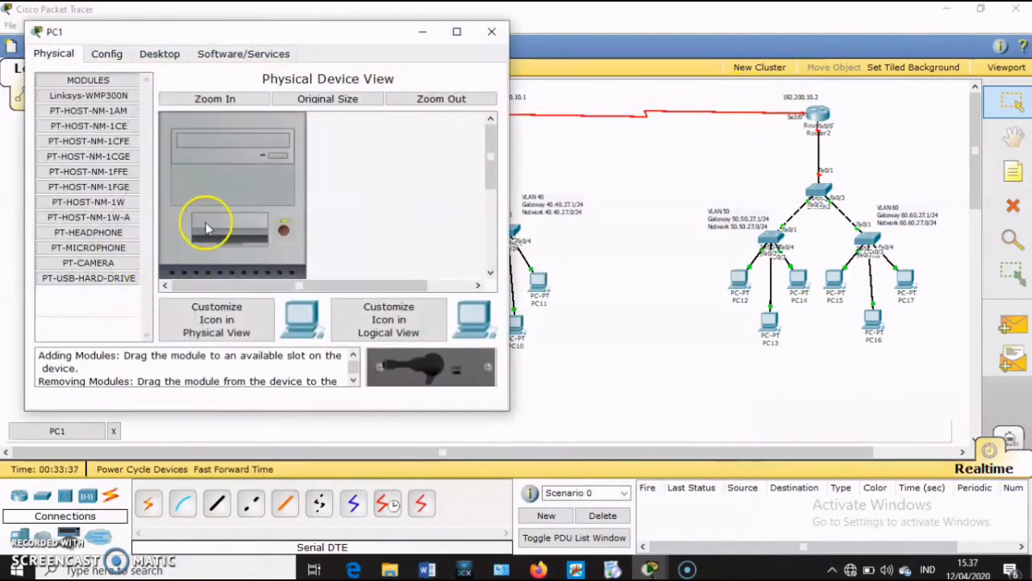
{"action": "left_click_drag", "start_coordinate": [179, 35], "coordinate": [343, 97]}
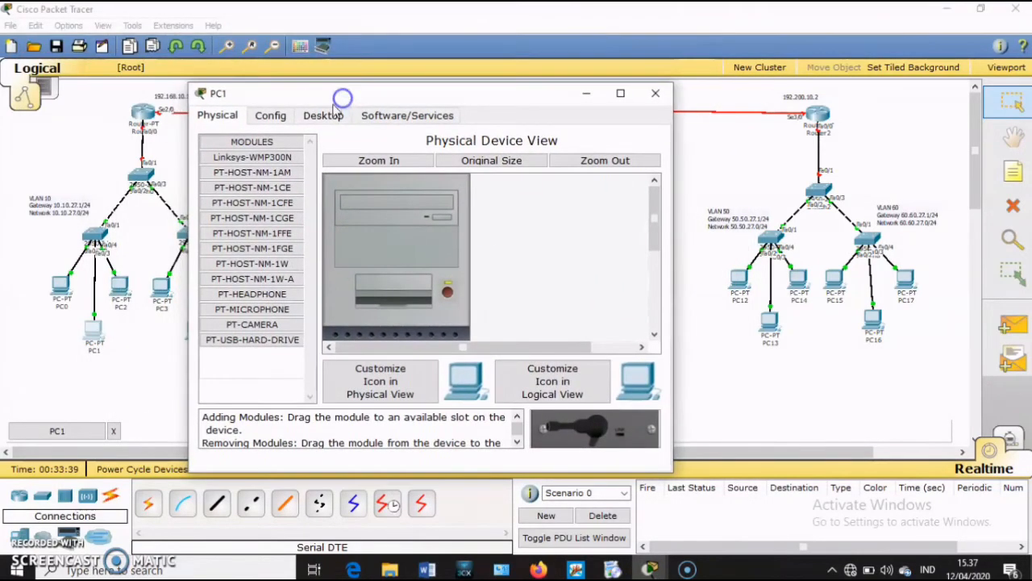
{"action": "left_click", "coordinate": [323, 115]}
{"action": "left_click", "coordinate": [257, 182]}
{"action": "left_click", "coordinate": [349, 259]}
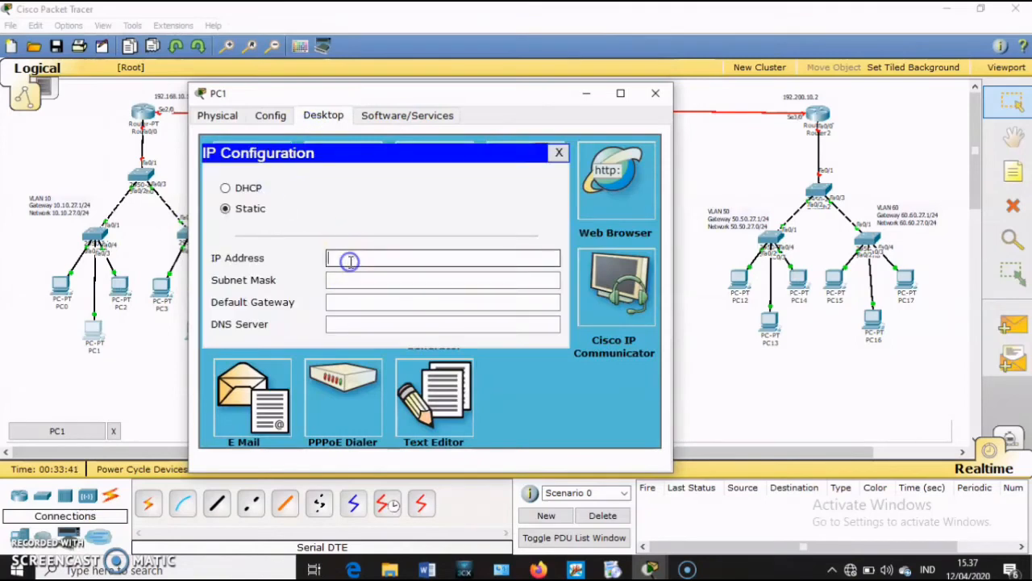
{"action": "type", "text": "10.10.27.1"}
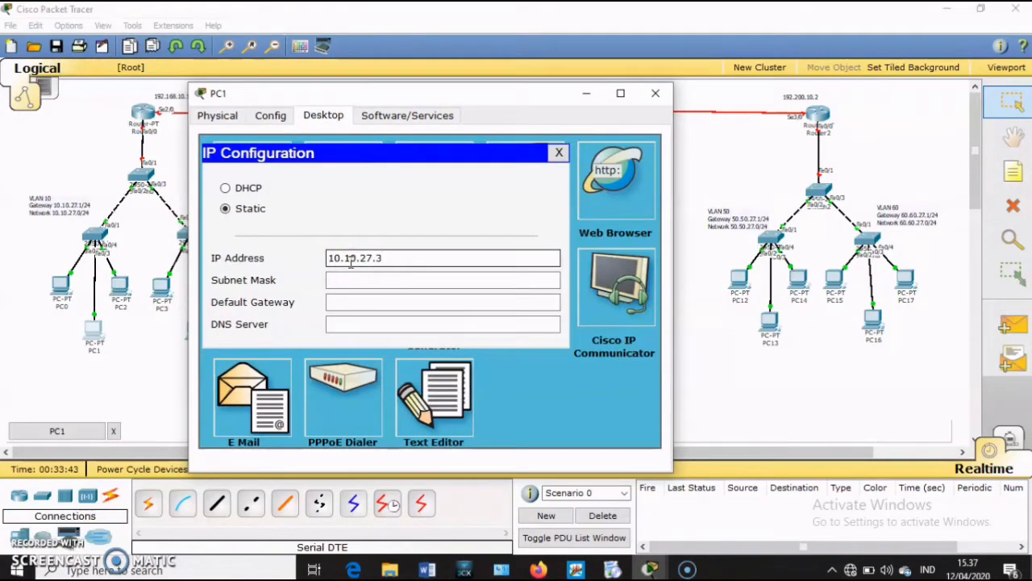
{"action": "left_click", "coordinate": [369, 279]}
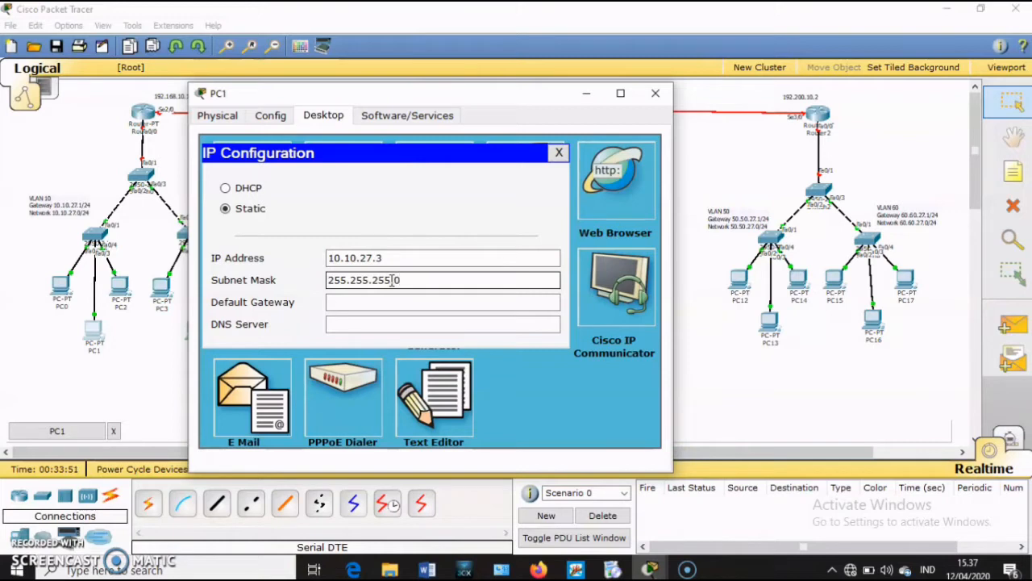
{"action": "left_click", "coordinate": [392, 301]}
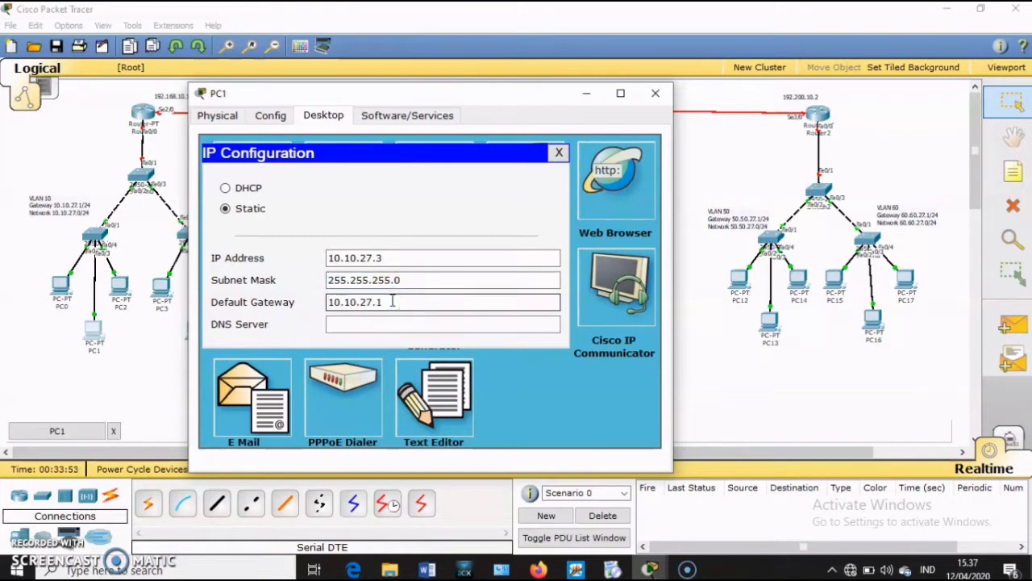
{"action": "left_click", "coordinate": [654, 94]}
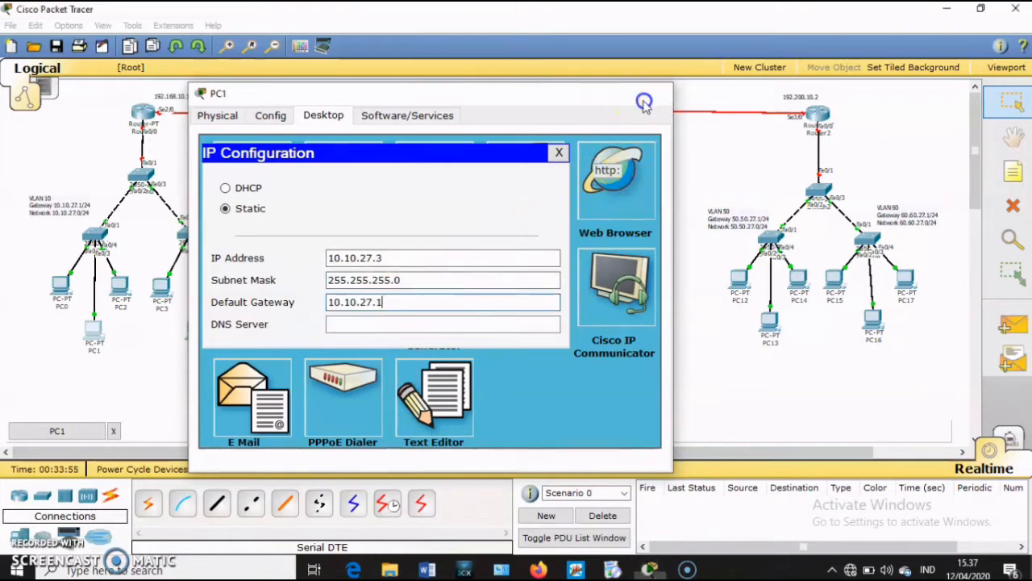
Step: Configure PC2 with static IP address 10.10.27.4, subnet mask 255.255.255.0 and default gateway 10.10.27.1
{"action": "left_click", "coordinate": [120, 287]}
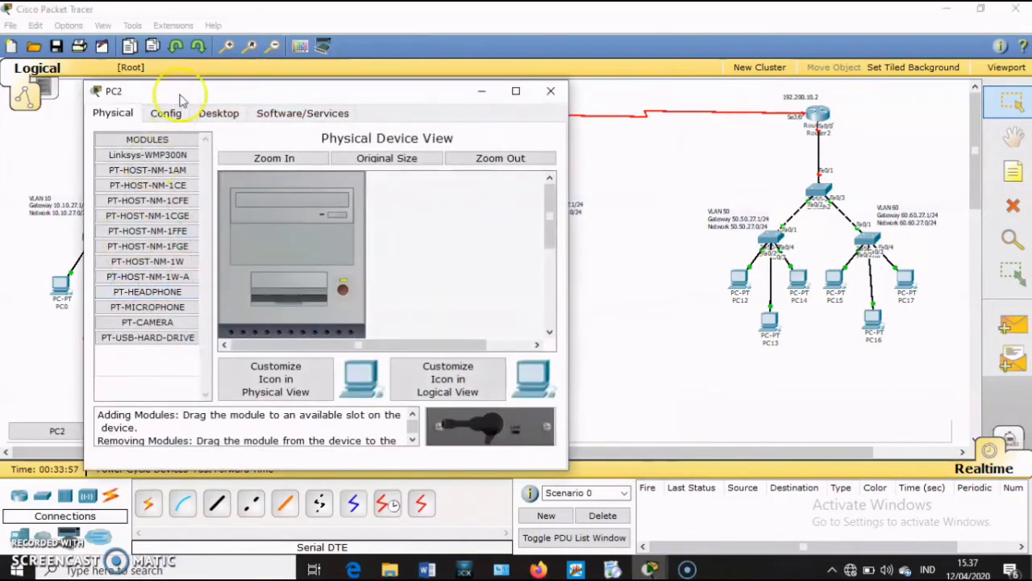
{"action": "left_click", "coordinate": [214, 112]}
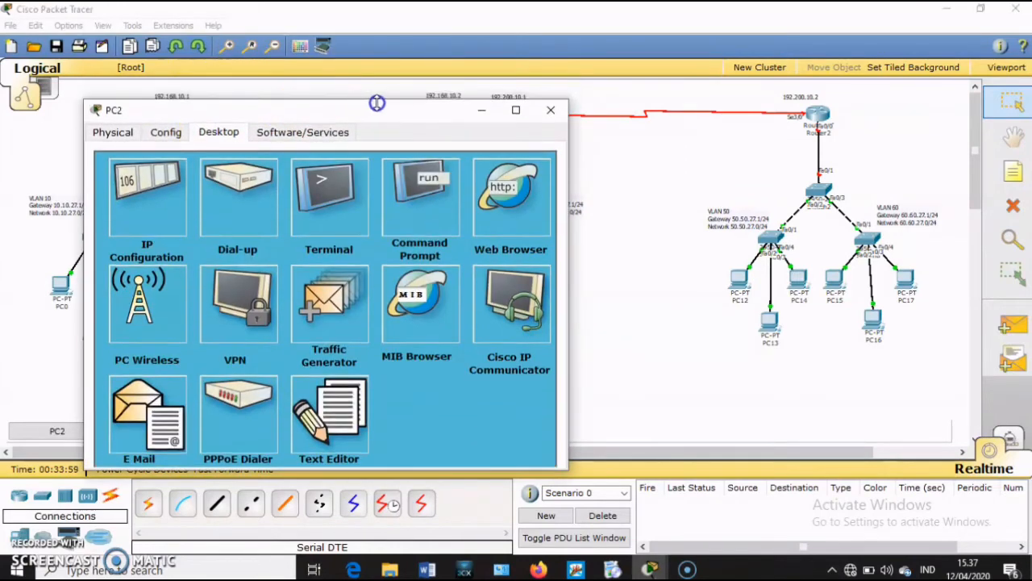
{"action": "left_click_drag", "start_coordinate": [302, 110], "coordinate": [428, 110]}
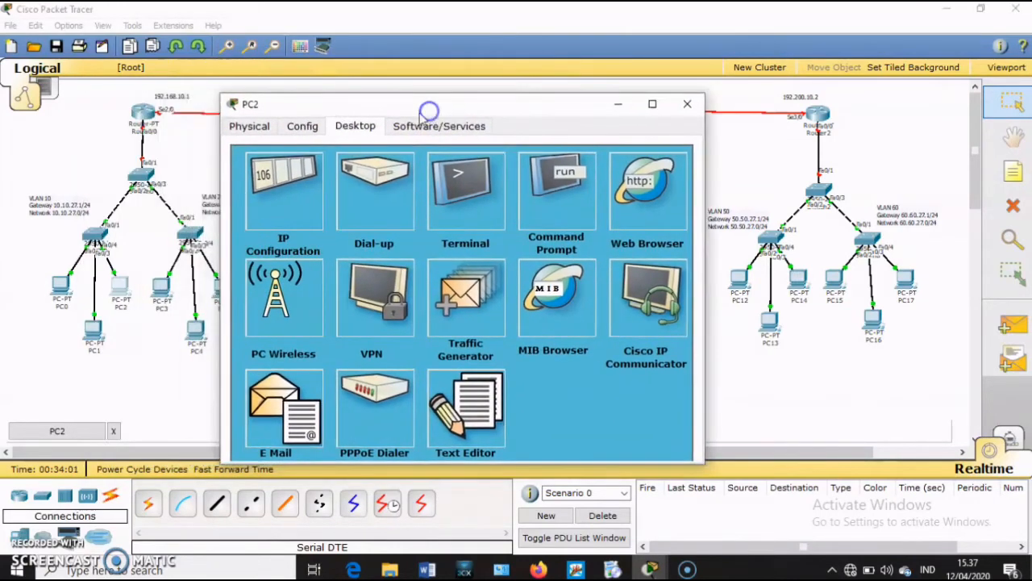
{"action": "left_click", "coordinate": [289, 191]}
{"action": "left_click", "coordinate": [373, 271]}
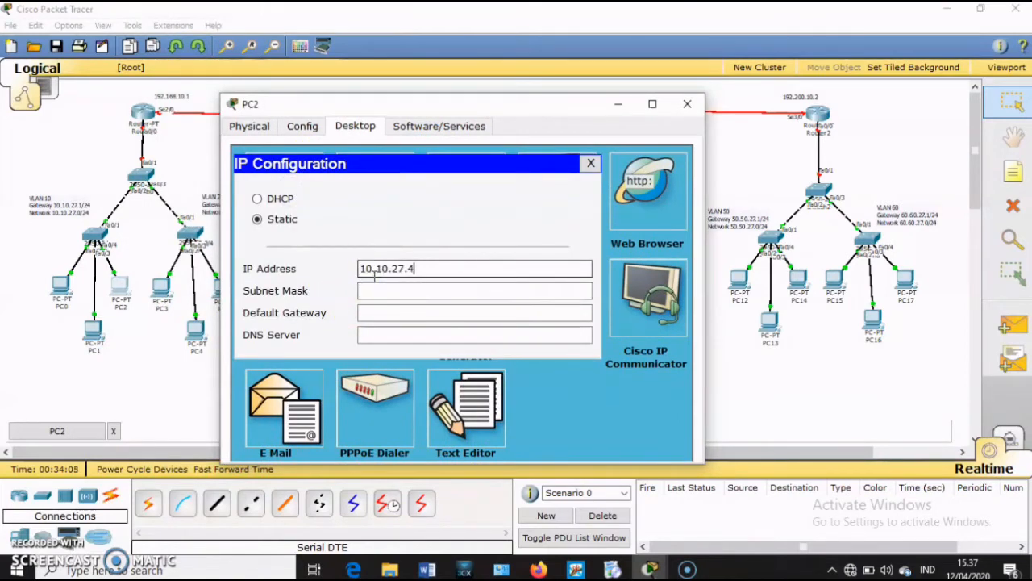
{"action": "left_click", "coordinate": [388, 289]}
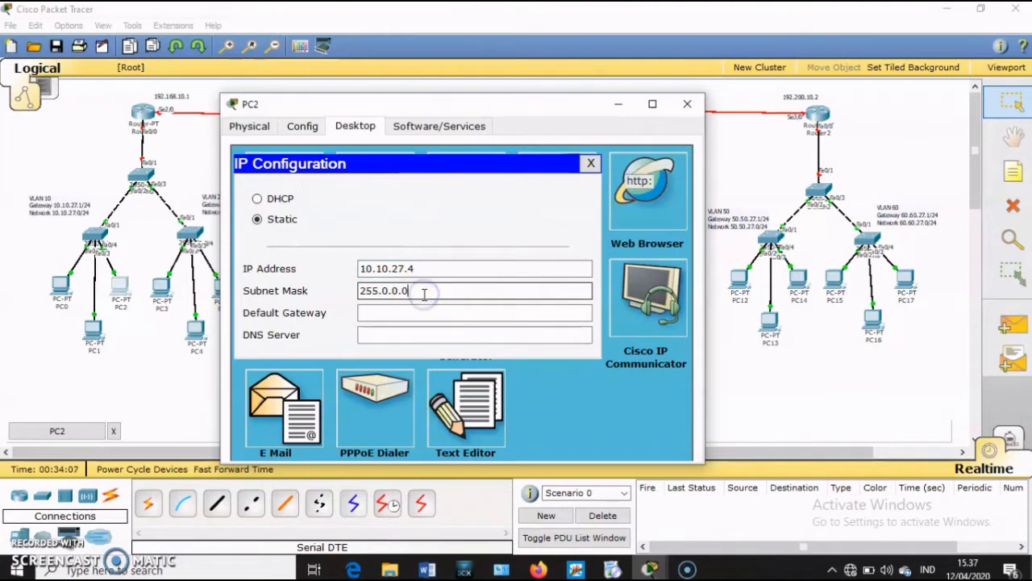
{"action": "key", "text": "BackSpace"}
{"action": "key", "text": "BackSpace"}
{"action": "key", "text": "BackSpace"}
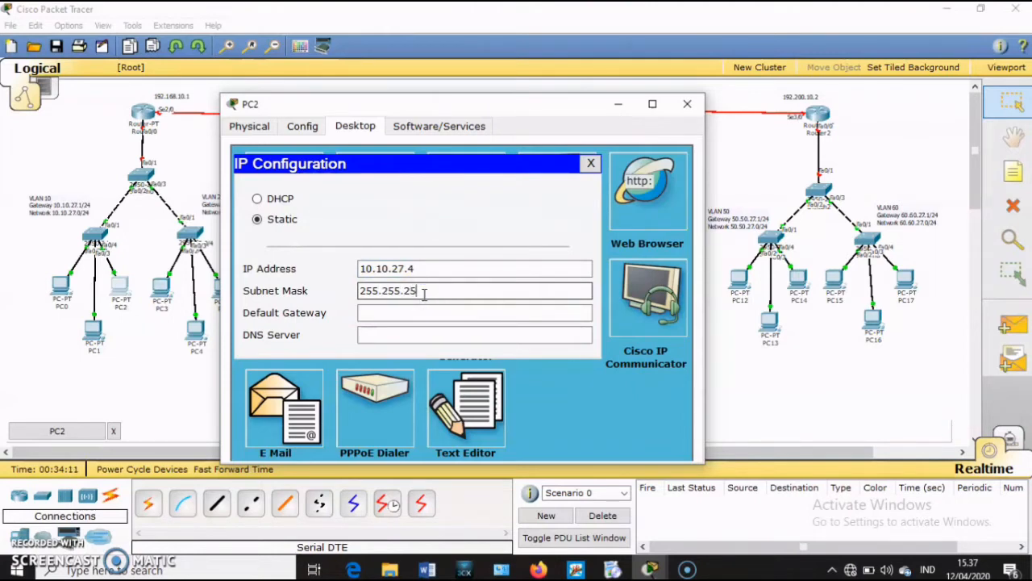
{"action": "left_click", "coordinate": [431, 316]}
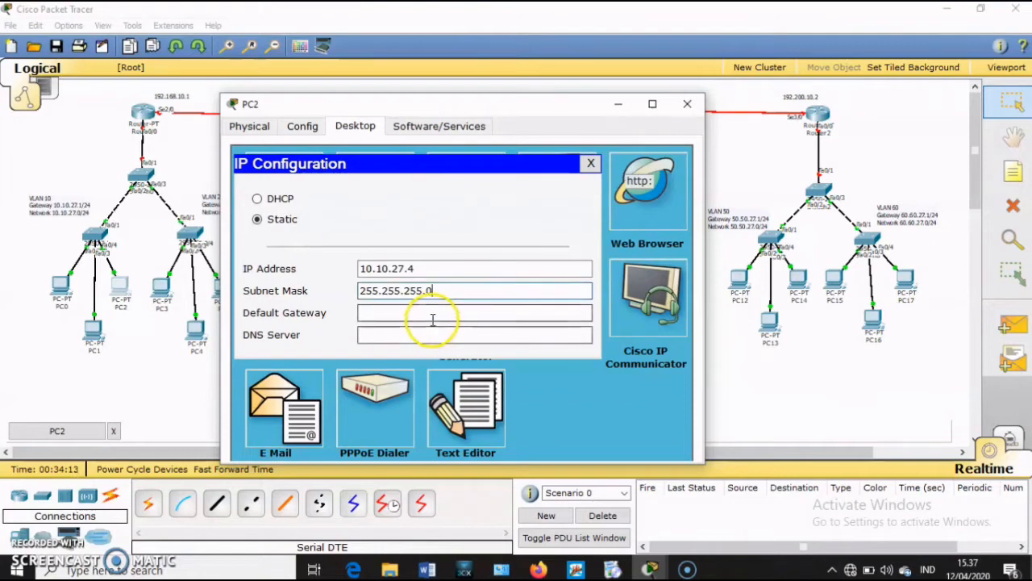
{"action": "type", "text": "10.10.27.1"}
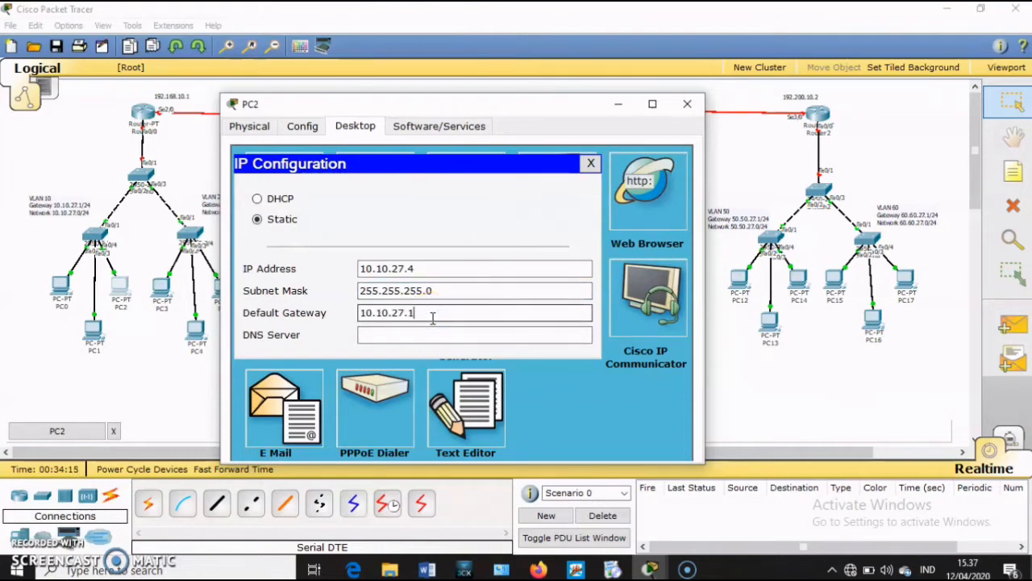
{"action": "left_click", "coordinate": [687, 103]}
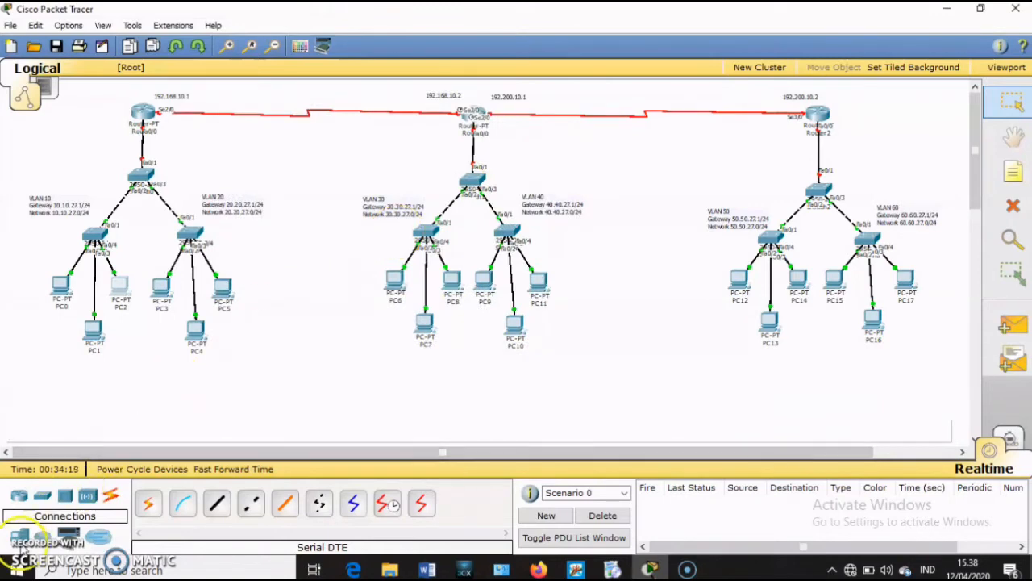
Step: Set the static IP address of PC3 in VLAN 20 to 20.20.27.2
{"action": "left_click", "coordinate": [178, 296]}
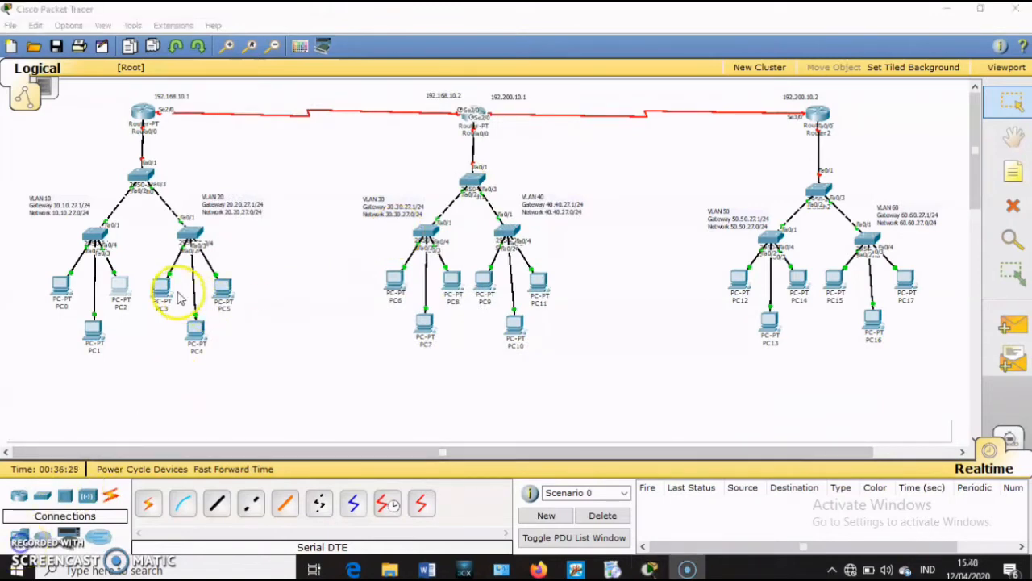
{"action": "left_click", "coordinate": [165, 287]}
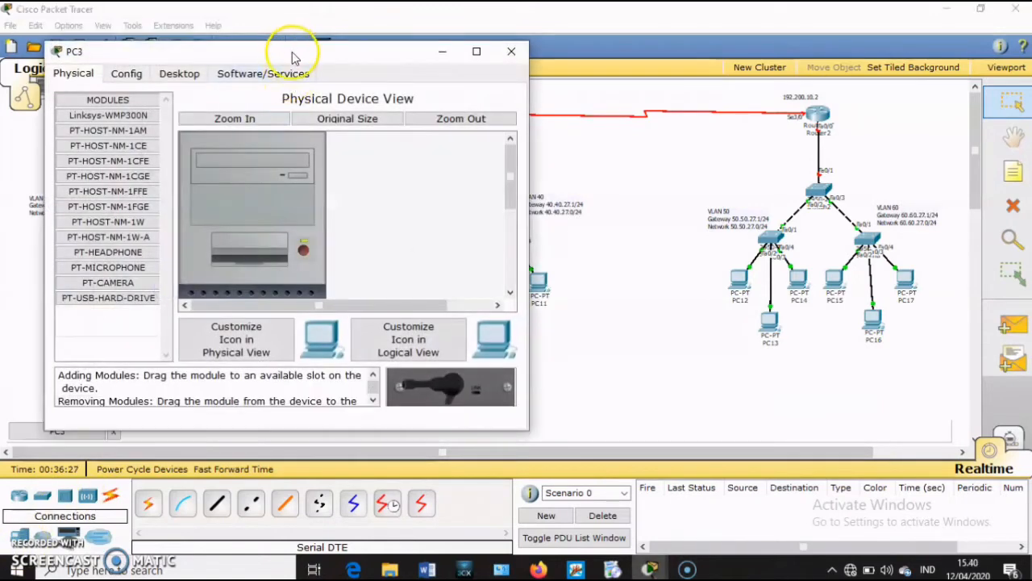
{"action": "left_click_drag", "start_coordinate": [293, 58], "coordinate": [615, 102]}
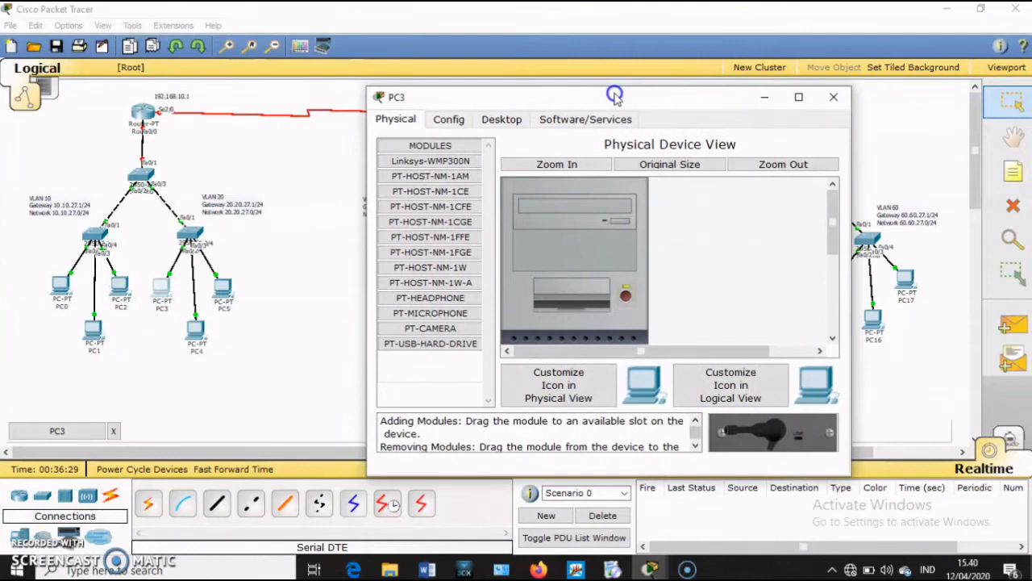
{"action": "left_click", "coordinate": [516, 120]}
{"action": "left_click", "coordinate": [447, 194]}
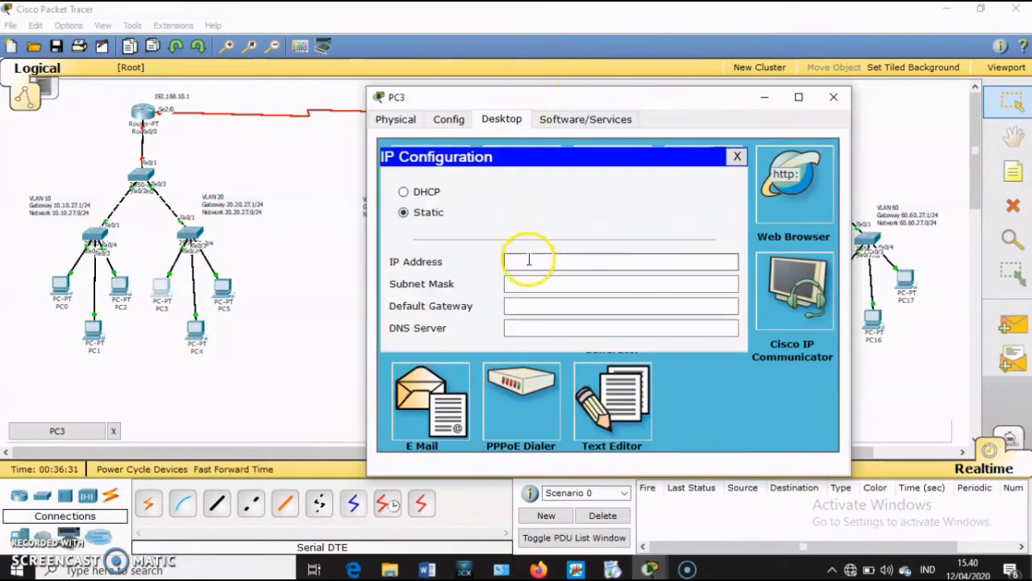
{"action": "right_click", "coordinate": [529, 260]}
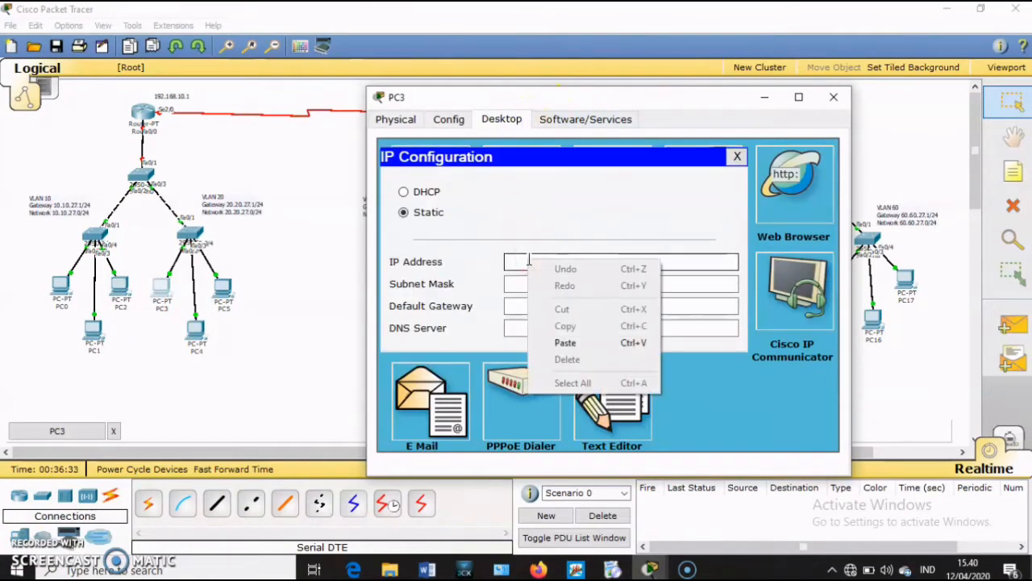
{"action": "left_click", "coordinate": [525, 269]}
{"action": "type", "text": "20.20.27.2"}
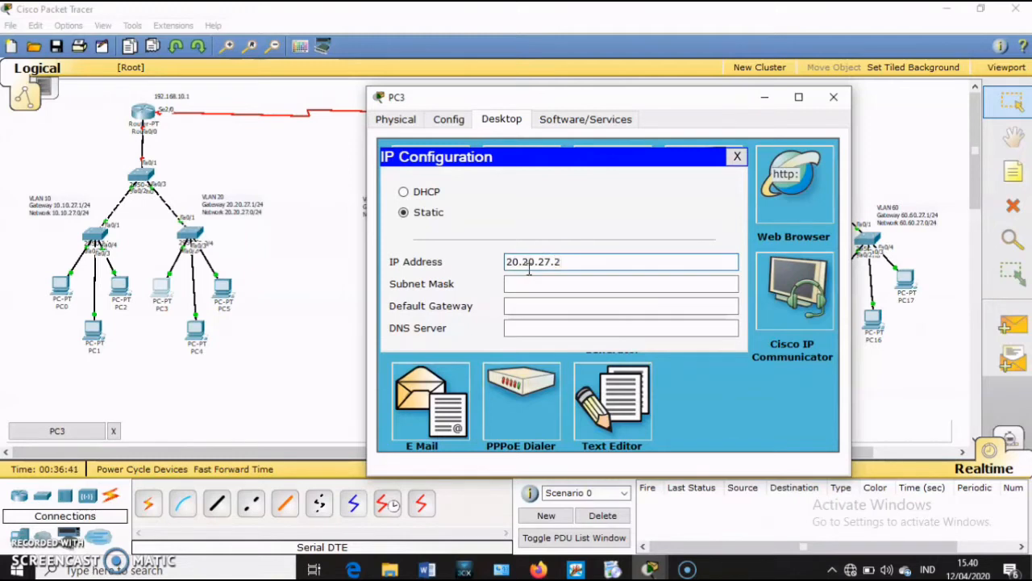
Step: Set PC3's subnet mask to 255.255.255.0 and its default gateway to 20.20.27.1
{"action": "left_click", "coordinate": [560, 282]}
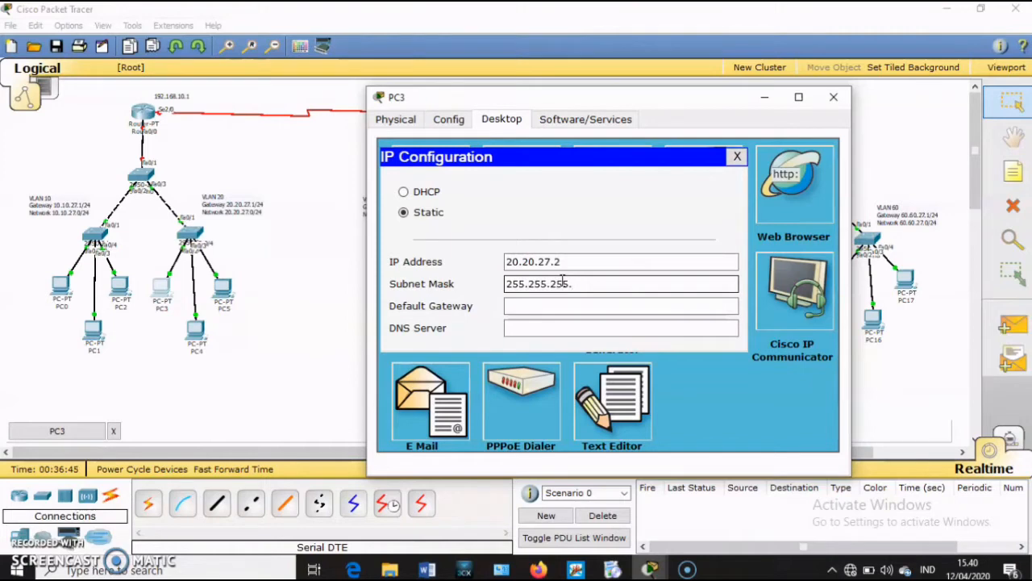
{"action": "type", "text": "0"}
{"action": "left_click", "coordinate": [560, 307]}
{"action": "type", "text": "20.27.1"}
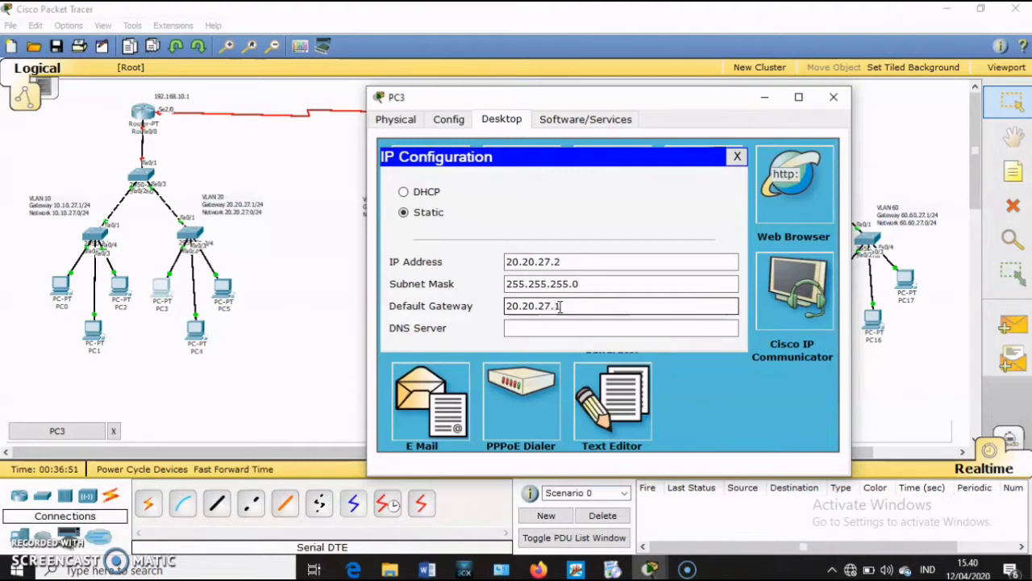
{"action": "left_click_drag", "start_coordinate": [573, 307], "coordinate": [494, 306]}
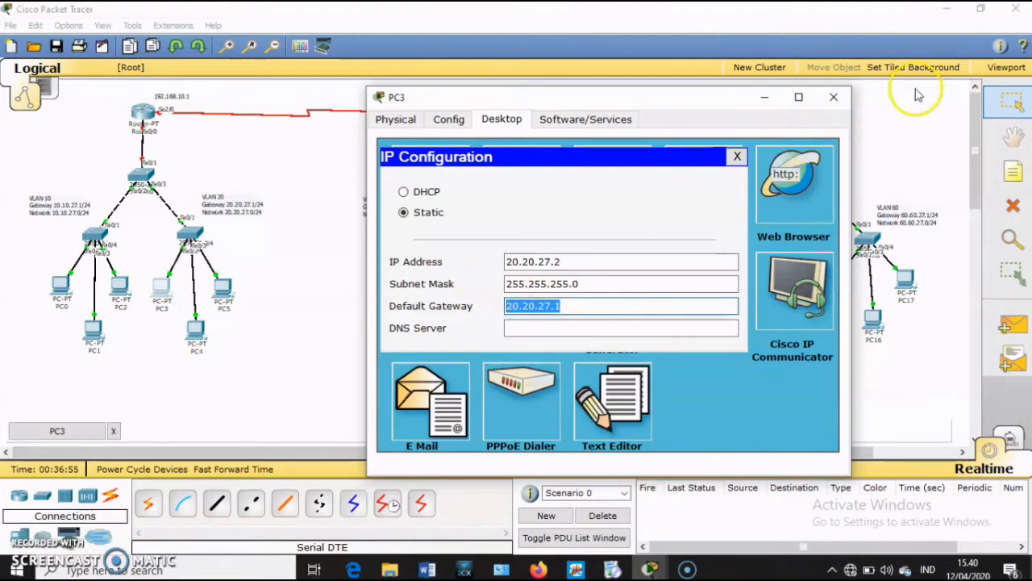
{"action": "left_click", "coordinate": [834, 97]}
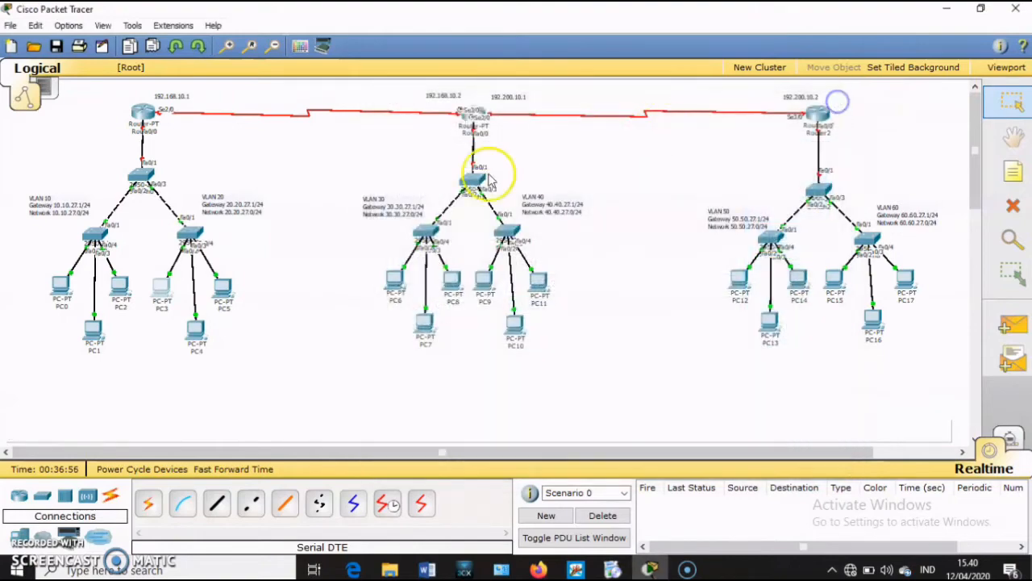
Step: Set the static IP address of PC4 in VLAN 20 to 20.20.27.3
{"action": "left_click", "coordinate": [194, 330]}
{"action": "left_click", "coordinate": [246, 133]}
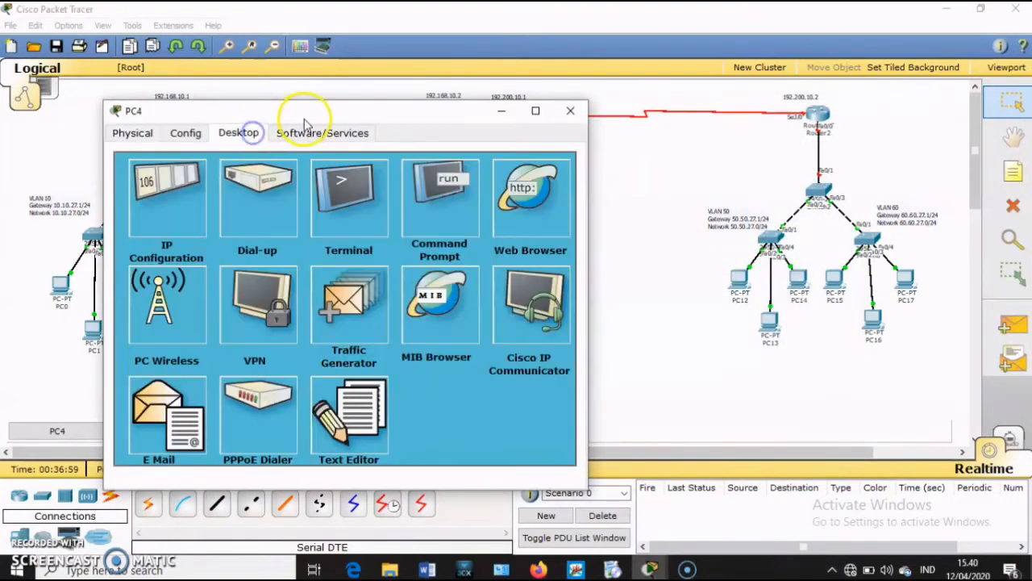
{"action": "left_click_drag", "start_coordinate": [306, 111], "coordinate": [436, 120]}
{"action": "left_click", "coordinate": [278, 200]}
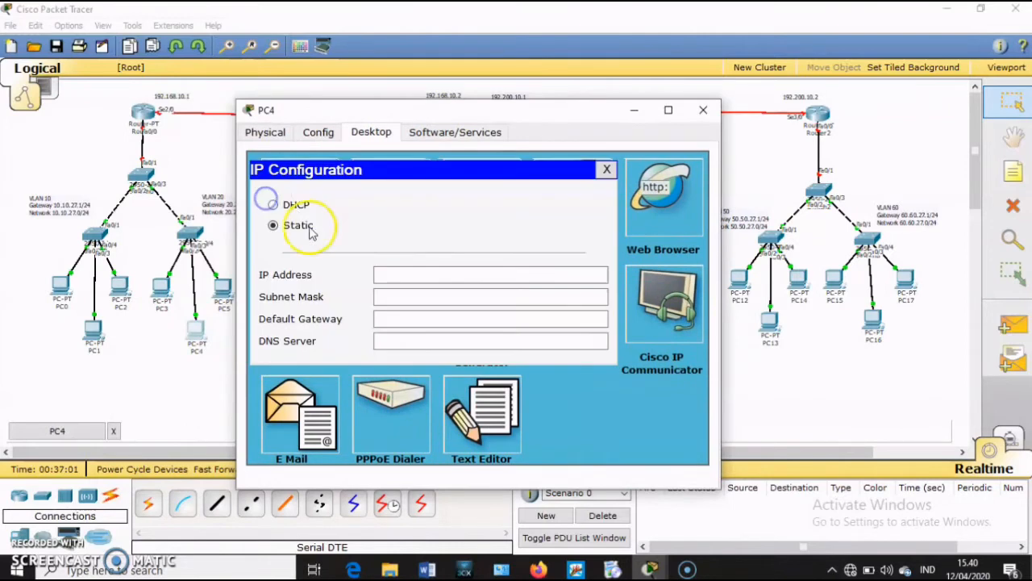
{"action": "left_click", "coordinate": [390, 269]}
{"action": "type", "text": "20.20.27.1"}
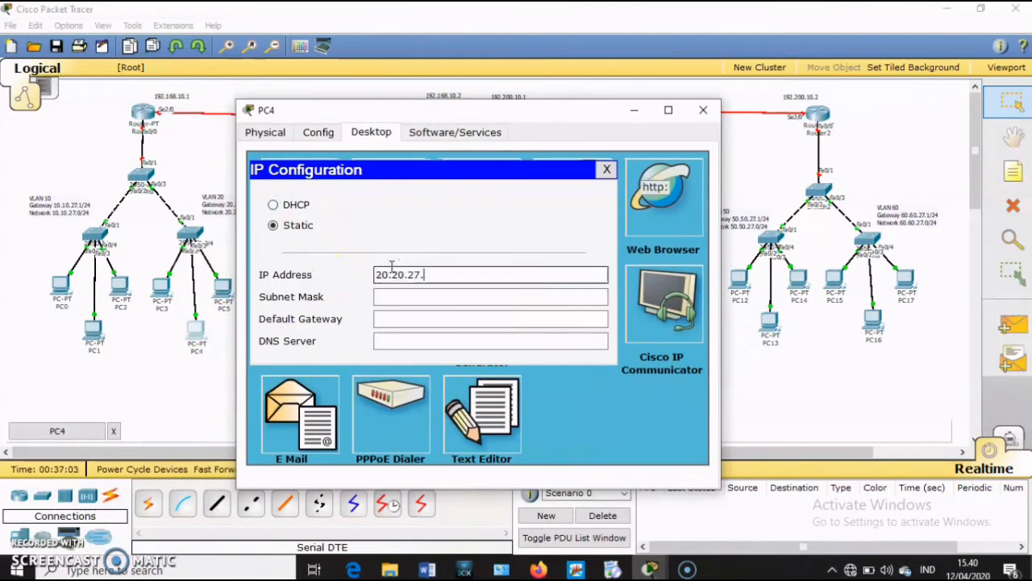
Step: Set PC4's subnet mask to 255.255.255.0 and its default gateway to 20.20.27.1
{"action": "left_click", "coordinate": [410, 295]}
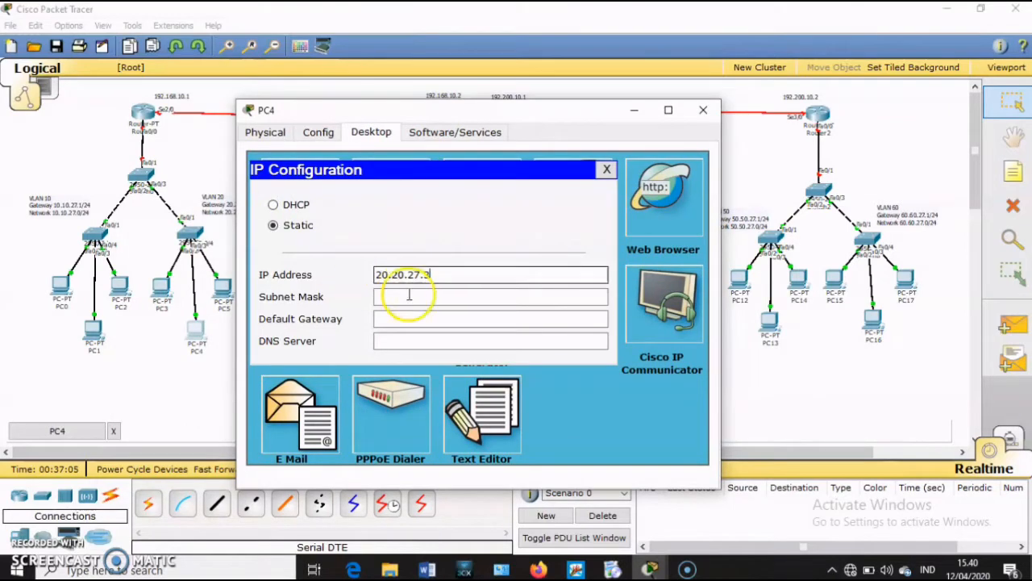
{"action": "key", "text": "BackSpace"}
{"action": "key", "text": "BackSpace"}
{"action": "key", "text": "BackSpace"}
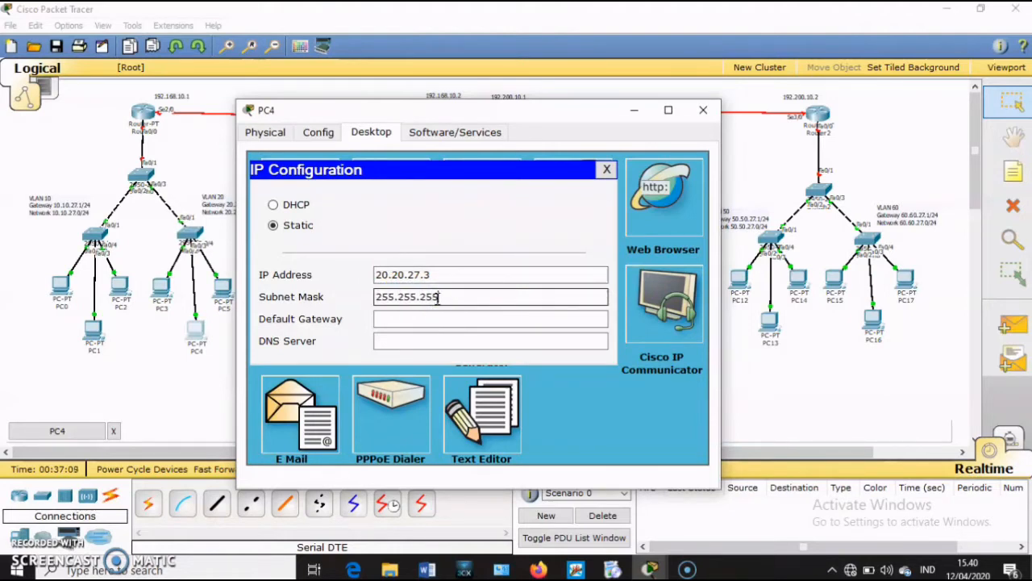
{"action": "left_click", "coordinate": [438, 318]}
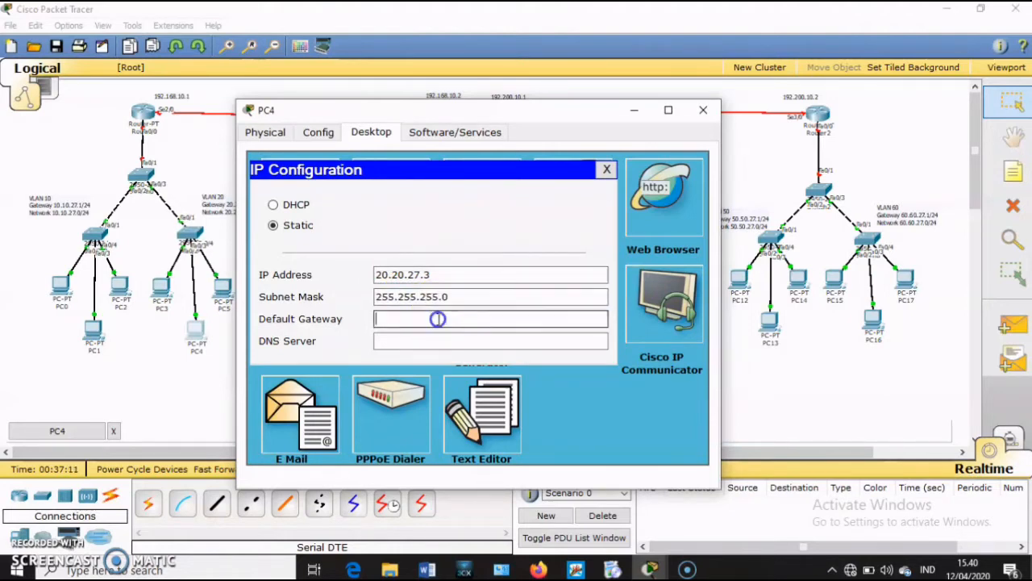
{"action": "type", "text": "20.20.27.1"}
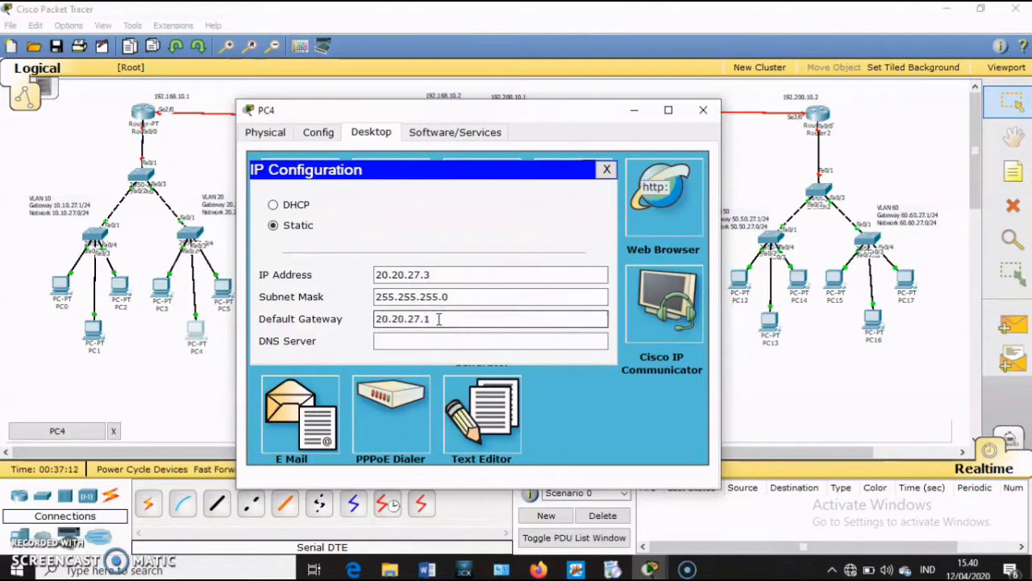
{"action": "left_click", "coordinate": [703, 110]}
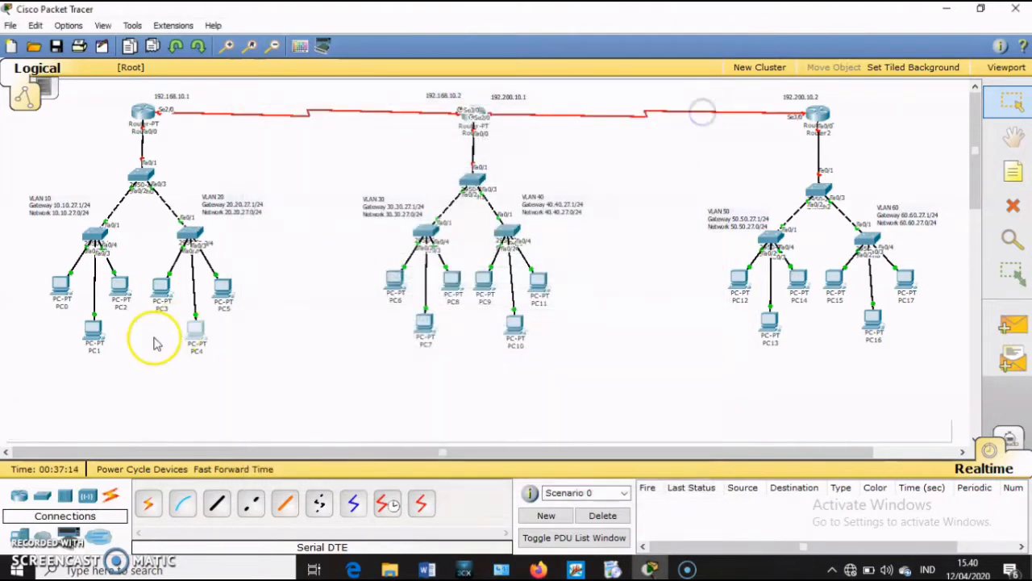
Step: Set the static IP address of PC5 in VLAN 20 to 20.20.27.4
{"action": "left_click", "coordinate": [223, 287]}
{"action": "left_click", "coordinate": [159, 53]}
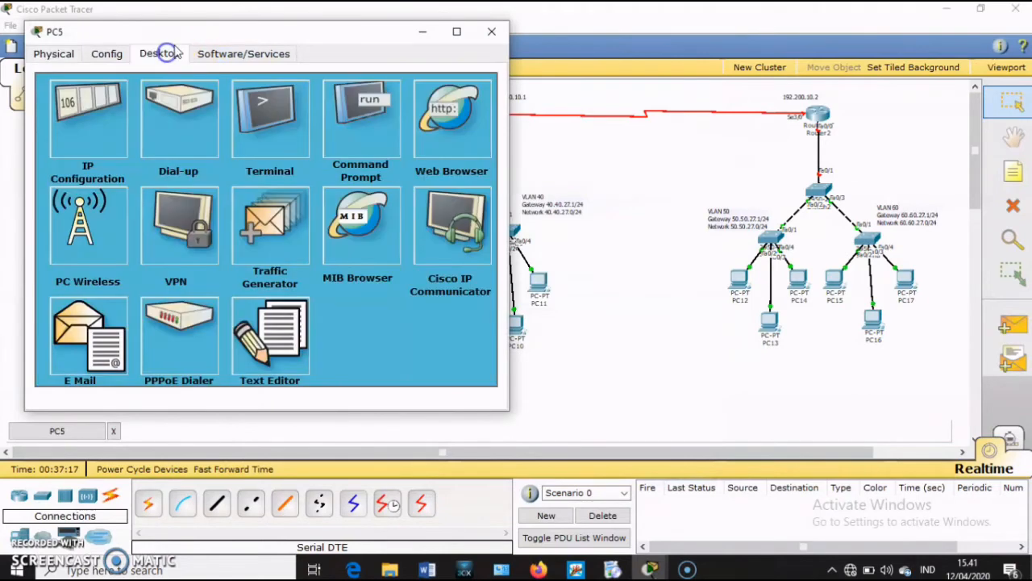
{"action": "left_click_drag", "start_coordinate": [193, 33], "coordinate": [504, 50]}
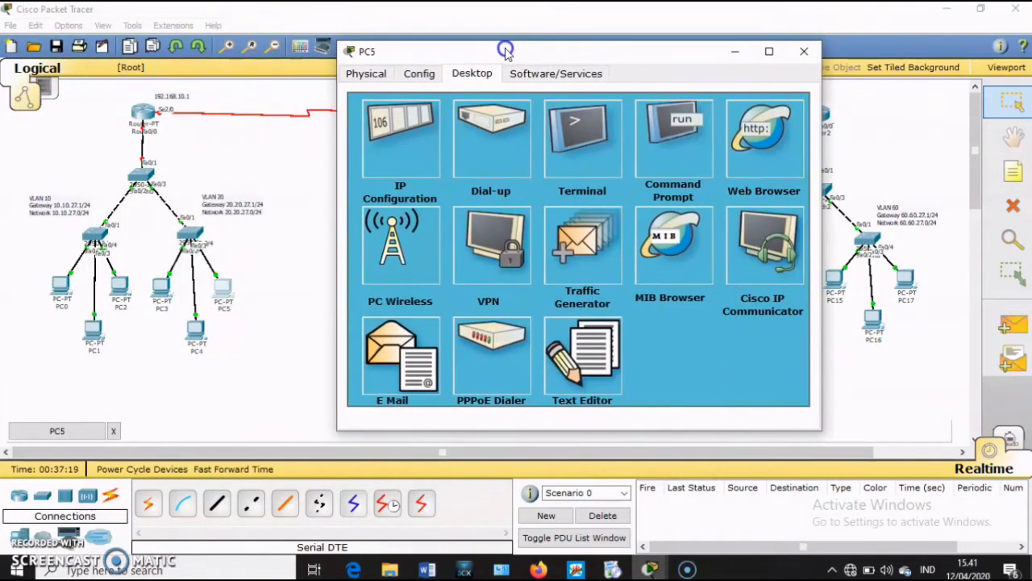
{"action": "left_click", "coordinate": [401, 139]}
{"action": "left_click", "coordinate": [491, 217]}
{"action": "type", "text": "20.20.27."}
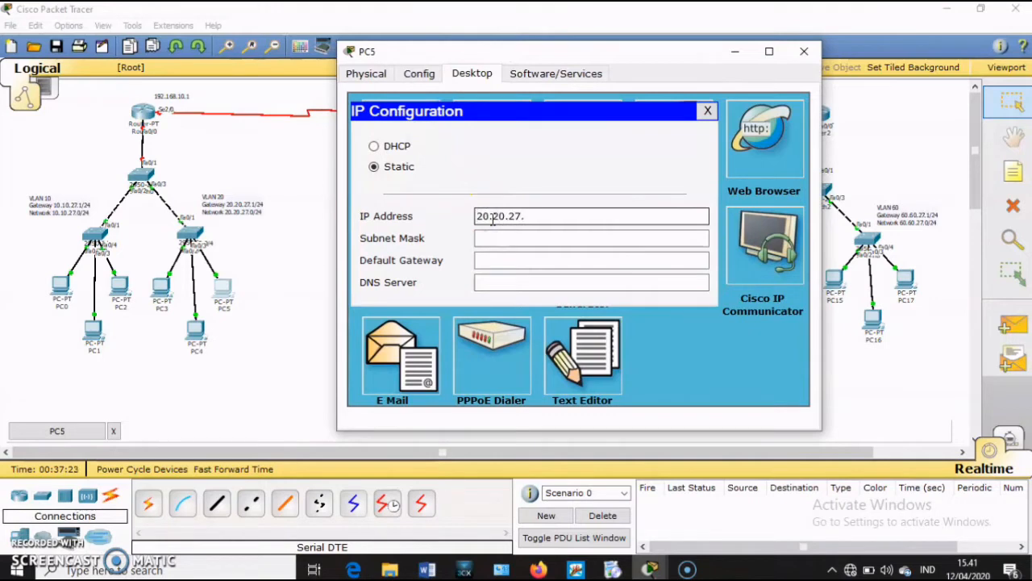
{"action": "type", "text": "14"}
Step: Set PC5's subnet mask to 255.255.255.0 and its default gateway to 20.20.27.1
{"action": "left_click", "coordinate": [505, 240]}
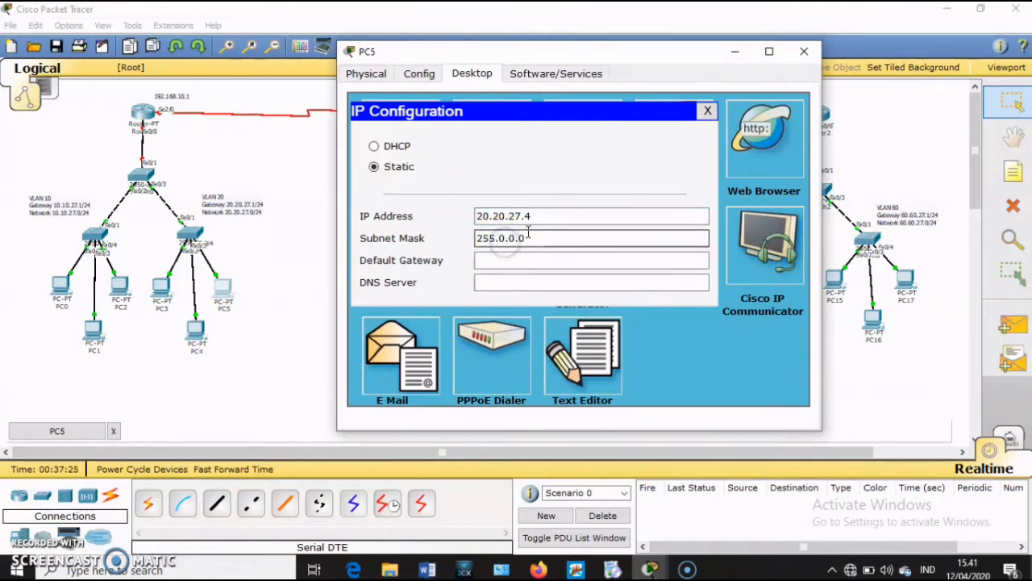
{"action": "key", "text": "BackSpace"}
{"action": "key", "text": "BackSpace"}
{"action": "key", "text": "BackSpace"}
{"action": "key", "text": "BackSpace"}
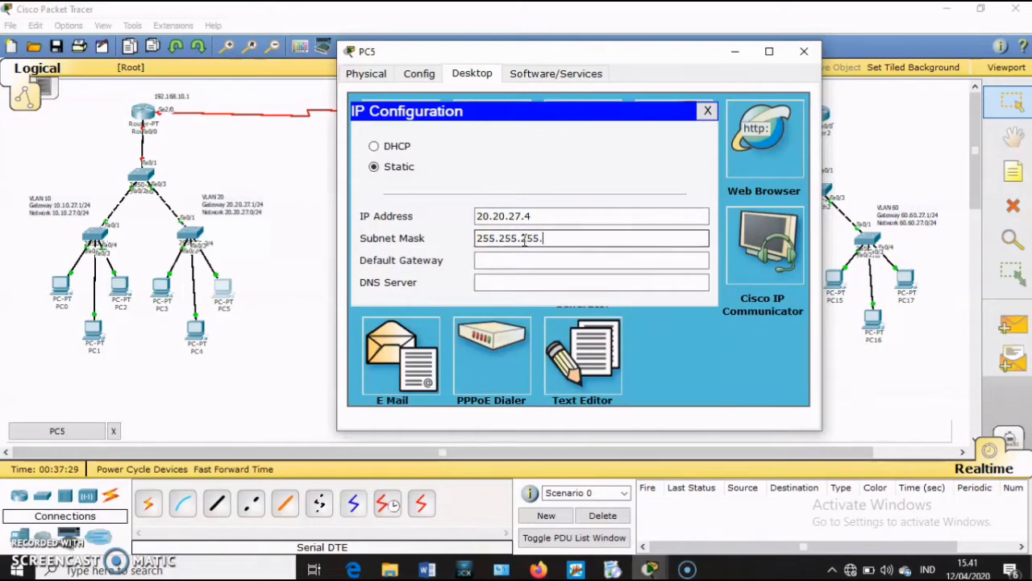
{"action": "left_click", "coordinate": [533, 258]}
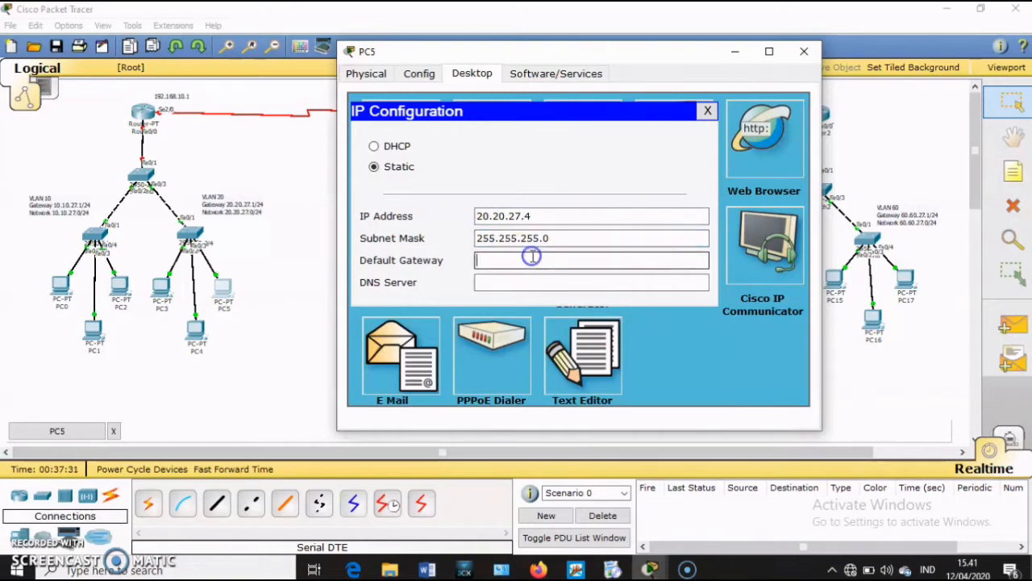
{"action": "type", "text": "20.20.27.1"}
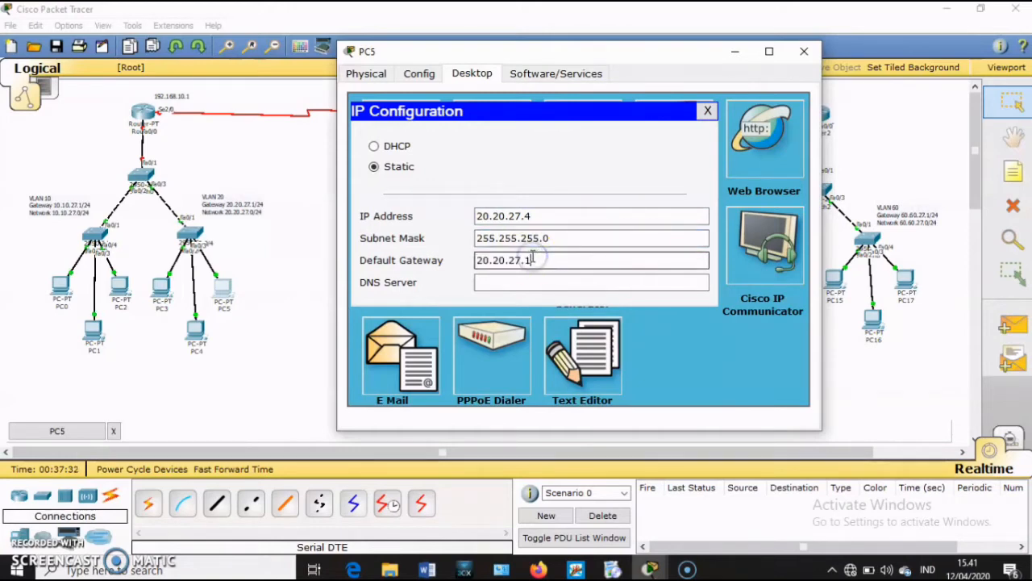
{"action": "left_click", "coordinate": [801, 51]}
Step: Set the static IP address of PC6 in VLAN 30 to 30.30.27.2
{"action": "left_click", "coordinate": [394, 280]}
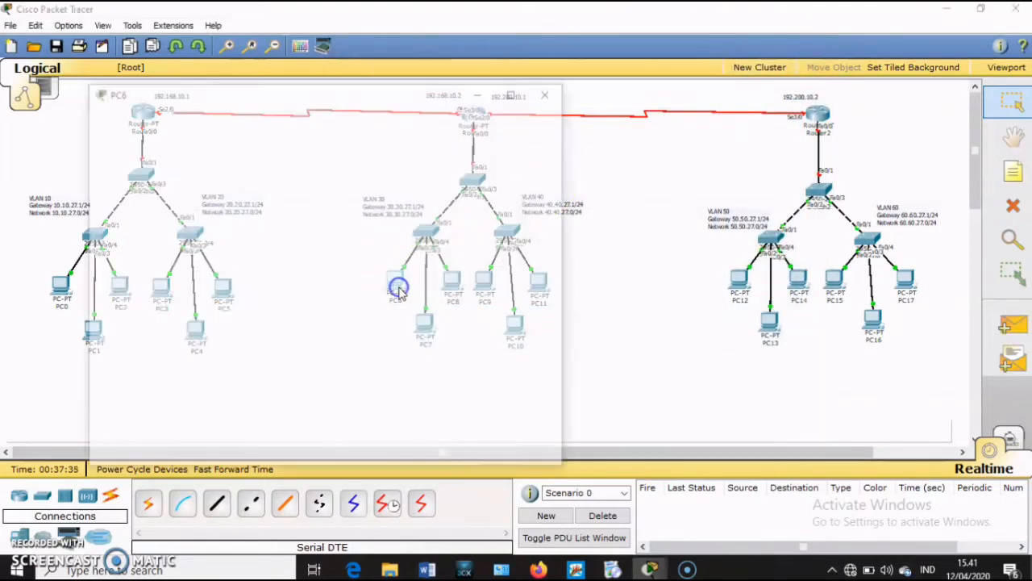
{"action": "left_click_drag", "start_coordinate": [329, 95], "coordinate": [790, 96]}
{"action": "left_click", "coordinate": [679, 113]}
{"action": "left_click", "coordinate": [613, 176]}
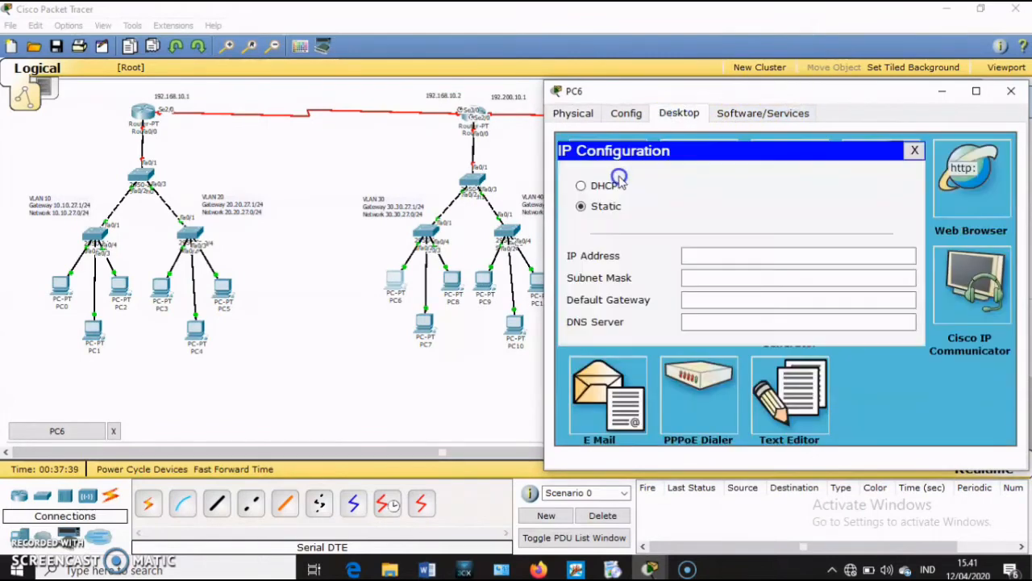
{"action": "left_click", "coordinate": [711, 250]}
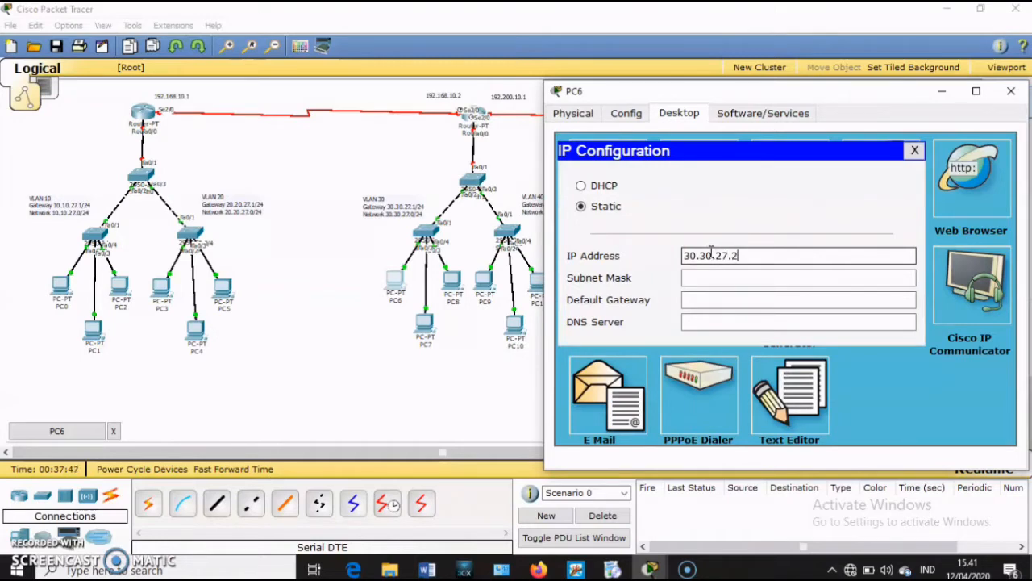
Step: Set PC6's subnet mask to 255.255.255.0 and its default gateway to 30.30.27.1
{"action": "left_click", "coordinate": [749, 283]}
{"action": "type", "text": "255.0.0."}
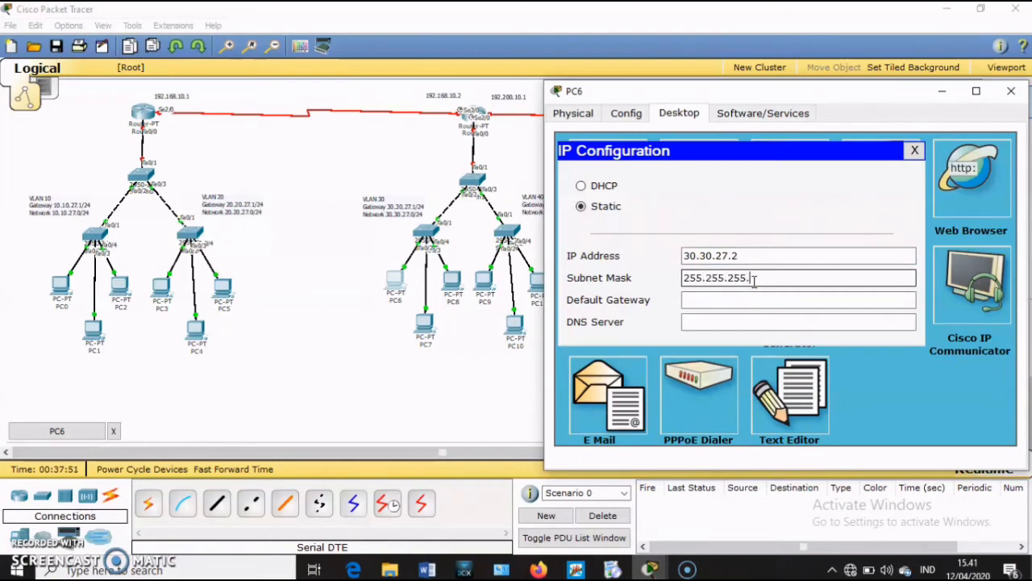
{"action": "left_click", "coordinate": [751, 295]}
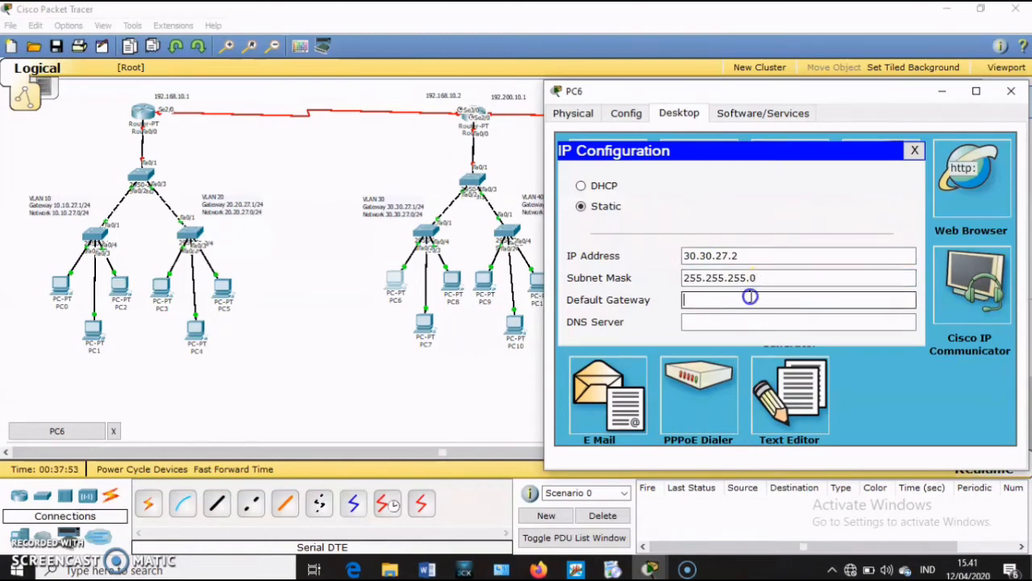
{"action": "type", "text": "30.30.27.1"}
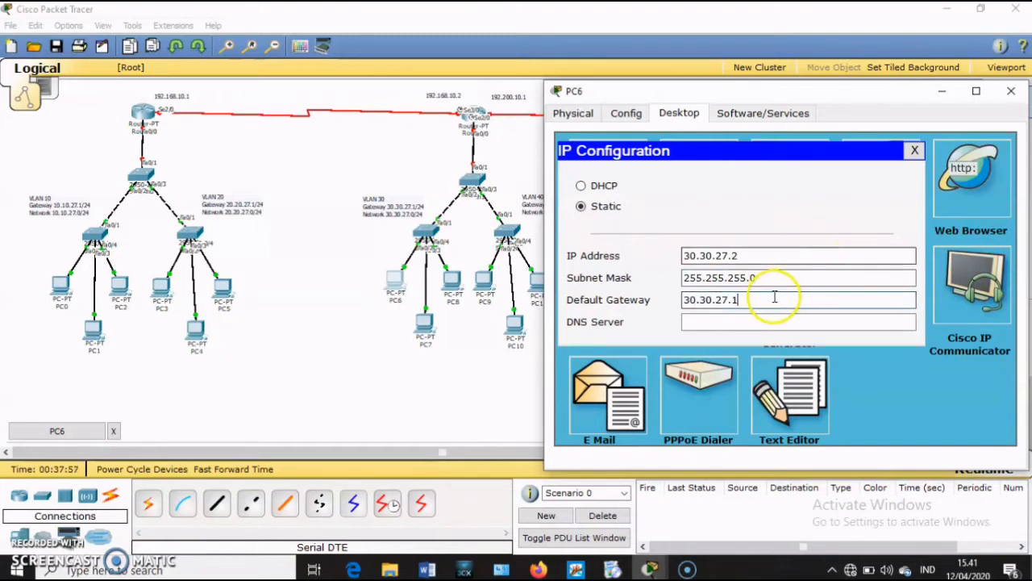
Step: Copy PC6's default gateway address 30.30.27.1 and close the PC6 configuration window
{"action": "left_click_drag", "start_coordinate": [743, 298], "coordinate": [670, 302]}
{"action": "key", "text": "ctrl+c"}
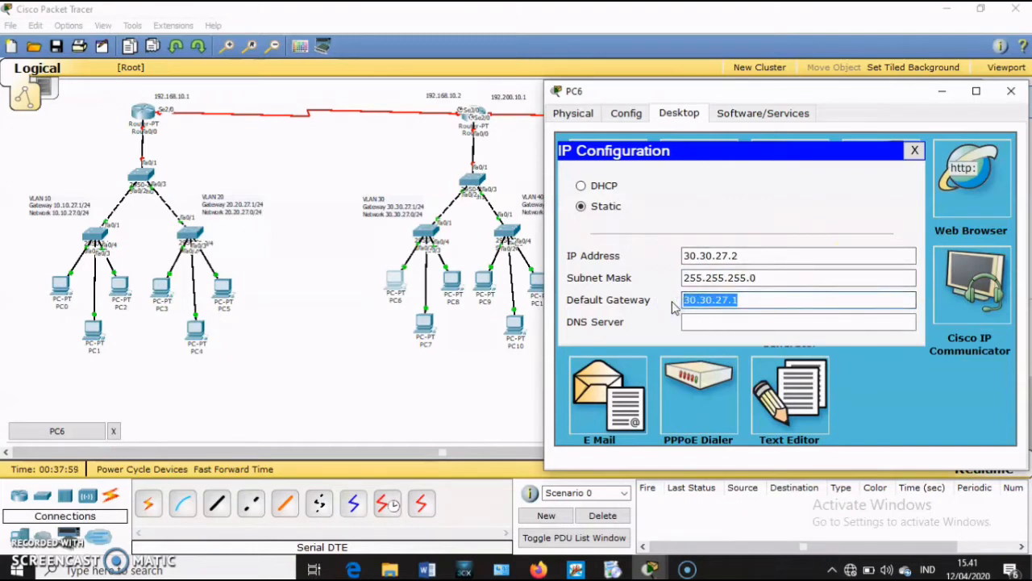
{"action": "left_click", "coordinate": [1011, 90]}
Step: Set the static IP address of PC7 in VLAN 30 to 30.30.27.3, reusing the copied gateway address
{"action": "left_click", "coordinate": [425, 322]}
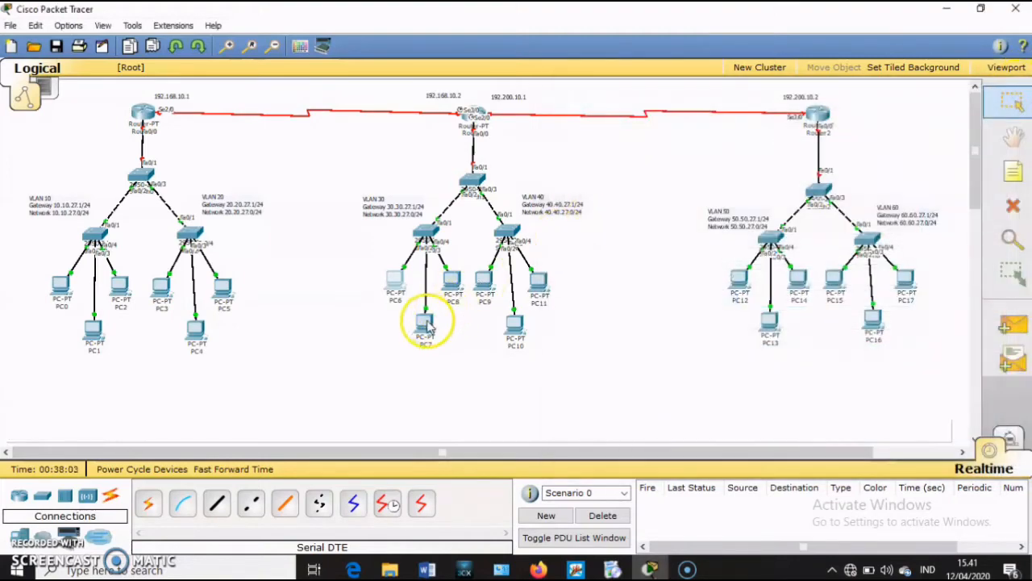
{"action": "left_click", "coordinate": [165, 54]}
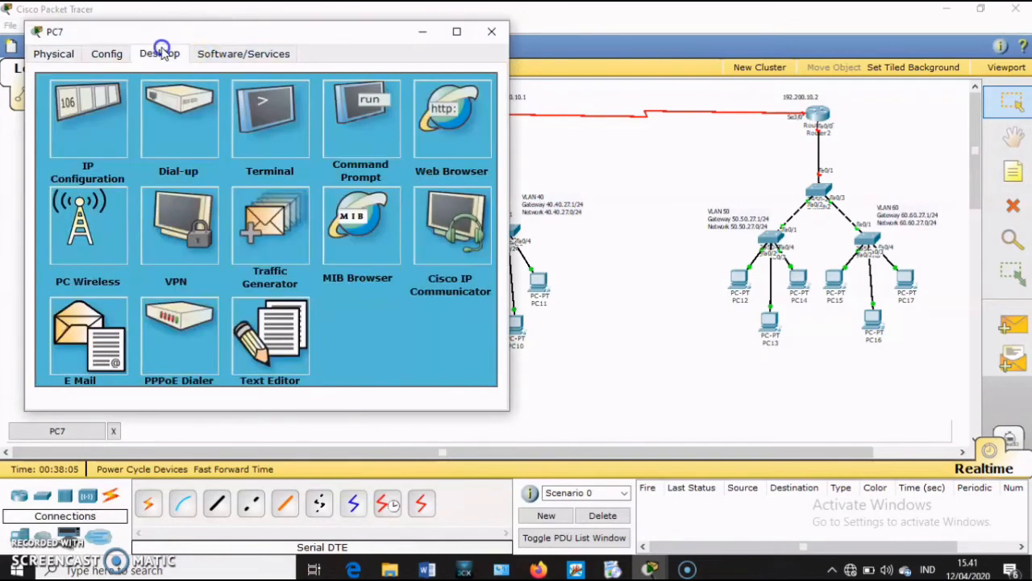
{"action": "left_click", "coordinate": [104, 125]}
{"action": "left_click", "coordinate": [207, 196]}
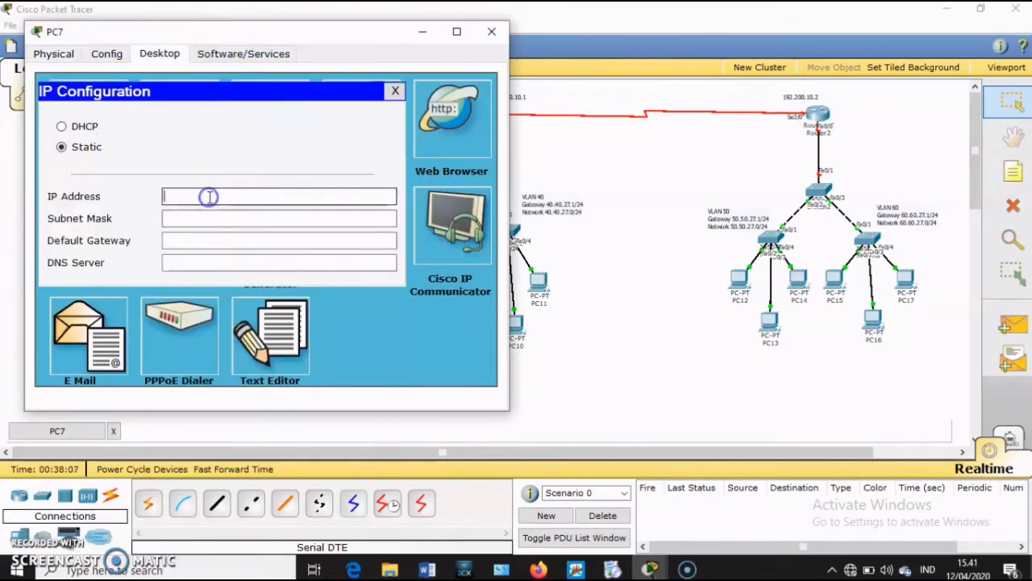
{"action": "type", "text": "30.30.27.1"}
{"action": "key", "text": "BackSpace"}
{"action": "key", "text": "BackSpace"}
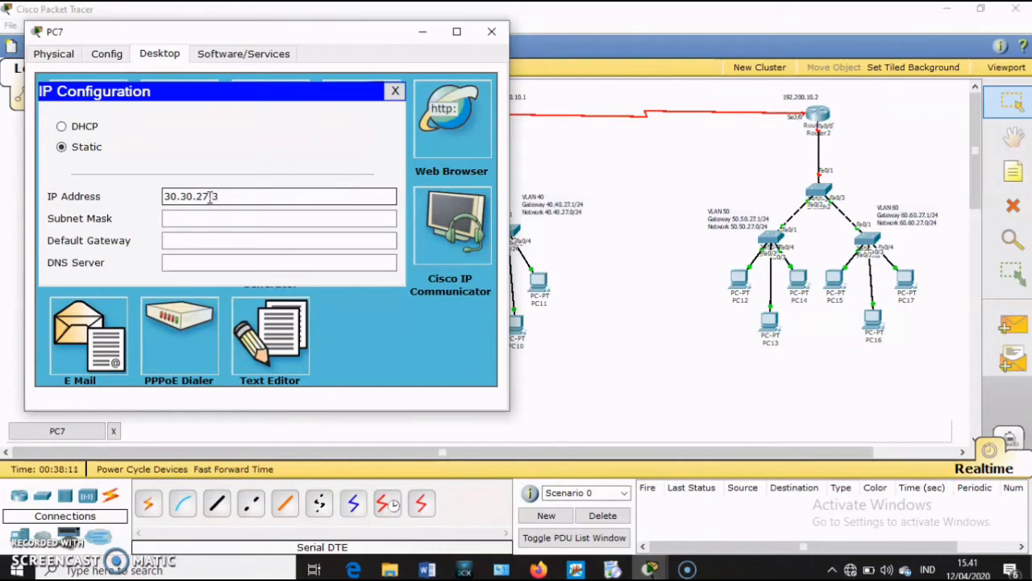
{"action": "type", "text": ".3"}
Step: Set PC7's subnet mask to 255.255.255.0 and its default gateway to 30.30.27.1
{"action": "left_click", "coordinate": [219, 219]}
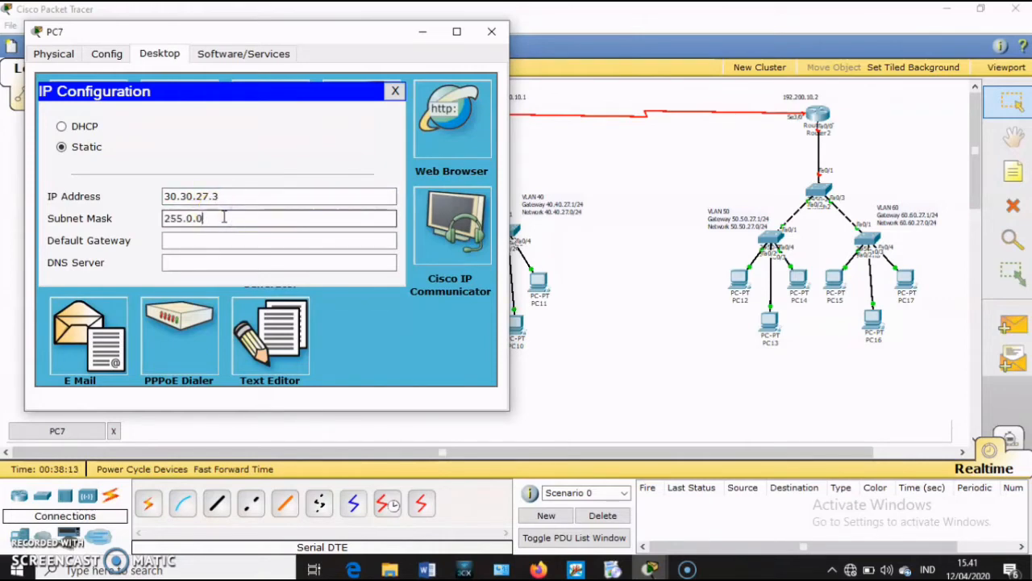
{"action": "key", "text": "BackSpace"}
{"action": "key", "text": "BackSpace"}
{"action": "key", "text": "BackSpace"}
{"action": "left_click", "coordinate": [223, 240]}
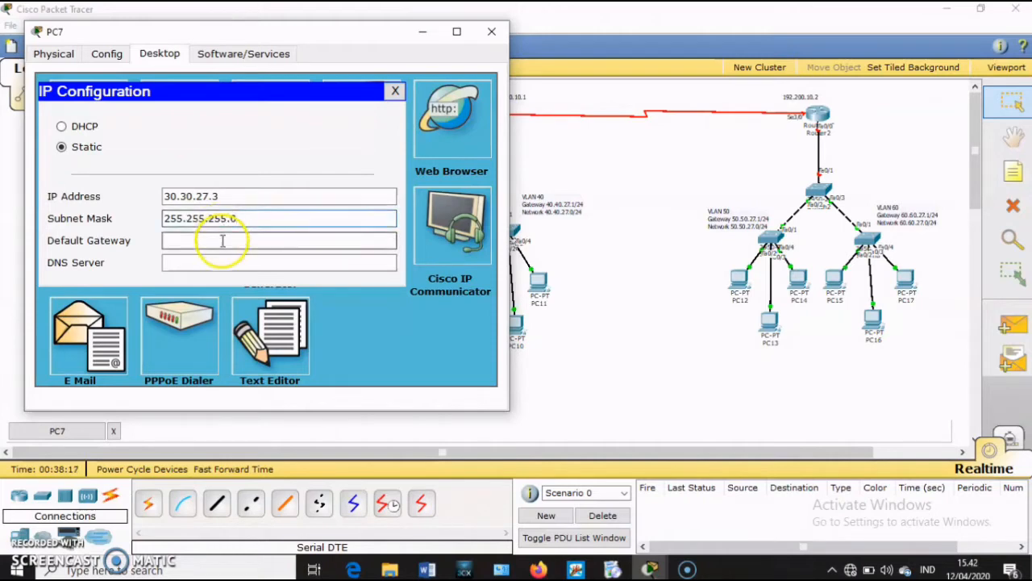
{"action": "type", "text": "30.30.27.1"}
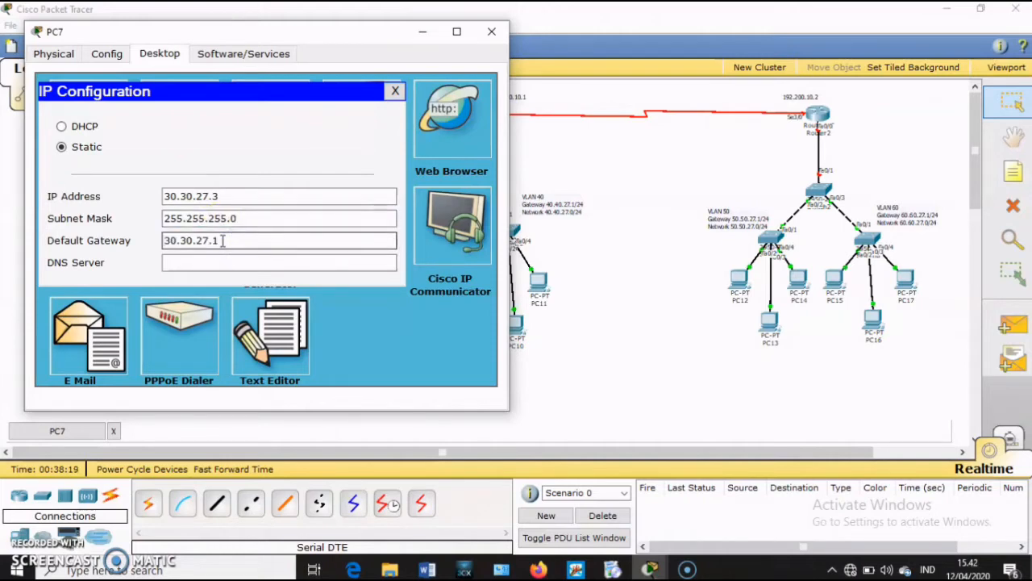
{"action": "left_click", "coordinate": [490, 34]}
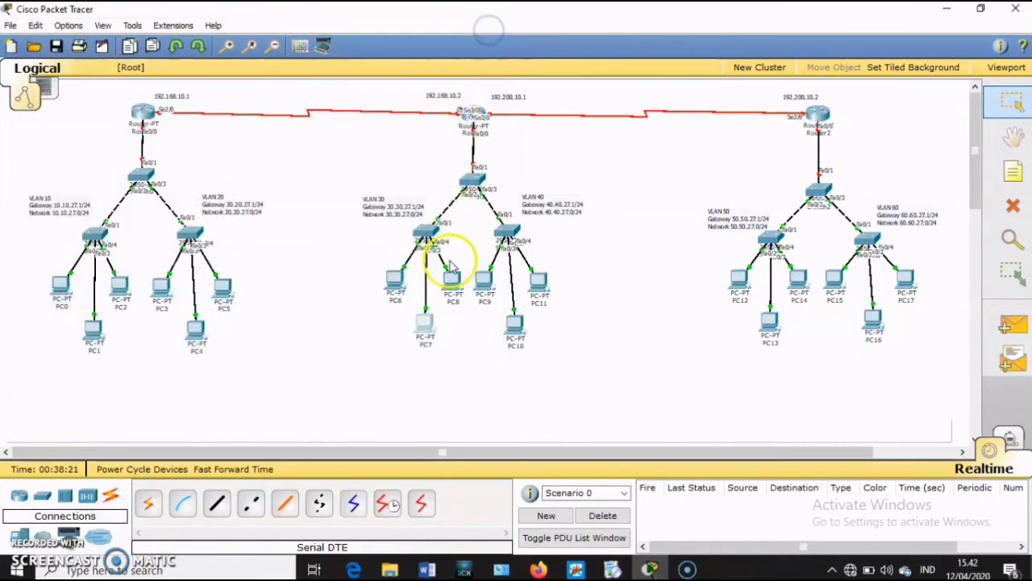
Step: Set the static IP address of PC8 in VLAN 30 to 30.30.27.4, reusing the copied gateway address
{"action": "left_click", "coordinate": [450, 271]}
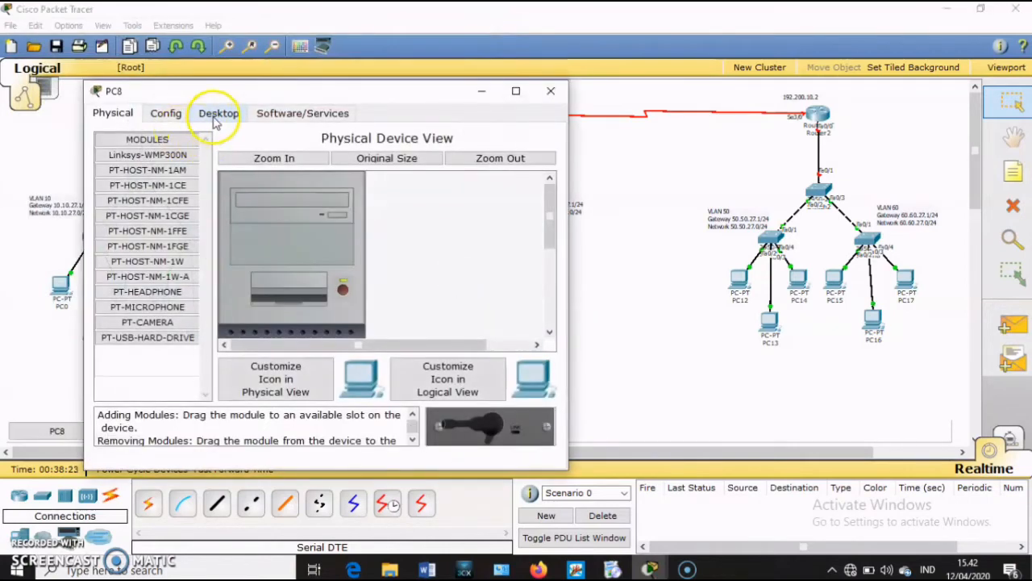
{"action": "left_click", "coordinate": [216, 115]}
{"action": "left_click", "coordinate": [164, 188]}
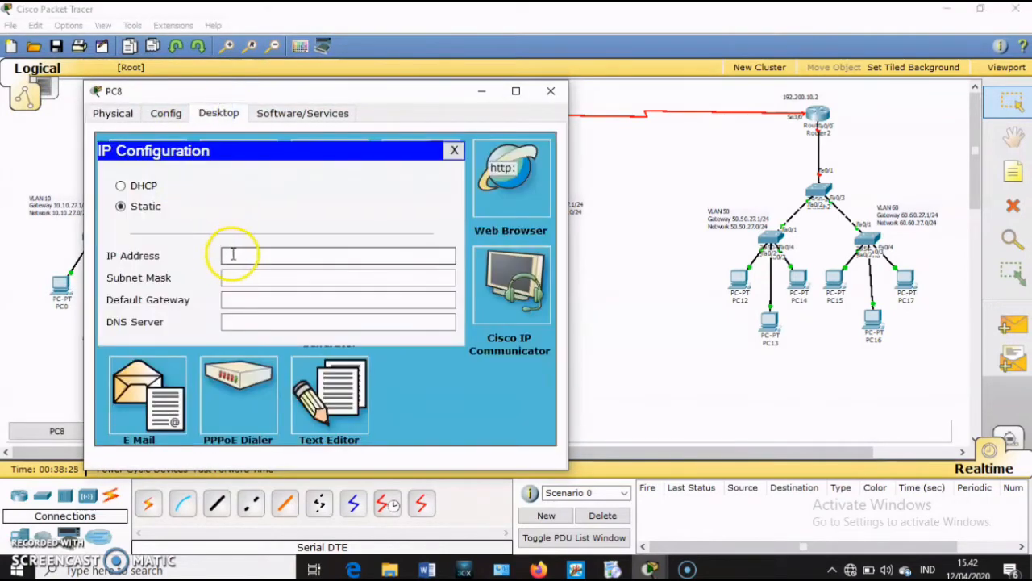
{"action": "right_click", "coordinate": [230, 255]}
{"action": "left_click", "coordinate": [232, 256]}
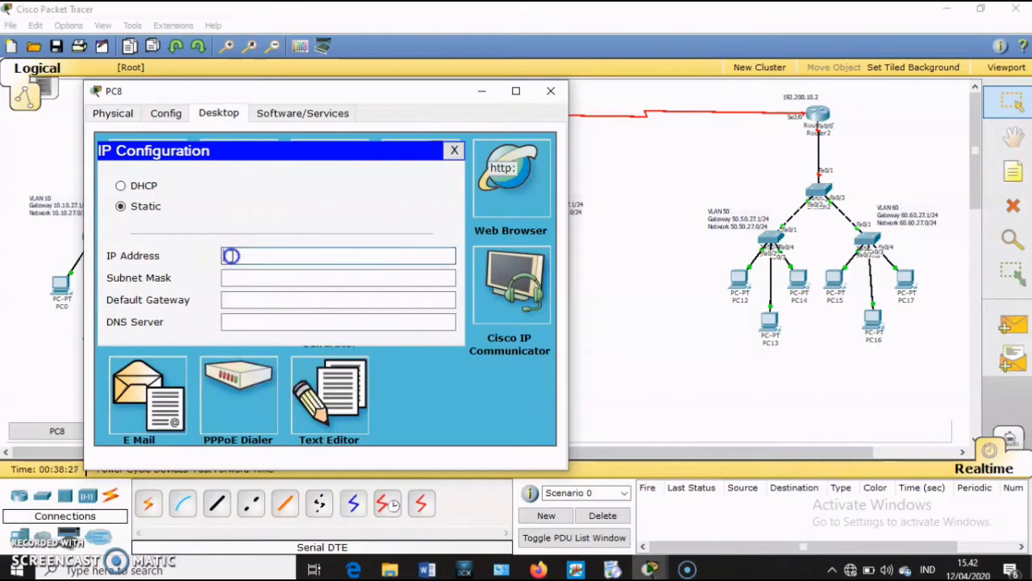
{"action": "key", "text": "ctrl+v"}
Step: Set PC8's subnet mask to 255.255.255.0 and its default gateway to 30.30.27.1, and close its configuration window
{"action": "left_click", "coordinate": [254, 278]}
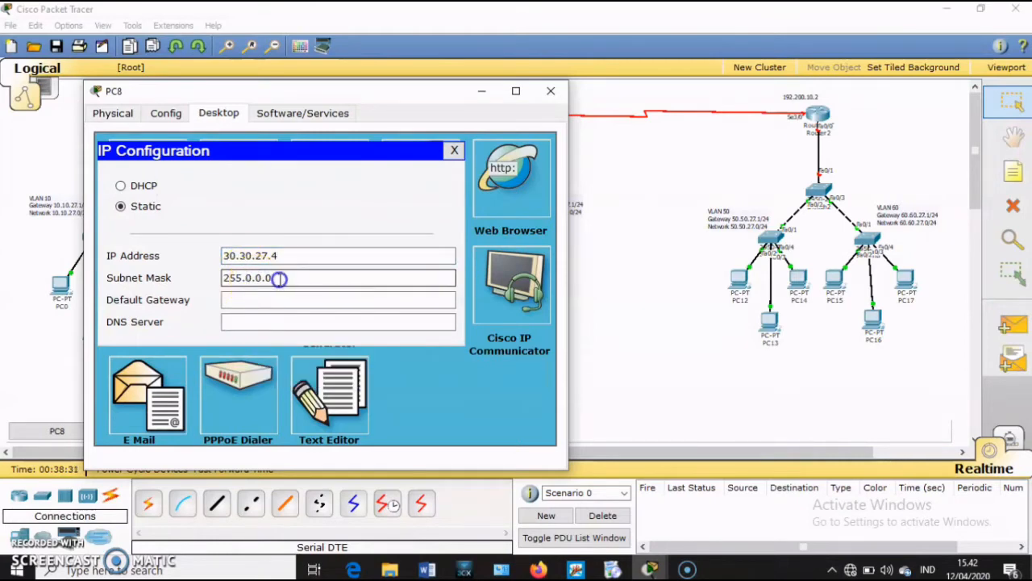
{"action": "left_click_drag", "start_coordinate": [278, 278], "coordinate": [254, 278]}
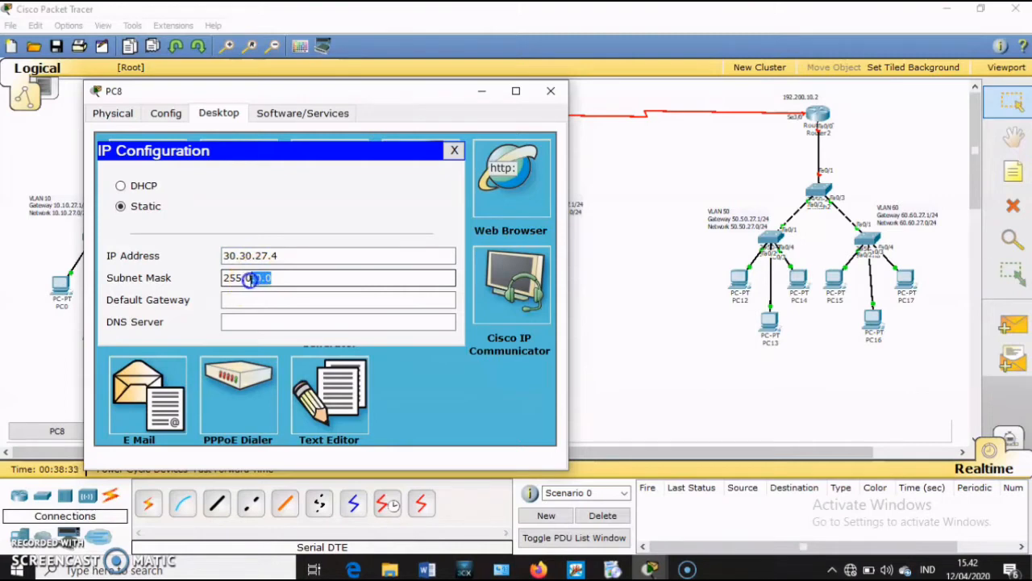
{"action": "key", "text": "BackSpace"}
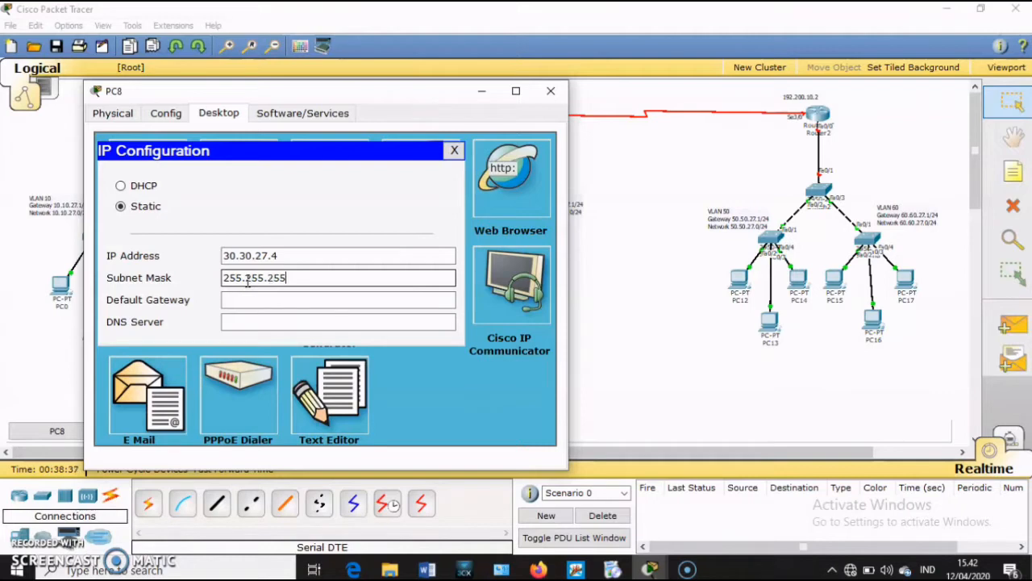
{"action": "left_click", "coordinate": [249, 302]}
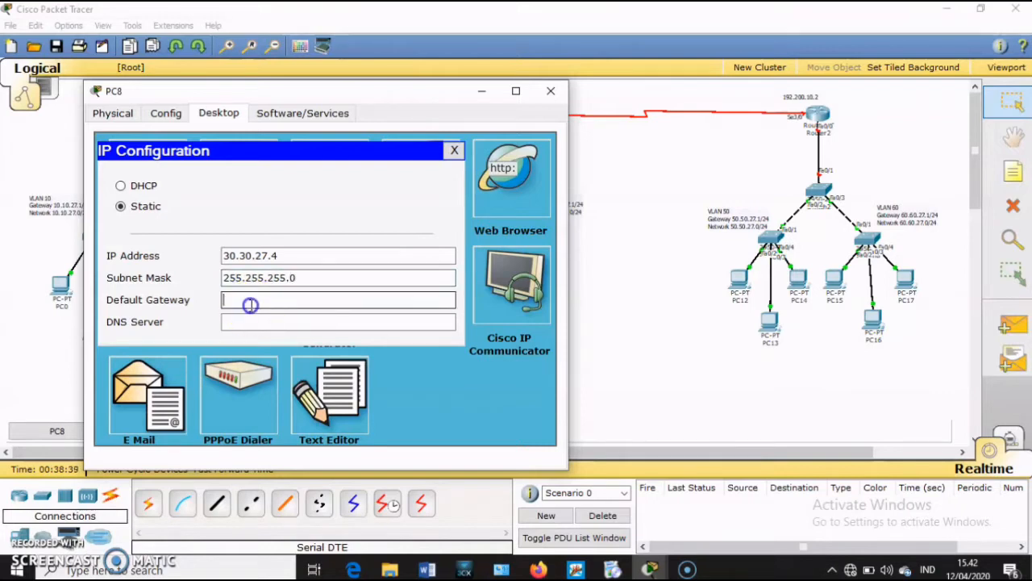
{"action": "type", "text": "30.30.27.1"}
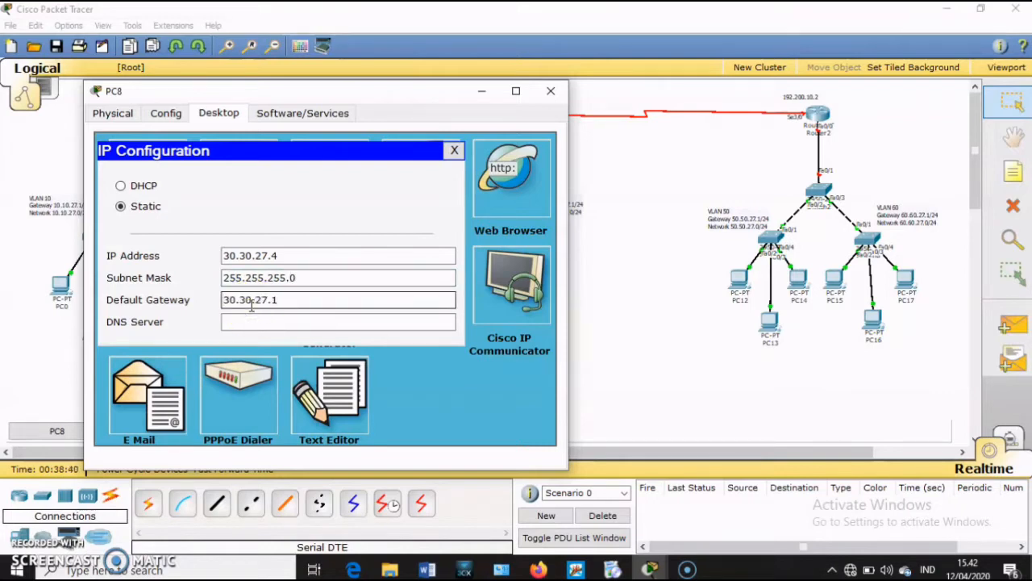
{"action": "left_click", "coordinate": [551, 90]}
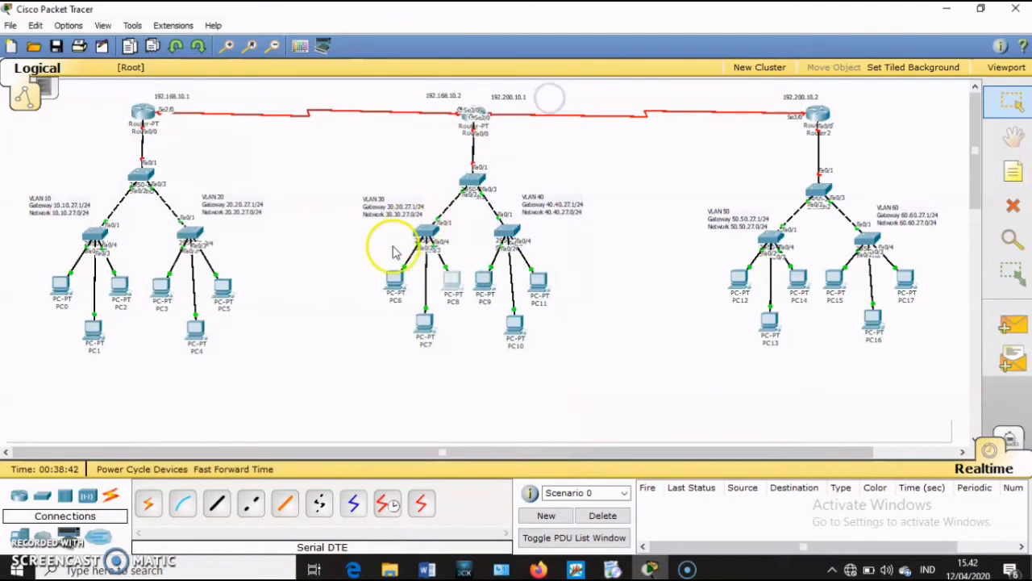
Step: Set the static IP address of PC9 in VLAN 40 to 40.40.27.2
{"action": "left_click", "coordinate": [485, 280]}
{"action": "left_click_drag", "start_coordinate": [328, 33], "coordinate": [288, 70]}
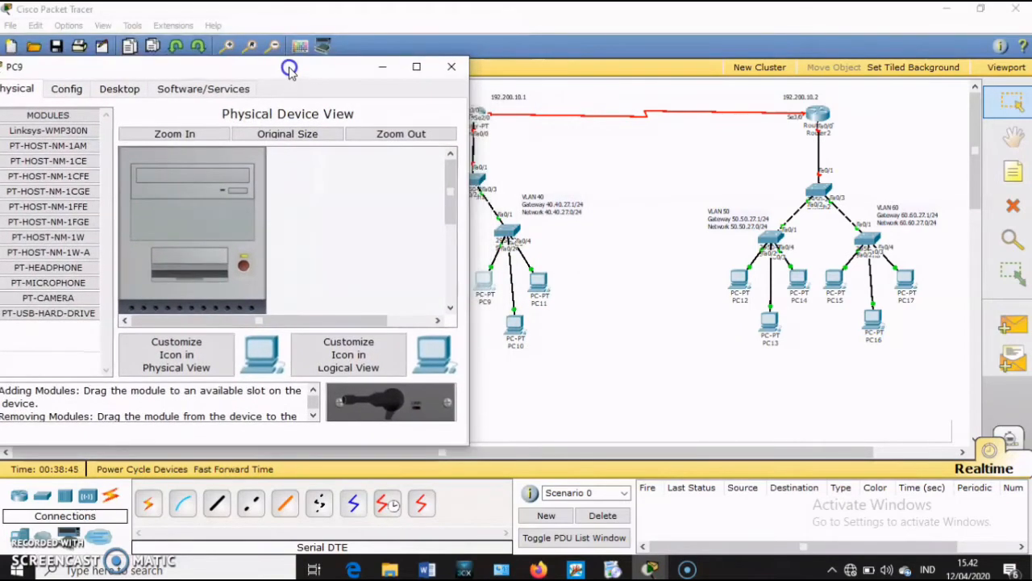
{"action": "left_click", "coordinate": [123, 89]}
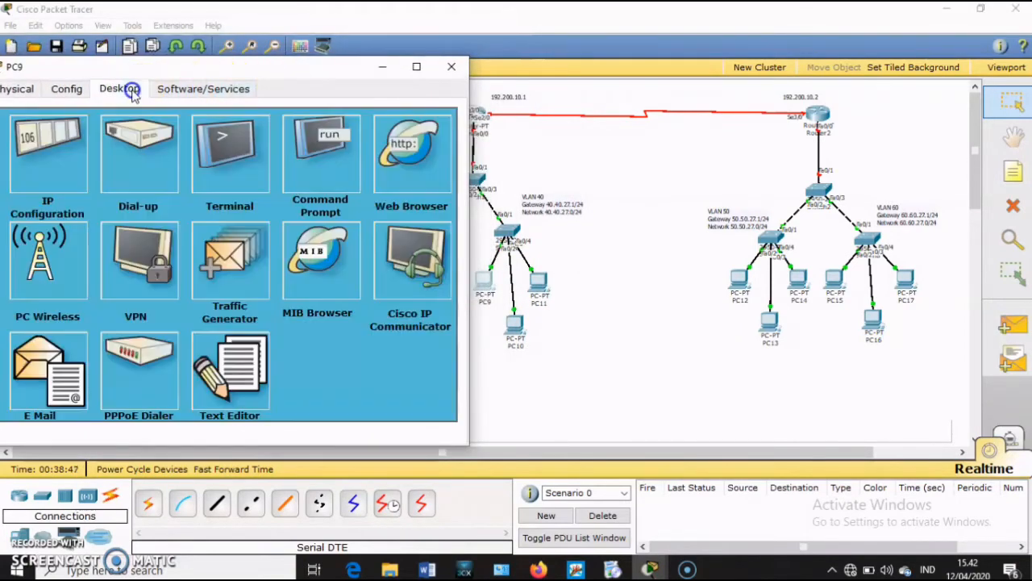
{"action": "left_click", "coordinate": [77, 174]}
{"action": "left_click", "coordinate": [178, 232]}
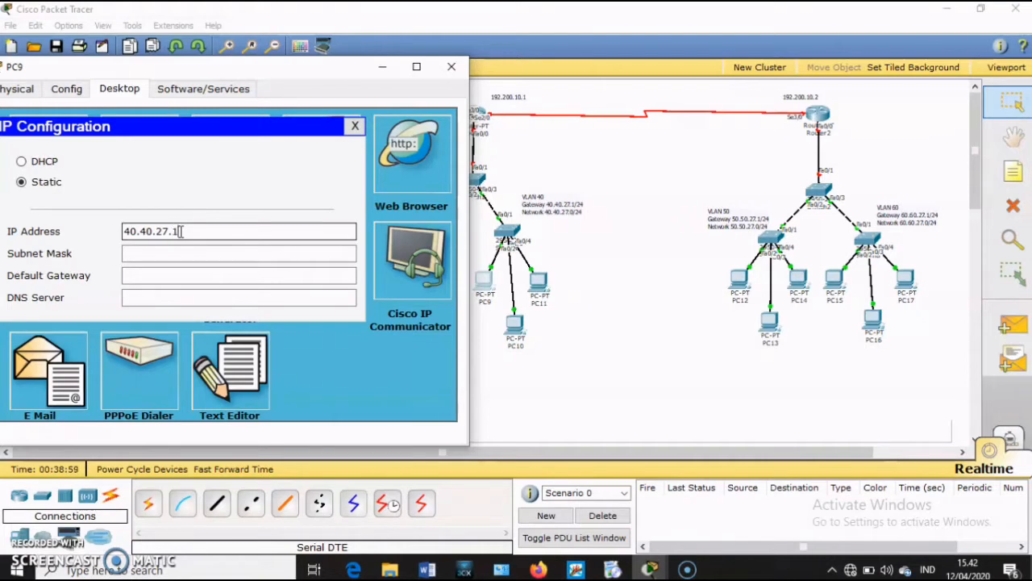
{"action": "type", "text": "2"}
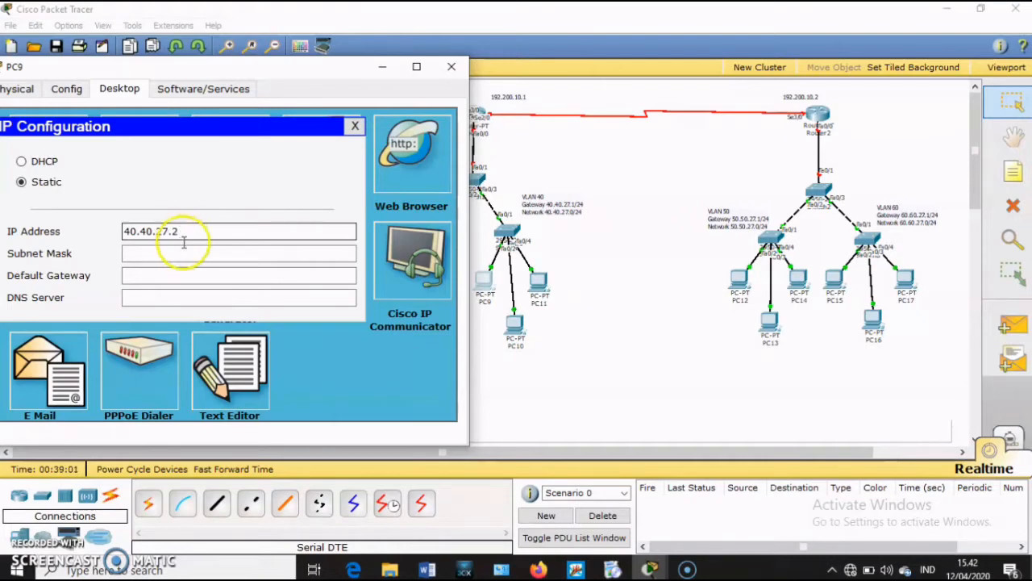
Step: Set PC9's subnet mask to 255.255.255.0 and its default gateway to 40.40.27.1
{"action": "left_click", "coordinate": [186, 253]}
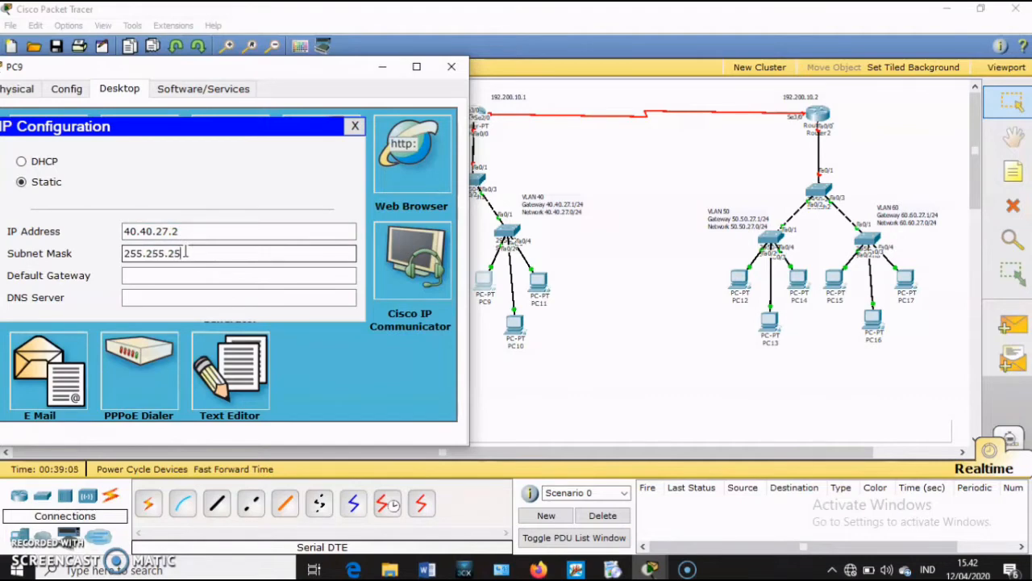
{"action": "left_click", "coordinate": [193, 278]}
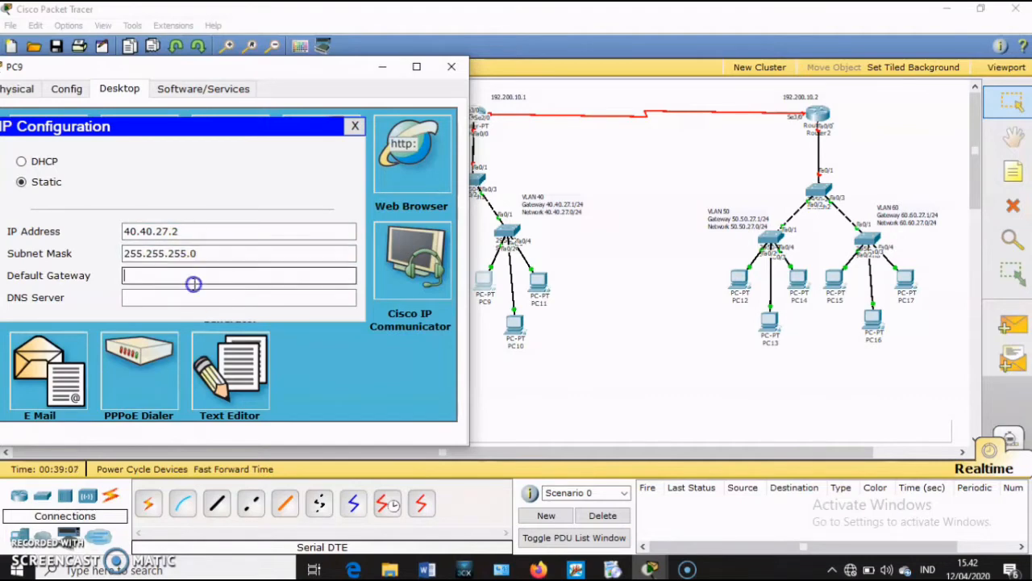
{"action": "type", "text": "40.40.27.1"}
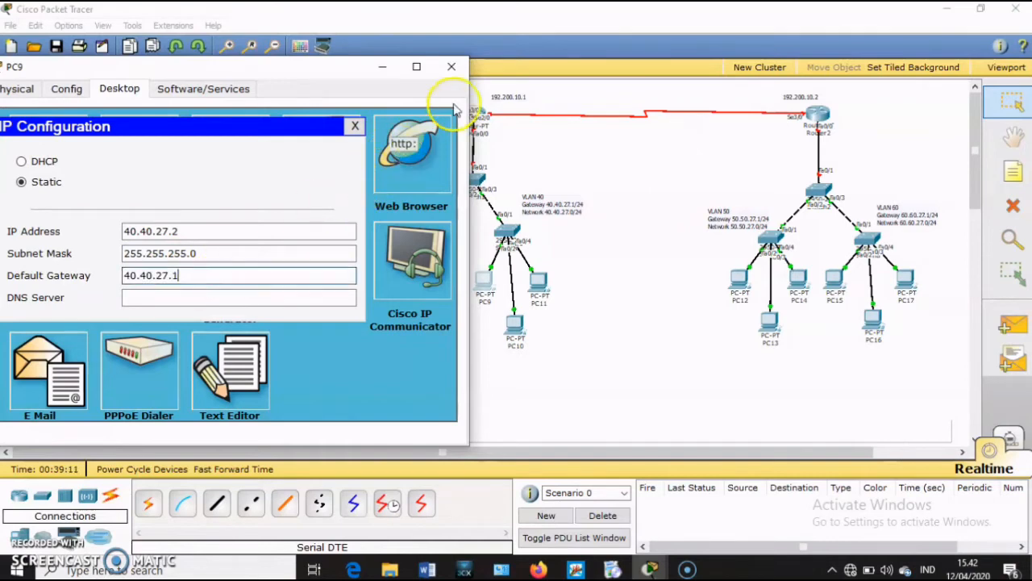
Step: Copy PC9's default gateway address 40.40.27.1 and close the PC9 configuration window
{"action": "left_click_drag", "start_coordinate": [219, 281], "coordinate": [115, 274]}
{"action": "key", "text": "ctrl+c"}
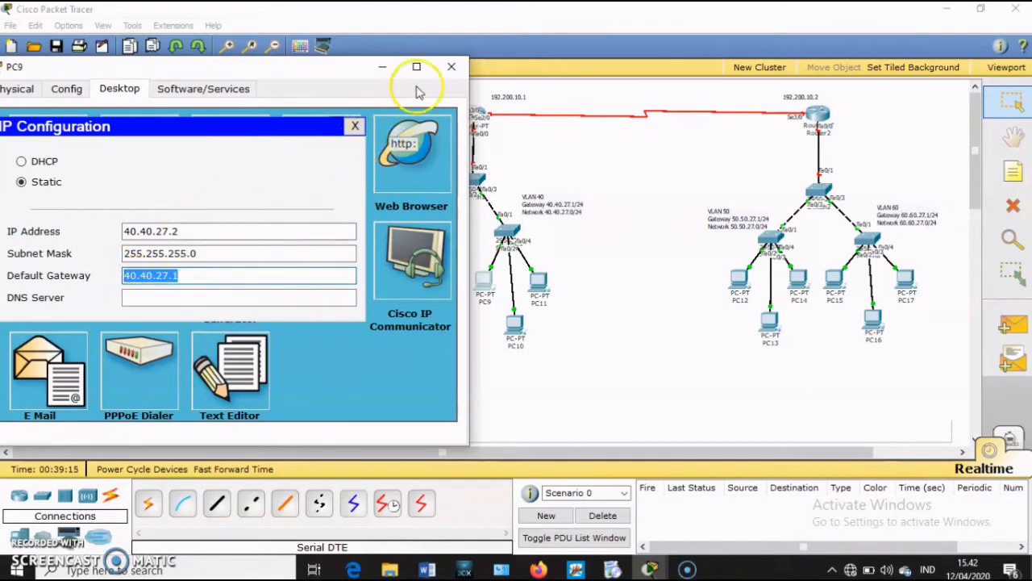
{"action": "left_click", "coordinate": [449, 69]}
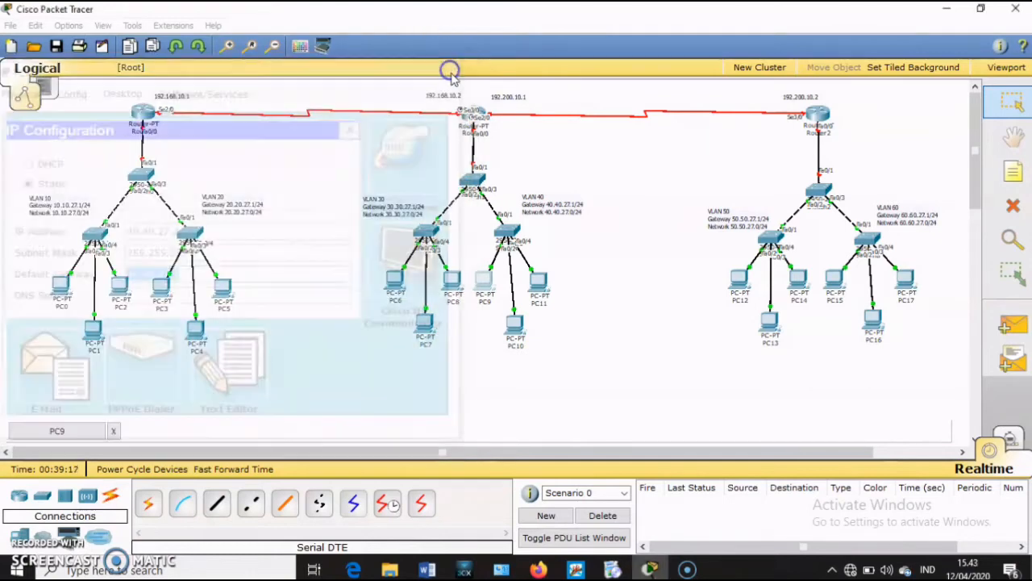
Step: Set the static IP address of PC10 in VLAN 40 to 40.40.27.3, reusing the copied gateway address
{"action": "left_click", "coordinate": [516, 324]}
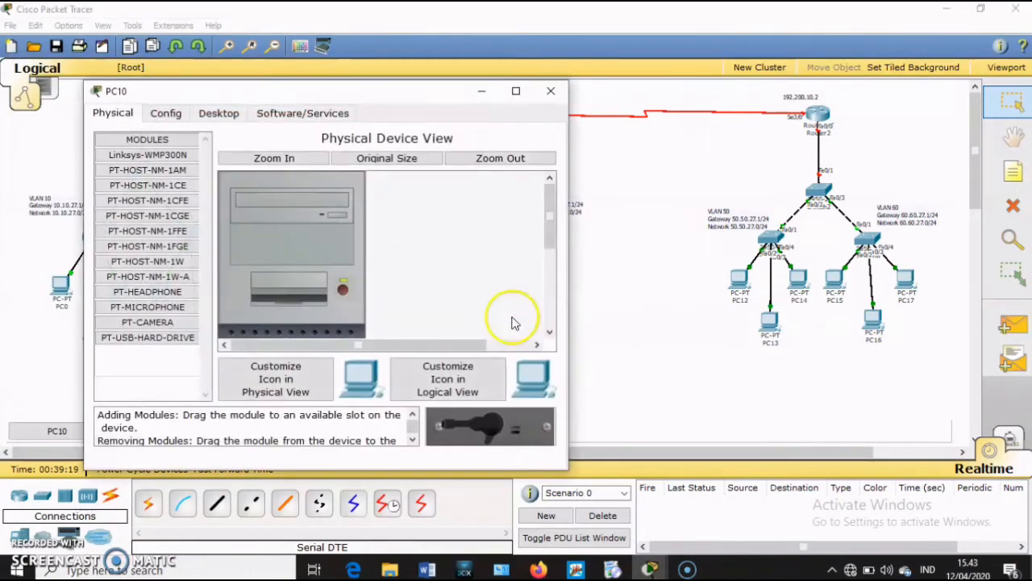
{"action": "left_click", "coordinate": [219, 113]}
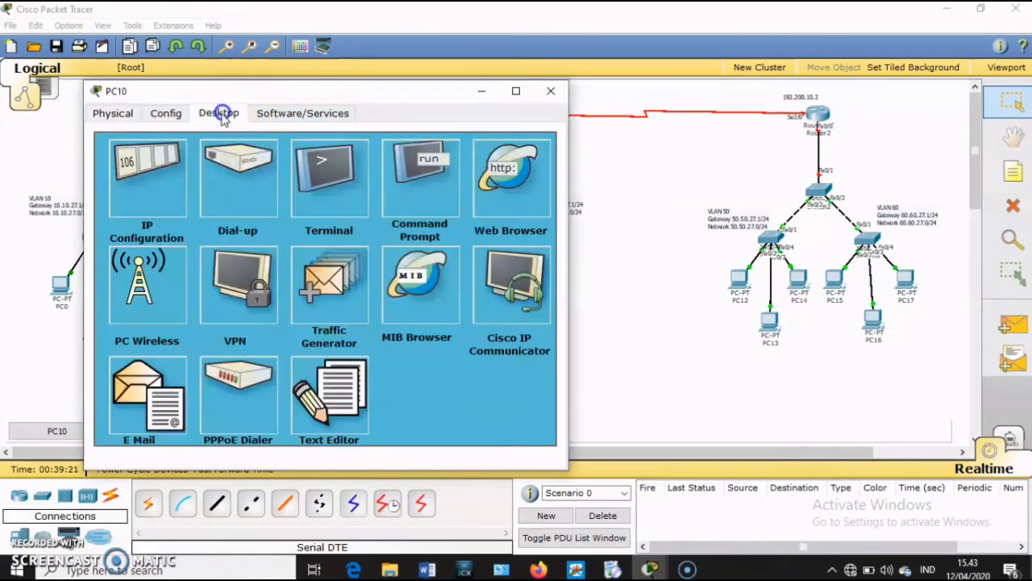
{"action": "left_click", "coordinate": [176, 173]}
{"action": "right_click", "coordinate": [263, 256]}
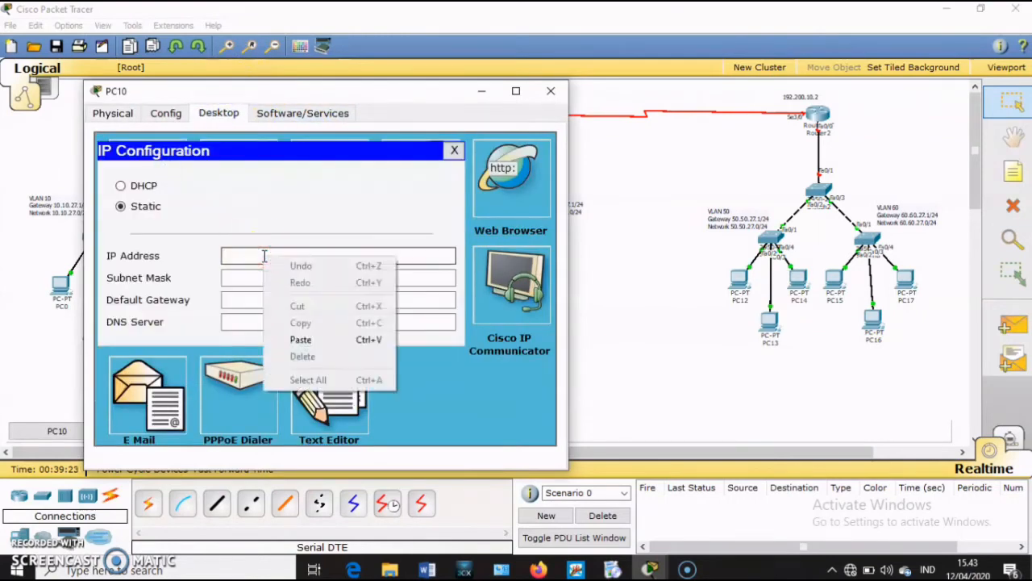
{"action": "left_click", "coordinate": [264, 256]}
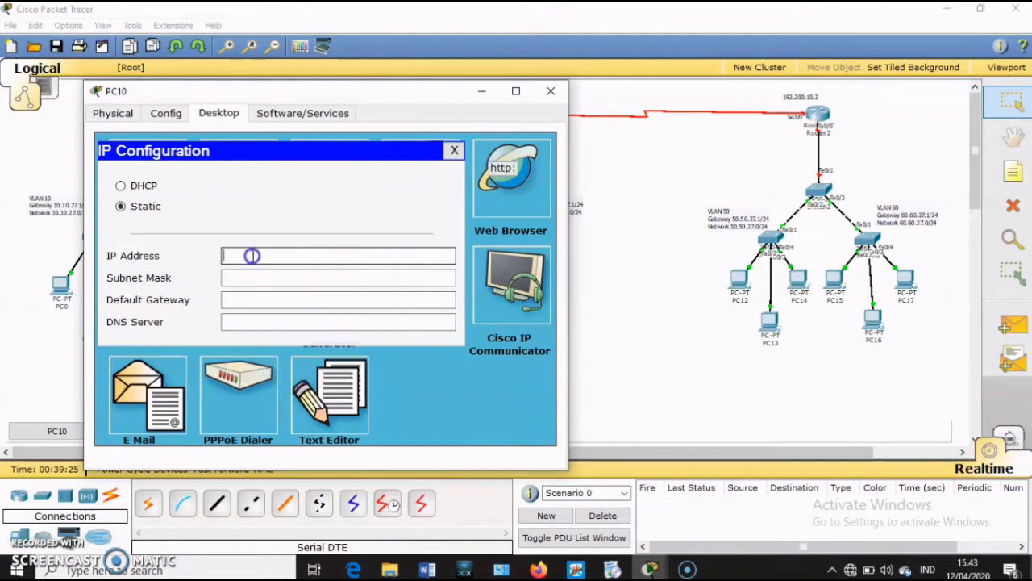
{"action": "key", "text": "ctrl+v"}
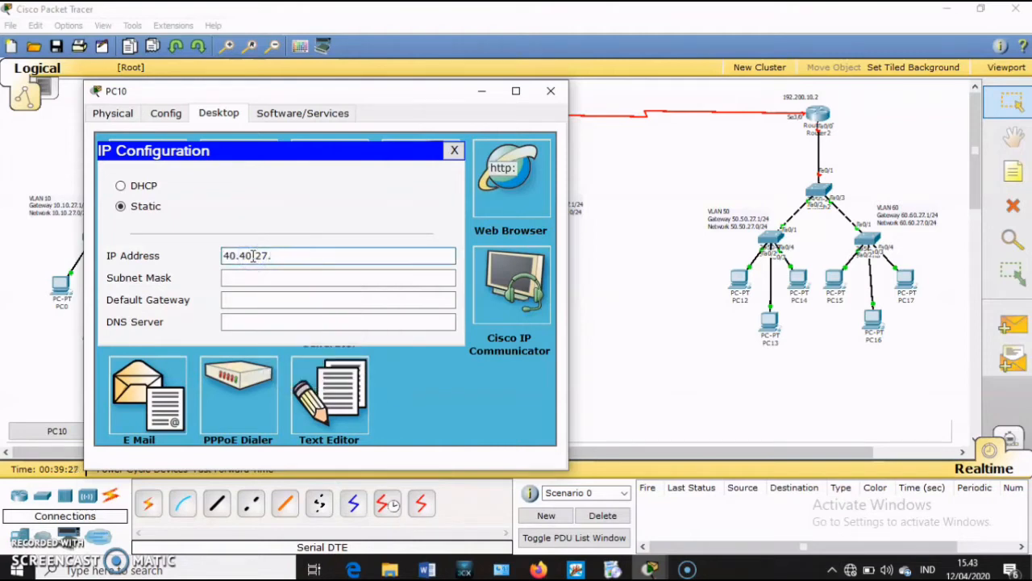
{"action": "type", "text": "3"}
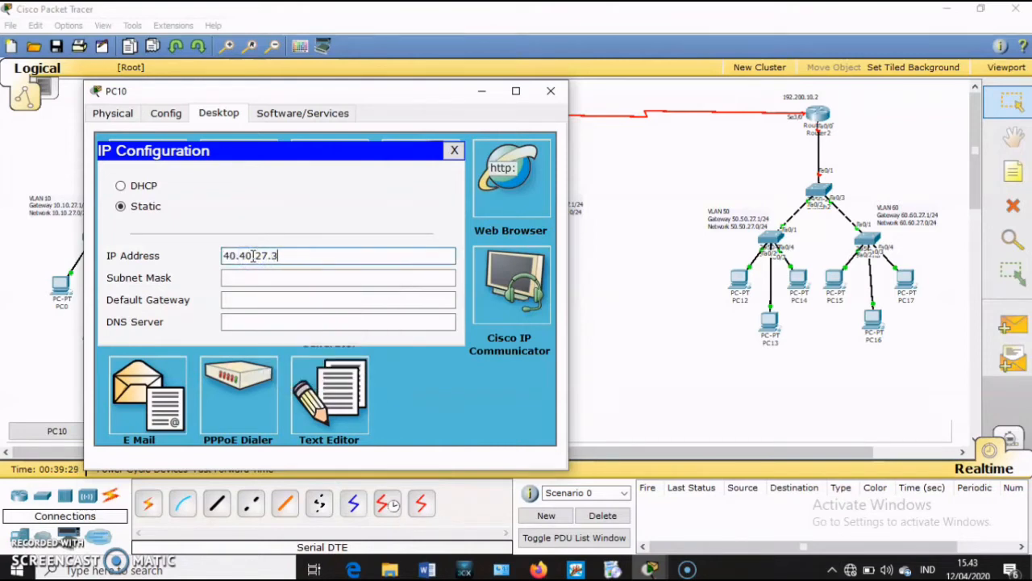
Step: Set PC10's subnet mask to 255.255.255.0 and its default gateway to 40.40.27.1, and close its configuration window
{"action": "left_click", "coordinate": [288, 277]}
{"action": "key", "text": "BackSpace"}
{"action": "key", "text": "BackSpace"}
{"action": "key", "text": "BackSpace"}
{"action": "key", "text": "BackSpace"}
{"action": "key", "text": "BackSpace"}
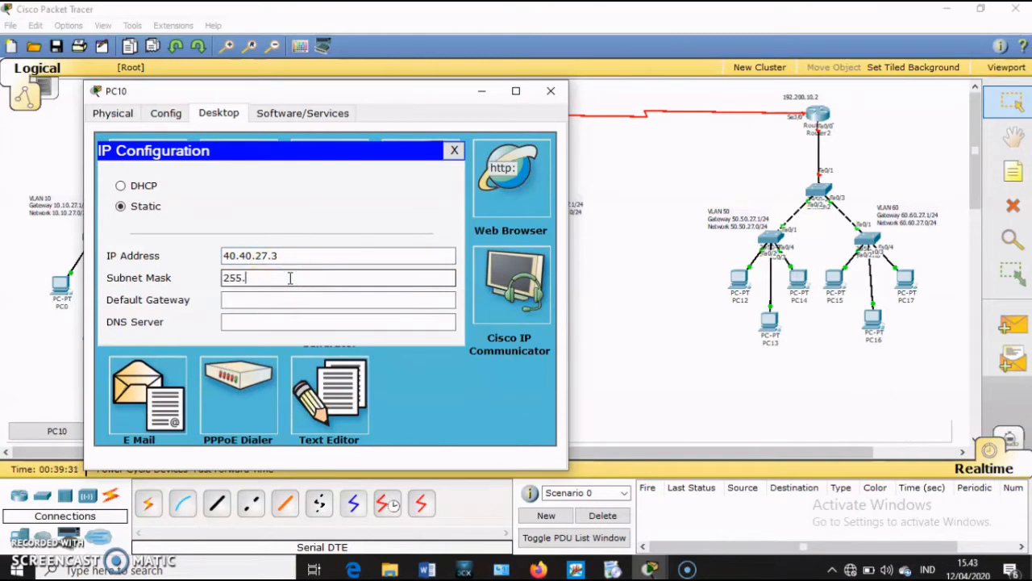
{"action": "type", "text": "255.255.0"}
{"action": "left_click", "coordinate": [287, 300]}
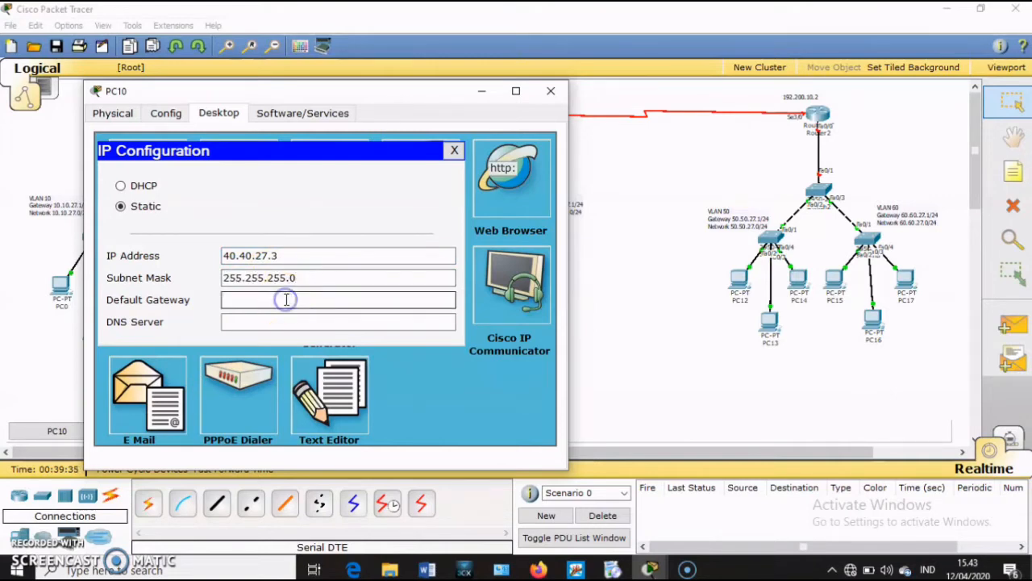
{"action": "type", "text": "40.40.27.1"}
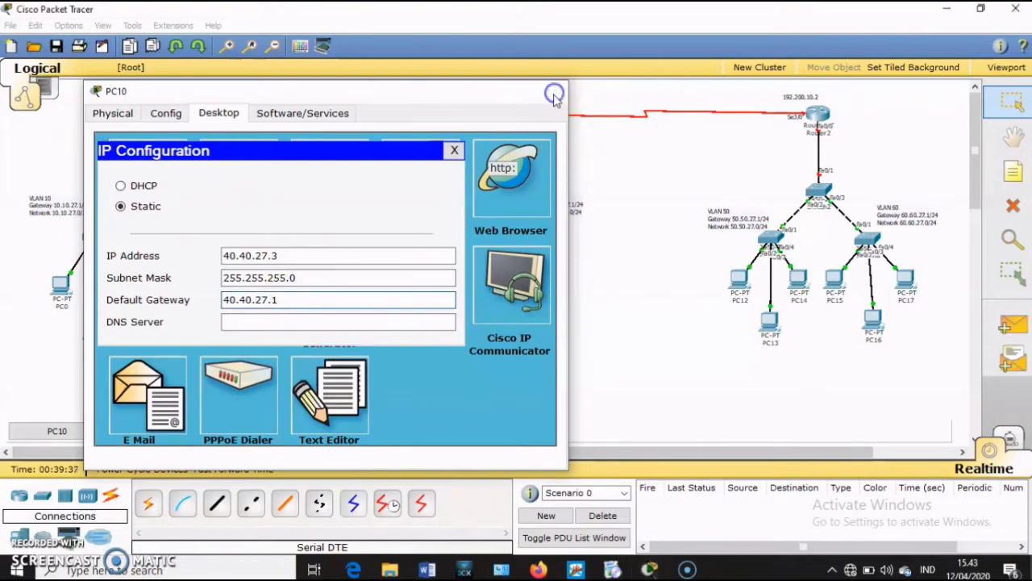
{"action": "left_click", "coordinate": [554, 95]}
Step: Set the static IP address of PC11 in VLAN 40 to 40.40.27.4, reusing the copied gateway address
{"action": "left_click", "coordinate": [537, 284]}
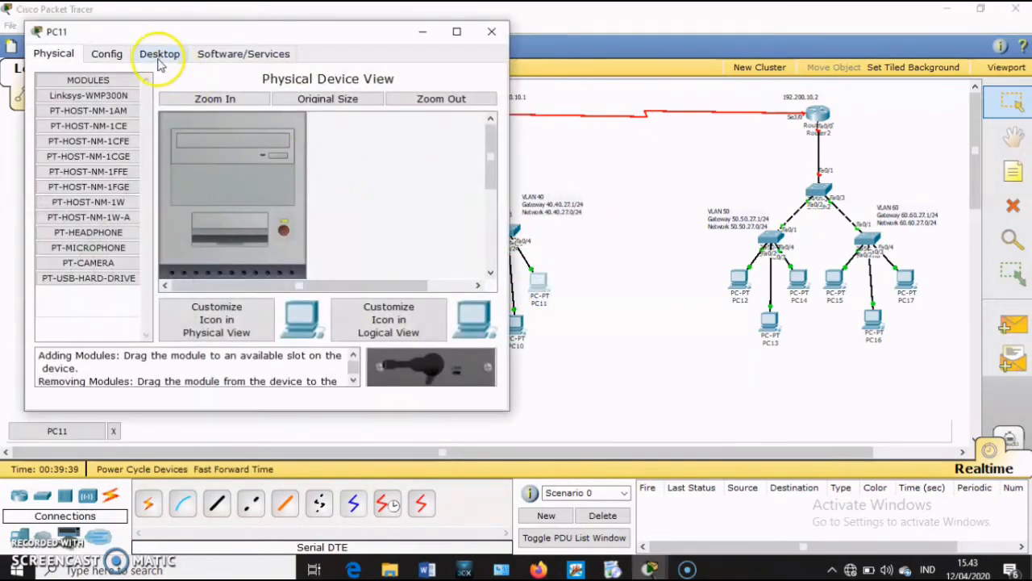
{"action": "left_click", "coordinate": [159, 54]}
{"action": "left_click", "coordinate": [93, 116]}
{"action": "left_click", "coordinate": [175, 194]}
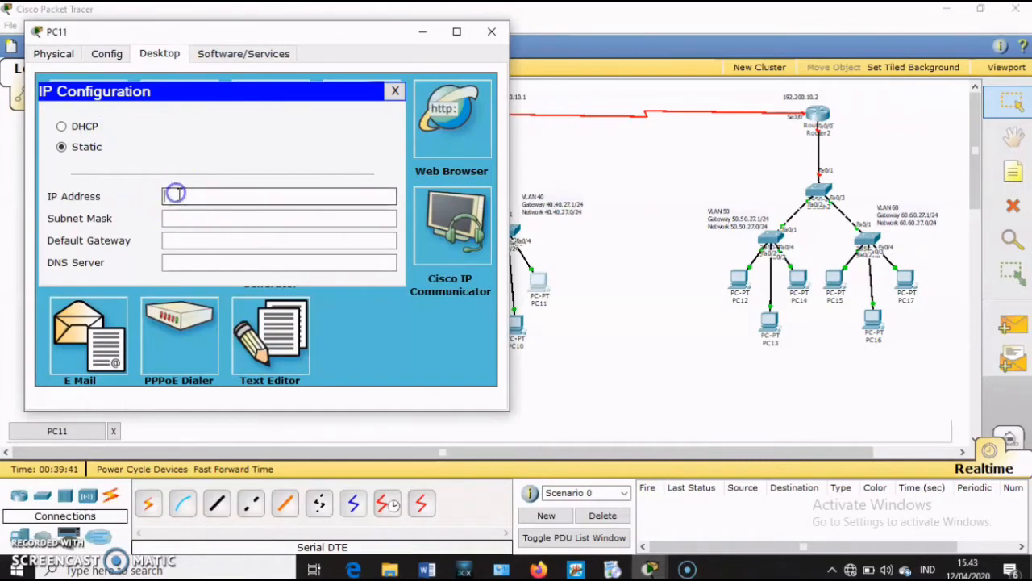
{"action": "key", "text": "ctrl+v"}
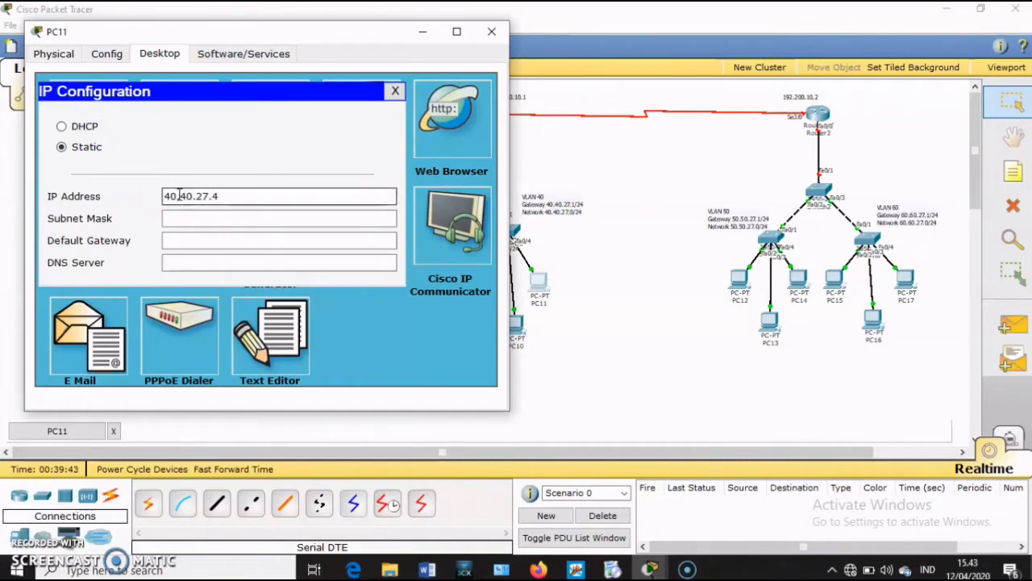
Step: Set PC11's subnet mask to 255.255.255.0 and its default gateway to 40.40.27.1, and close its configuration window
{"action": "left_click", "coordinate": [232, 224]}
{"action": "key", "text": "BackSpace"}
{"action": "key", "text": "BackSpace"}
{"action": "key", "text": "BackSpace"}
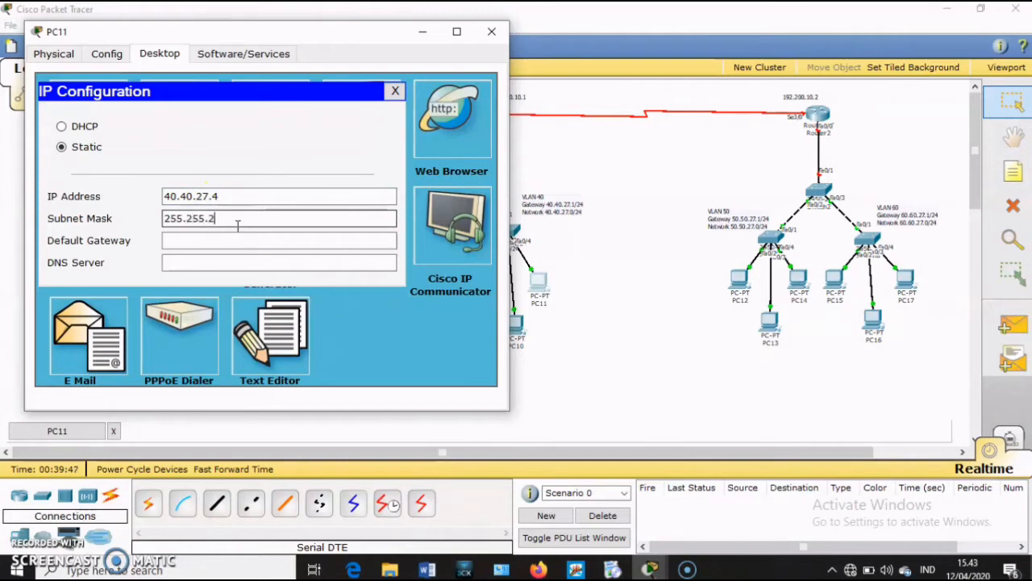
{"action": "left_click", "coordinate": [231, 241]}
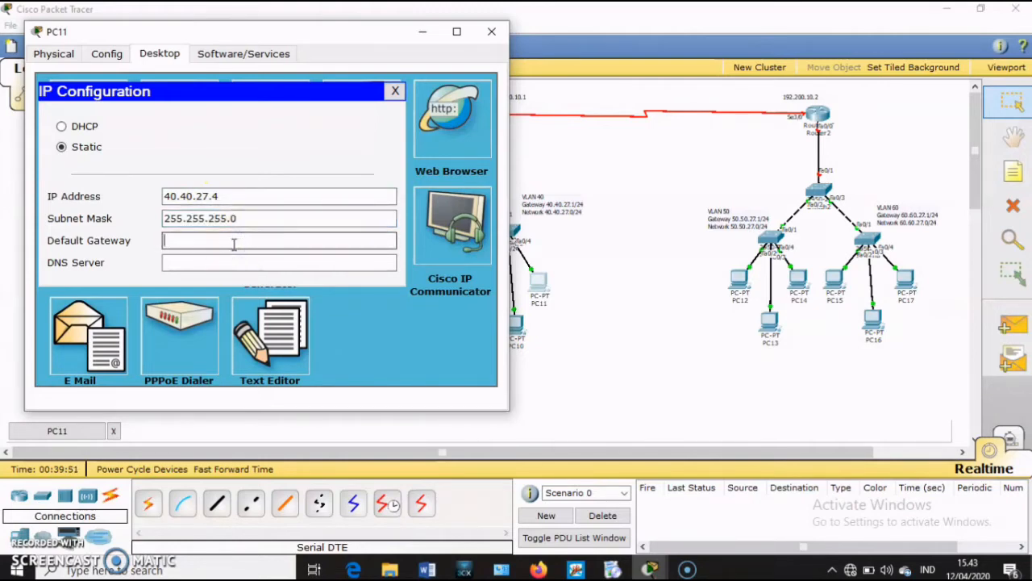
{"action": "type", "text": "40.40.27.1"}
{"action": "left_click", "coordinate": [491, 31]}
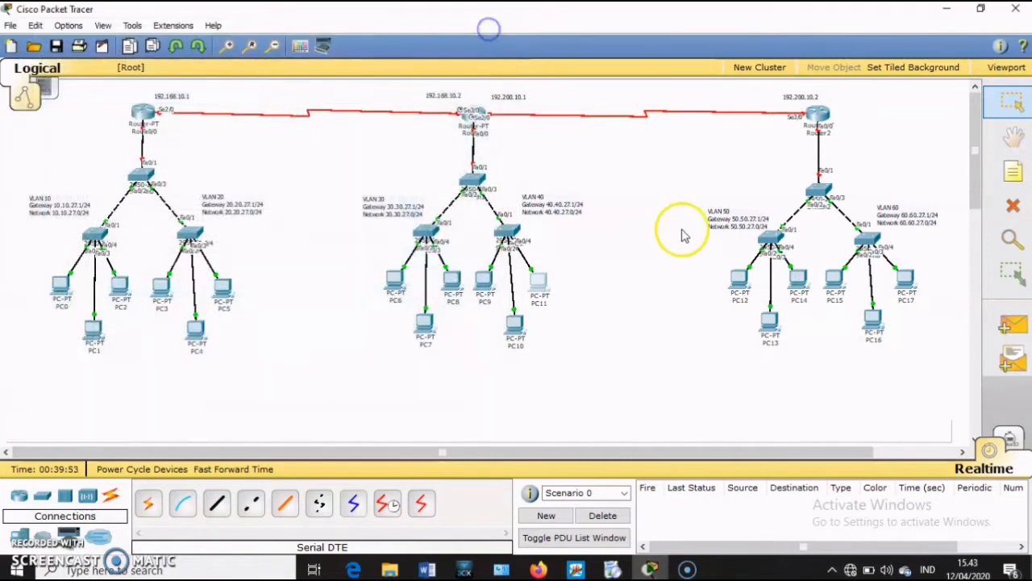
Step: Set the static IP address of PC12 in VLAN 50 to 50.50.27.2
{"action": "left_click", "coordinate": [739, 281]}
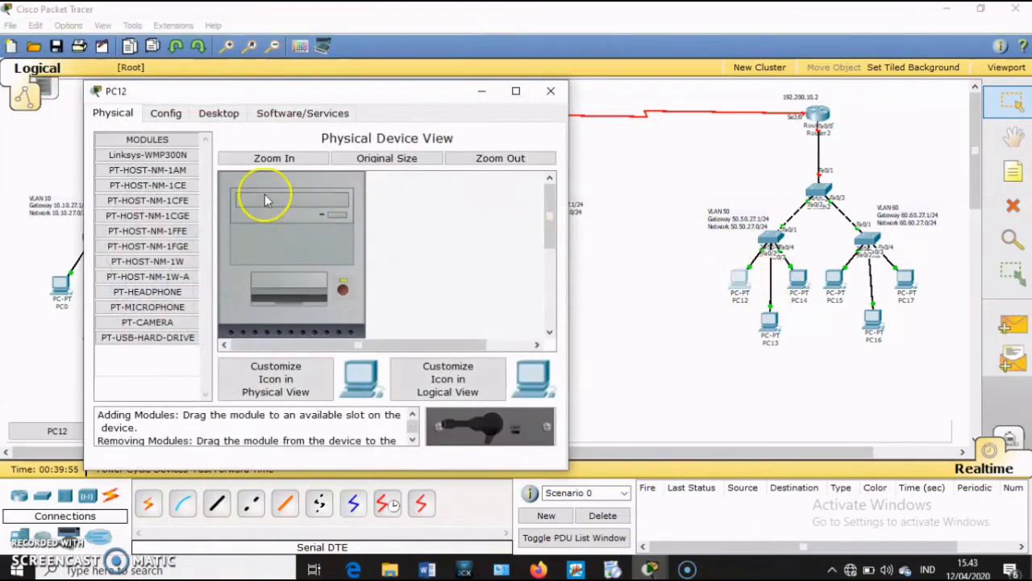
{"action": "left_click", "coordinate": [218, 114]}
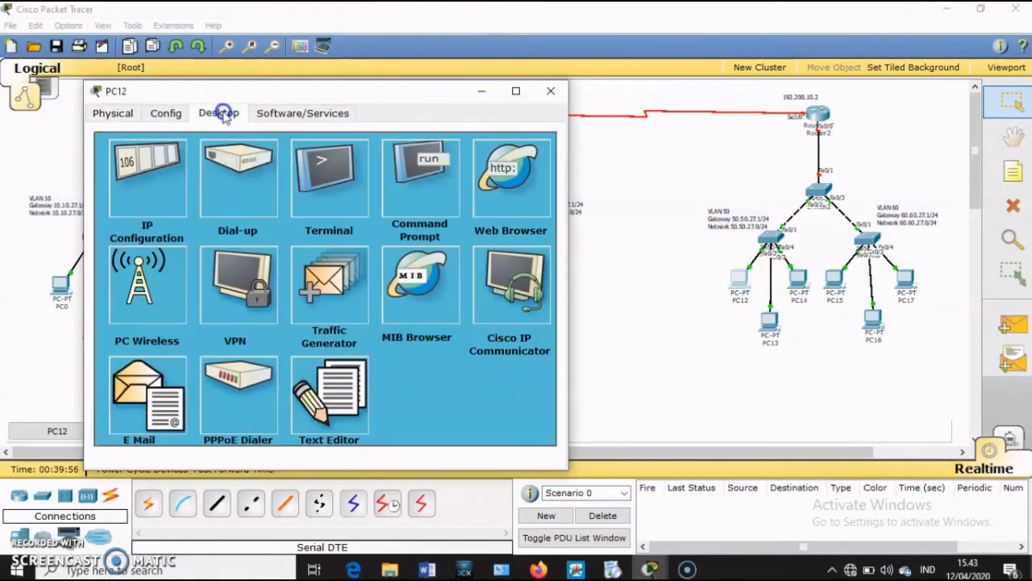
{"action": "left_click", "coordinate": [163, 189]}
{"action": "left_click", "coordinate": [235, 256]}
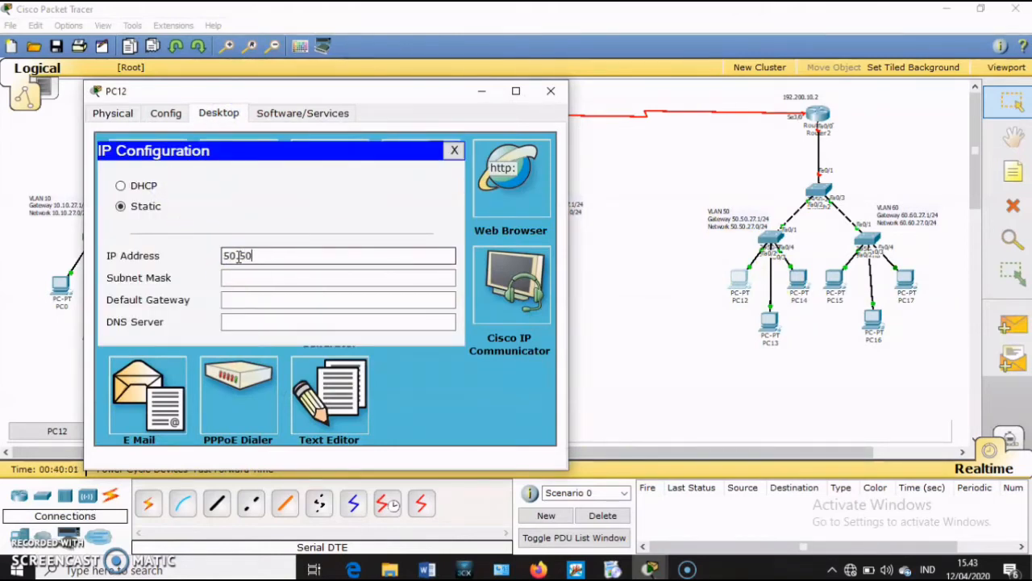
{"action": "type", "text": "50.50.27."}
Step: Set PC12's subnet mask to 255.255.255.0 and its default gateway to 50.50.27.1
{"action": "left_click", "coordinate": [301, 277]}
{"action": "key", "text": "BackSpace"}
{"action": "key", "text": "BackSpace"}
{"action": "key", "text": "BackSpace"}
{"action": "key", "text": "BackSpace"}
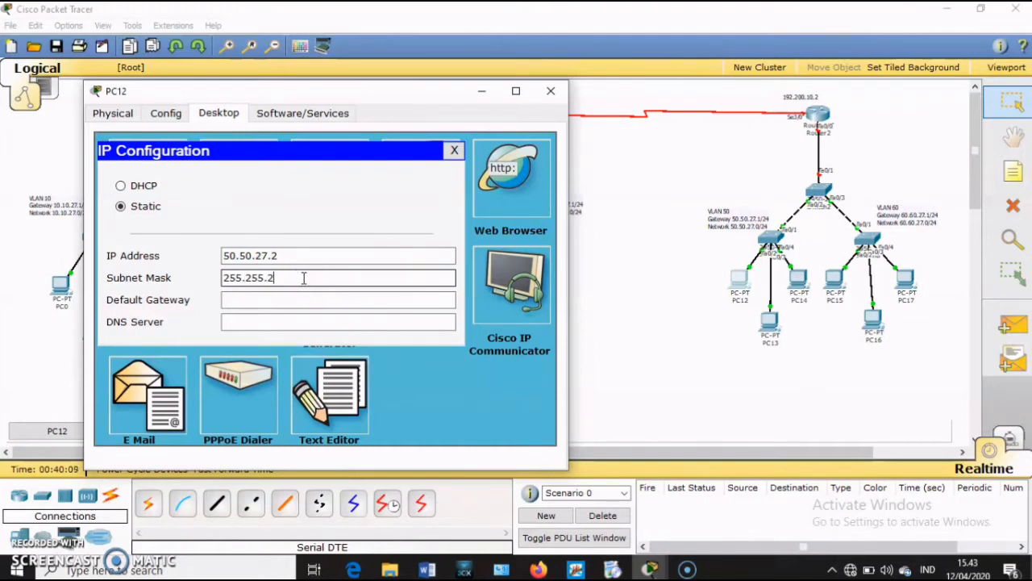
{"action": "left_click", "coordinate": [300, 299]}
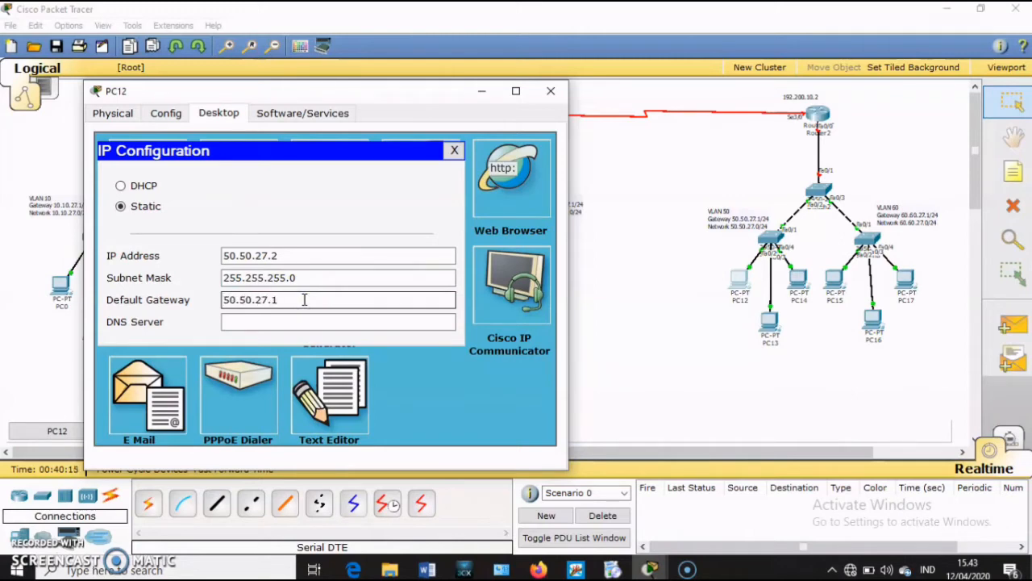
Step: Close PC12's configuration window and set the static IP address of PC13 in VLAN 50 to 50.50.27.3
{"action": "left_click_drag", "start_coordinate": [307, 299], "coordinate": [210, 299]}
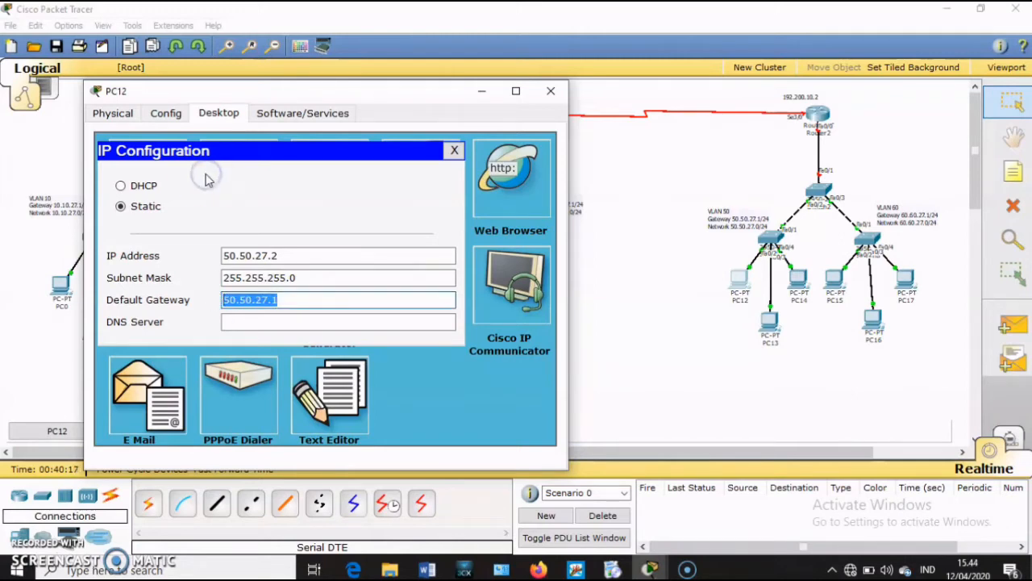
{"action": "left_click", "coordinate": [552, 92]}
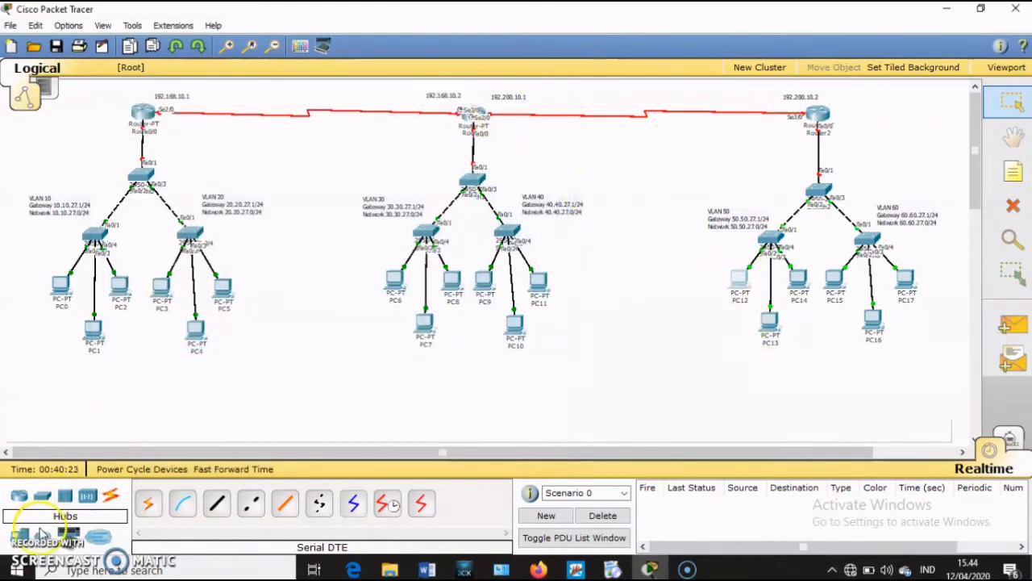
{"action": "left_click", "coordinate": [769, 323]}
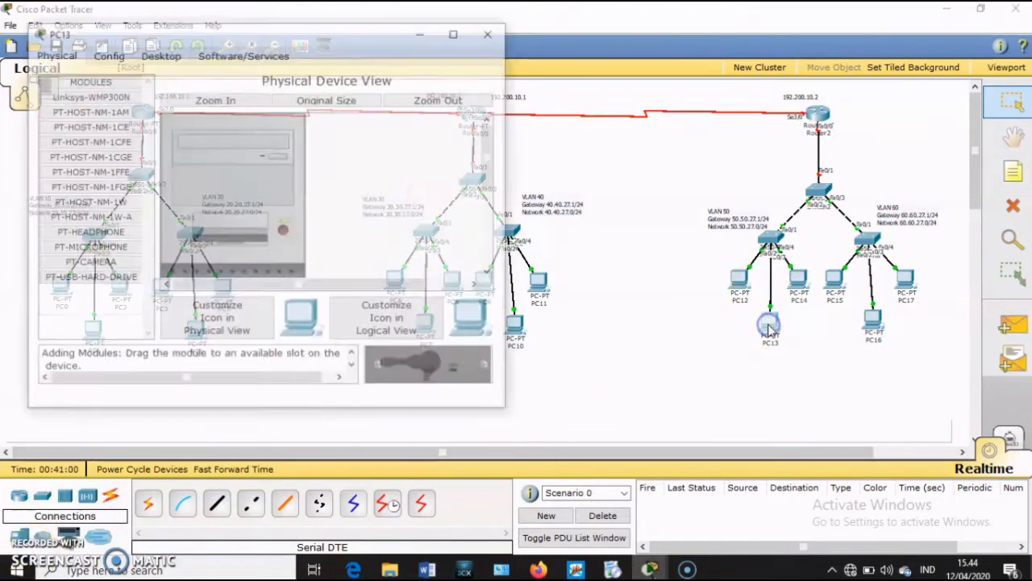
{"action": "left_click", "coordinate": [160, 53]}
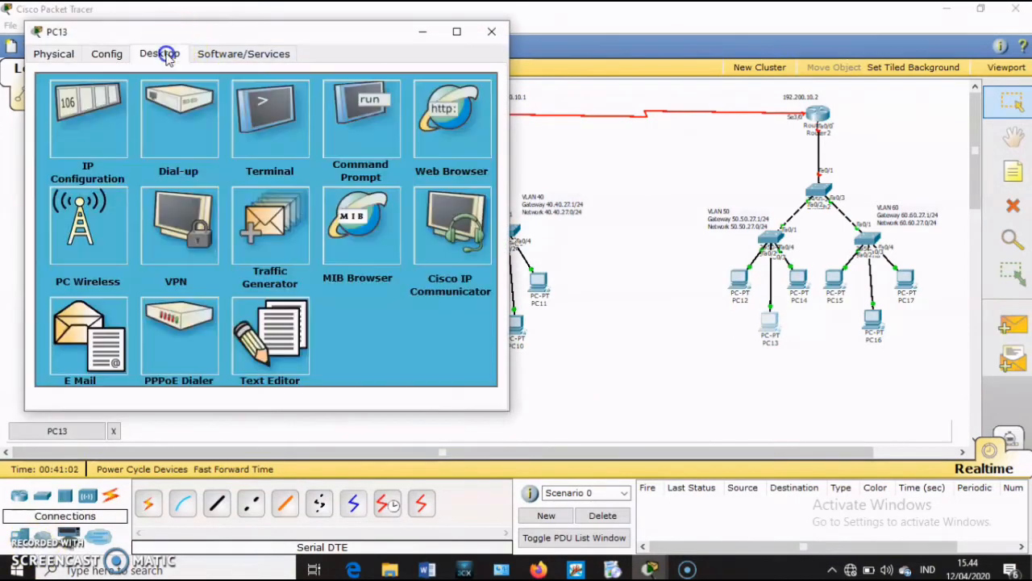
{"action": "left_click", "coordinate": [84, 155]}
{"action": "left_click", "coordinate": [203, 193]}
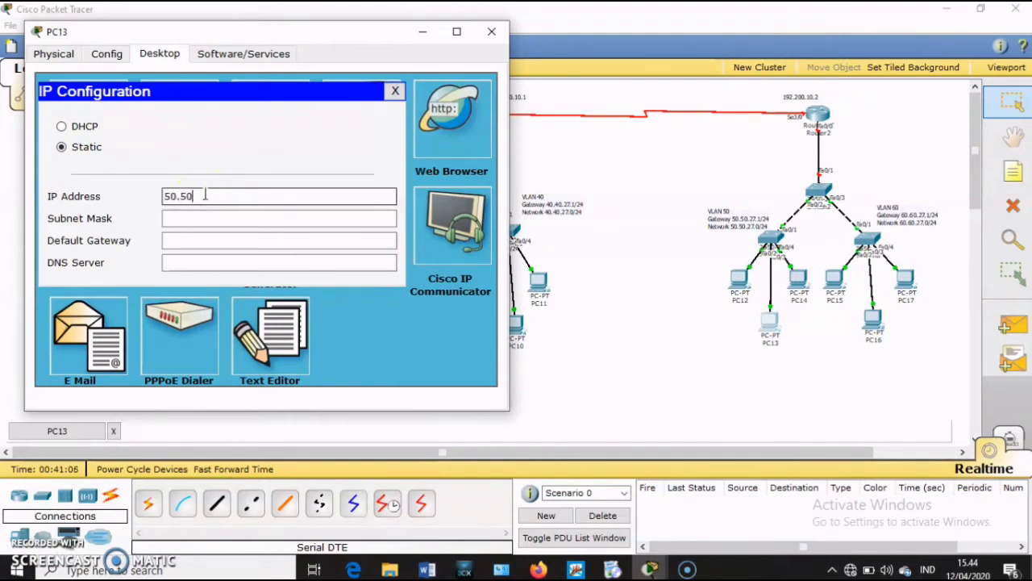
{"action": "type", "text": "50.50.27.3"}
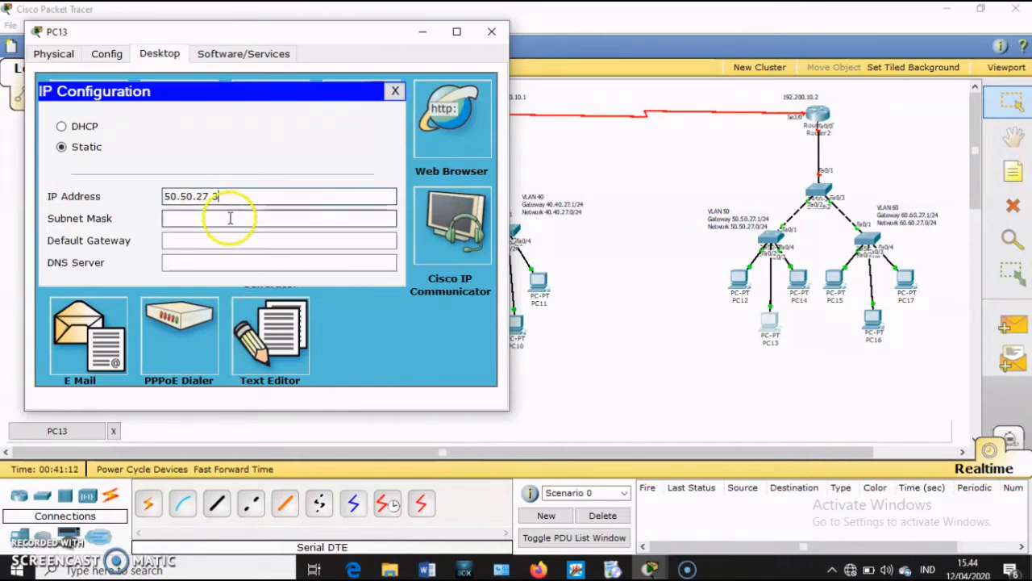
Step: Set PC13's subnet mask to 255.255.255.0 and its default gateway to 50.50.27.1, and close its configuration window
{"action": "left_click", "coordinate": [230, 217]}
{"action": "key", "text": "BackSpace"}
{"action": "key", "text": "BackSpace"}
{"action": "key", "text": "BackSpace"}
{"action": "key", "text": "BackSpace"}
{"action": "key", "text": "BackSpace"}
{"action": "key", "text": "BackSpace"}
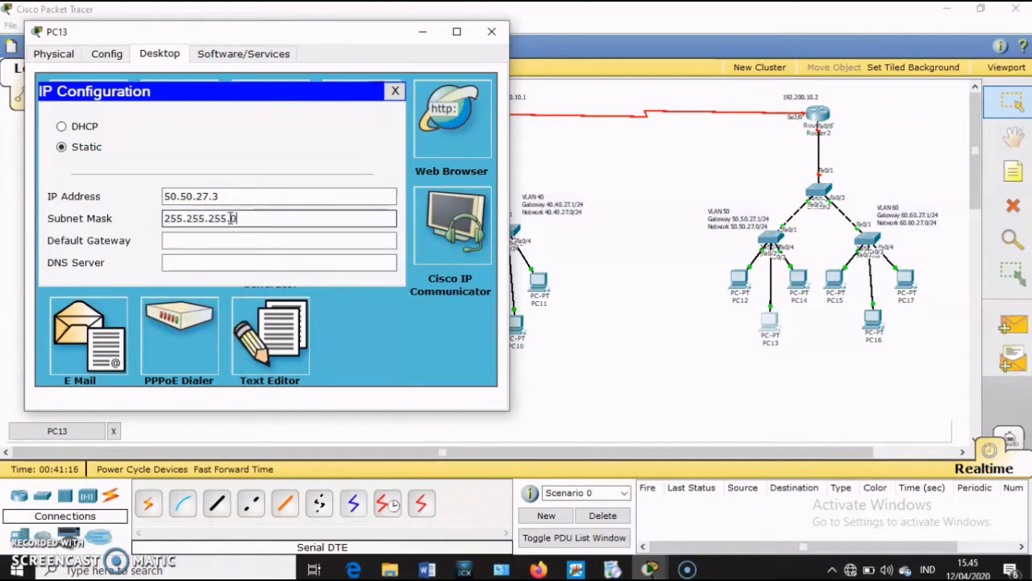
{"action": "left_click", "coordinate": [233, 240]}
{"action": "type", "text": "50.50.27.1"}
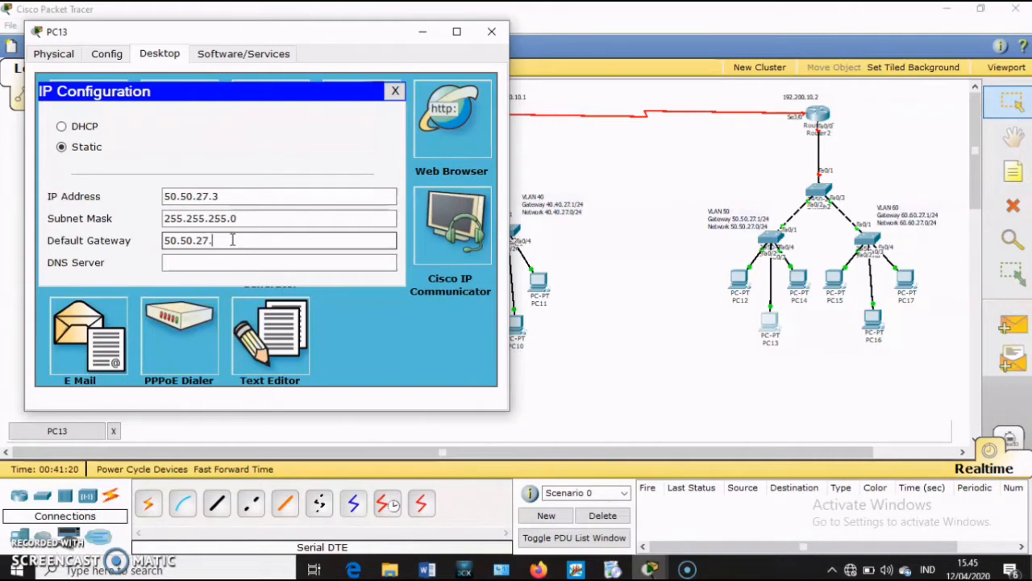
{"action": "left_click", "coordinate": [479, 40]}
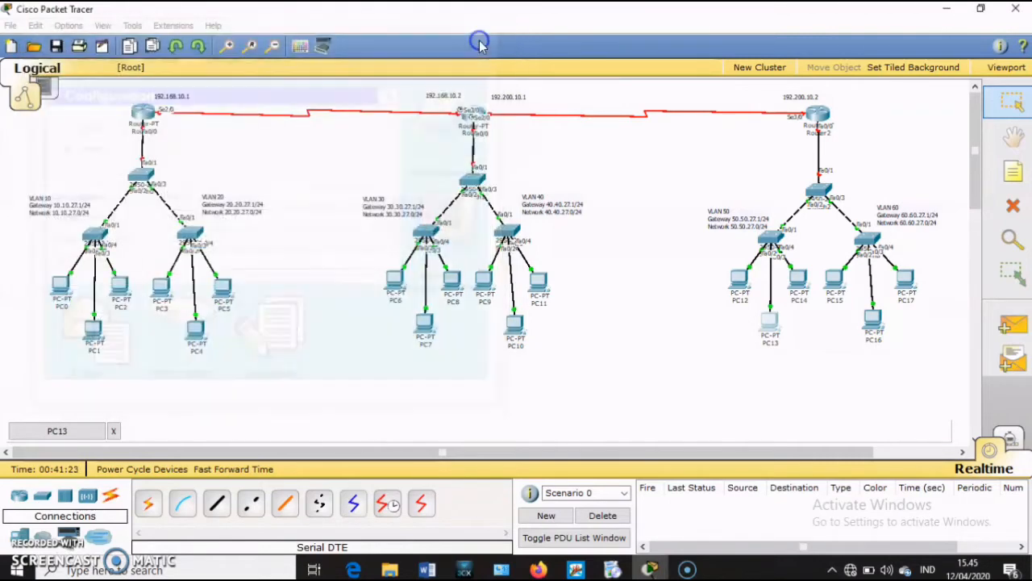
Step: Set the static IP address of PC14 in VLAN 50 to 50.50.27.4
{"action": "left_click", "coordinate": [798, 284]}
{"action": "left_click", "coordinate": [219, 113]}
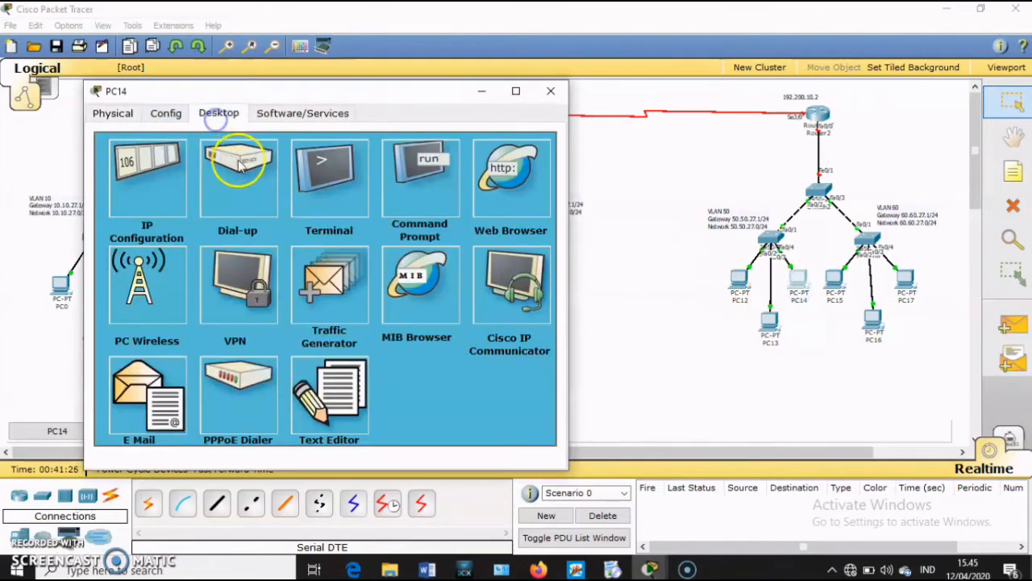
{"action": "left_click", "coordinate": [139, 192]}
{"action": "left_click", "coordinate": [250, 254]}
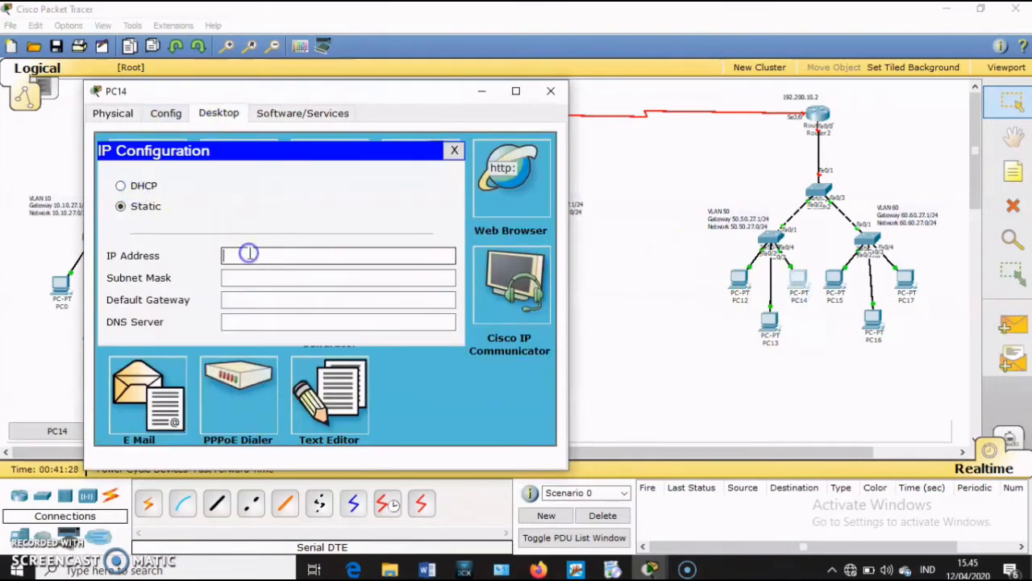
{"action": "type", "text": "50.50.27.1"}
{"action": "key", "text": "BackSpace"}
{"action": "type", "text": "4"}
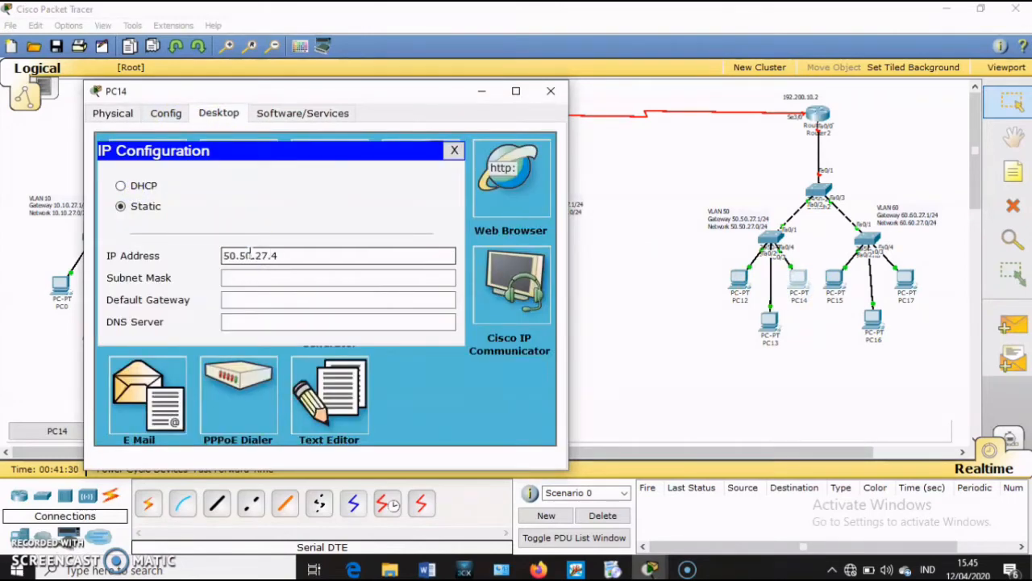
Step: Set PC14's subnet mask to 255.255.255.0 and its default gateway to 50.50.27.1, and close its configuration window
{"action": "left_click", "coordinate": [281, 276]}
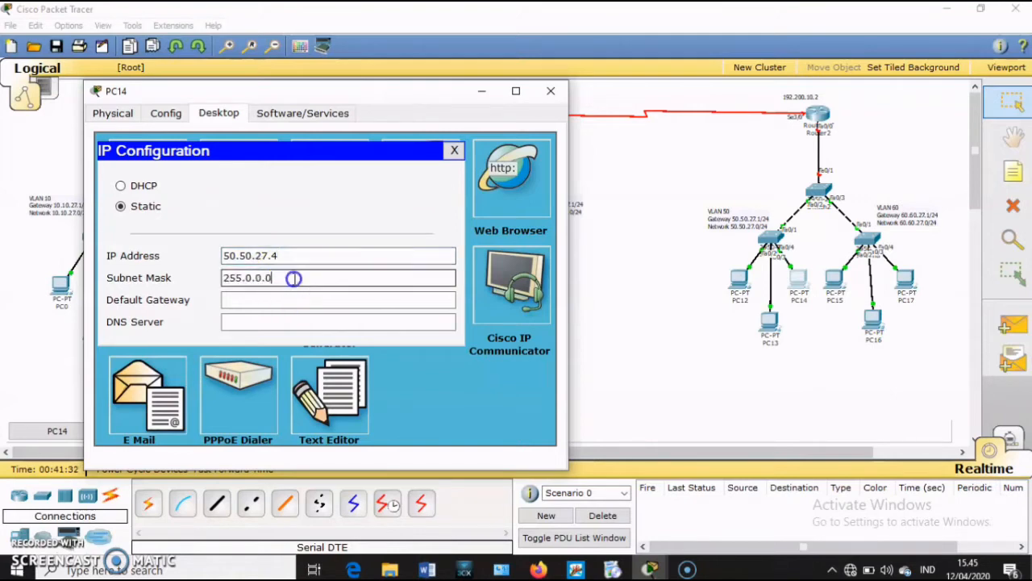
{"action": "key", "text": "BackSpace"}
{"action": "key", "text": "BackSpace"}
{"action": "key", "text": "BackSpace"}
{"action": "key", "text": "BackSpace"}
{"action": "key", "text": "BackSpace"}
{"action": "type", "text": "255.25"}
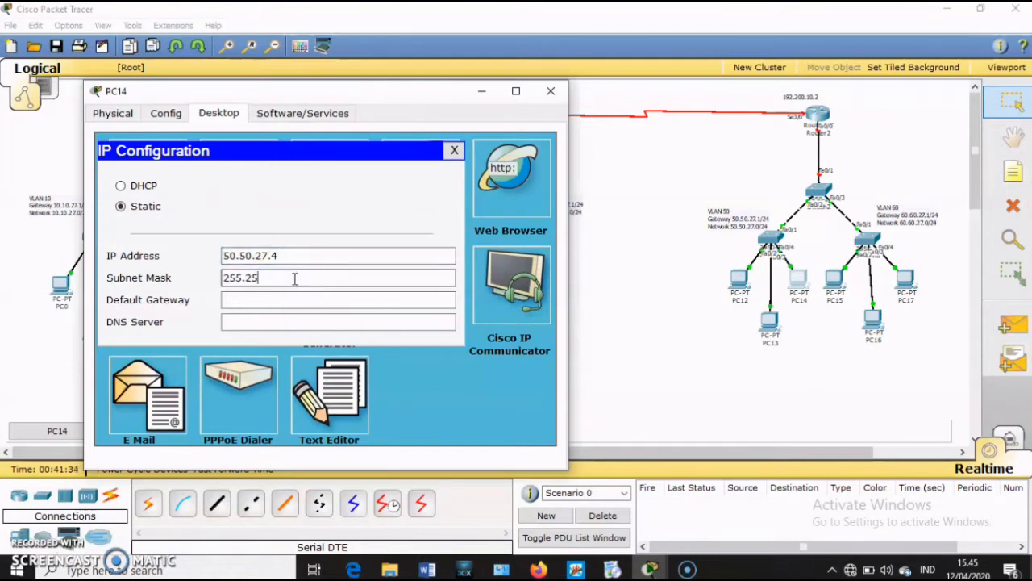
{"action": "type", "text": "5.0"}
{"action": "left_click", "coordinate": [295, 300]}
{"action": "type", "text": "50.50.27.1"}
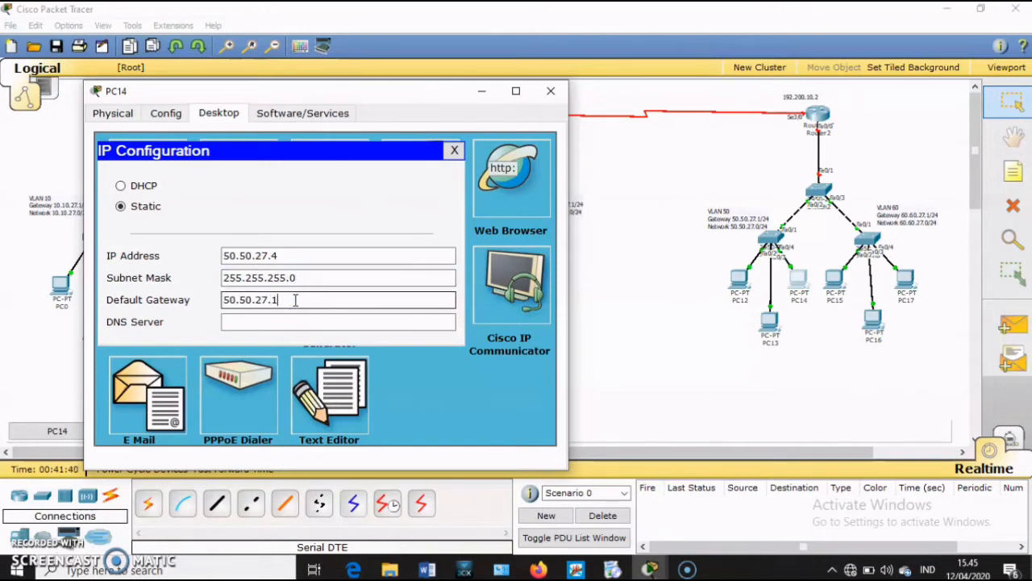
{"action": "left_click", "coordinate": [551, 90]}
{"action": "left_click", "coordinate": [857, 459]}
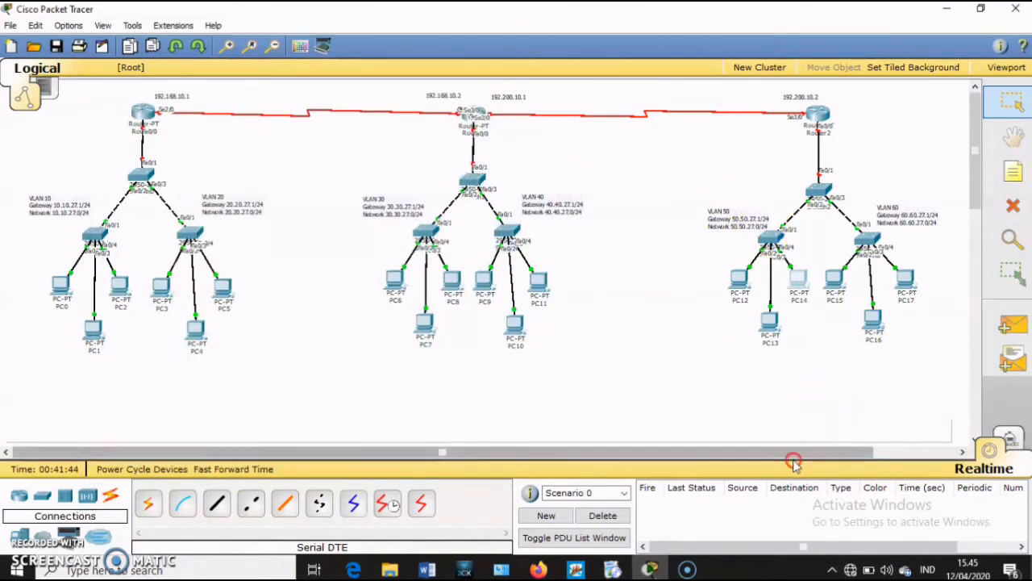
{"action": "right_click", "coordinate": [872, 450]}
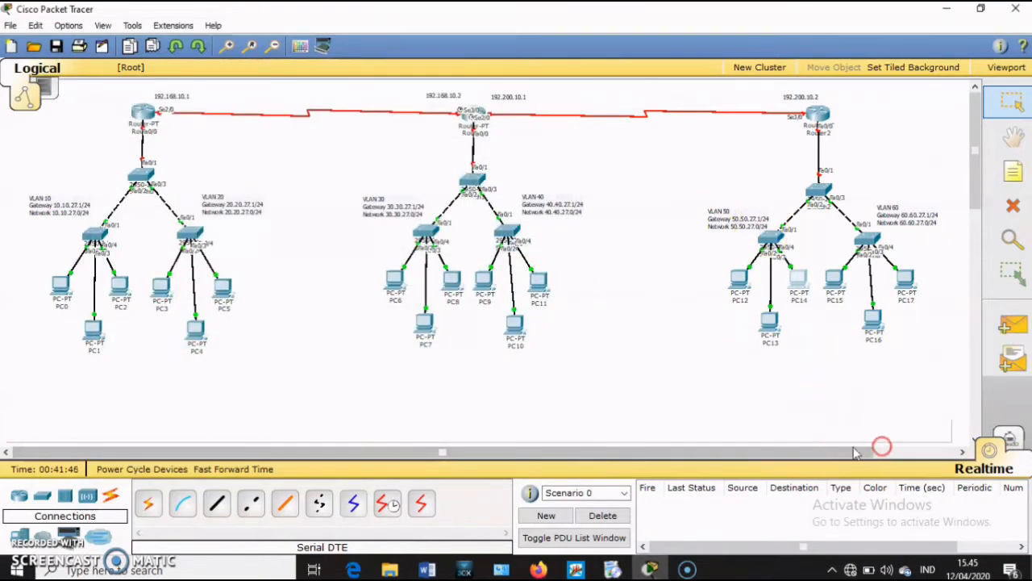
{"action": "left_click", "coordinate": [813, 453]}
{"action": "left_click", "coordinate": [841, 451]}
{"action": "right_click", "coordinate": [843, 450]}
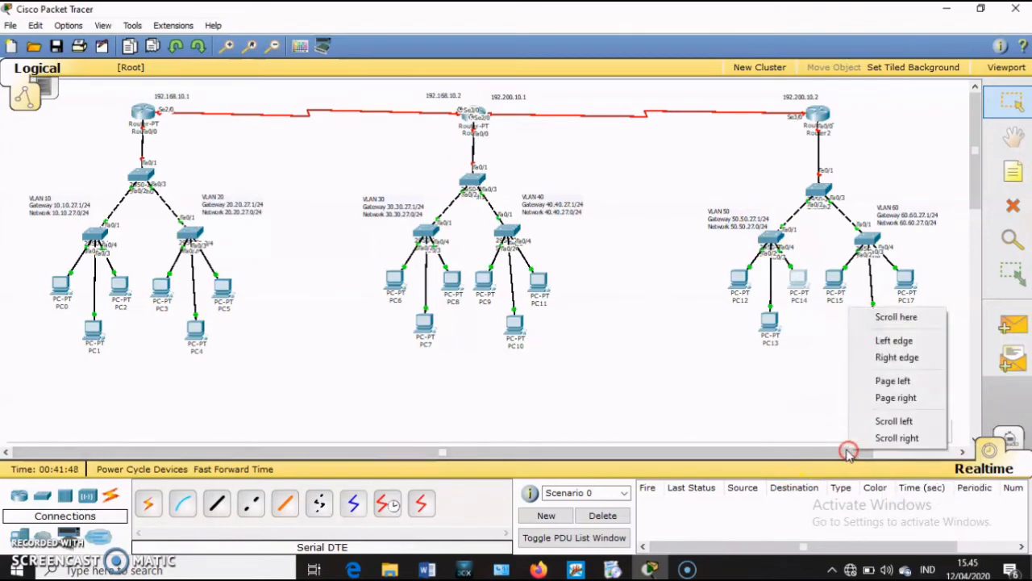
{"action": "left_click", "coordinate": [762, 452]}
Step: Set the static IP address of PC15 in VLAN 60 to 60.60.27.2
{"action": "left_click_drag", "start_coordinate": [755, 453], "coordinate": [826, 451]}
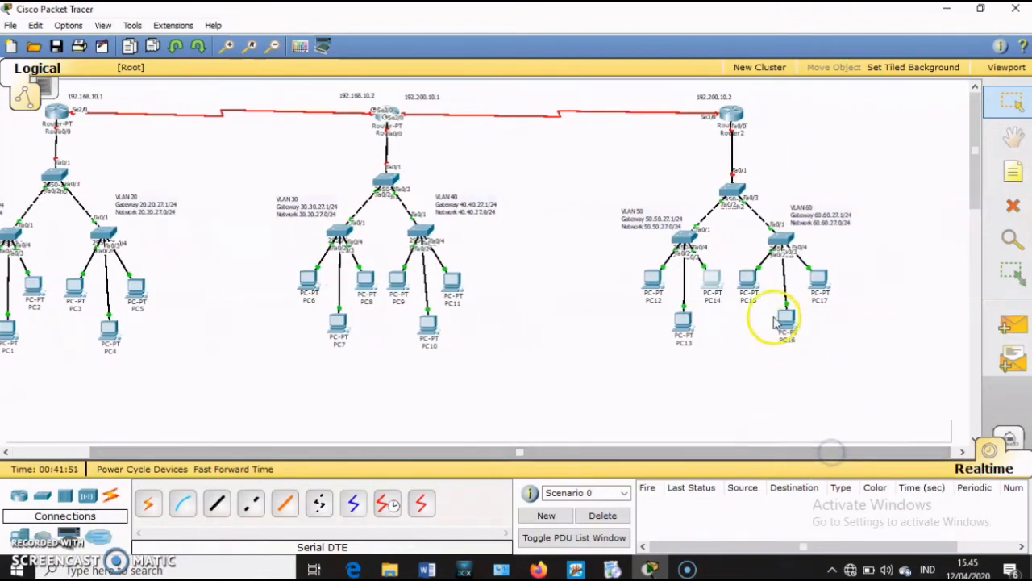
{"action": "left_click", "coordinate": [747, 279]}
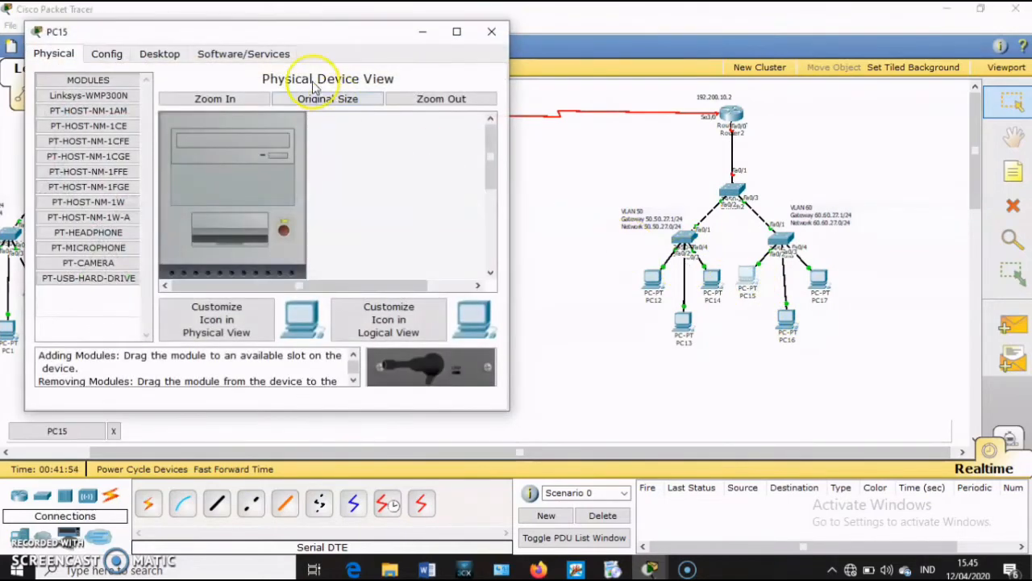
{"action": "left_click", "coordinate": [172, 52]}
{"action": "left_click", "coordinate": [113, 135]}
{"action": "left_click", "coordinate": [175, 195]}
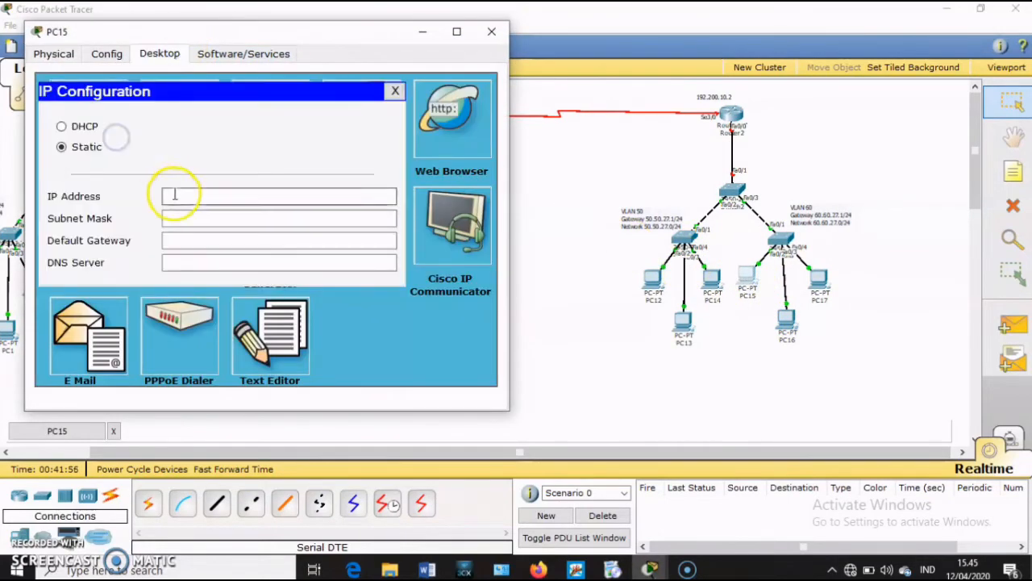
{"action": "type", "text": "60."}
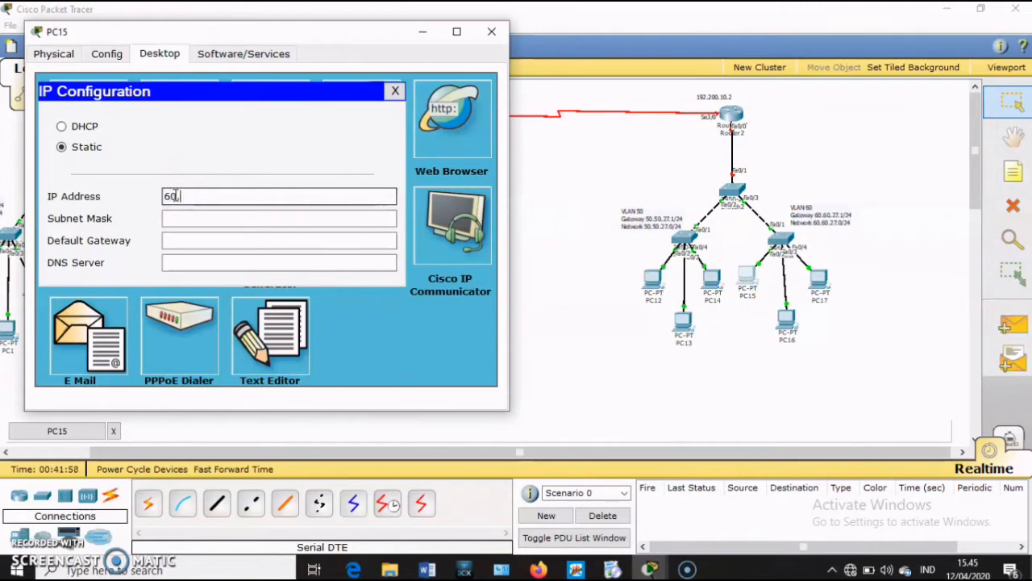
{"action": "type", "text": "60.27."}
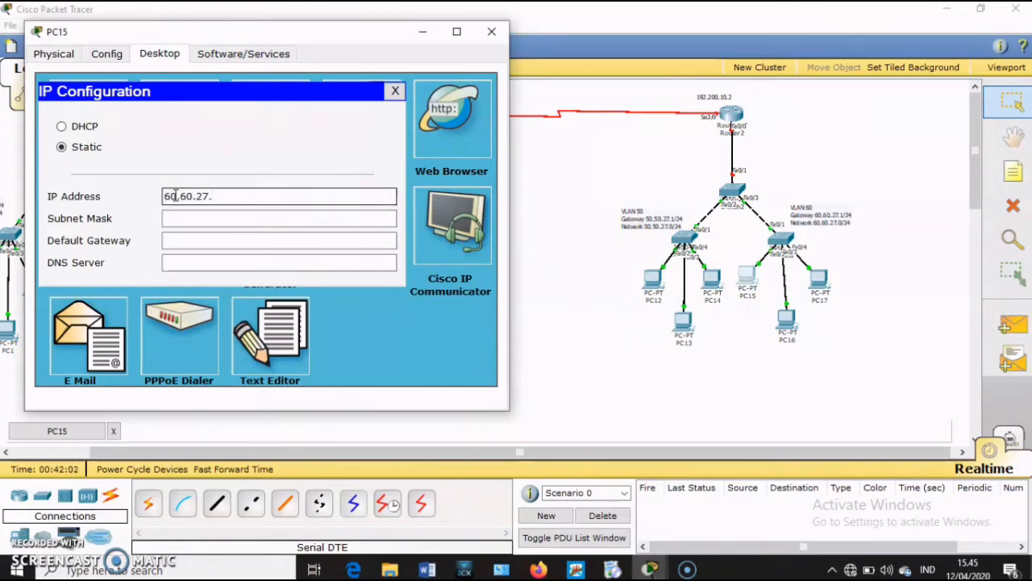
{"action": "type", "text": "2"}
Step: Set PC15's subnet mask to 255.255.255.0 and its default gateway to 60.60.27.1, and close its configuration window
{"action": "left_click", "coordinate": [232, 218]}
{"action": "key", "text": "BackSpace"}
{"action": "key", "text": "BackSpace"}
{"action": "key", "text": "BackSpace"}
{"action": "key", "text": "BackSpace"}
{"action": "key", "text": "BackSpace"}
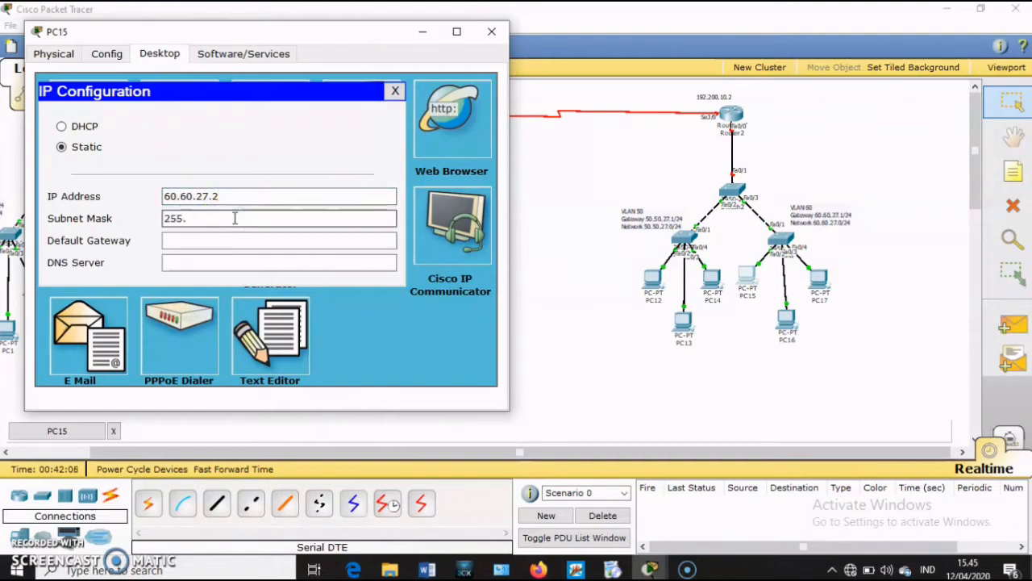
{"action": "type", "text": "255.255.0"}
{"action": "left_click", "coordinate": [235, 240]}
{"action": "type", "text": "60."}
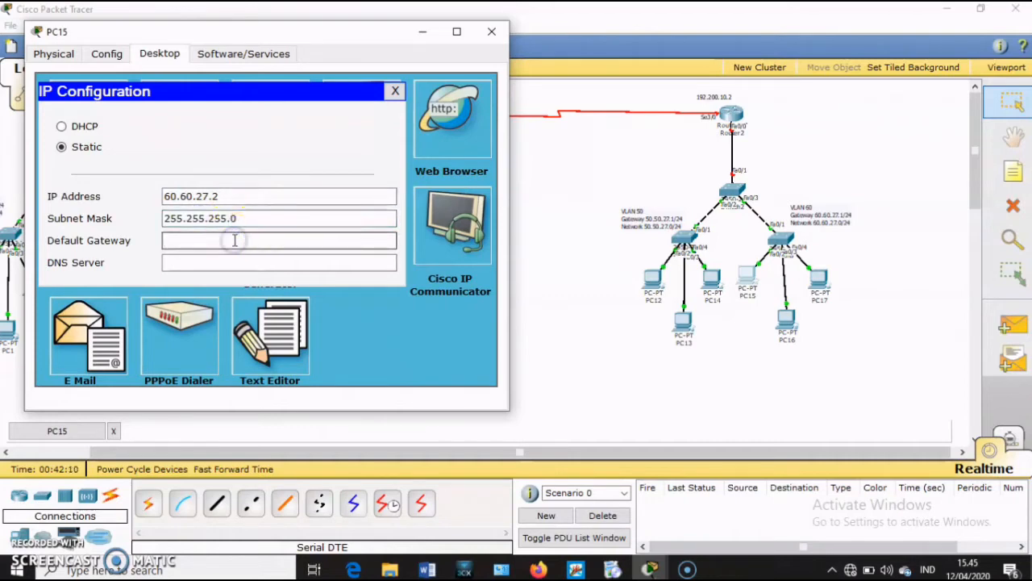
{"action": "type", "text": "60."}
{"action": "type", "text": "27.1"}
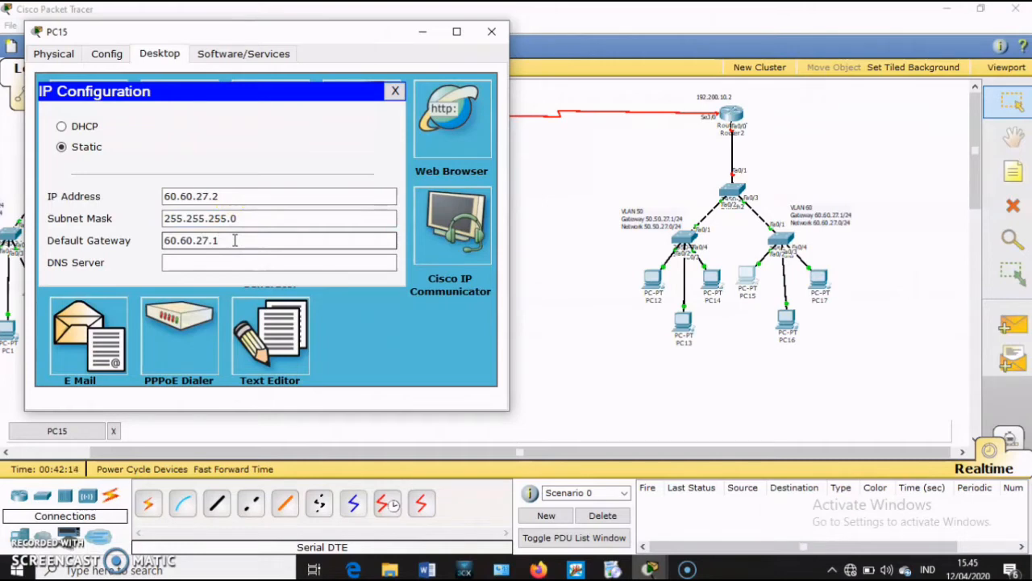
{"action": "left_click_drag", "start_coordinate": [233, 240], "coordinate": [153, 242]}
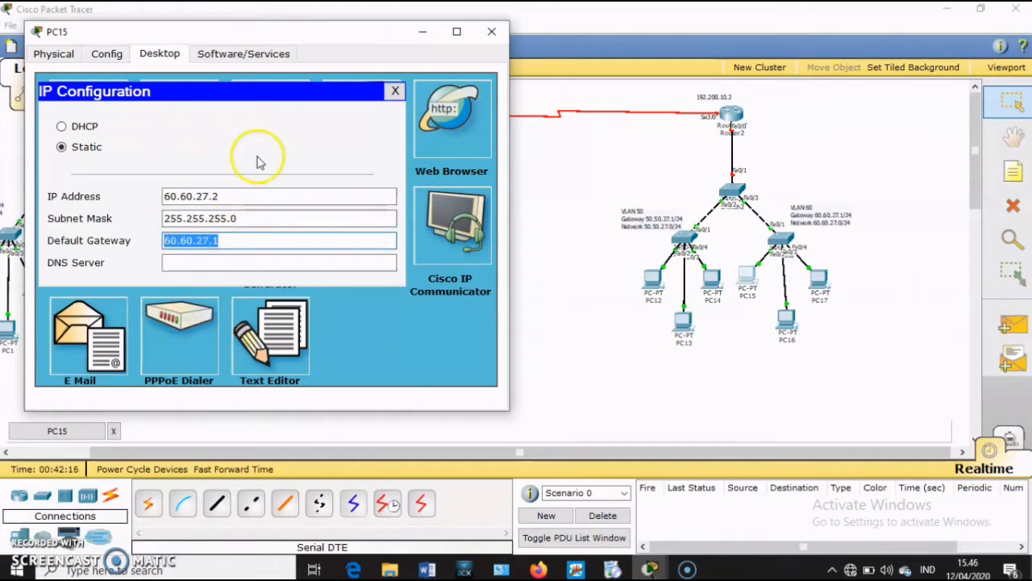
{"action": "left_click", "coordinate": [500, 29]}
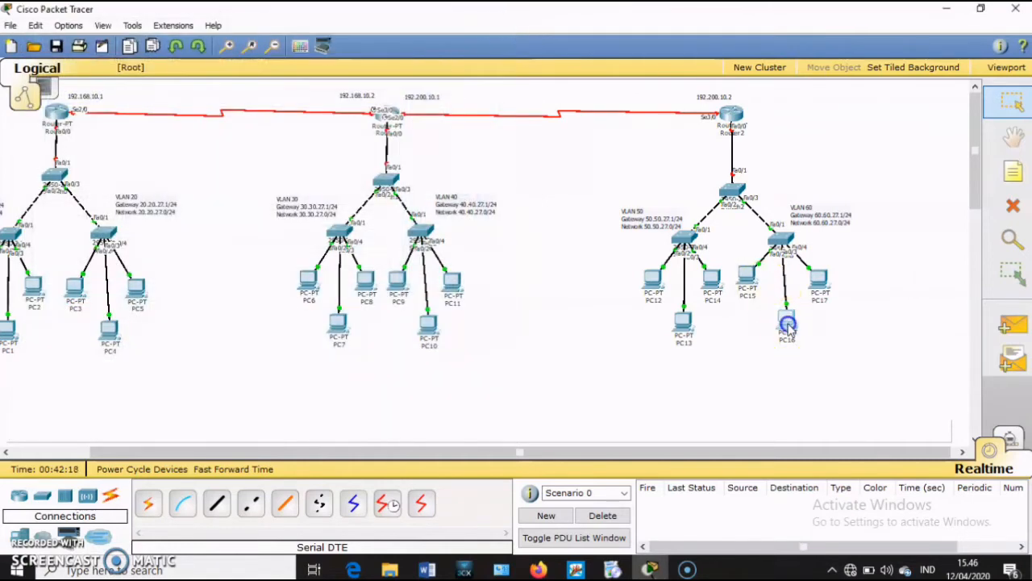
Step: Set the static IP address of PC16 in VLAN 60 to 60.60.27.3
{"action": "left_click", "coordinate": [787, 321]}
{"action": "left_click", "coordinate": [218, 113]}
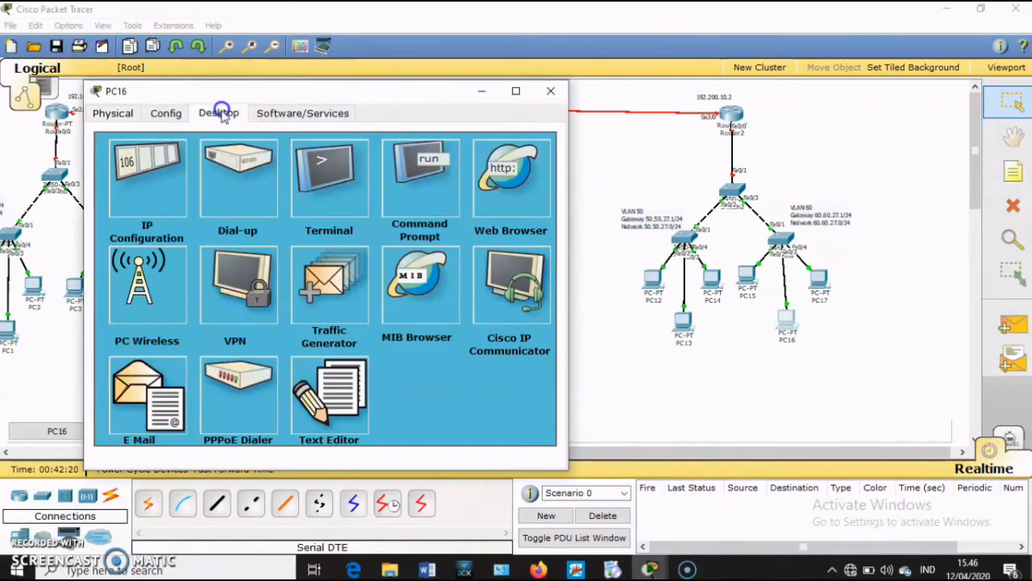
{"action": "left_click", "coordinate": [165, 166]}
{"action": "left_click", "coordinate": [256, 254]}
{"action": "type", "text": "60.60.27.1"}
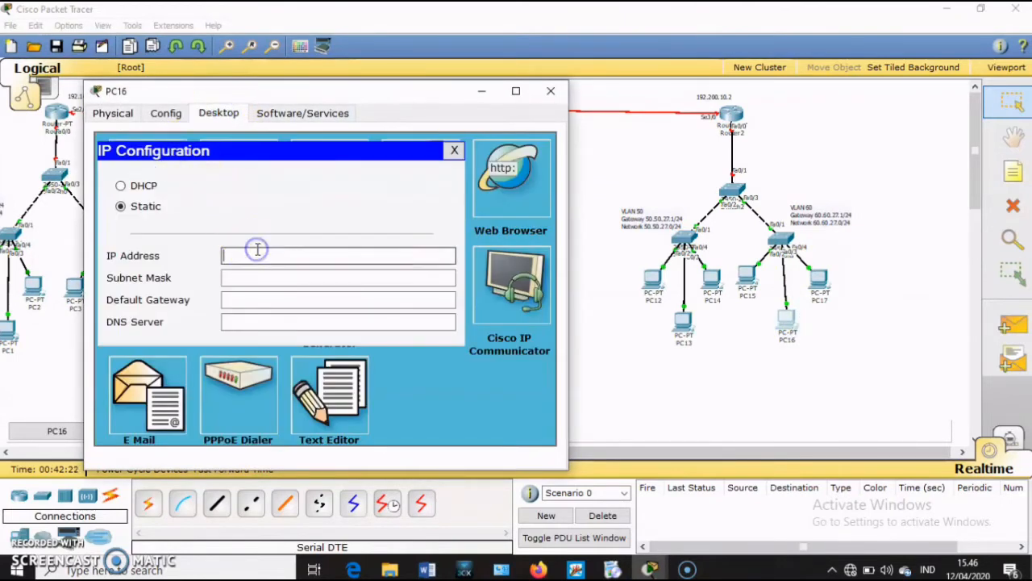
{"action": "key", "text": "BackSpace"}
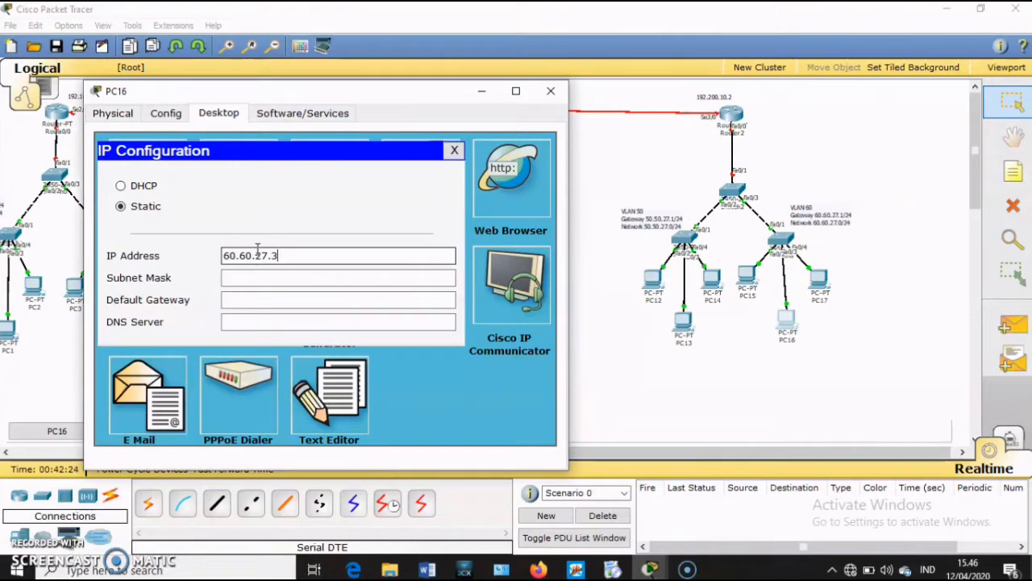
{"action": "type", "text": "3"}
Step: Set PC16's subnet mask to 255.255.255.0 and its default gateway to 60.60.27.1, and close its configuration window
{"action": "left_click", "coordinate": [278, 277]}
{"action": "key", "text": "BackSpace"}
{"action": "key", "text": "BackSpace"}
{"action": "key", "text": "BackSpace"}
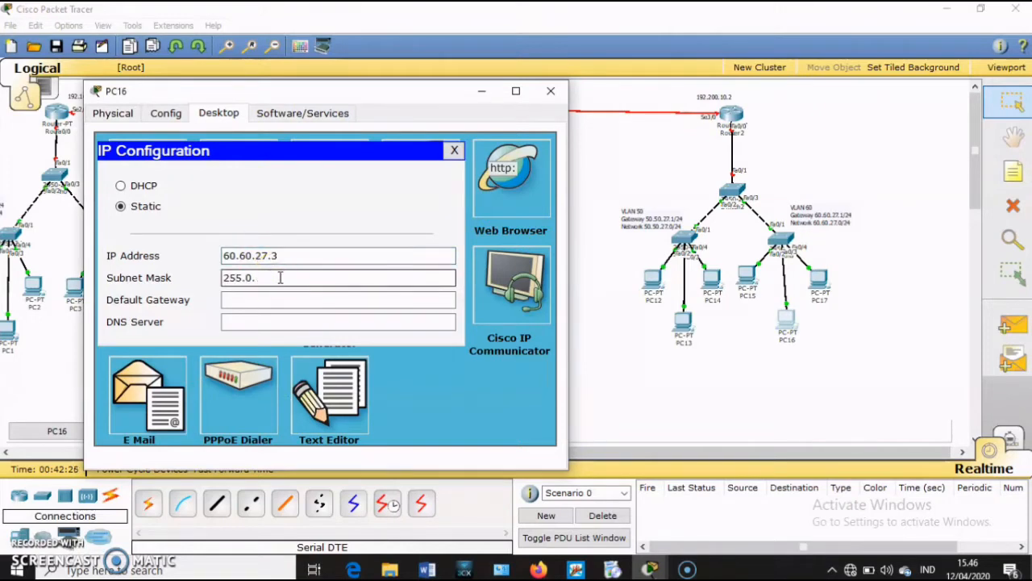
{"action": "key", "text": "BackSpace"}
{"action": "key", "text": "BackSpace"}
{"action": "type", "text": "255.255."}
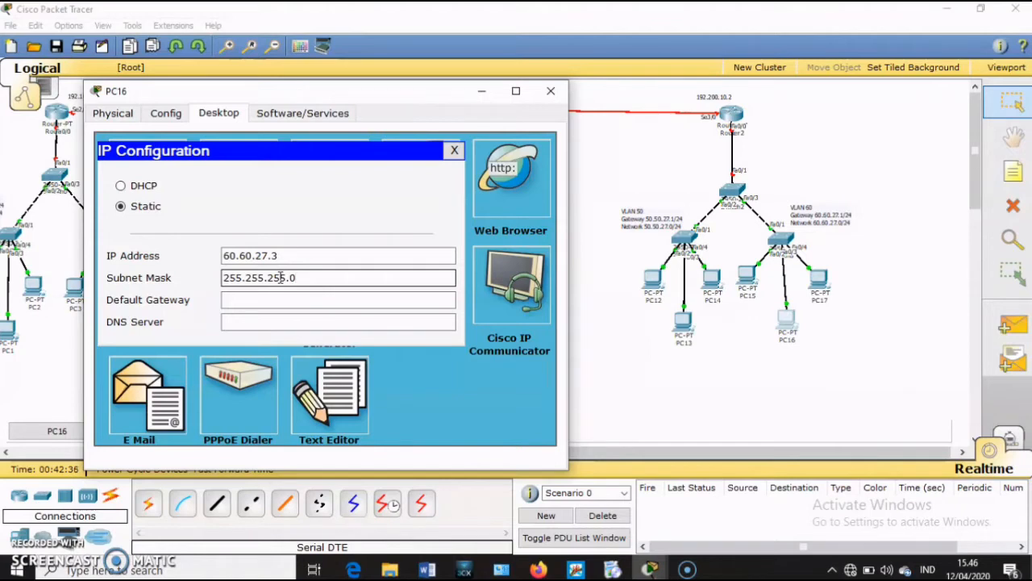
{"action": "left_click", "coordinate": [272, 299]}
{"action": "type", "text": "60.60.27.1"}
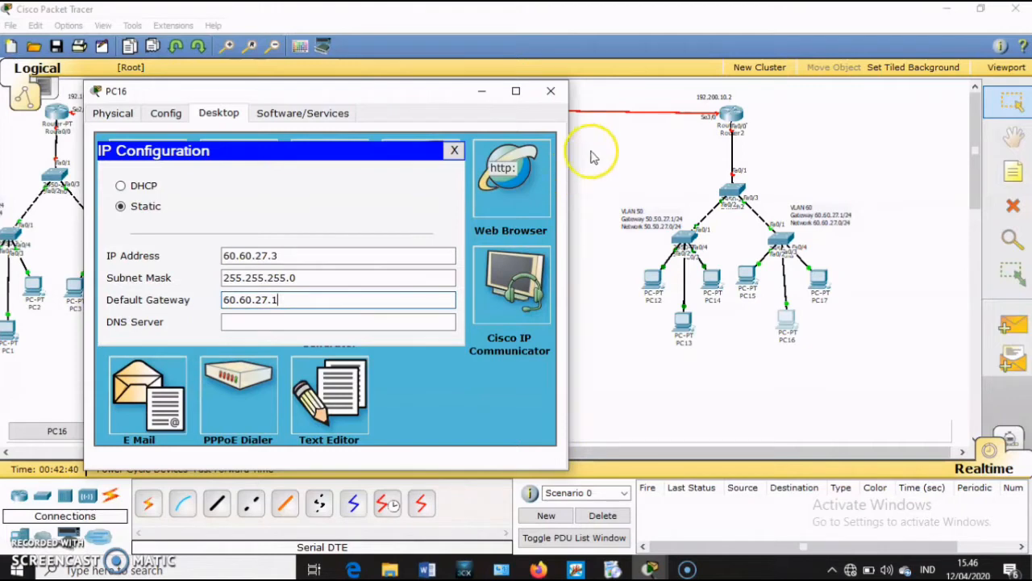
{"action": "left_click", "coordinate": [550, 92]}
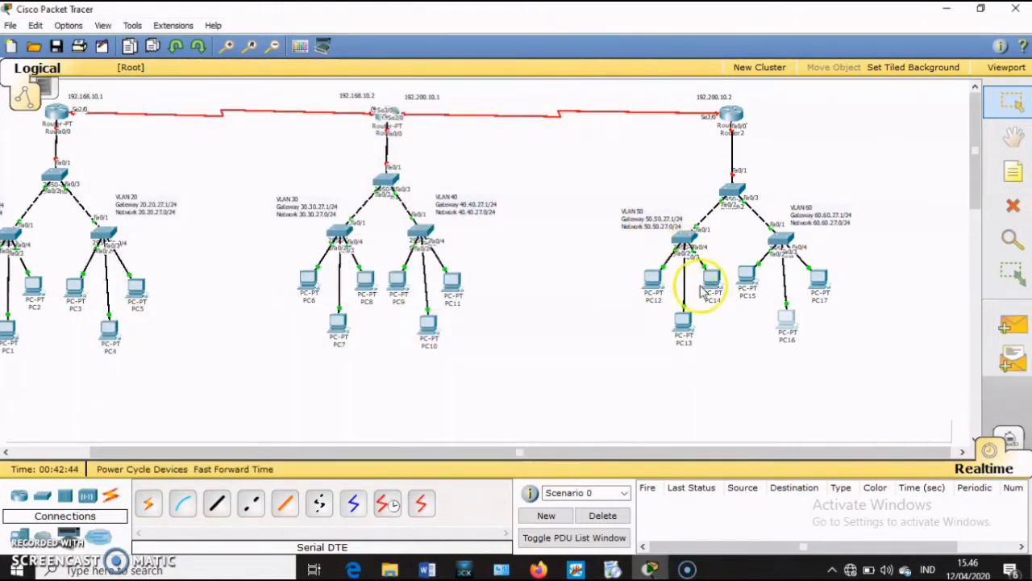
Step: Set the static IP address of PC17 in VLAN 60 to 60.60.27.4
{"action": "left_click", "coordinate": [819, 279]}
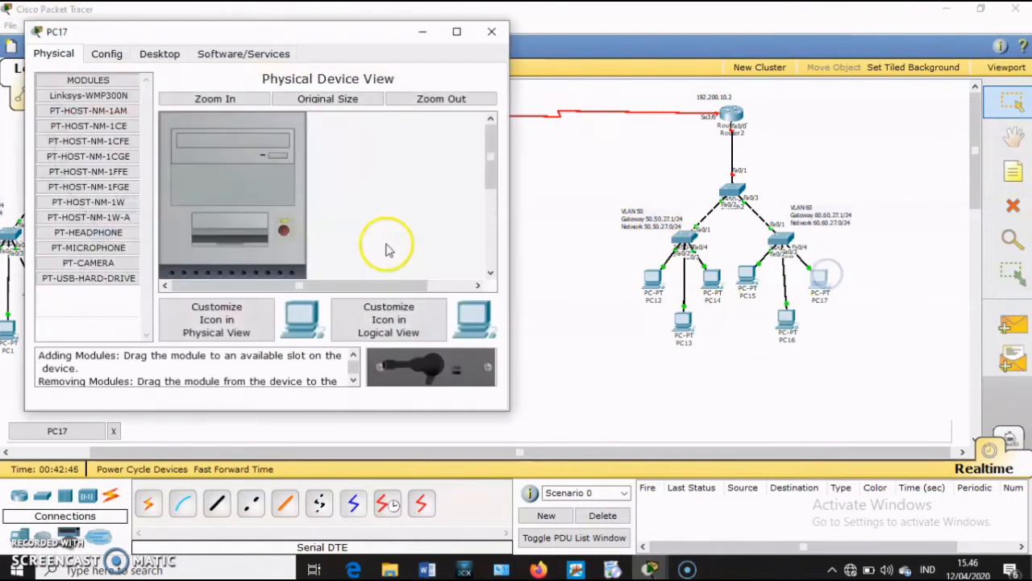
{"action": "left_click", "coordinate": [159, 53]}
{"action": "left_click", "coordinate": [109, 96]}
{"action": "left_click", "coordinate": [177, 198]}
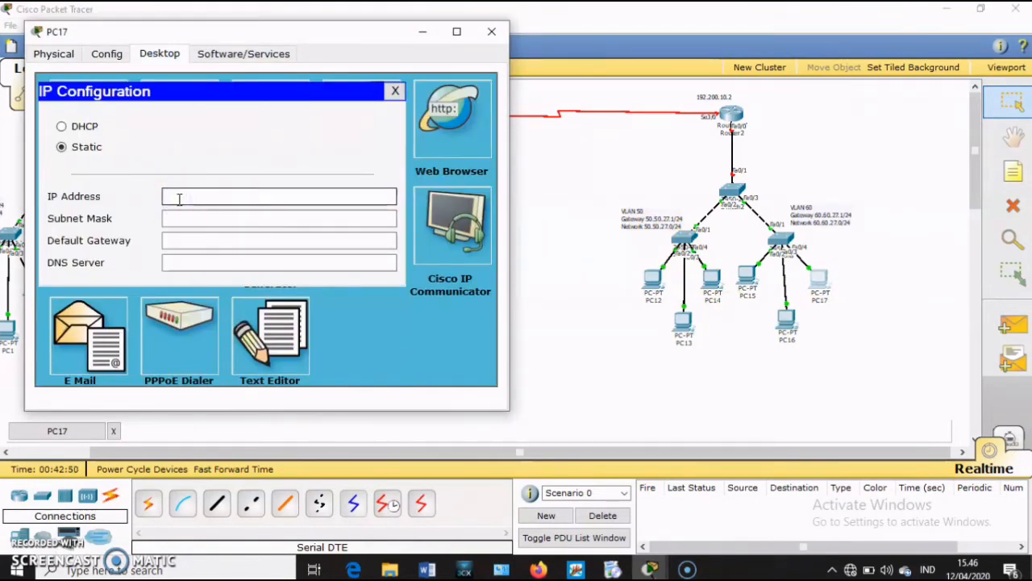
{"action": "type", "text": "60.60.27.14"}
Step: Set PC17's subnet mask to 255.255.255.0 and its default gateway to 60.60.27.1, and close its configuration window
{"action": "left_click", "coordinate": [196, 219]}
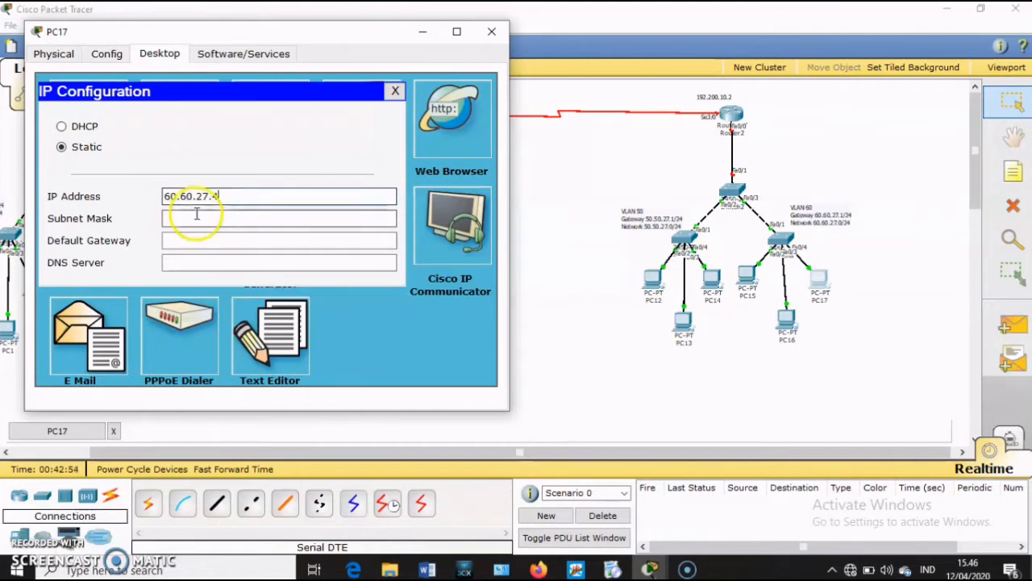
{"action": "key", "text": "BackSpace"}
{"action": "key", "text": "BackSpace"}
{"action": "key", "text": "BackSpace"}
{"action": "key", "text": "BackSpace"}
{"action": "key", "text": "BackSpace"}
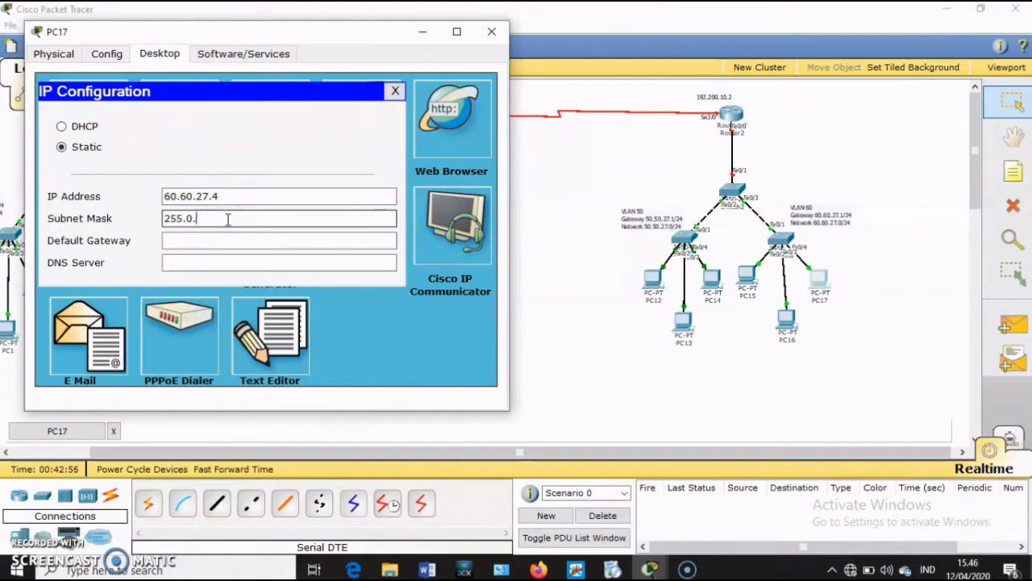
{"action": "type", "text": "255.255.0"}
{"action": "left_click", "coordinate": [234, 239]}
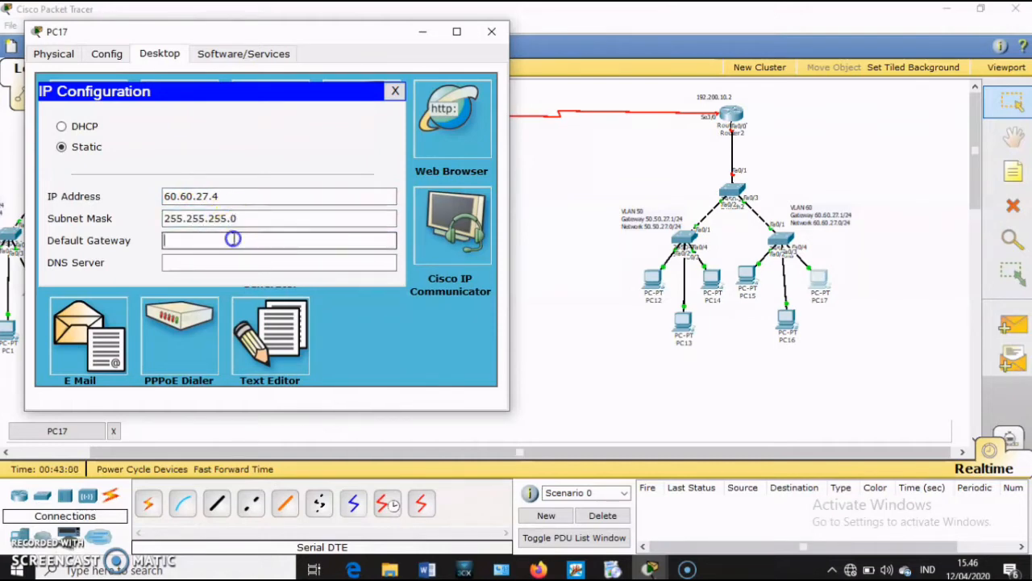
{"action": "type", "text": "60.60.27.1"}
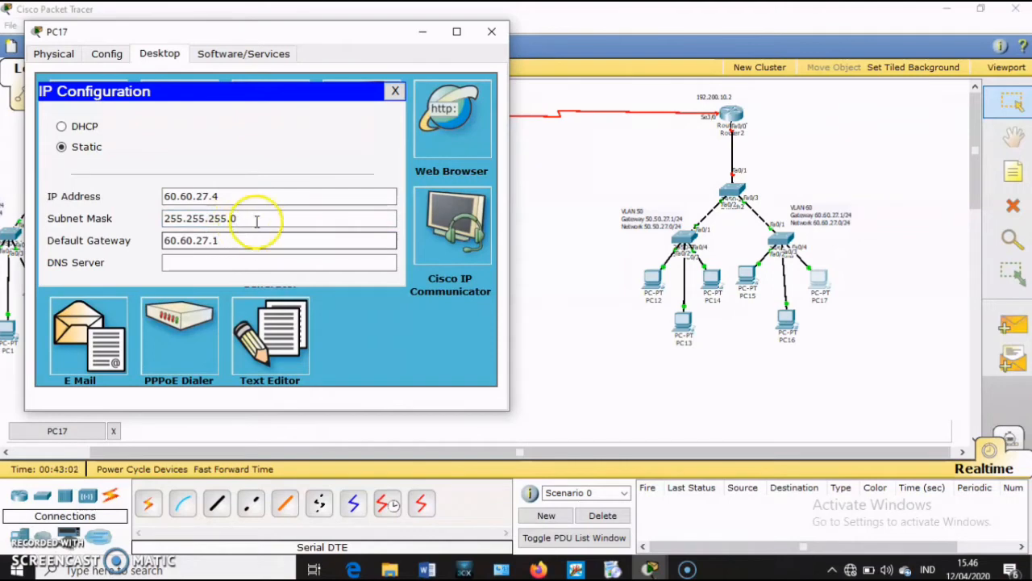
{"action": "left_click", "coordinate": [492, 34]}
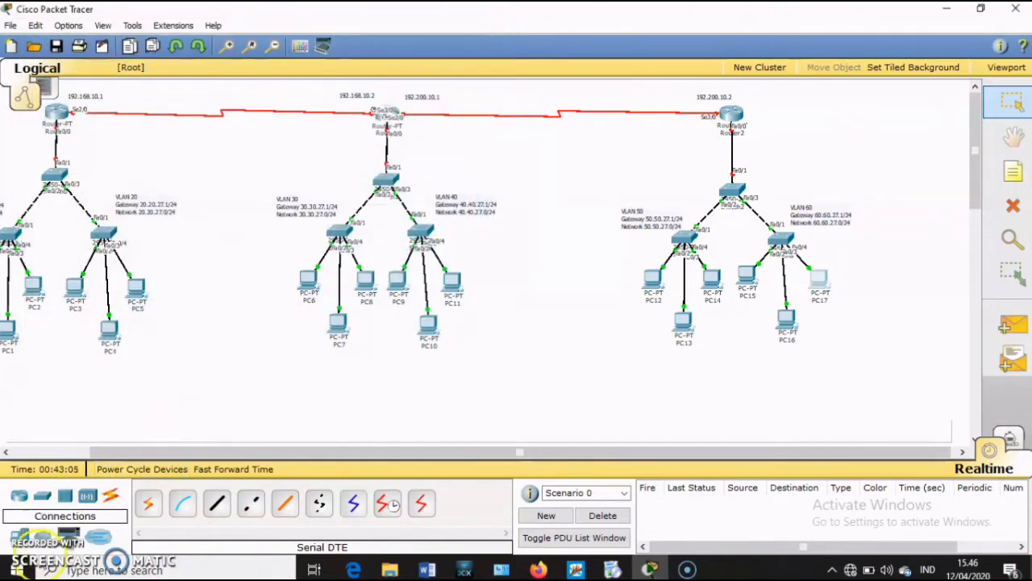
Step: Open the command line of Switch3, the VLAN 10 access switch, and enter global configuration mode
{"action": "scroll", "coordinate": [137, 401], "scroll_direction": "left", "scroll_amount": 2}
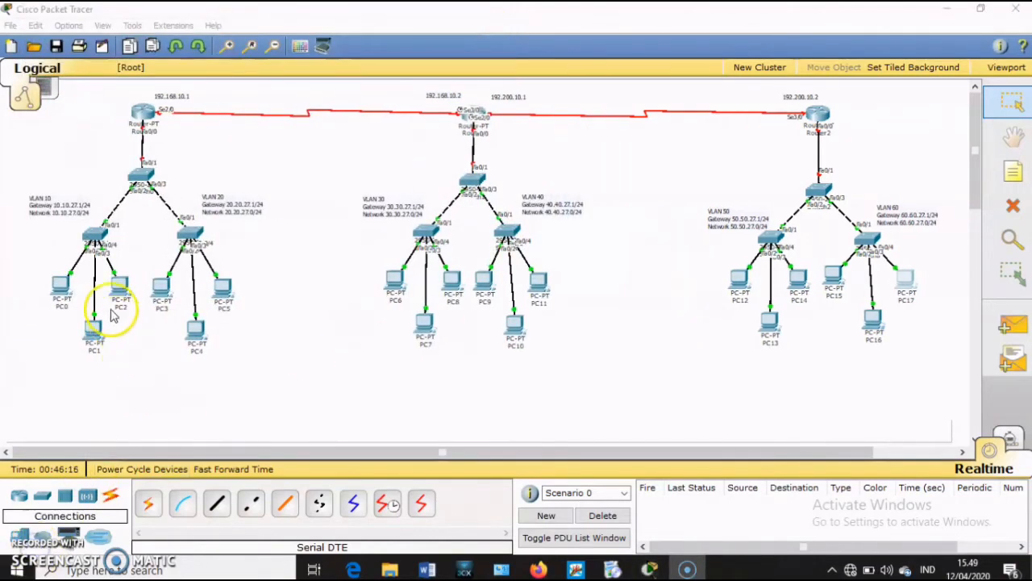
{"action": "left_click", "coordinate": [96, 235]}
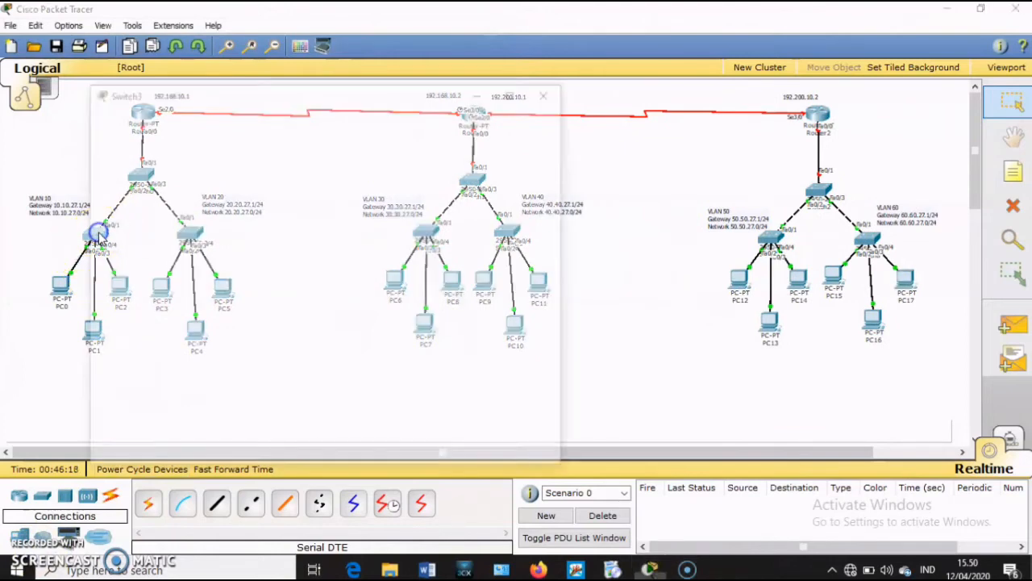
{"action": "left_click", "coordinate": [205, 114]}
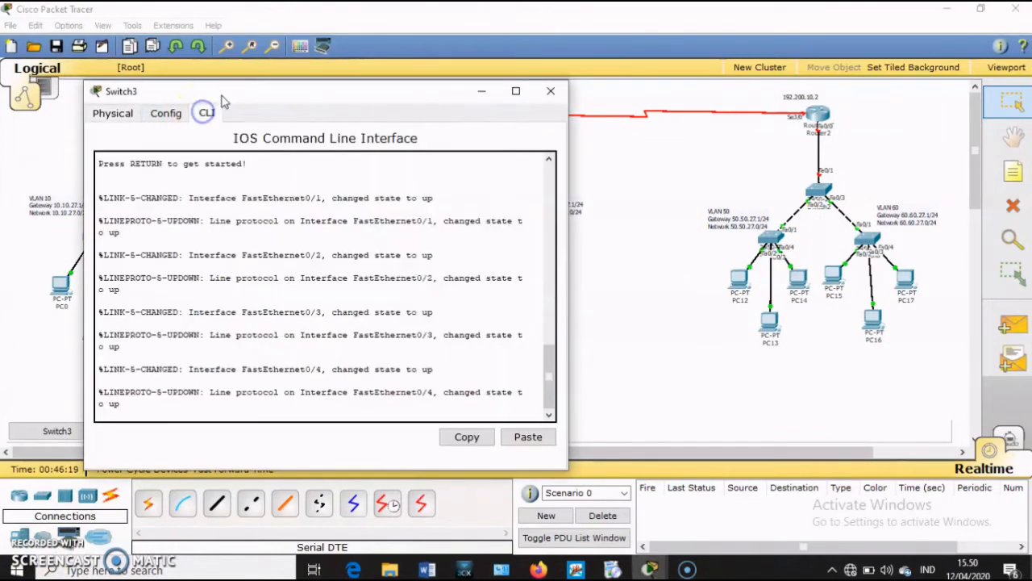
{"action": "left_click_drag", "start_coordinate": [229, 94], "coordinate": [320, 94]}
{"action": "left_click", "coordinate": [258, 376]}
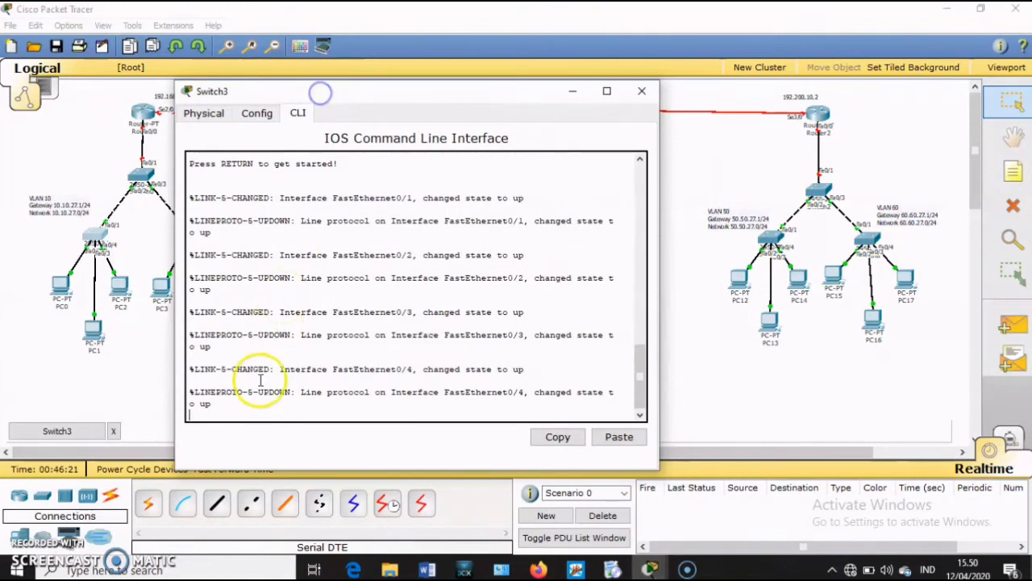
{"action": "key", "text": "Return"}
{"action": "key", "text": "Return"}
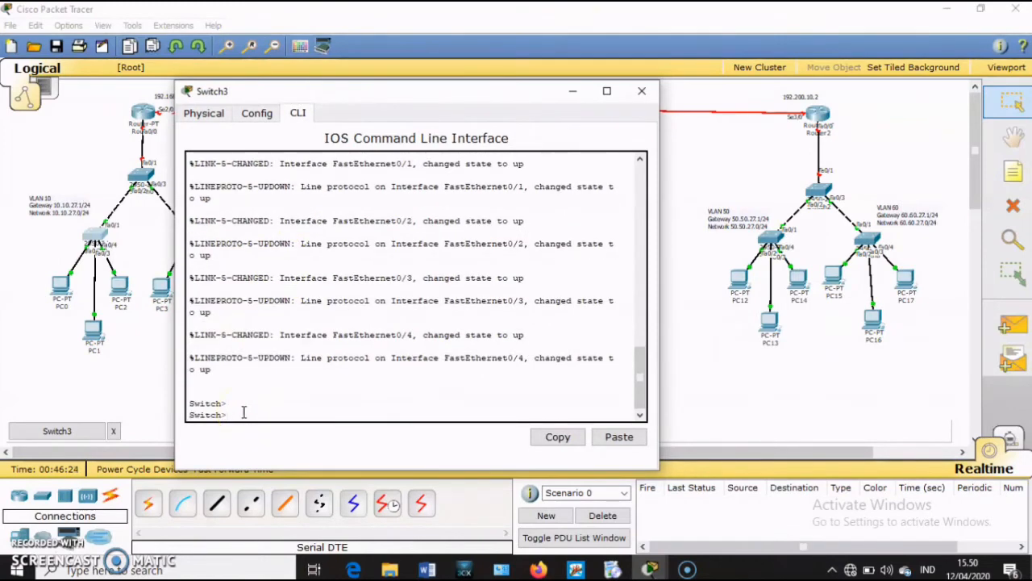
{"action": "type", "text": "ena"}
{"action": "key", "text": "Return"}
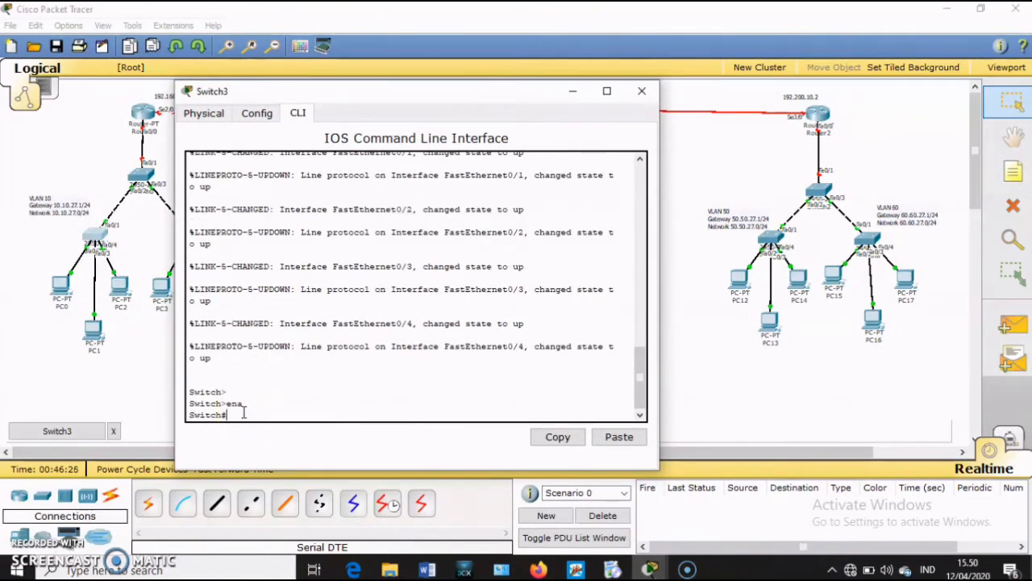
{"action": "type", "text": "conf t"}
{"action": "key", "text": "Return"}
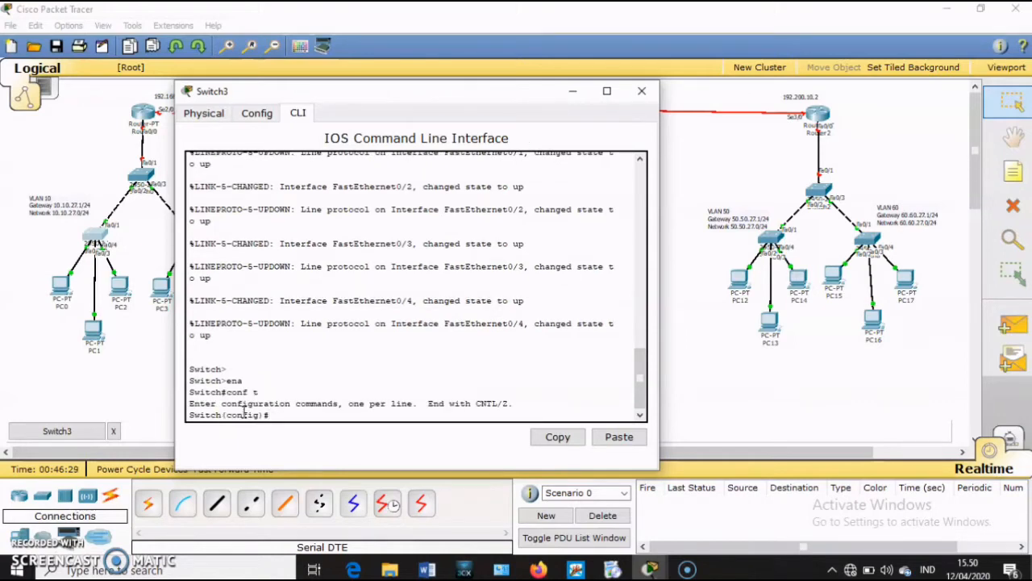
Step: Create VLAN 10 on Switch3 and name it tkjA
{"action": "type", "text": "vlan 10"}
{"action": "key", "text": "Return"}
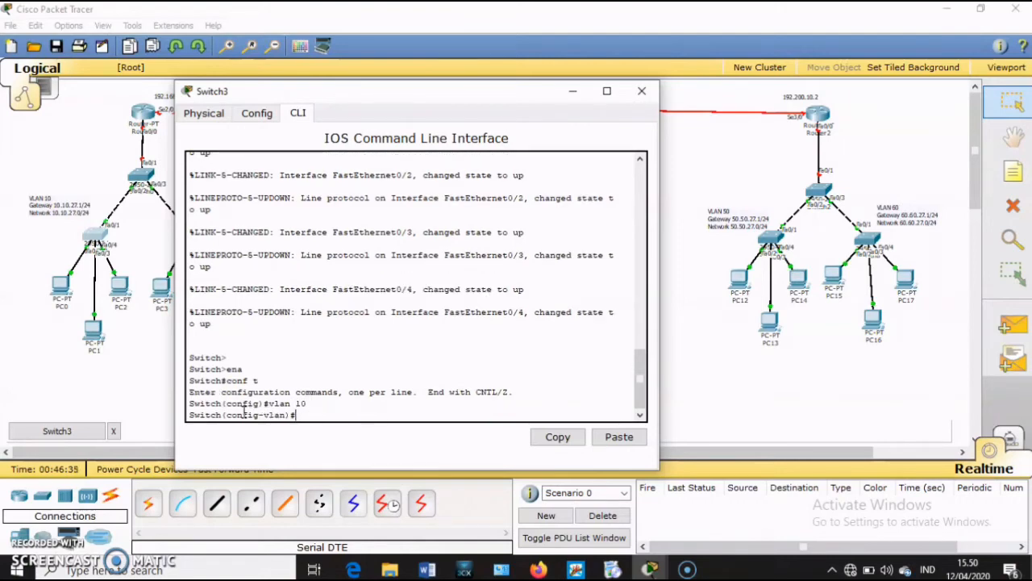
{"action": "type", "text": "name tkja"}
{"action": "key", "text": "Return"}
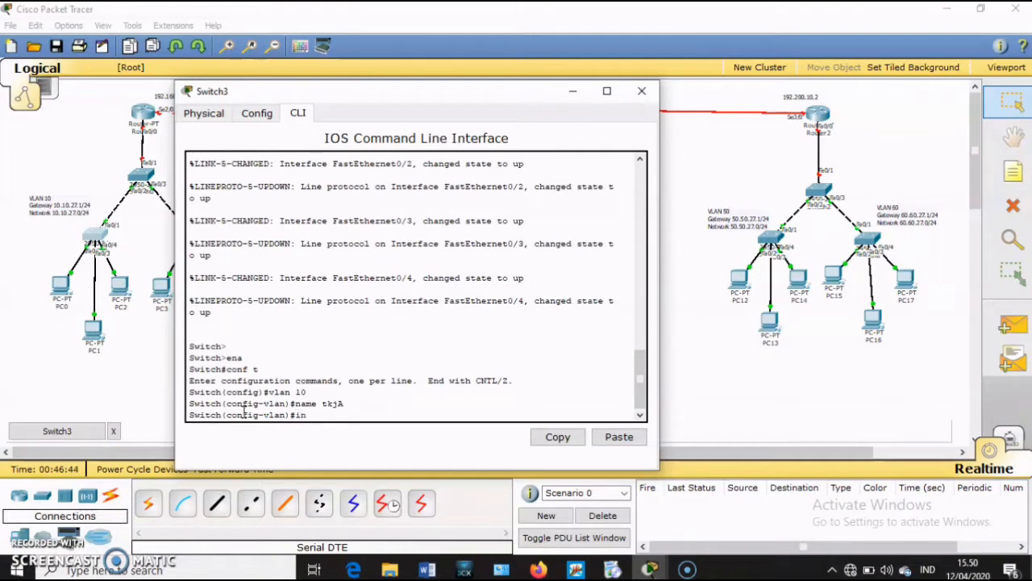
Step: Select the interface range fa0/2-4 on Switch3 and set its switchport mode to access
{"action": "type", "text": "int range"}
{"action": "type", "text": "fa0/2-4"}
{"action": "key", "text": "Return"}
{"action": "type", "text": "swi"}
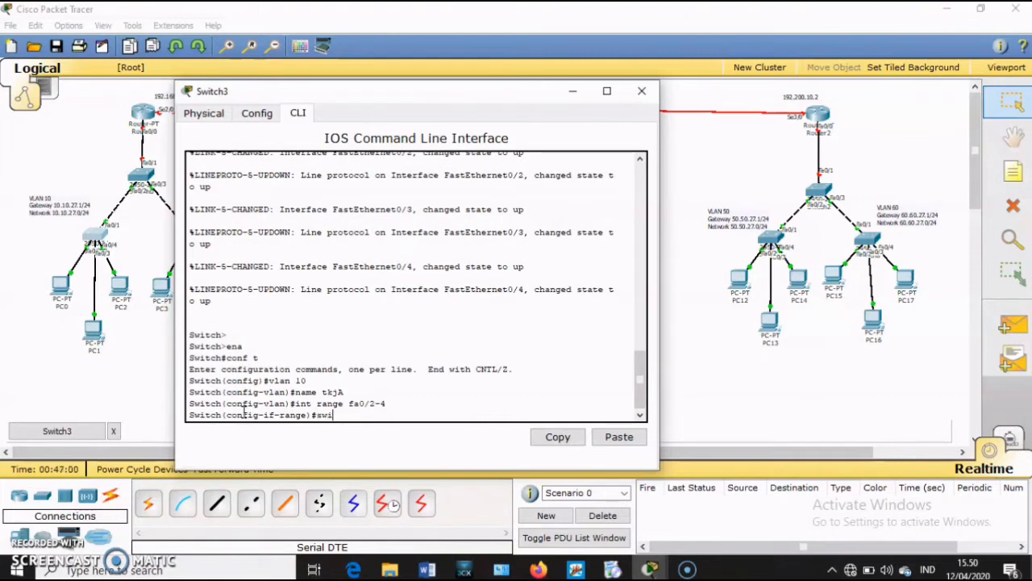
{"action": "type", "text": "tchport mode access"}
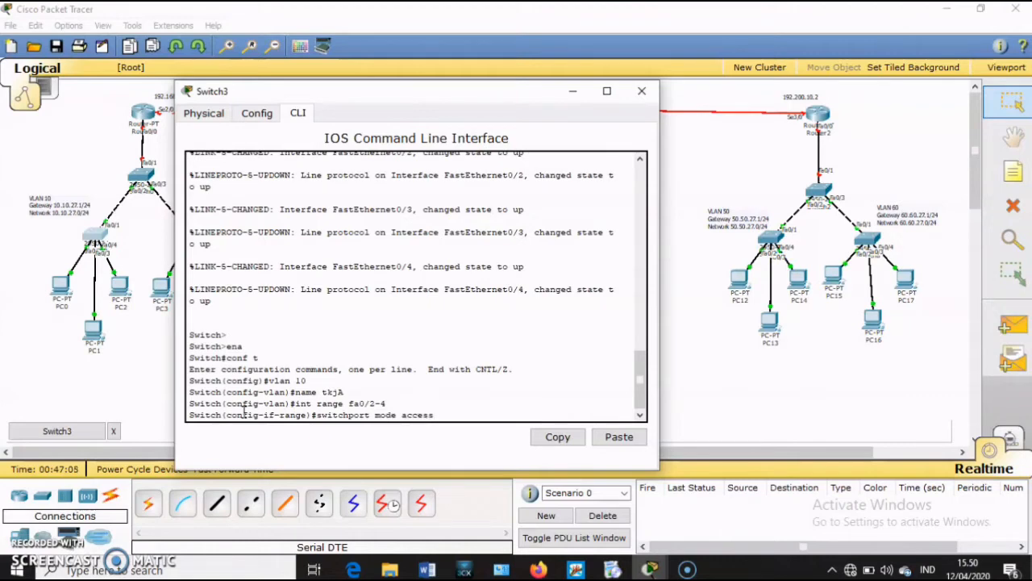
{"action": "key", "text": "Return"}
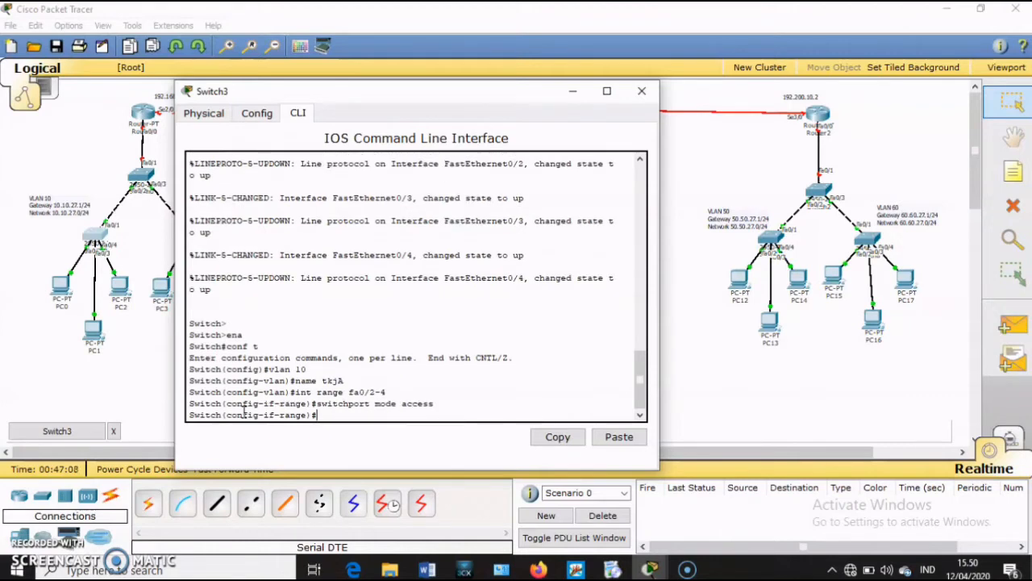
Step: Assign Switch3's ports fa0/2-4 to access VLAN 10, exit interface configuration and close the switch's window
{"action": "type", "text": "switchport access vlan "}
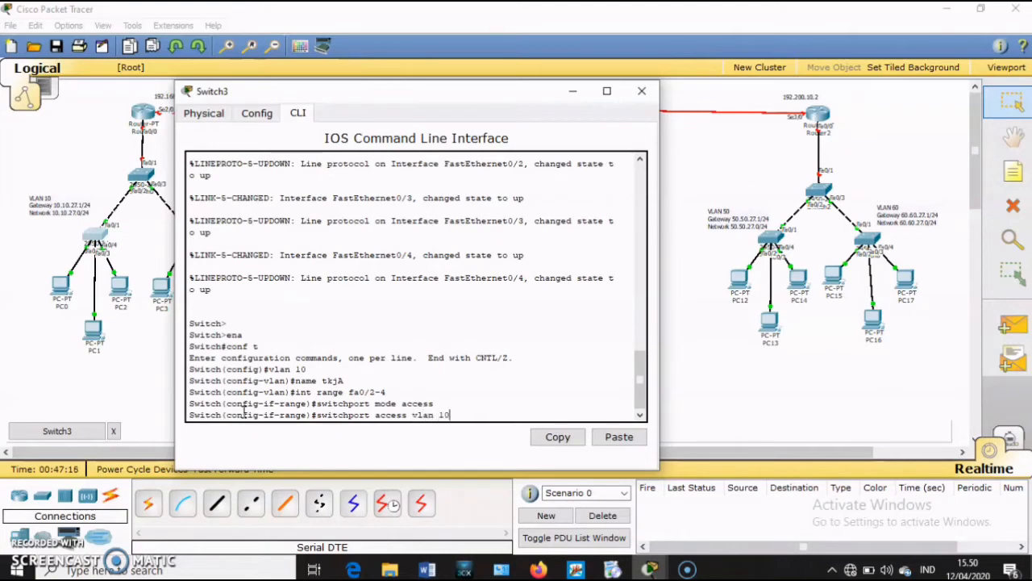
{"action": "type", "text": "10"}
{"action": "key", "text": "Return"}
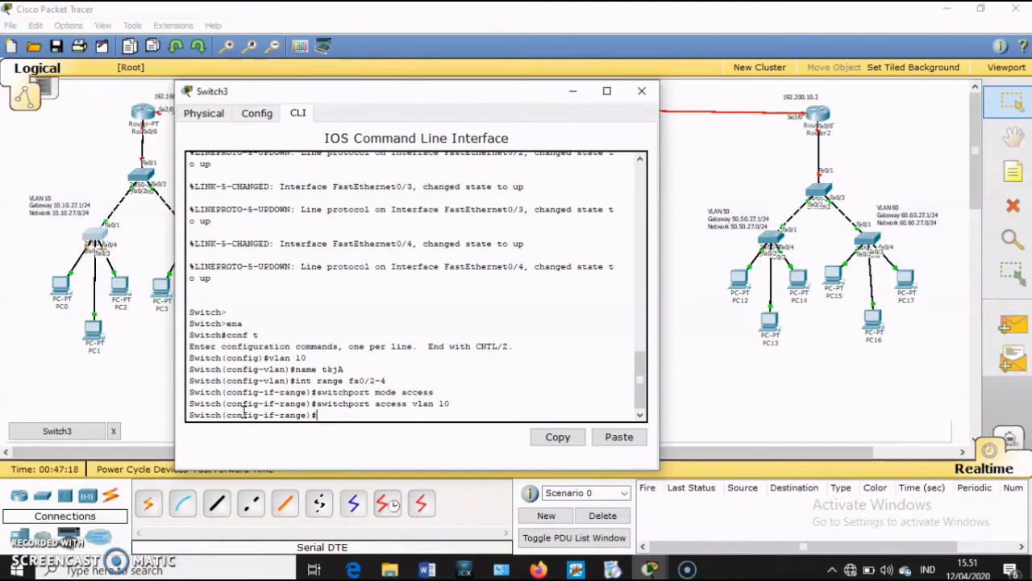
{"action": "type", "text": "ex"}
{"action": "key", "text": "Return"}
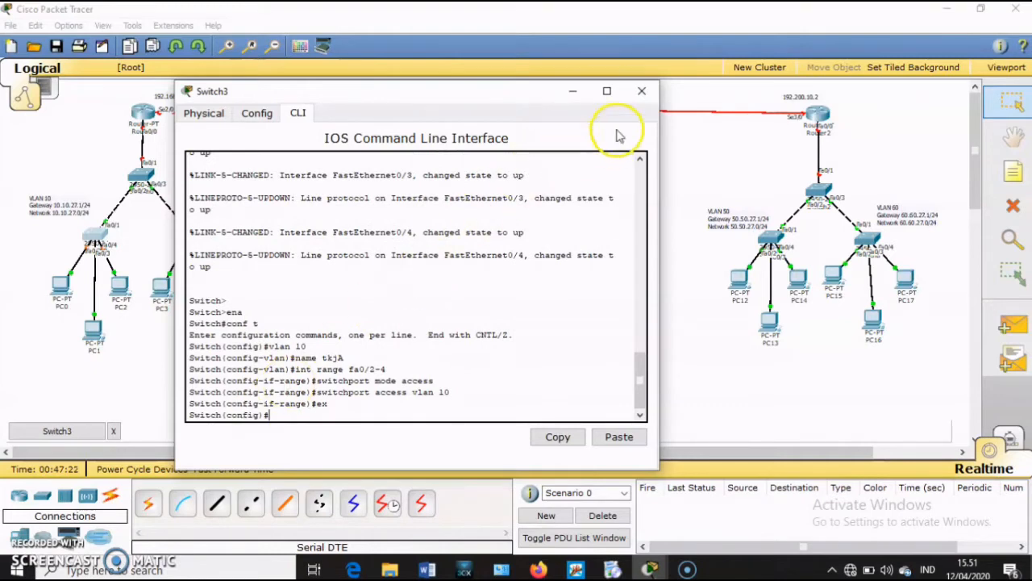
{"action": "left_click", "coordinate": [641, 92]}
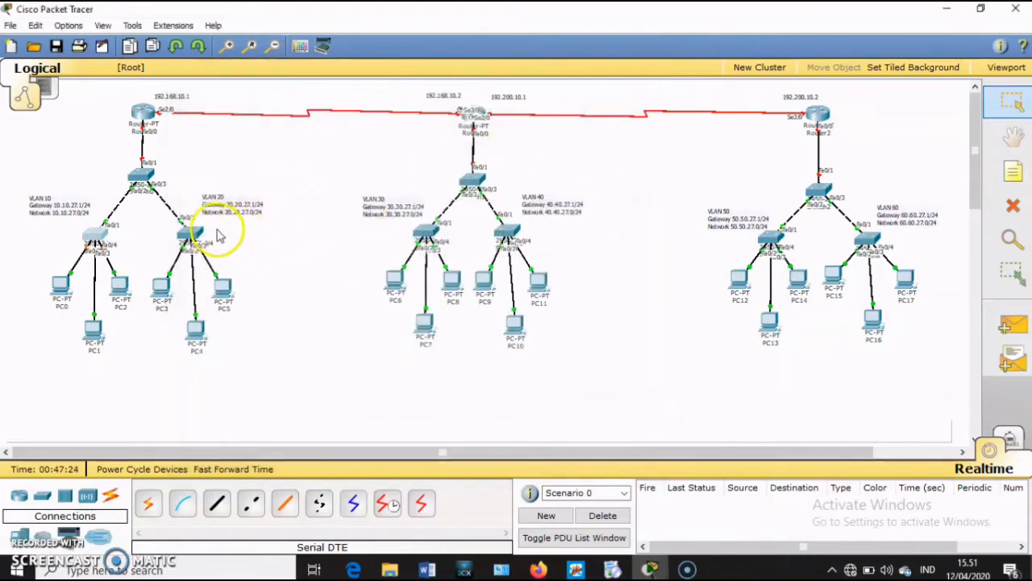
Step: Open the command line of Switch4, the VLAN 20 access switch, and enter global configuration mode
{"action": "left_click", "coordinate": [189, 232]}
{"action": "left_click_drag", "start_coordinate": [214, 32], "coordinate": [450, 94]}
{"action": "left_click", "coordinate": [383, 112]}
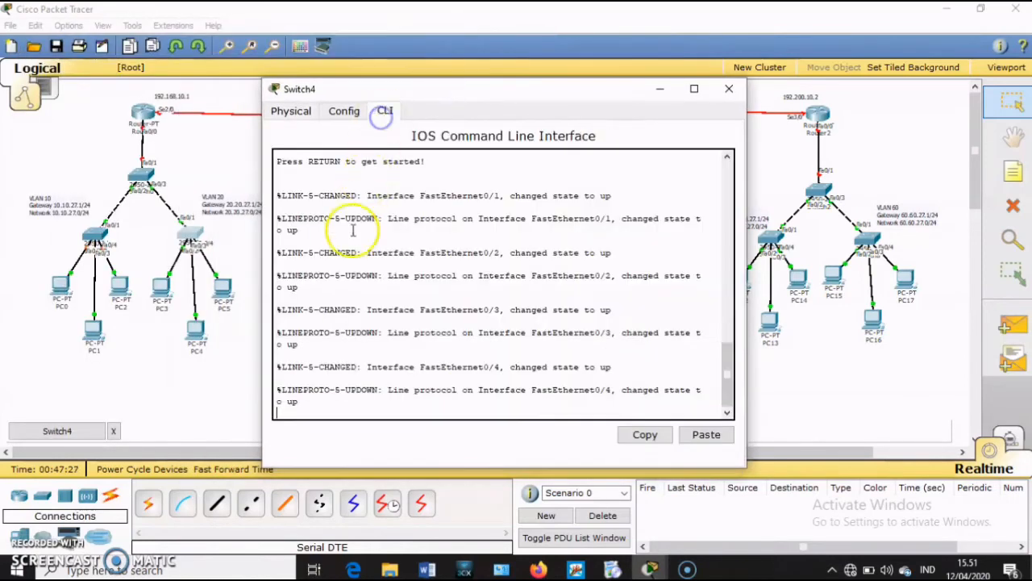
{"action": "key", "text": "Return"}
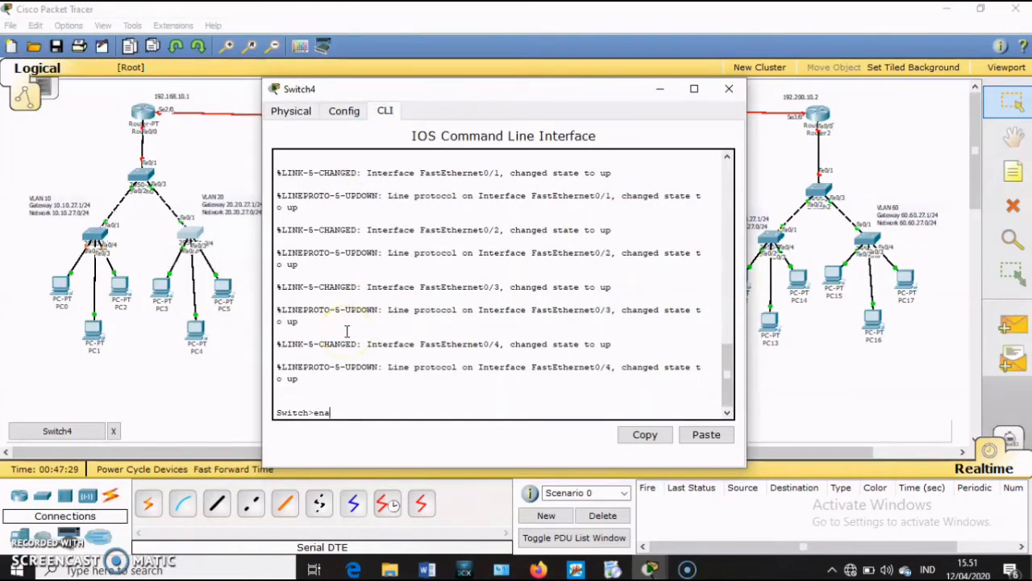
{"action": "type", "text": "ena"}
{"action": "key", "text": "Return"}
{"action": "type", "text": "conf "}
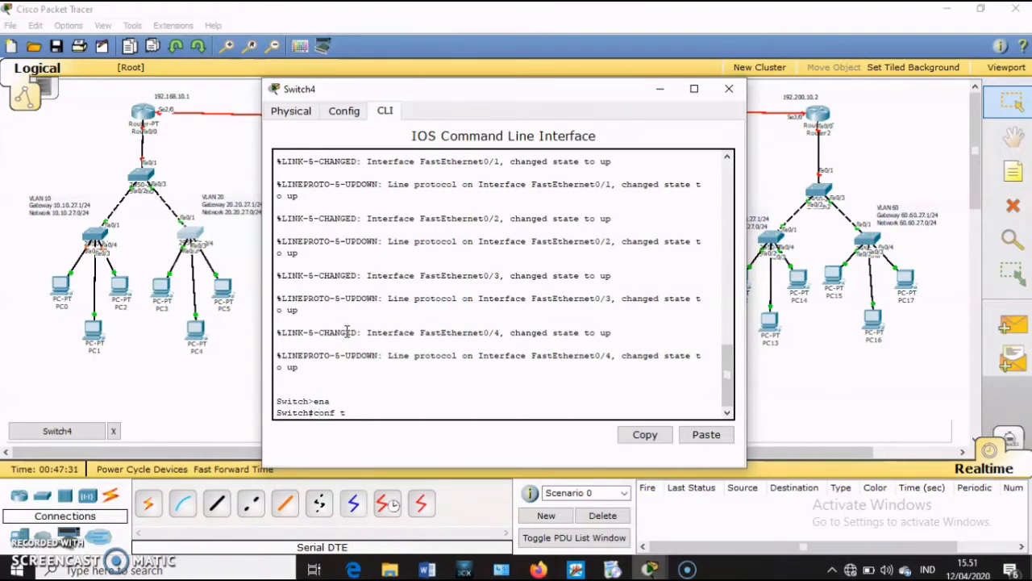
{"action": "type", "text": "t"}
{"action": "key", "text": "Return"}
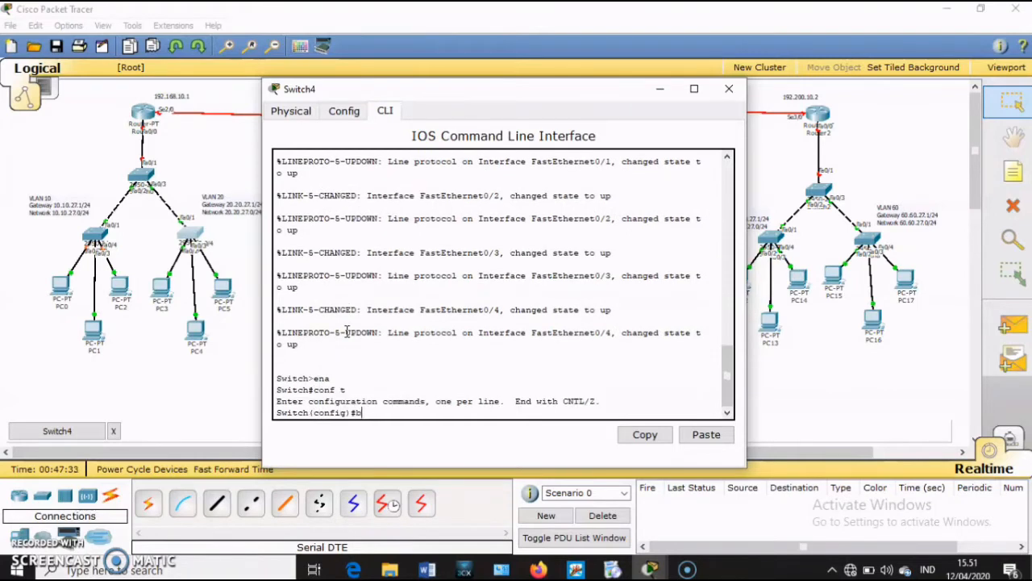
Step: Create VLAN 20 on Switch4 and name it tkjB
{"action": "type", "text": "vlan 20"}
{"action": "key", "text": "Return"}
{"action": "type", "text": "nam"}
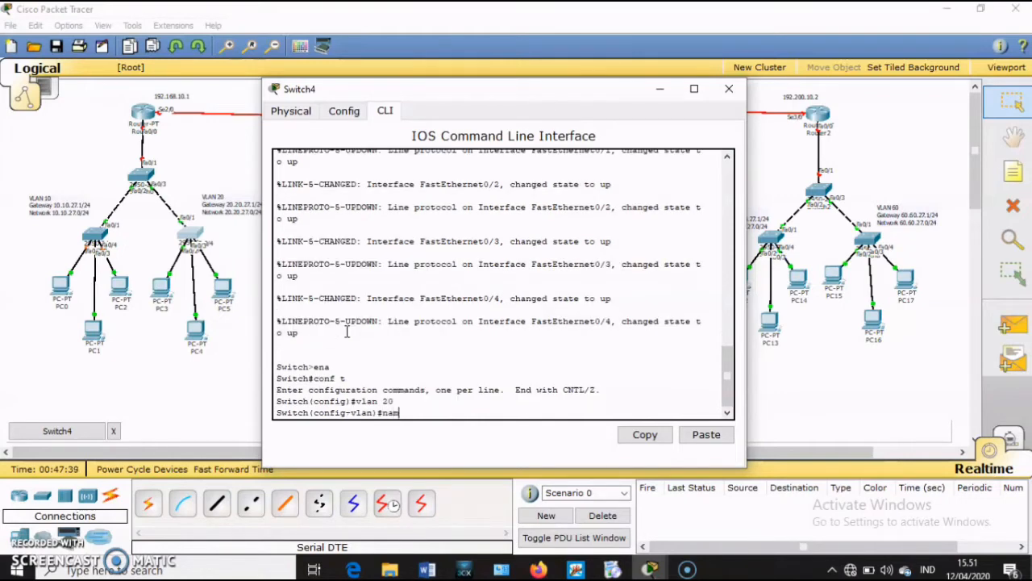
{"action": "type", "text": "e tkjB"}
{"action": "key", "text": "Return"}
Step: Select the interface range fa0/2-4 on Switch4 and set its switchport mode to access
{"action": "type", "text": "int range fa0/2-"}
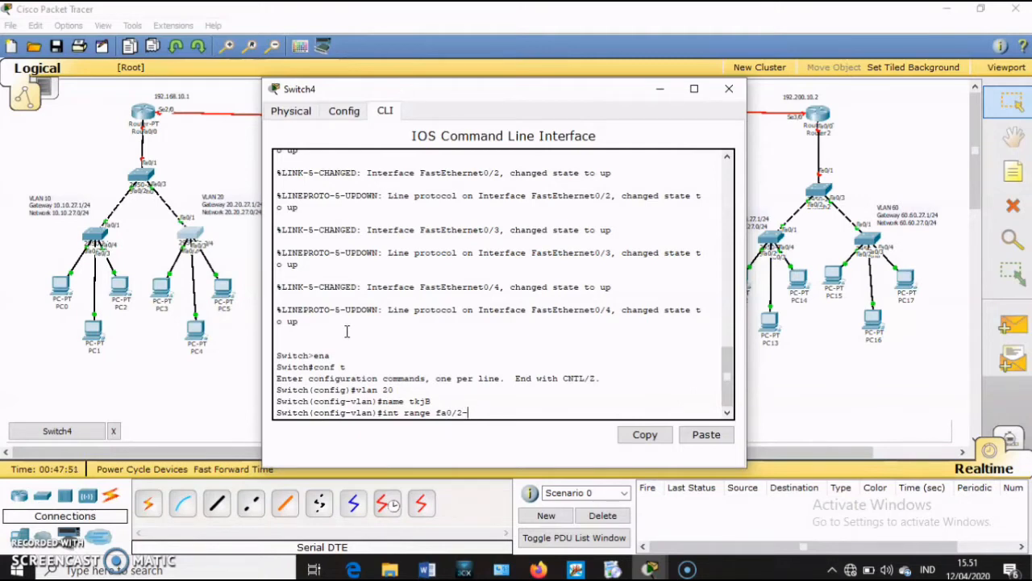
{"action": "type", "text": "4"}
{"action": "key", "text": "Return"}
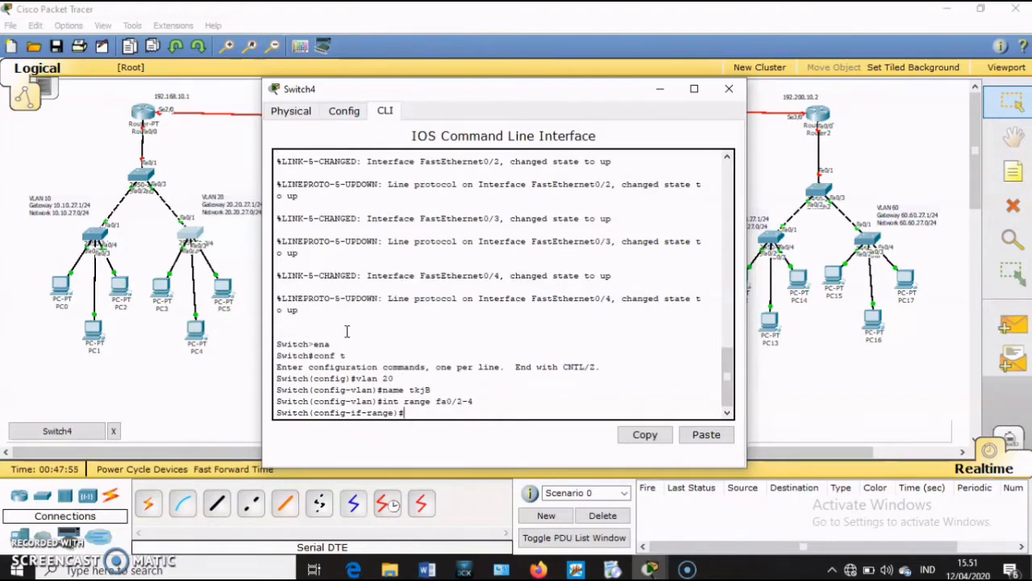
{"action": "type", "text": "switchport mode access"}
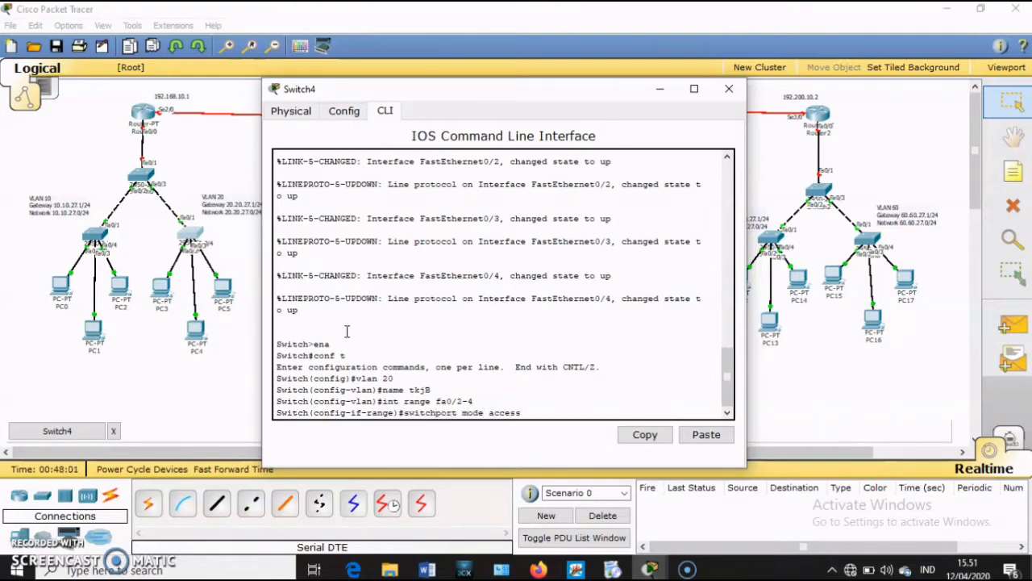
{"action": "key", "text": "Return"}
Step: Assign Switch4's ports fa0/2-4 to access VLAN 20, exit interface configuration and close the switch's window
{"action": "type", "text": "swit"}
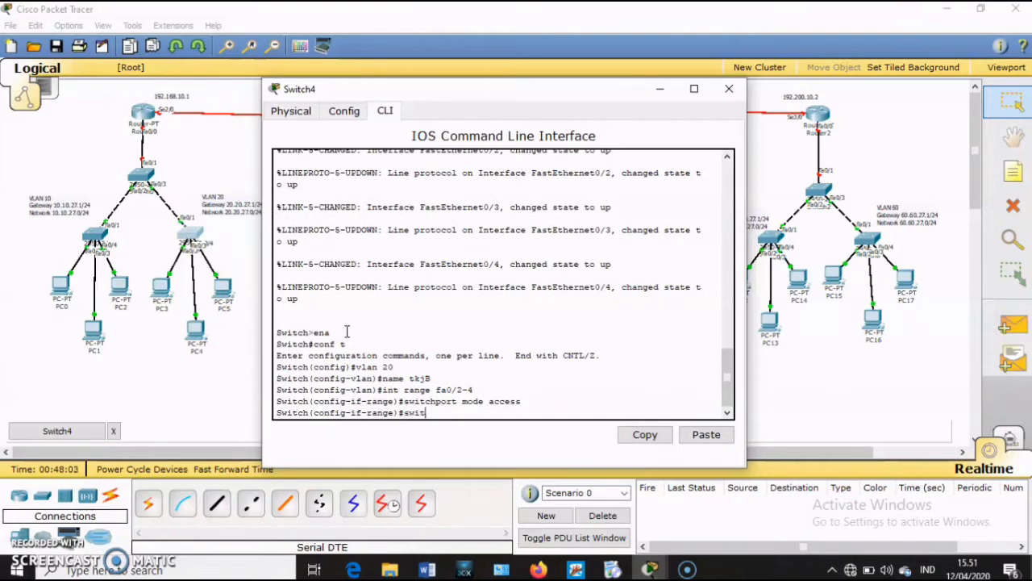
{"action": "type", "text": "chport access vlan 20"}
{"action": "key", "text": "Return"}
{"action": "type", "text": "ex"}
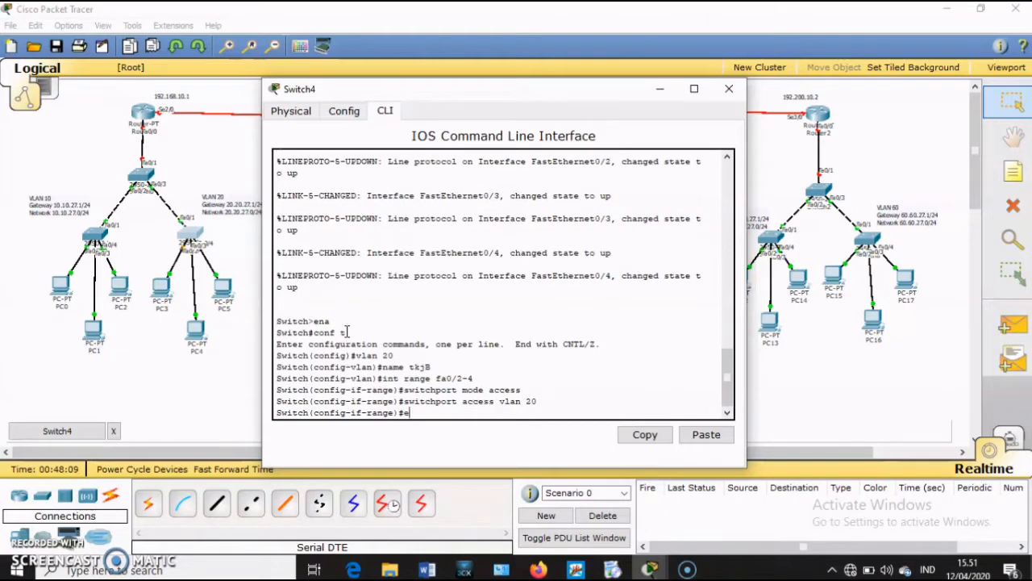
{"action": "key", "text": "Return"}
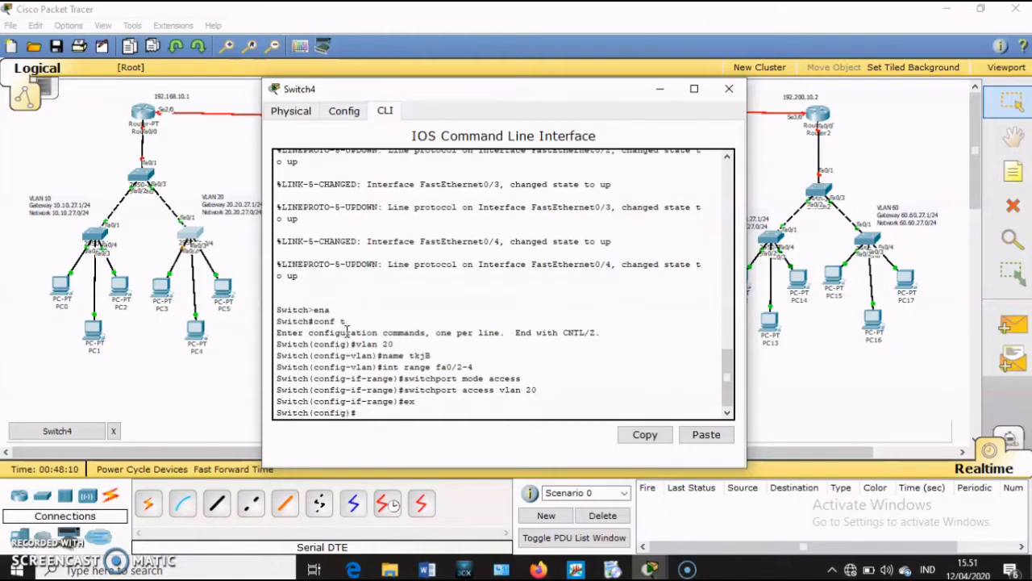
{"action": "left_click", "coordinate": [729, 89]}
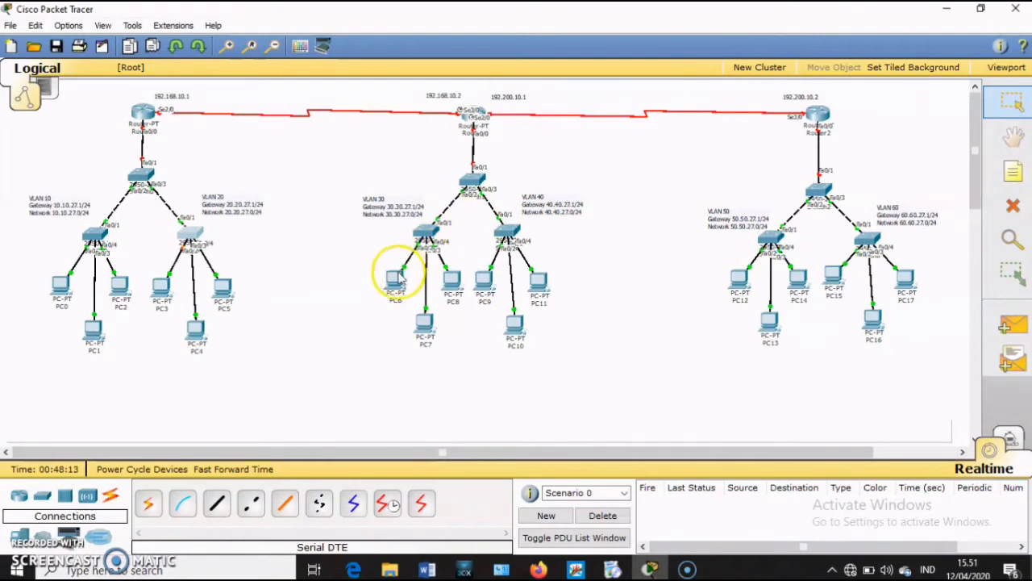
Step: Open the command line of Switch5, the VLAN 30 access switch, and enter global configuration mode
{"action": "left_click", "coordinate": [428, 233]}
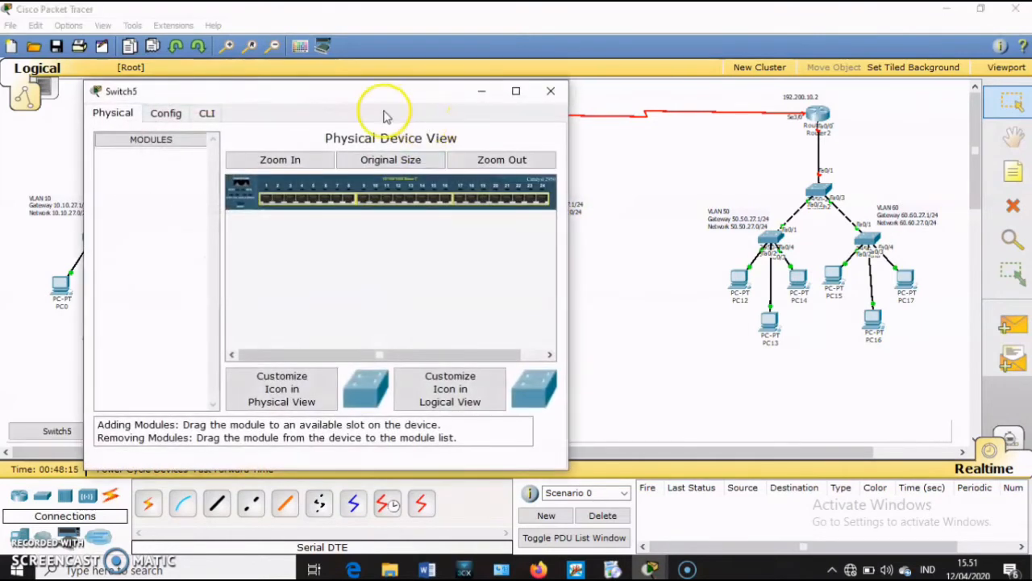
{"action": "left_click_drag", "start_coordinate": [417, 102], "coordinate": [810, 93]}
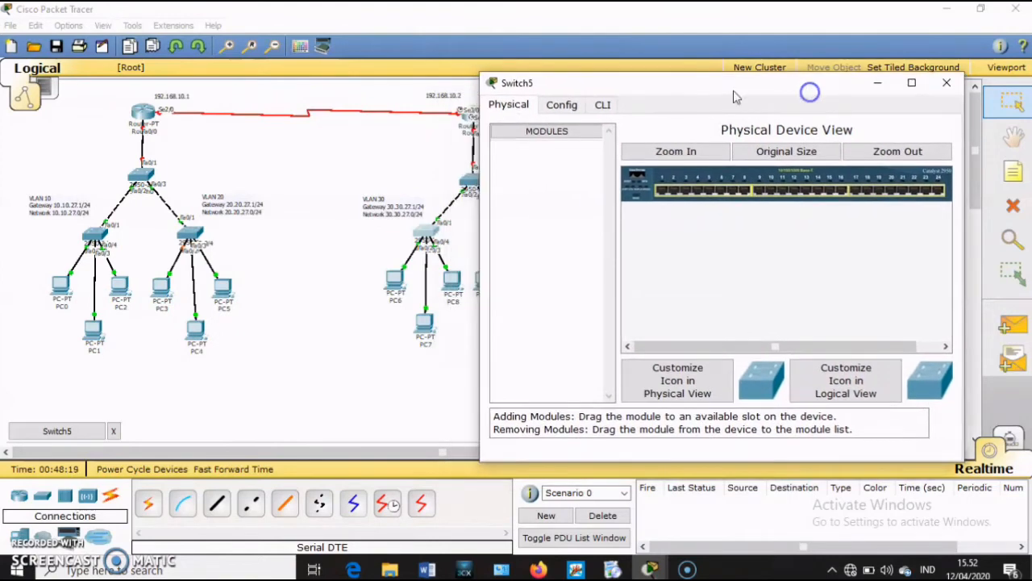
{"action": "left_click", "coordinate": [604, 104]}
{"action": "left_click", "coordinate": [642, 214]}
{"action": "key", "text": "Return"}
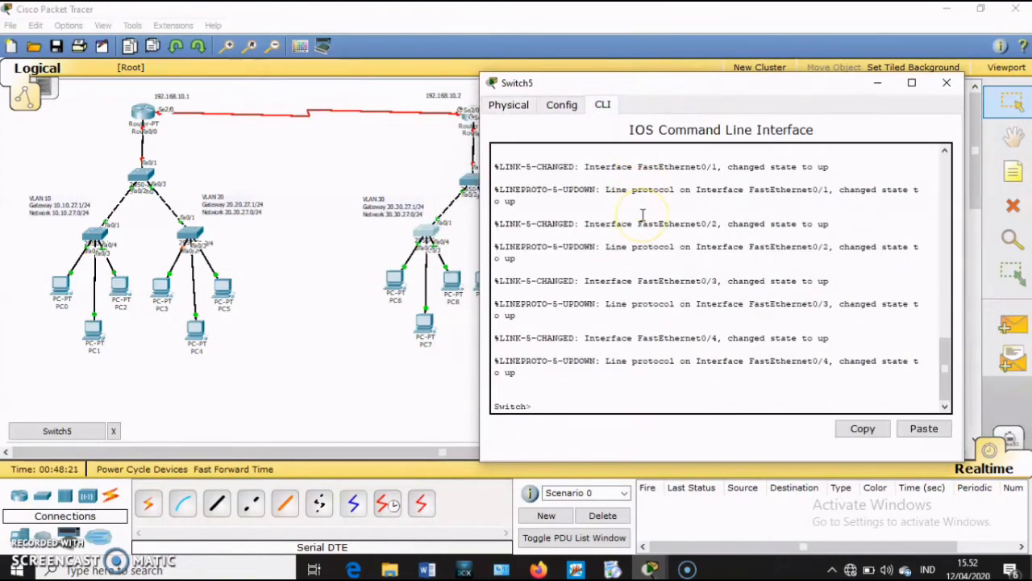
{"action": "type", "text": "ena"}
{"action": "key", "text": "Return"}
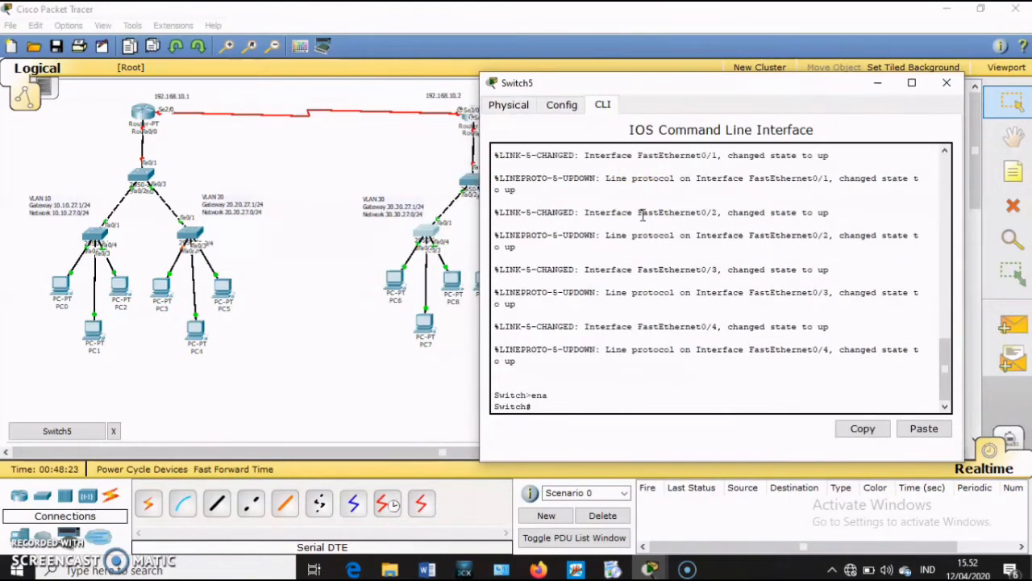
{"action": "type", "text": "conf t"}
{"action": "key", "text": "Return"}
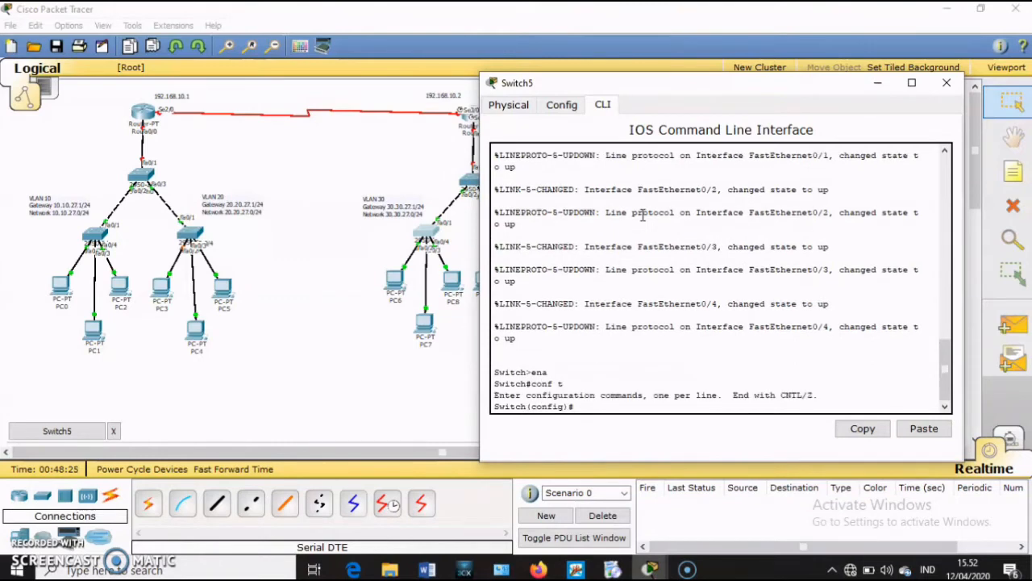
Step: Create VLAN 30 on Switch5 and name it tkjC
{"action": "type", "text": "vlan 30"}
{"action": "key", "text": "Return"}
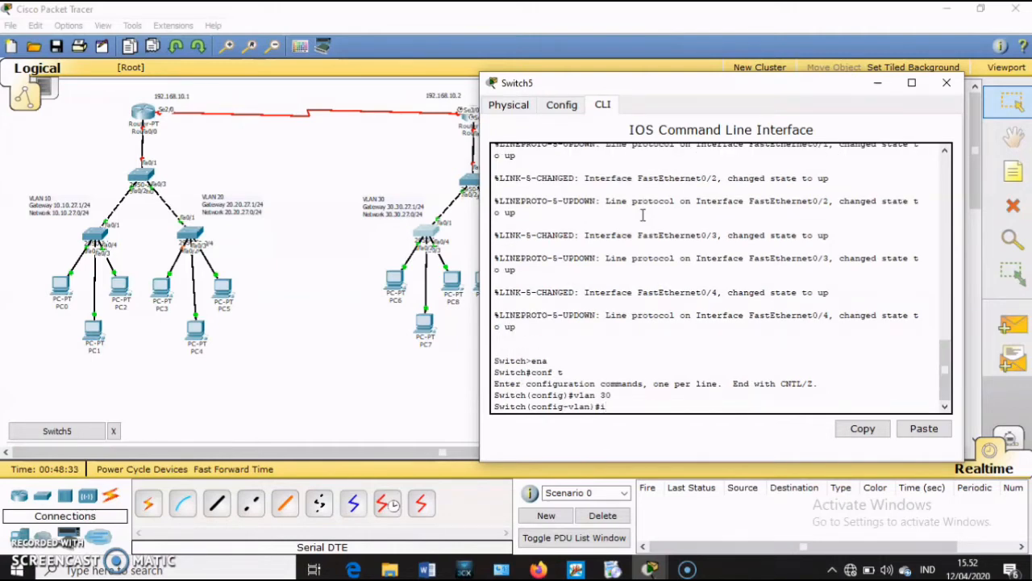
{"action": "key", "text": "BackSpace"}
{"action": "type", "text": "name tkjC"}
{"action": "key", "text": "Return"}
Step: Select the interface range fa0/2-4 on Switch5 and set its switchport mode to access
{"action": "type", "text": "int fa"}
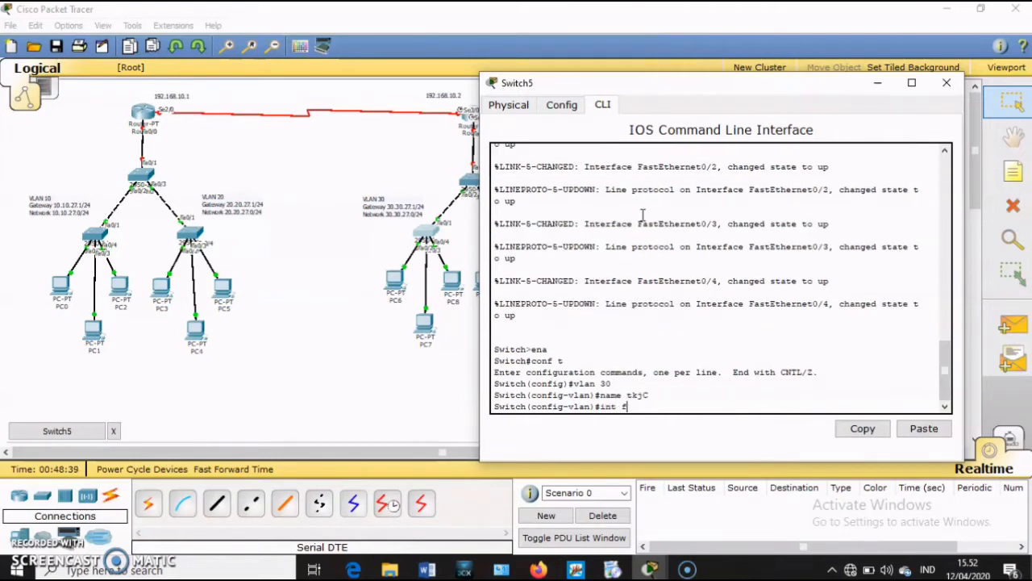
{"action": "key", "text": "BackSpace"}
{"action": "key", "text": "BackSpace"}
{"action": "type", "text": "range fa0/2-4"}
{"action": "key", "text": "Return"}
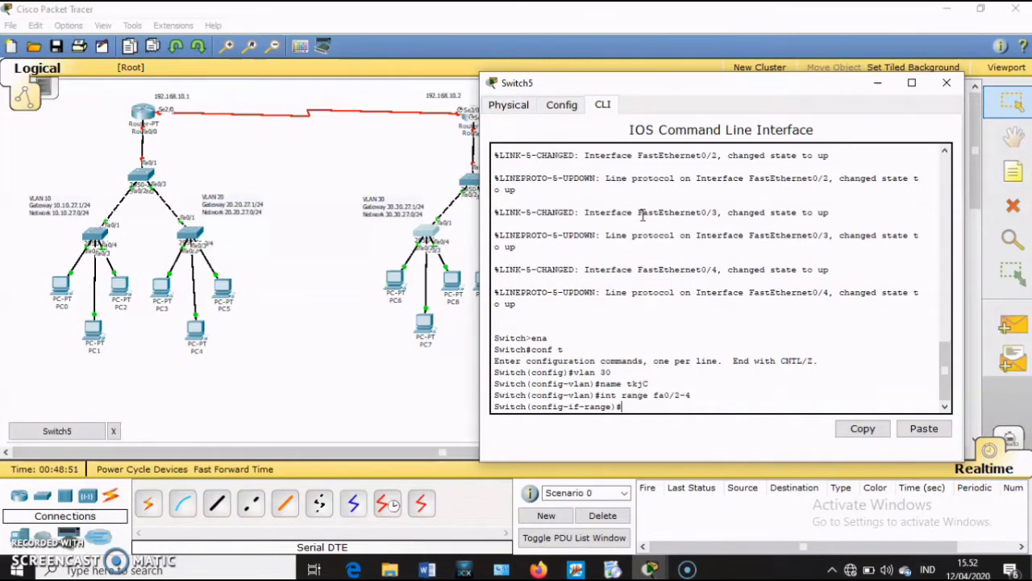
{"action": "type", "text": "switchport mode access"}
{"action": "key", "text": "Return"}
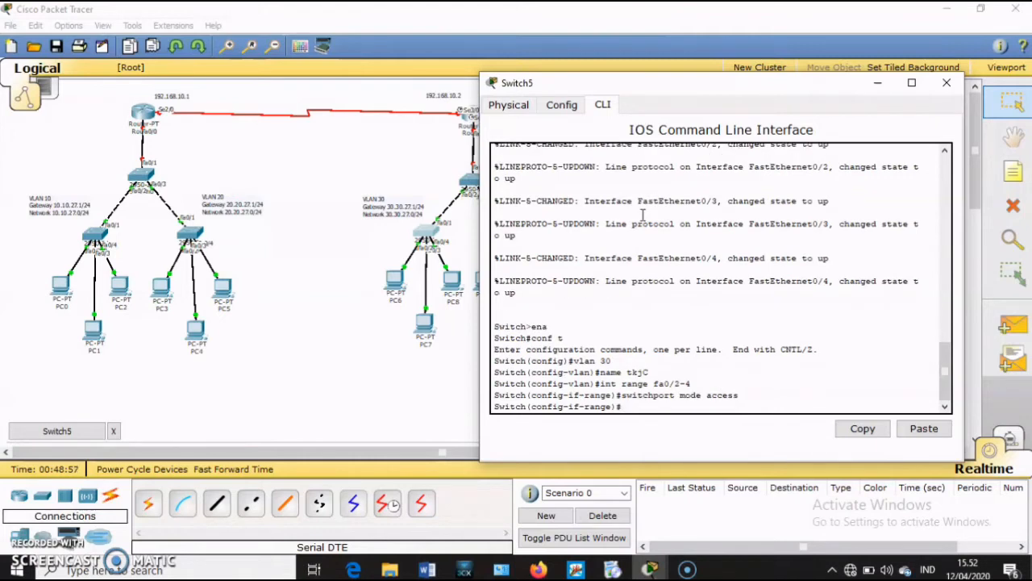
Step: Assign Switch5's ports fa0/2-4 to access VLAN 30, exit interface configuration and close the switch's window
{"action": "type", "text": "switchport access vlan 30"}
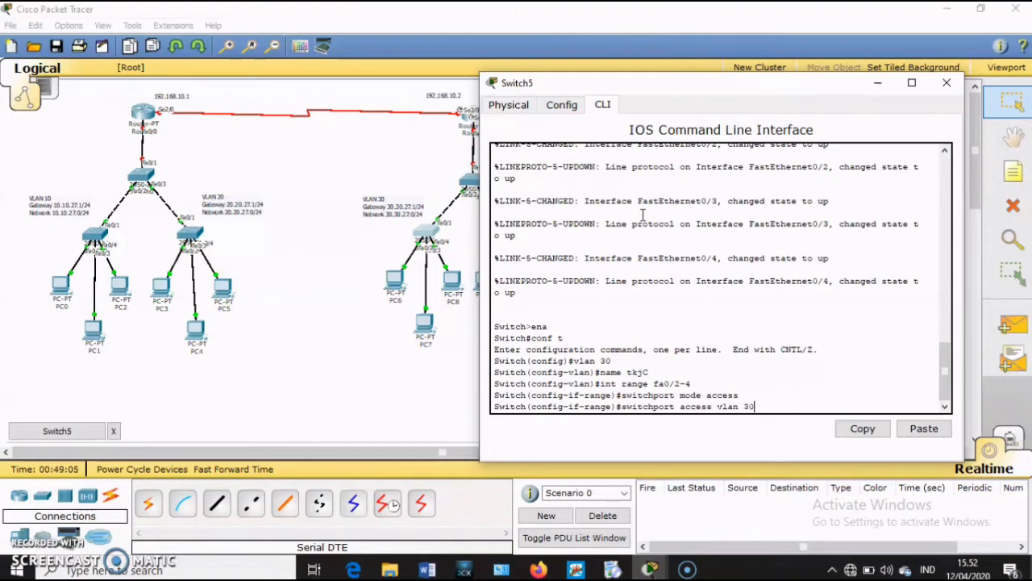
{"action": "key", "text": "Return"}
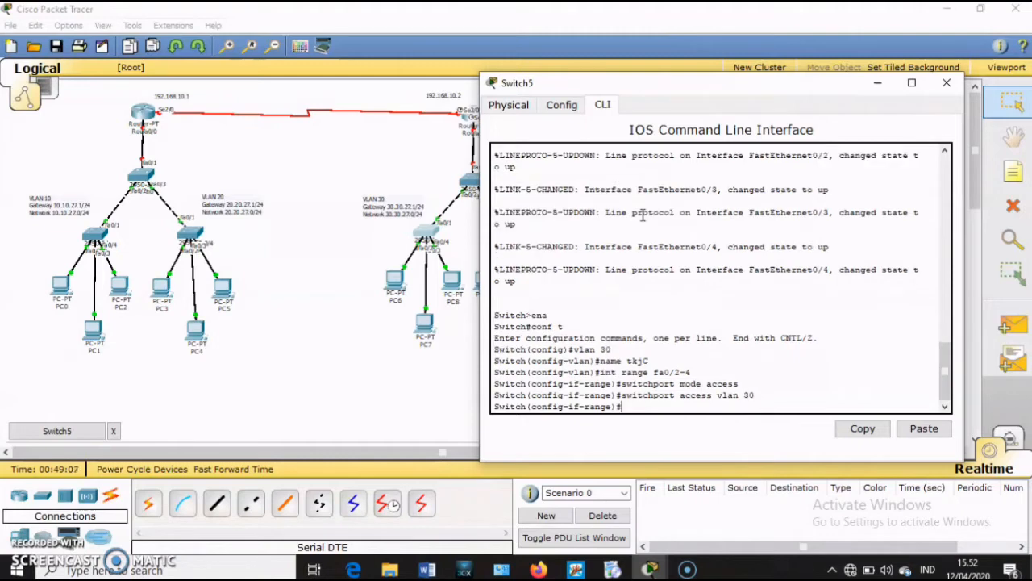
{"action": "type", "text": "ex"}
{"action": "key", "text": "Return"}
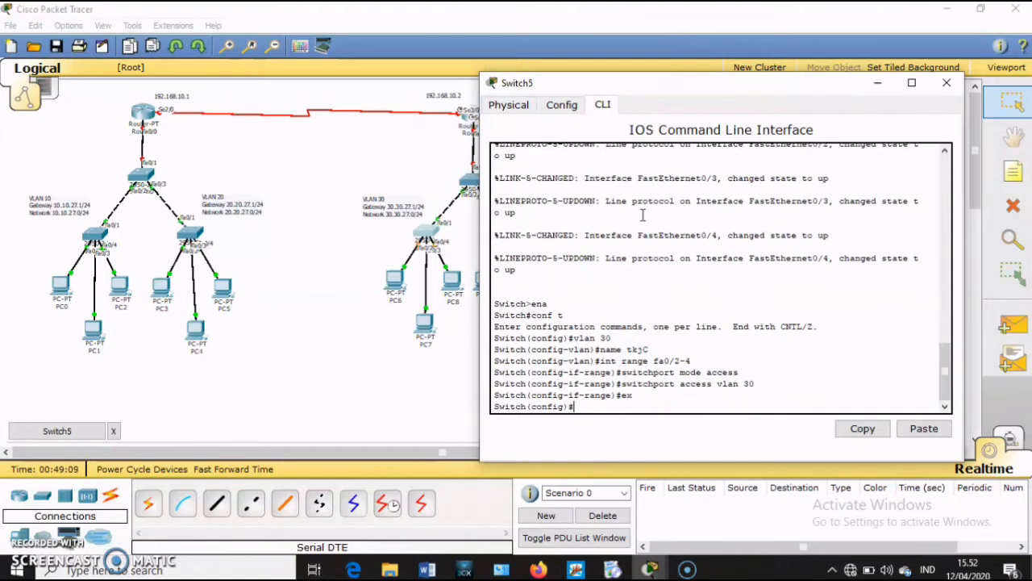
{"action": "left_click", "coordinate": [946, 83]}
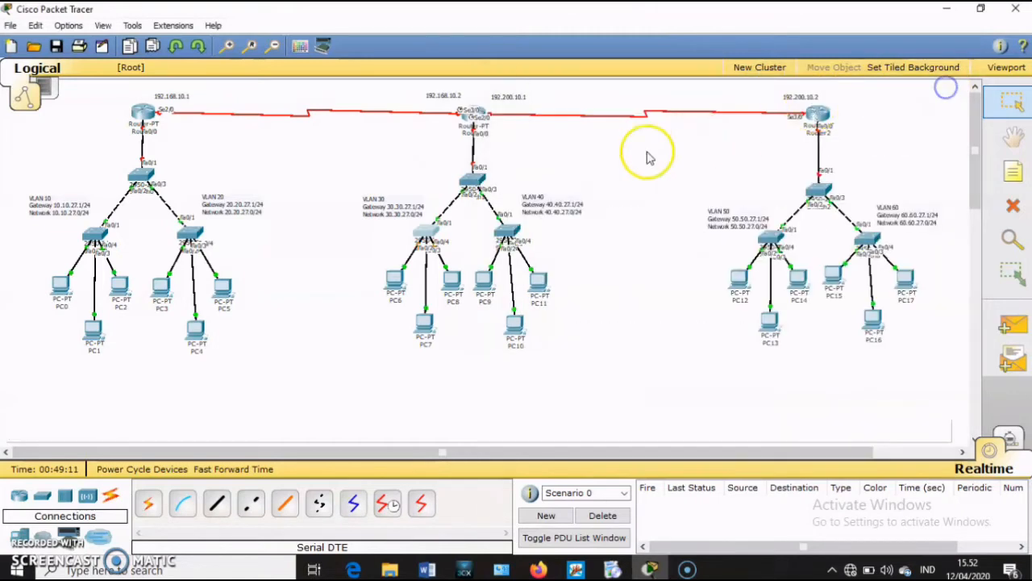
Step: Open the command line of Switch6, the VLAN 40 access switch, and enter global configuration mode
{"action": "left_click", "coordinate": [510, 233]}
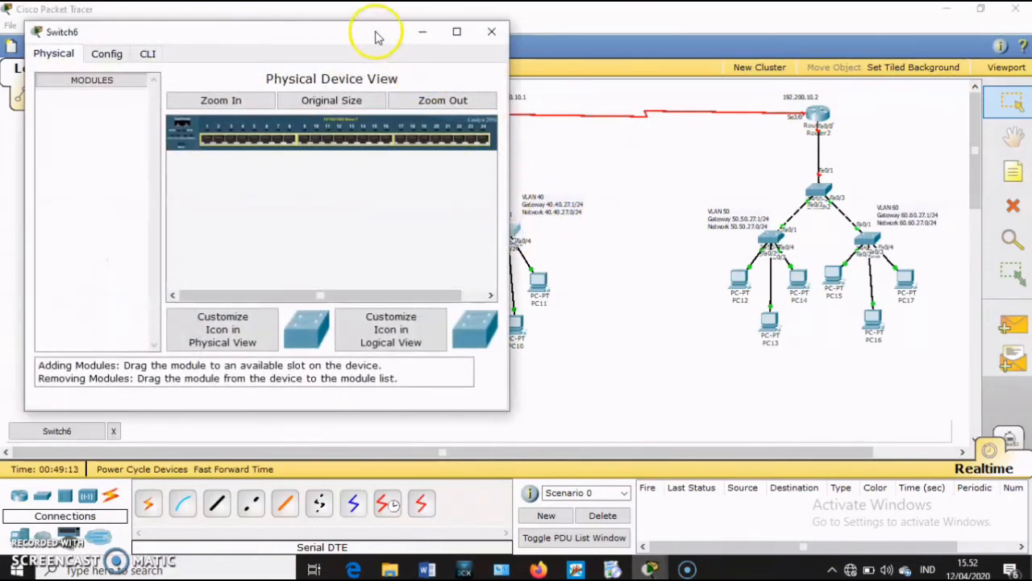
{"action": "left_click_drag", "start_coordinate": [374, 35], "coordinate": [355, 75]}
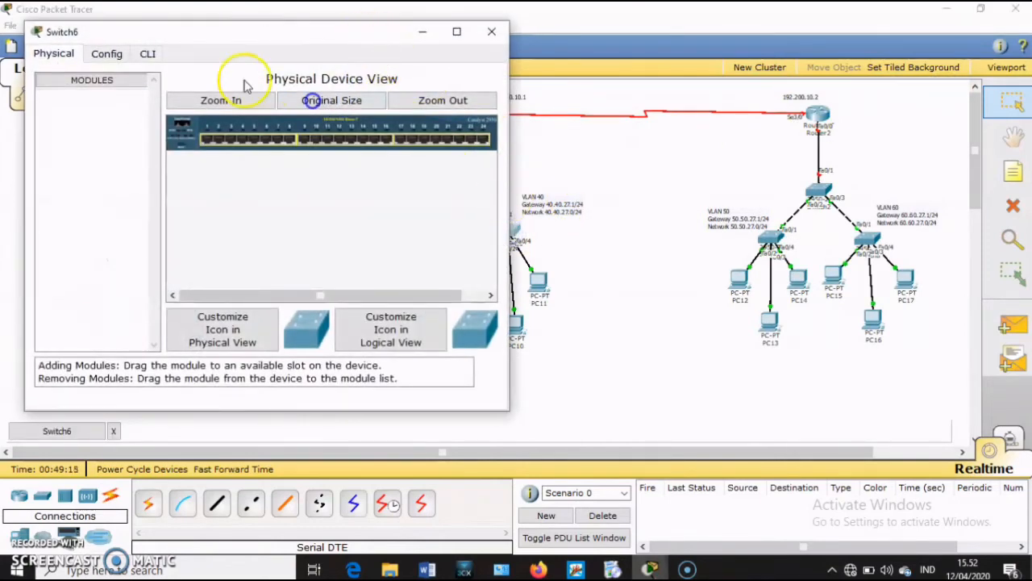
{"action": "left_click", "coordinate": [149, 53]}
{"action": "left_click_drag", "start_coordinate": [234, 30], "coordinate": [201, 81]}
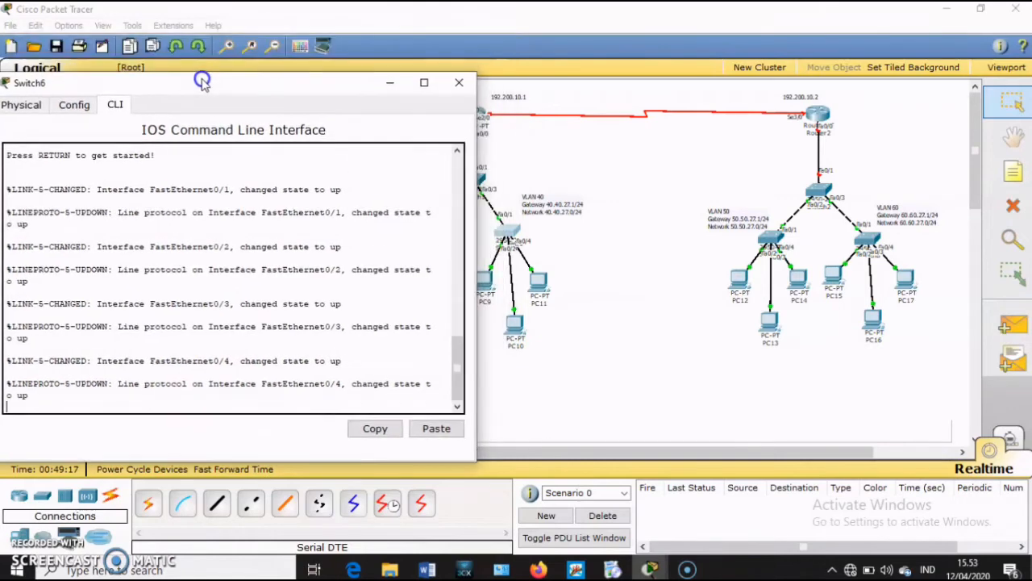
{"action": "key", "text": "Return"}
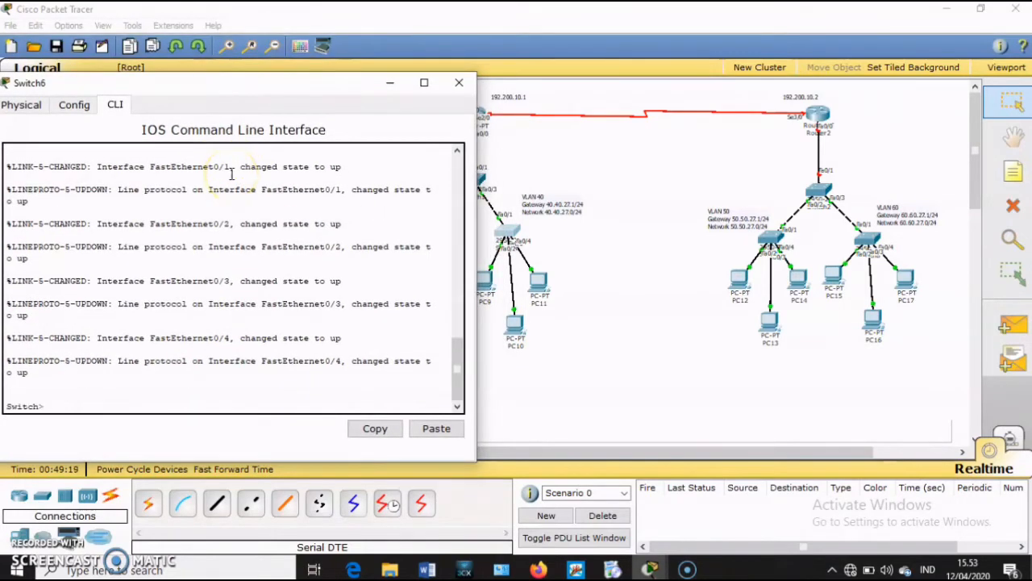
{"action": "type", "text": "ena"}
{"action": "key", "text": "Return"}
{"action": "type", "text": "conf t"}
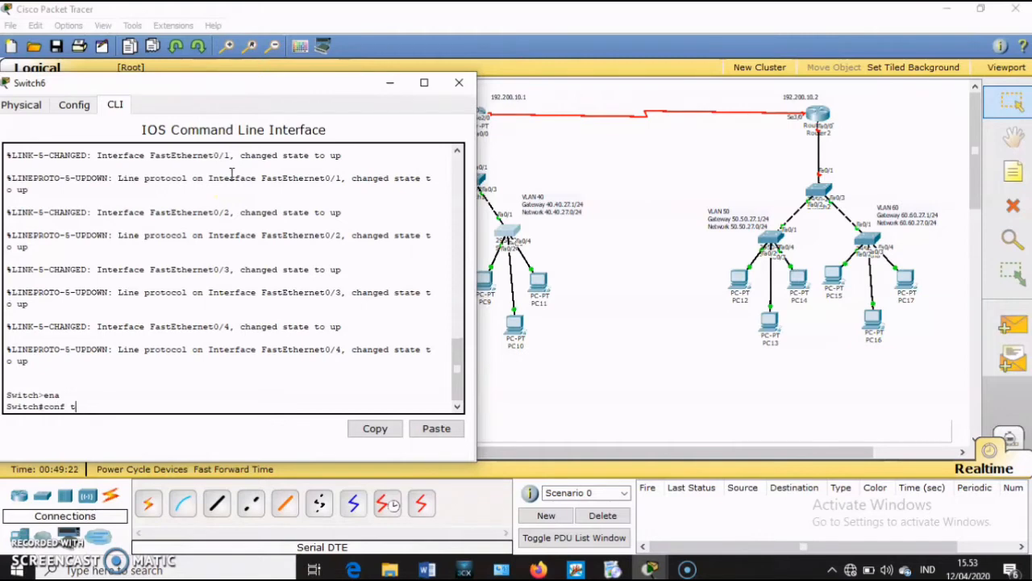
{"action": "key", "text": "Return"}
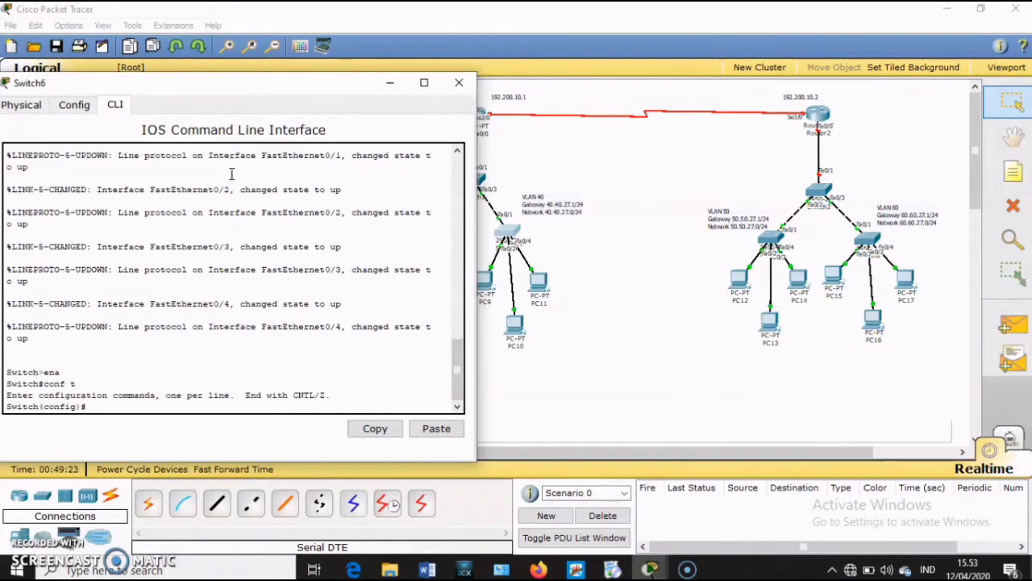
Step: Create VLAN 40 on Switch6 and name it tkjD
{"action": "type", "text": "vlan 40"}
{"action": "key", "text": "Return"}
{"action": "type", "text": "nam"}
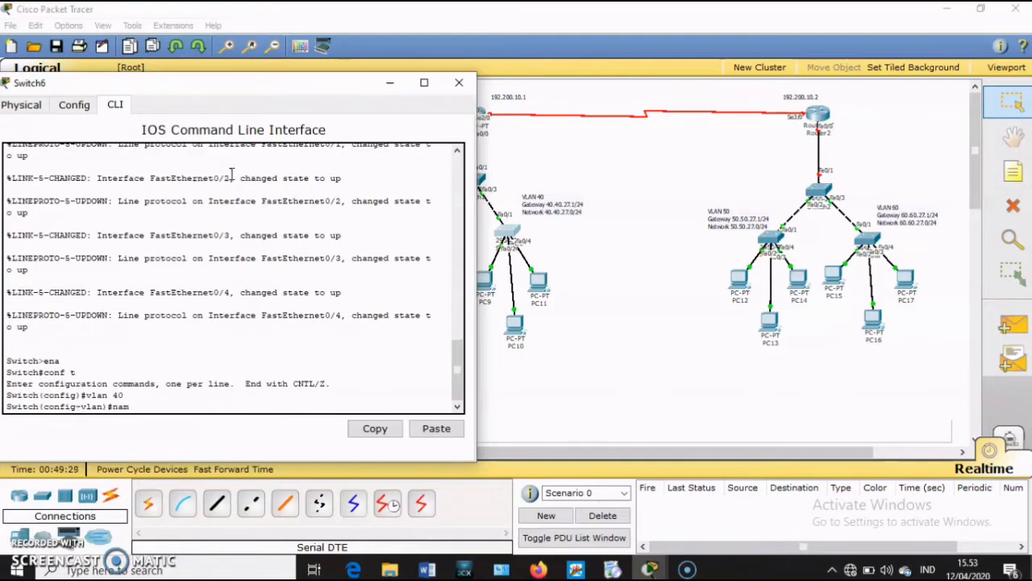
{"action": "type", "text": "e tkjD"}
{"action": "key", "text": "Return"}
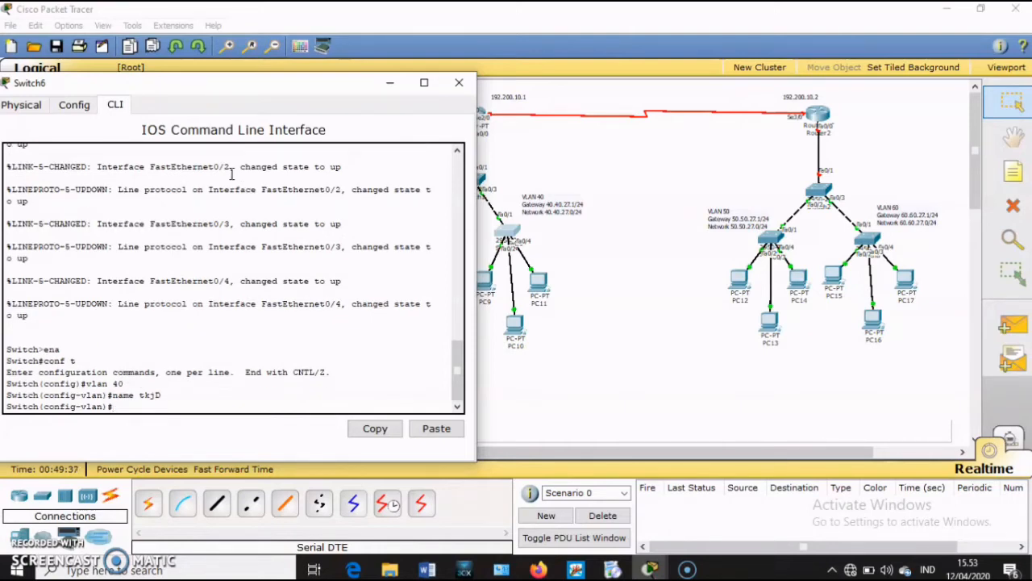
Step: Select the interface range fa0/2-4 on Switch6 and set its switchport mode to access
{"action": "type", "text": "int ran"}
{"action": "type", "text": "ge"}
{"action": "type", "text": " fa0"}
{"action": "type", "text": "/"}
{"action": "type", "text": "20"}
{"action": "type", "text": "4"}
{"action": "key", "text": "Return"}
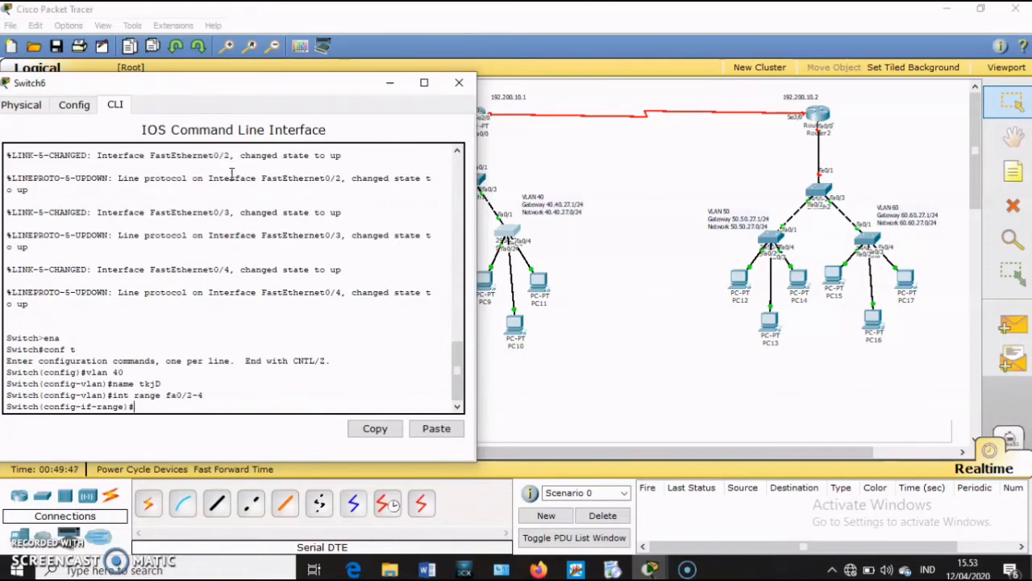
{"action": "type", "text": "switchport mode access"}
{"action": "key", "text": "Return"}
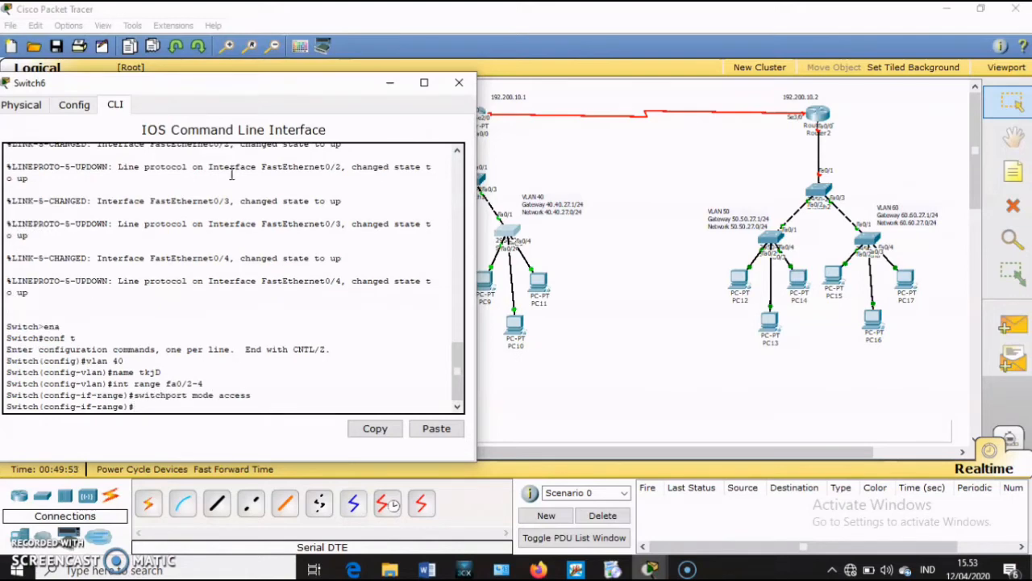
Step: Assign Switch6's ports fa0/2-4 to access VLAN 40, exit interface configuration and close the switch's window
{"action": "type", "text": "switchport access vlan"}
{"action": "type", "text": "40"}
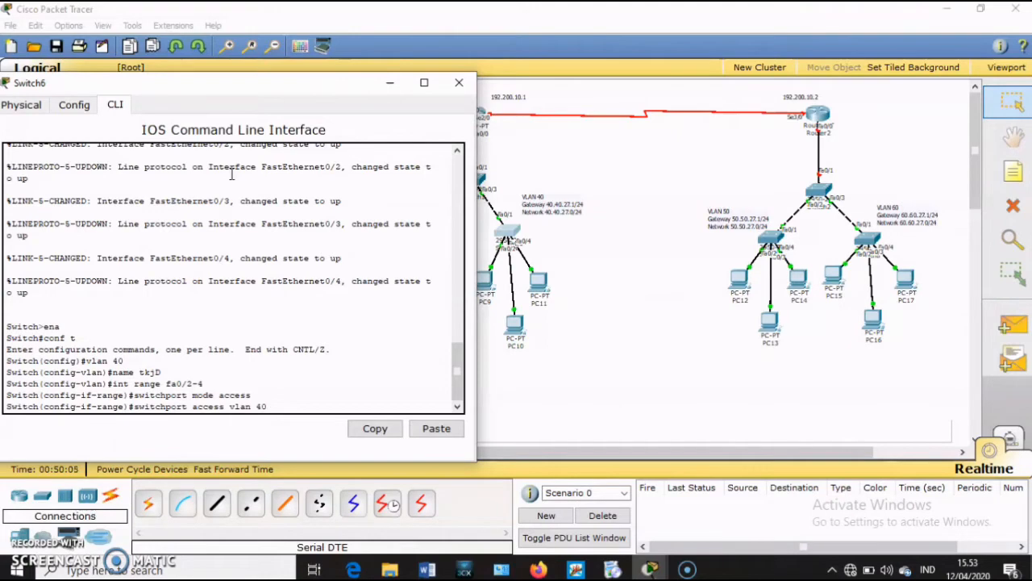
{"action": "key", "text": "Return"}
{"action": "type", "text": "ex"}
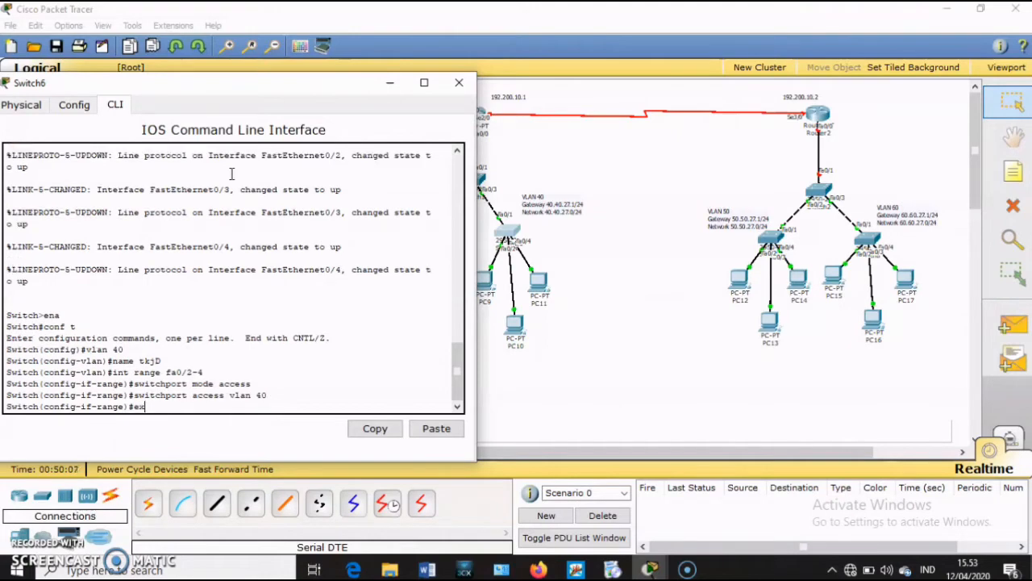
{"action": "key", "text": "Return"}
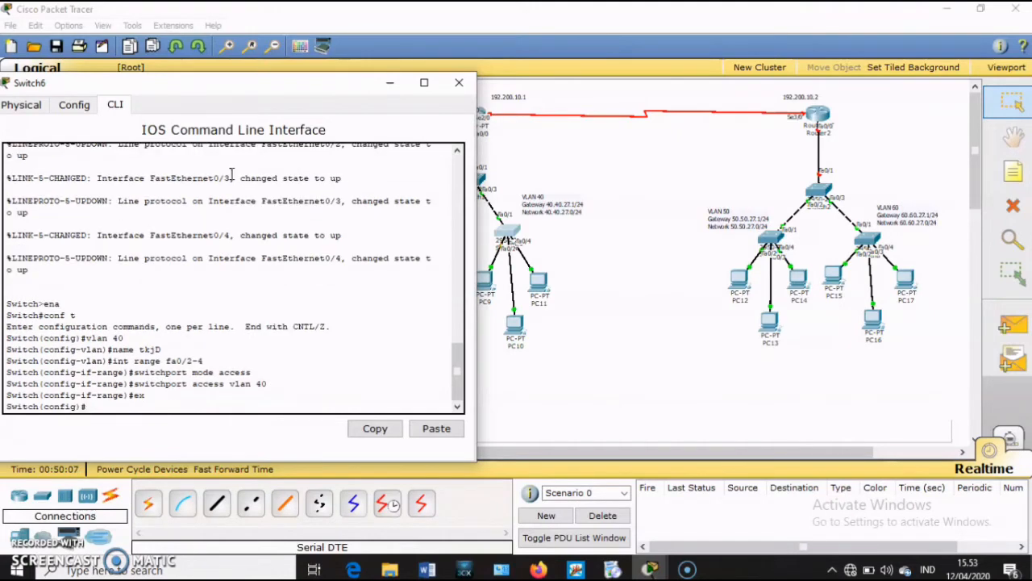
{"action": "left_click", "coordinate": [459, 83]}
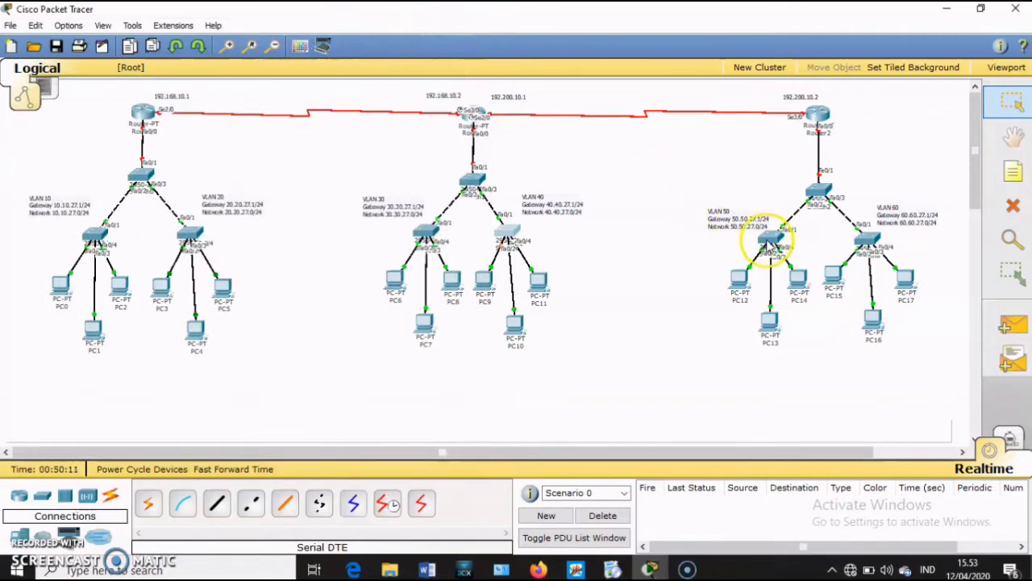
Step: Open the command line of Switch7, the VLAN 50 access switch, and enter global configuration mode
{"action": "left_click", "coordinate": [768, 238]}
{"action": "left_click", "coordinate": [207, 114]}
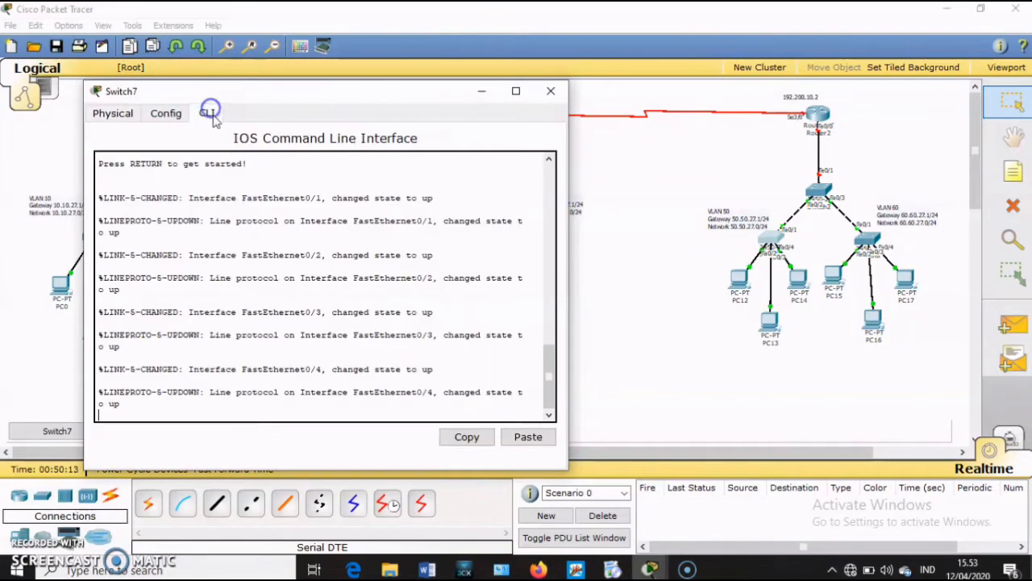
{"action": "key", "text": "Return"}
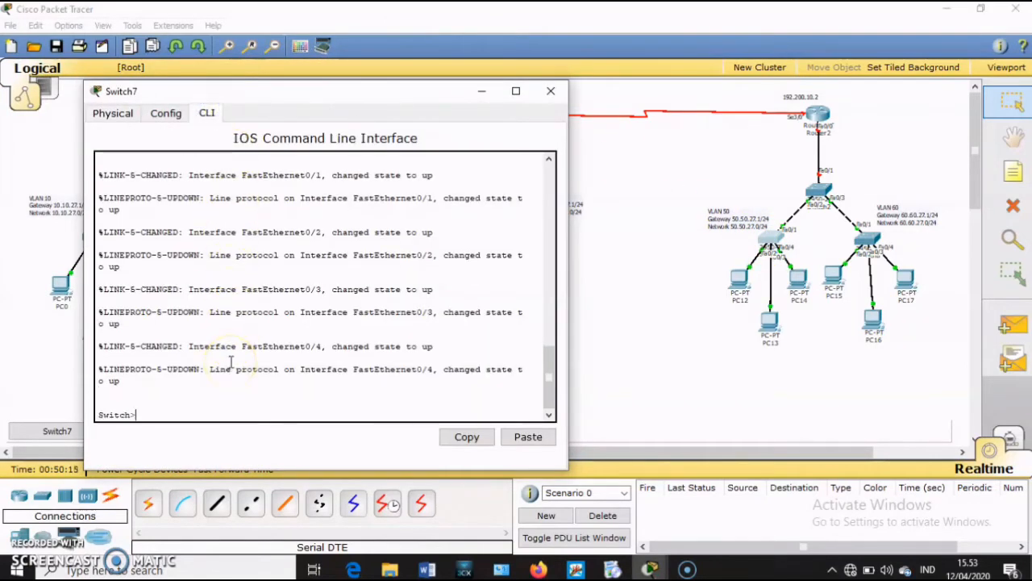
{"action": "type", "text": "ena"}
{"action": "key", "text": "Return"}
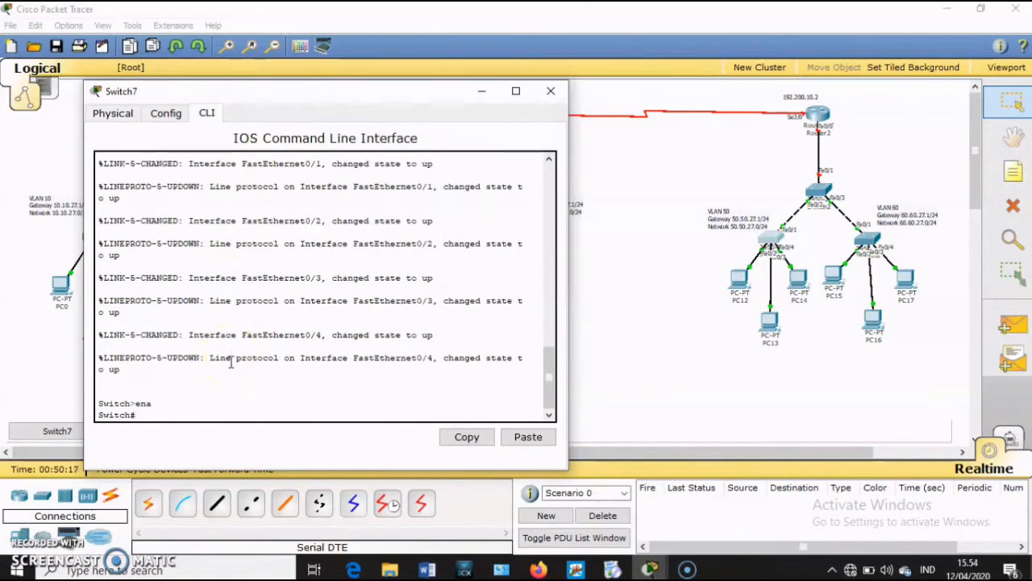
{"action": "type", "text": "confi t"}
{"action": "key", "text": "BackSpace"}
{"action": "key", "text": "BackSpace"}
{"action": "key", "text": "BackSpace"}
{"action": "type", "text": "t"}
{"action": "key", "text": "Return"}
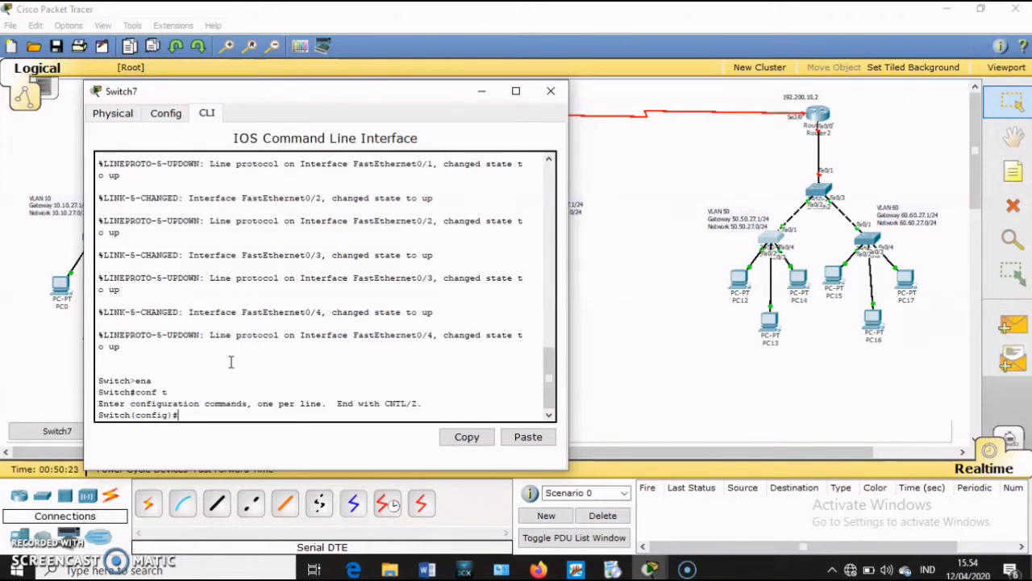
Step: Create VLAN 50 on Switch7 and name it tkjE
{"action": "type", "text": "vlan 50"}
{"action": "key", "text": "Return"}
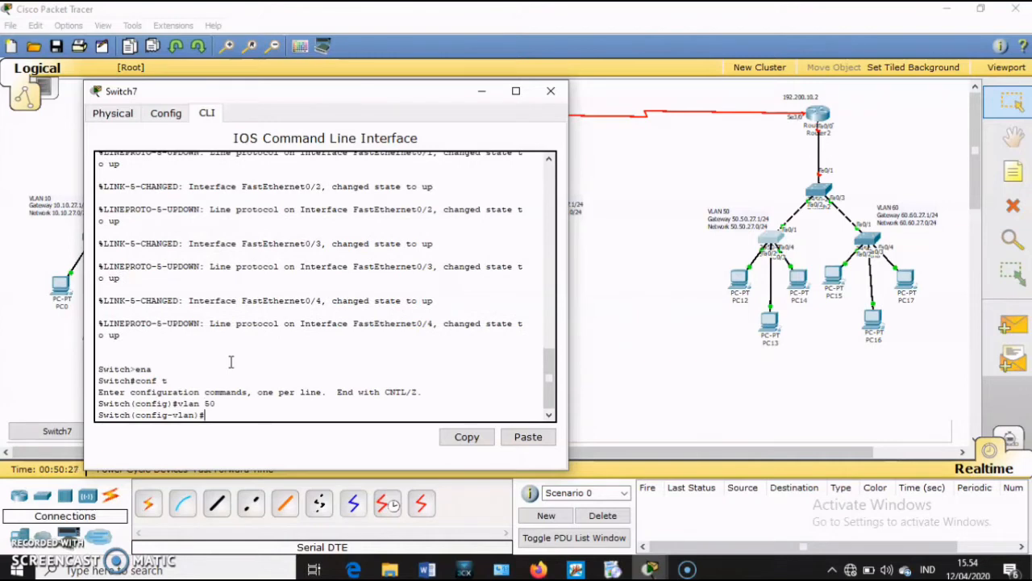
{"action": "type", "text": "a"}
{"action": "key", "text": "BackSpace"}
{"action": "type", "text": "name tkjE"}
{"action": "key", "text": "Return"}
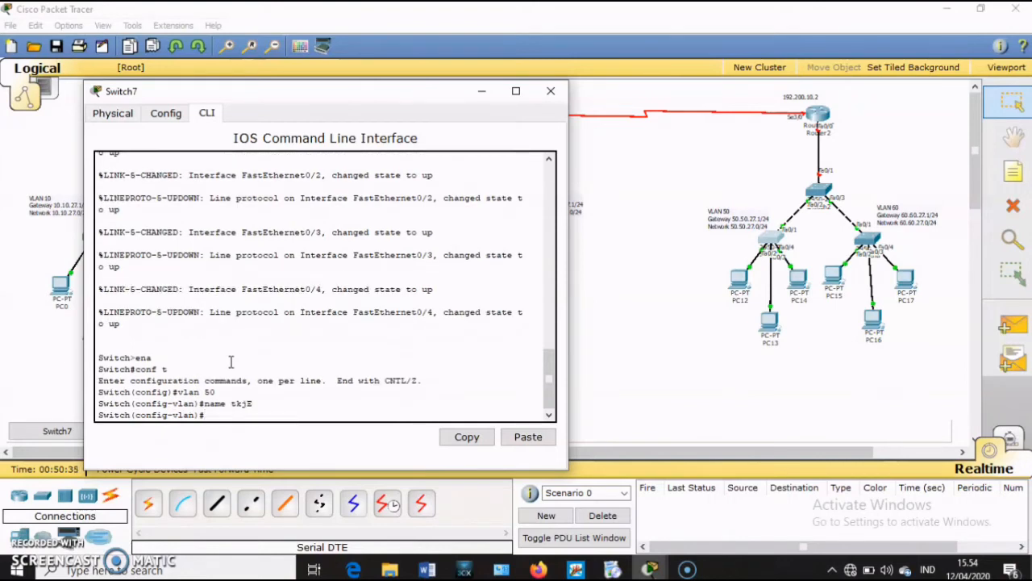
Step: Select the interface range fa0/2-4 on Switch7 and set its switchport mode to access
{"action": "type", "text": "int range fa0/2-4"}
{"action": "key", "text": "Return"}
{"action": "type", "text": "swit"}
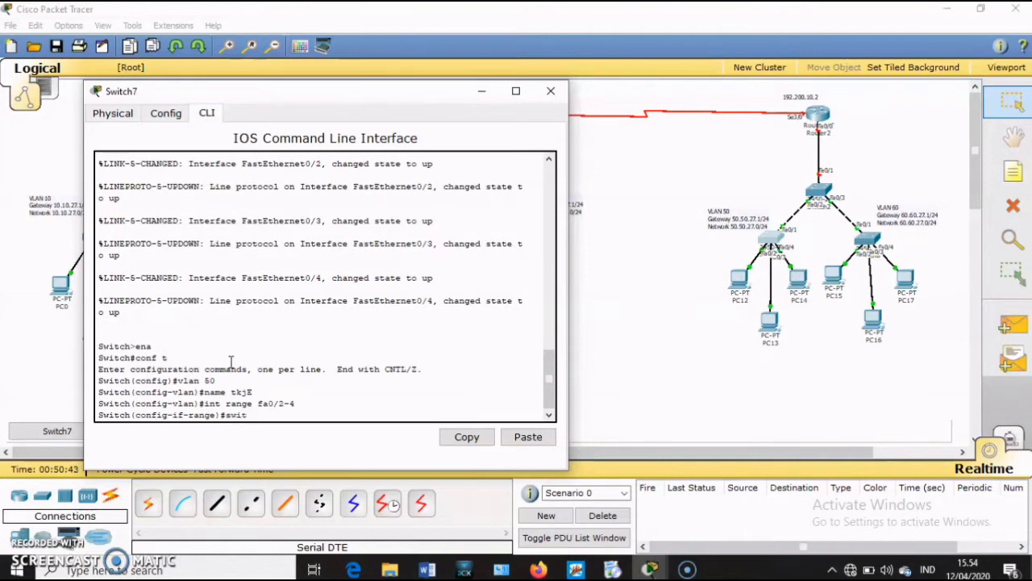
{"action": "type", "text": "chport mode access"}
{"action": "key", "text": "Return"}
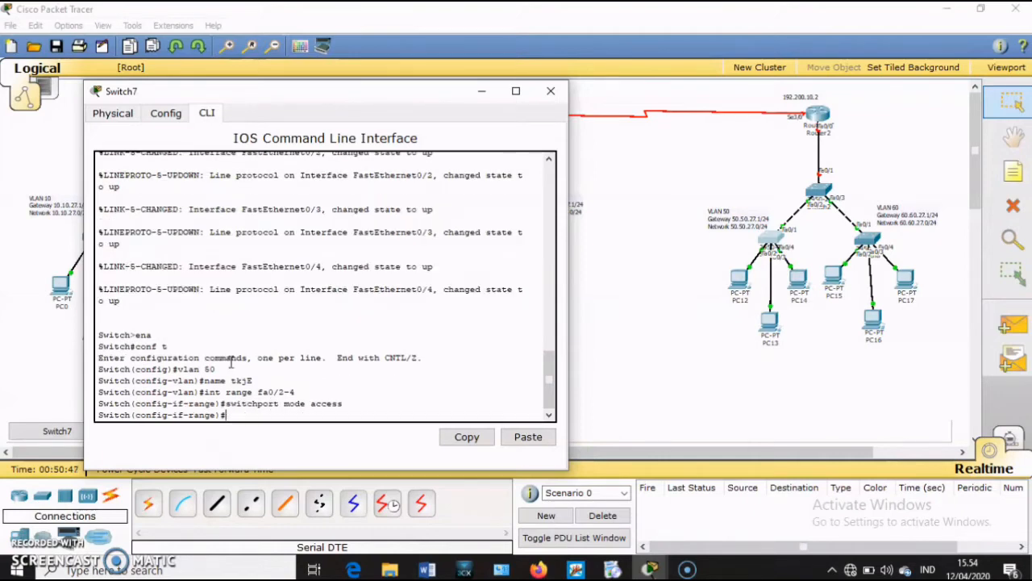
Step: Assign Switch7's ports fa0/2-4 to access VLAN 50, exit interface configuration and close the switch's window
{"action": "type", "text": "switchport access vlan"}
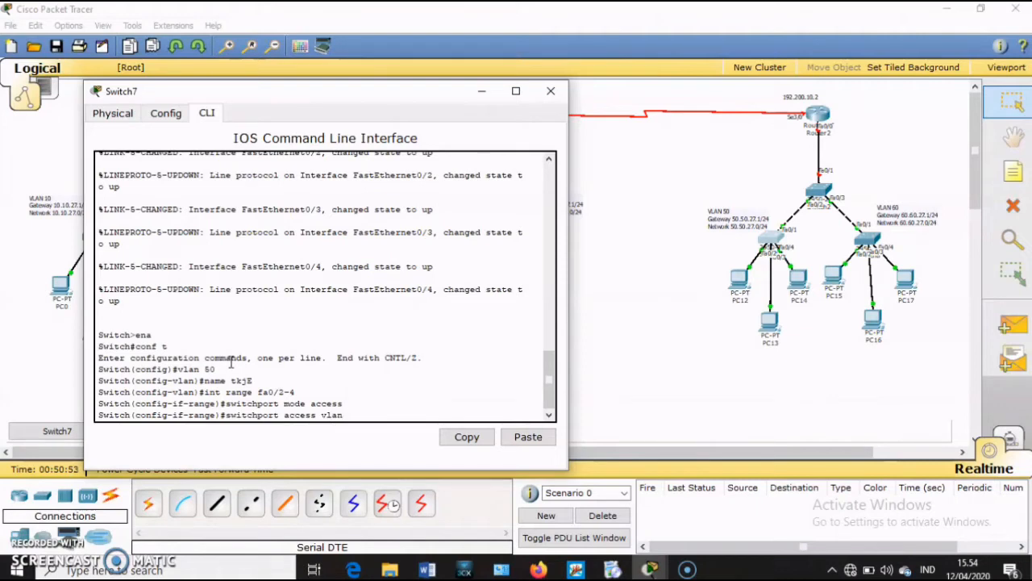
{"action": "type", "text": " 50"}
{"action": "key", "text": "Return"}
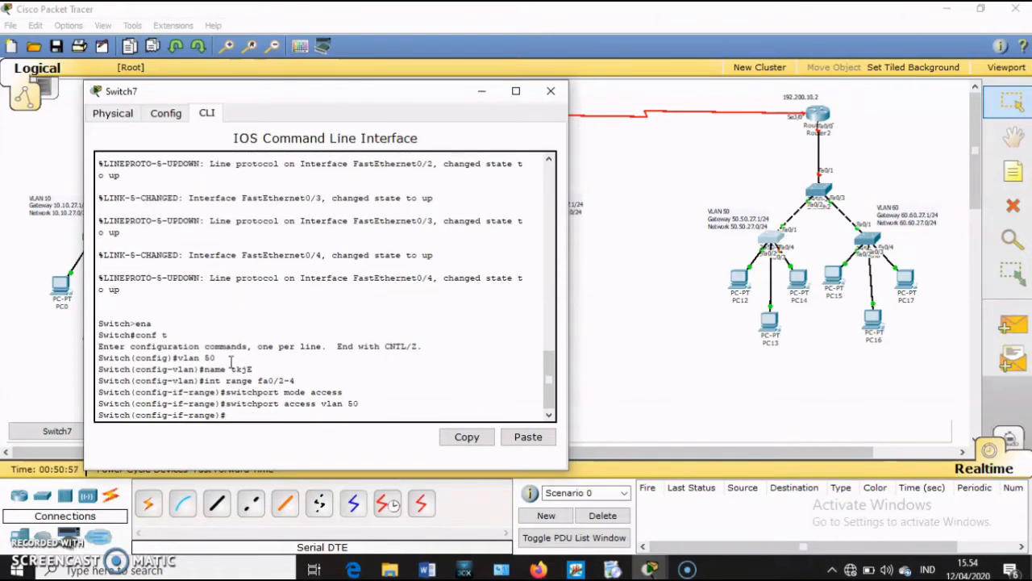
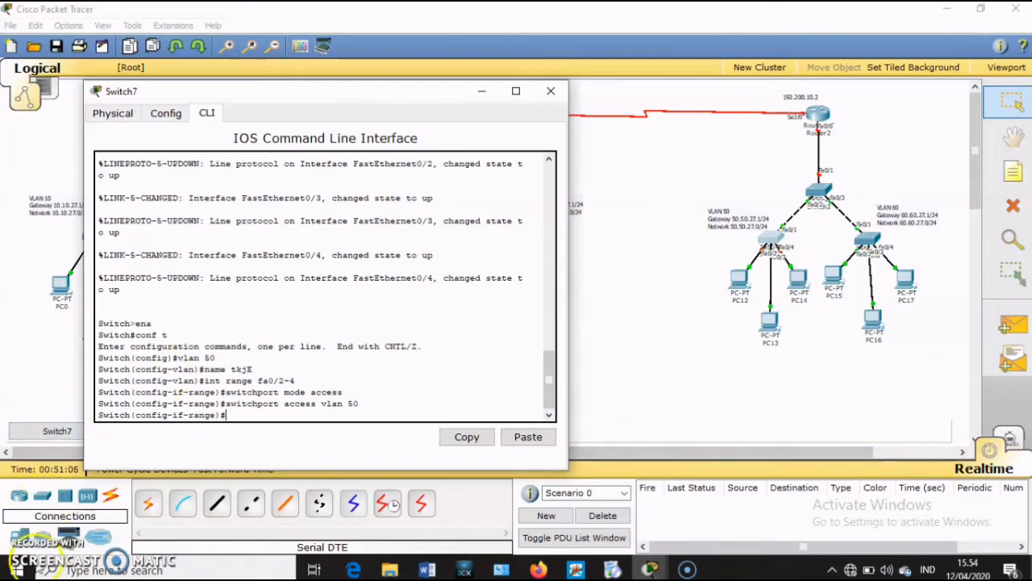
{"action": "left_click", "coordinate": [206, 474]}
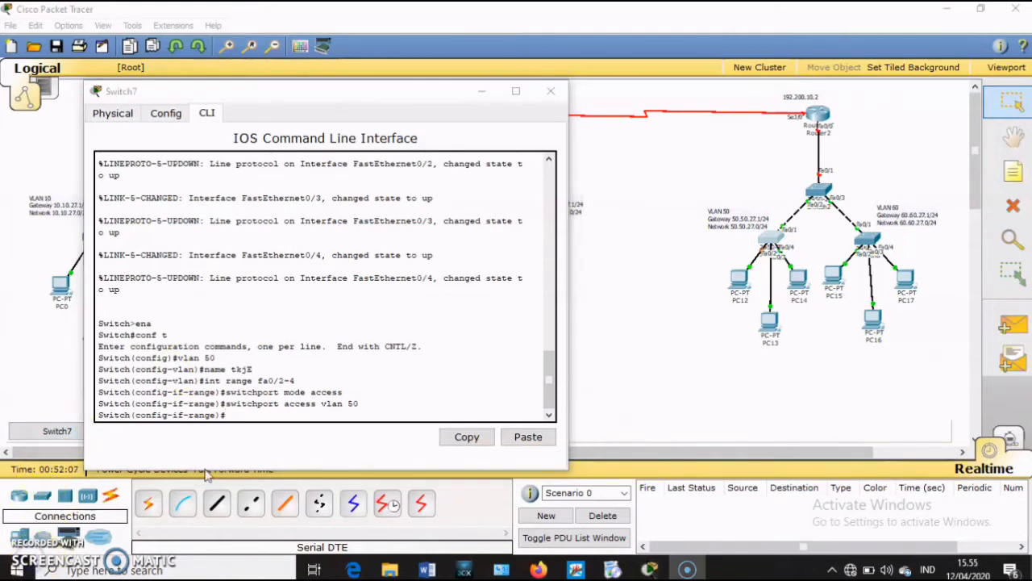
{"action": "left_click", "coordinate": [234, 414]}
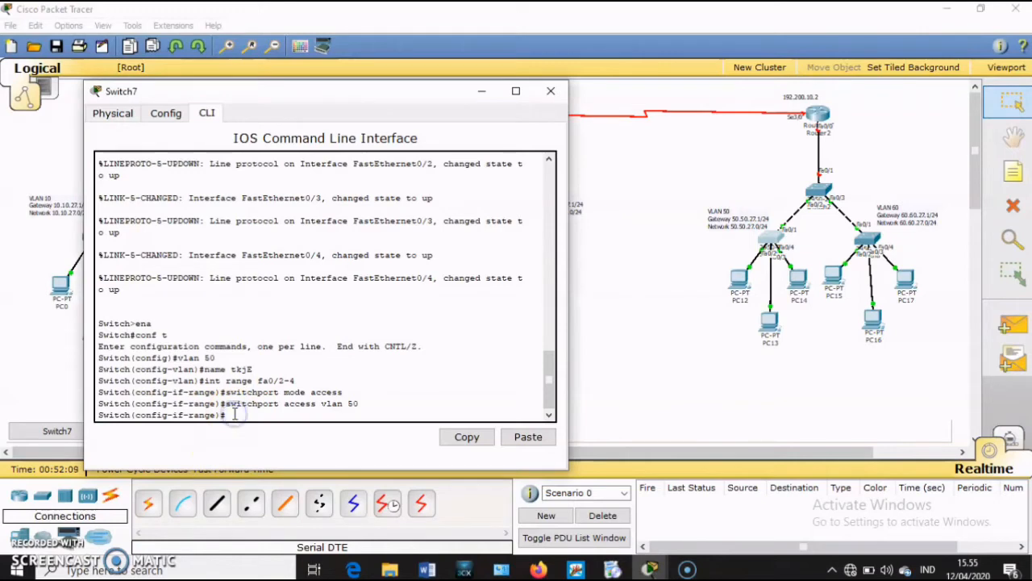
{"action": "type", "text": "ex"}
{"action": "key", "text": "Return"}
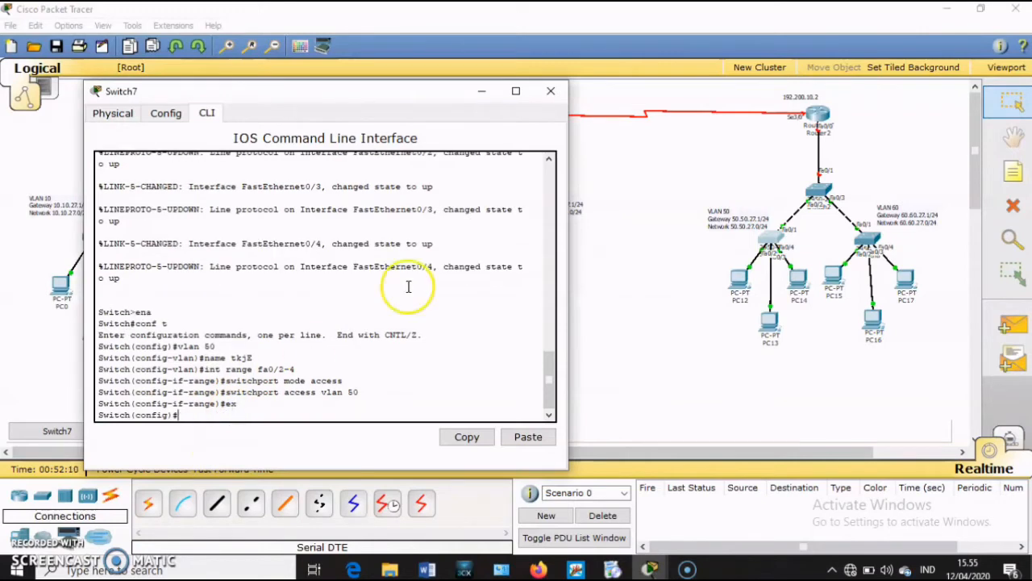
{"action": "left_click", "coordinate": [551, 90]}
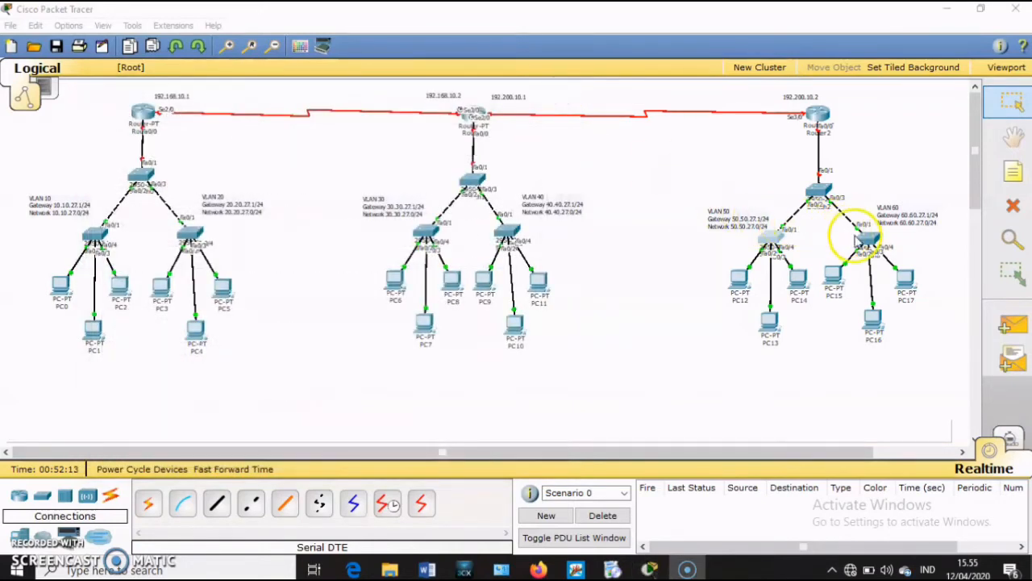
Step: Open the command line of Switch8, the VLAN 60 access switch, and enter global configuration mode
{"action": "left_click", "coordinate": [864, 234]}
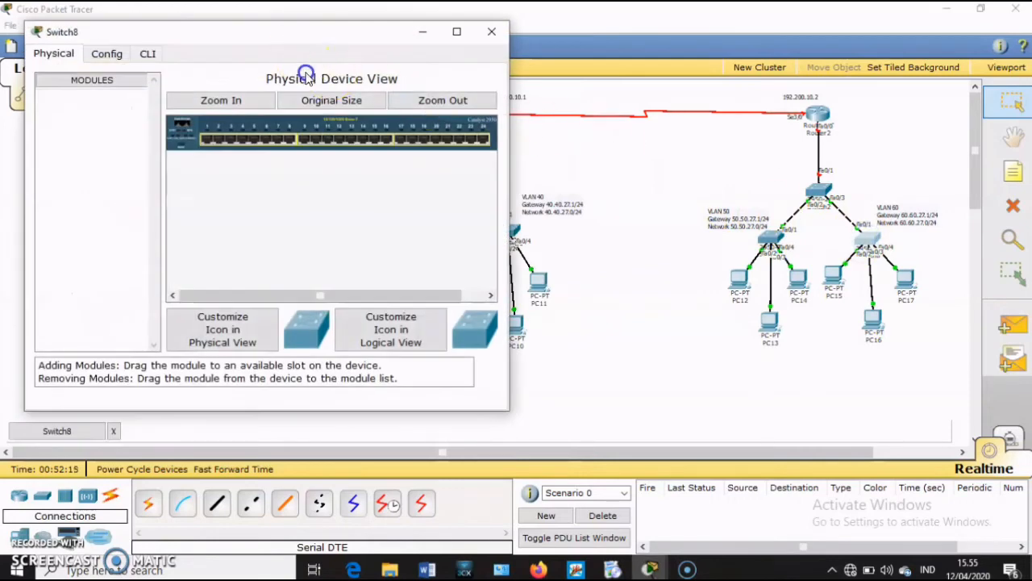
{"action": "left_click_drag", "start_coordinate": [327, 41], "coordinate": [361, 88]}
{"action": "left_click", "coordinate": [190, 100]}
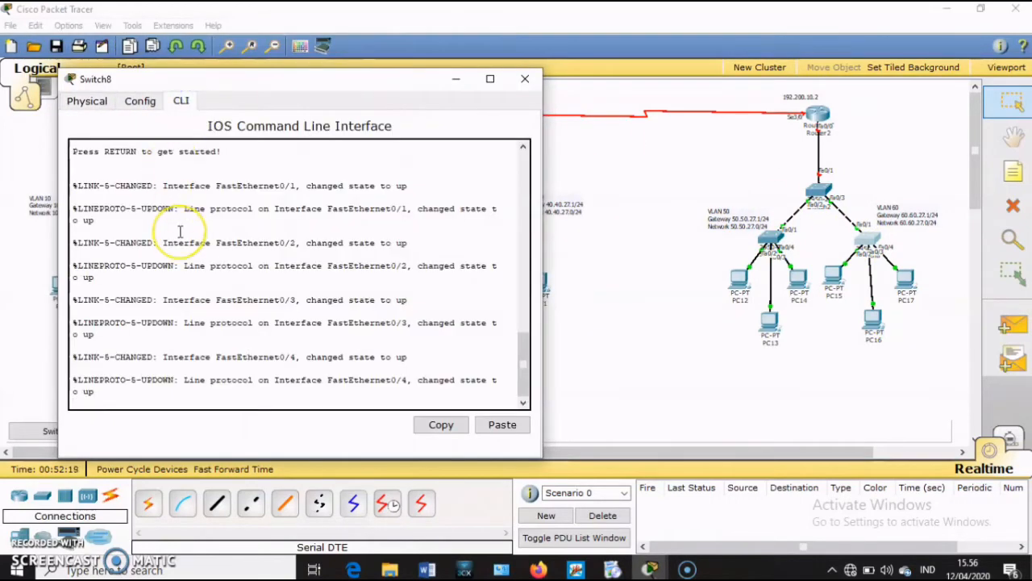
{"action": "key", "text": "Return"}
{"action": "type", "text": "ena"}
{"action": "key", "text": "Return"}
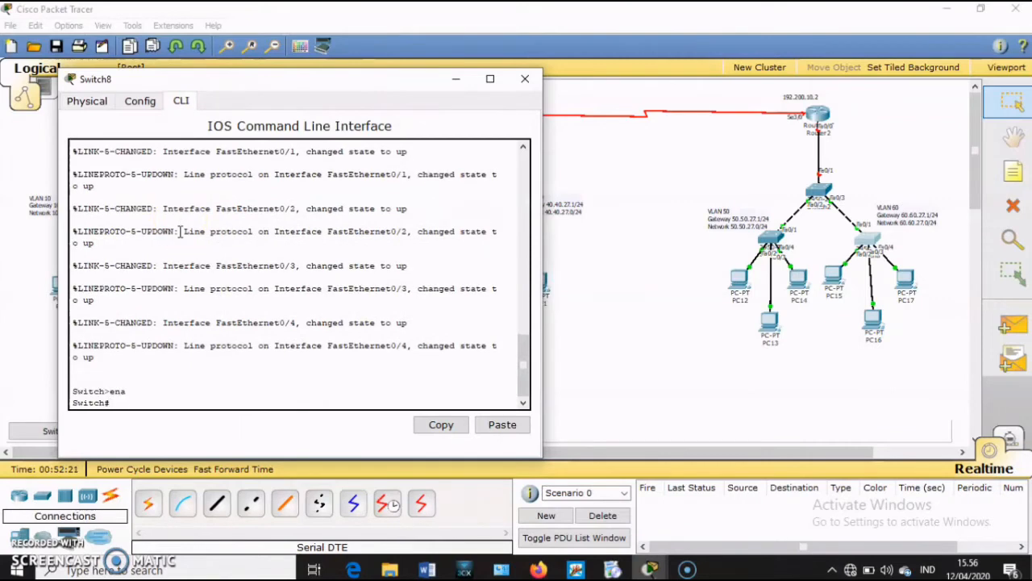
{"action": "type", "text": "conf t"}
{"action": "key", "text": "Return"}
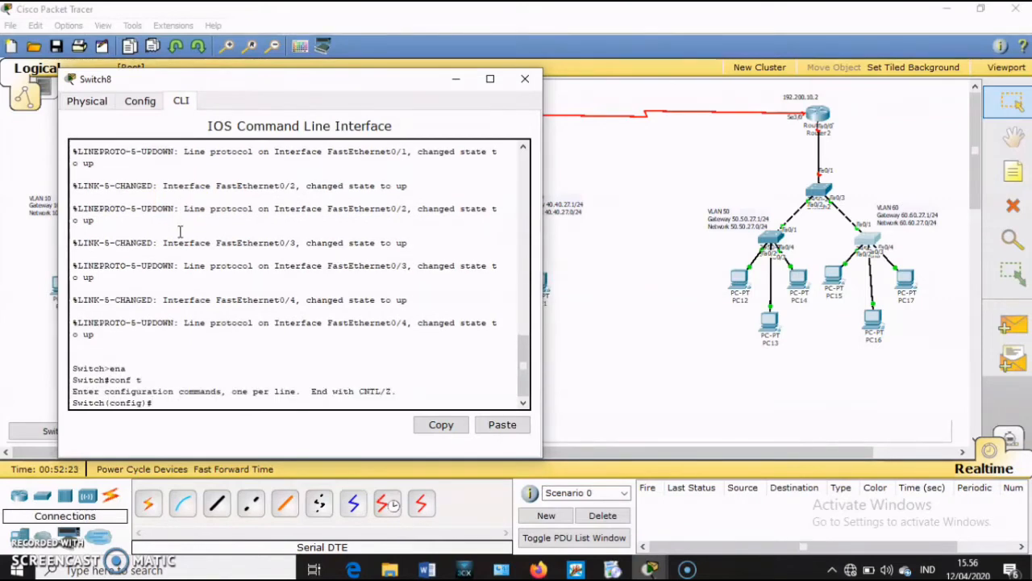
Step: Create VLAN 60 on Switch8 and name it tkjF
{"action": "type", "text": "vlan 60"}
{"action": "key", "text": "Return"}
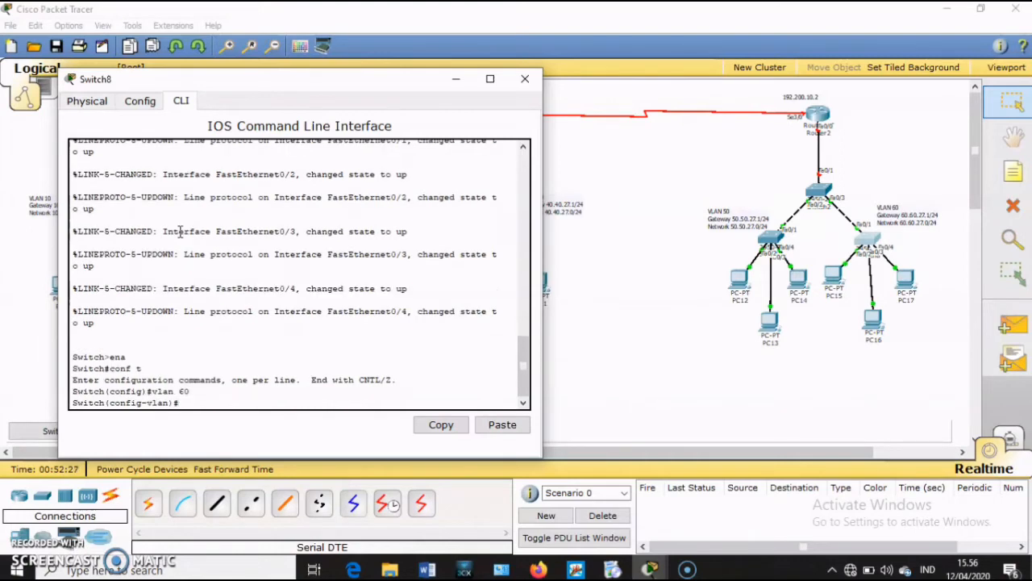
{"action": "type", "text": "name tk3"}
{"action": "type", "text": "F"}
{"action": "key", "text": "Return"}
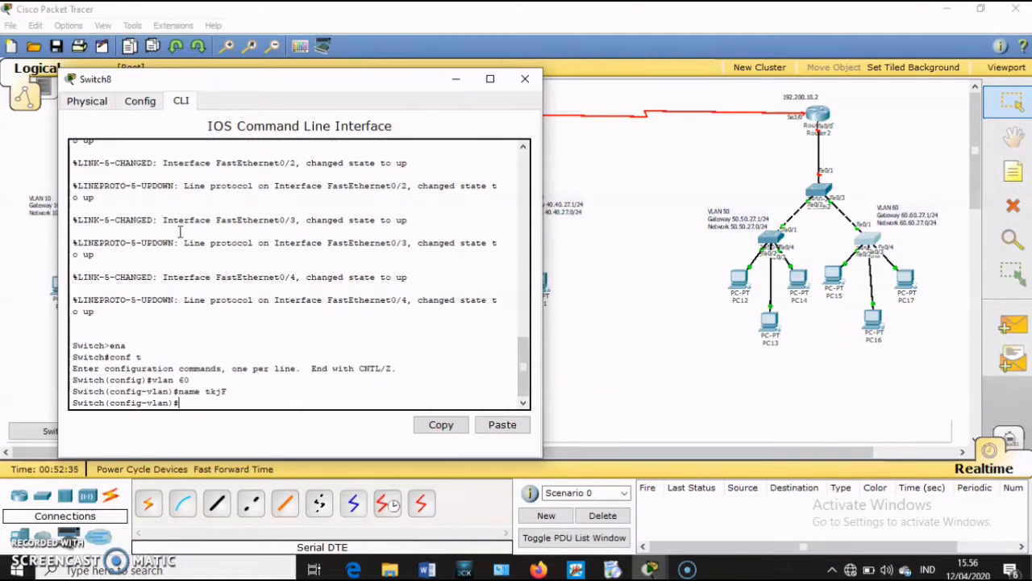
Step: Select the interface range fa0/2-4 on Switch8 and set its switchport mode to access
{"action": "type", "text": "int range fa0/2-4"}
{"action": "key", "text": "Return"}
{"action": "type", "text": "sw"}
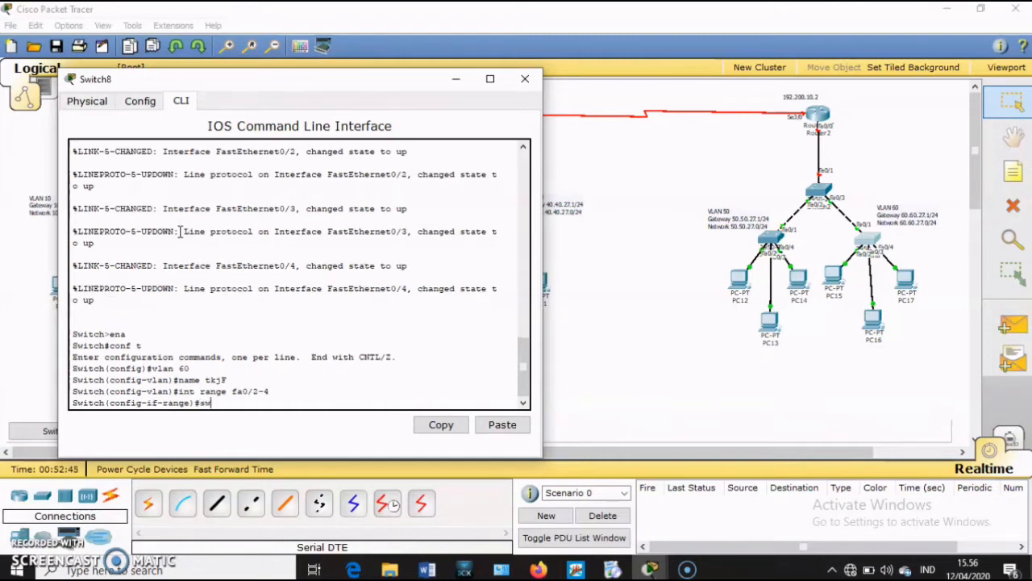
{"action": "type", "text": "itchport mode access"}
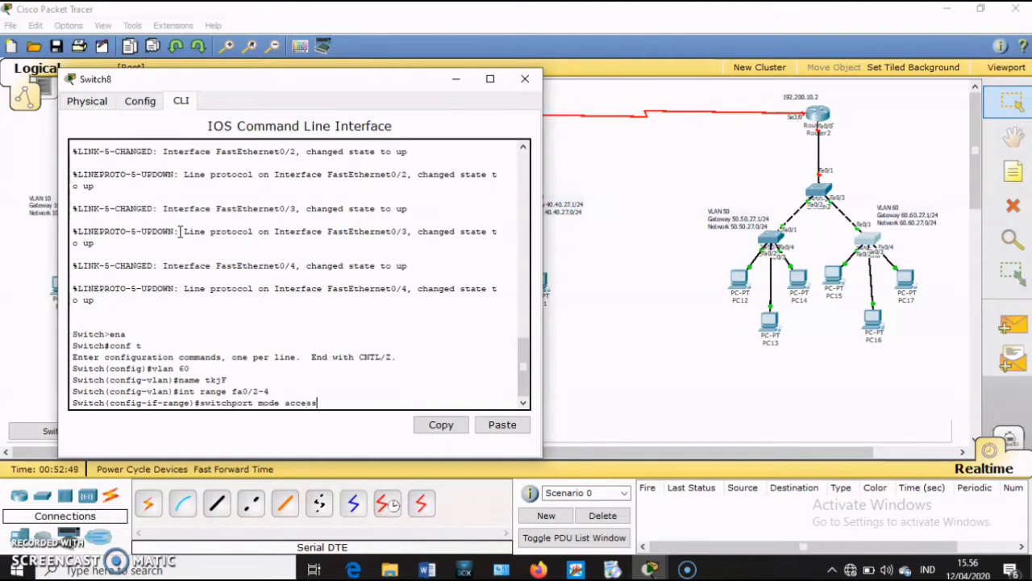
{"action": "key", "text": "Return"}
Step: Assign Switch8's ports fa0/2-4 to access VLAN 60, exit interface configuration and close the switch's window
{"action": "type", "text": "switch"}
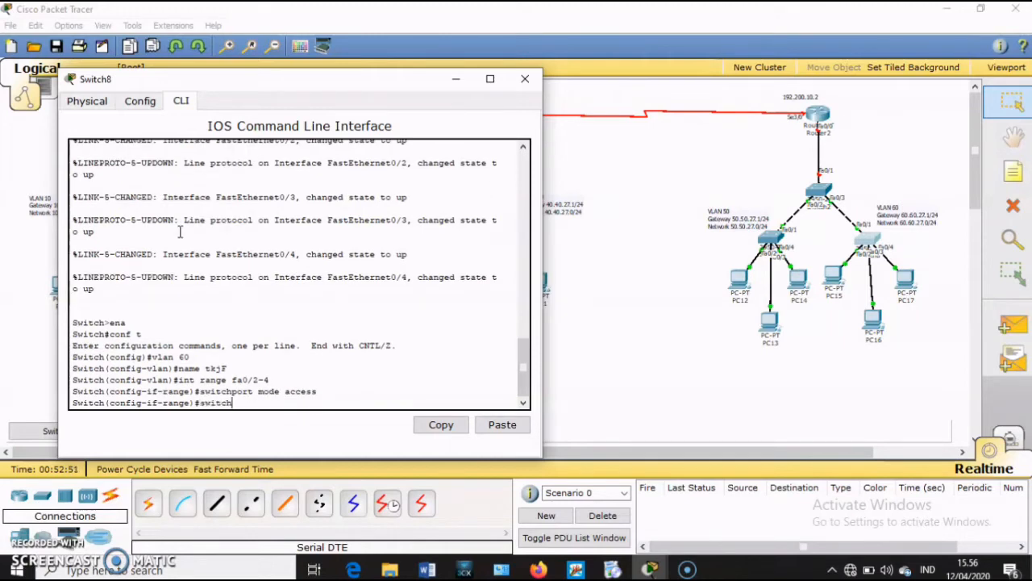
{"action": "type", "text": "port access vlan 60"}
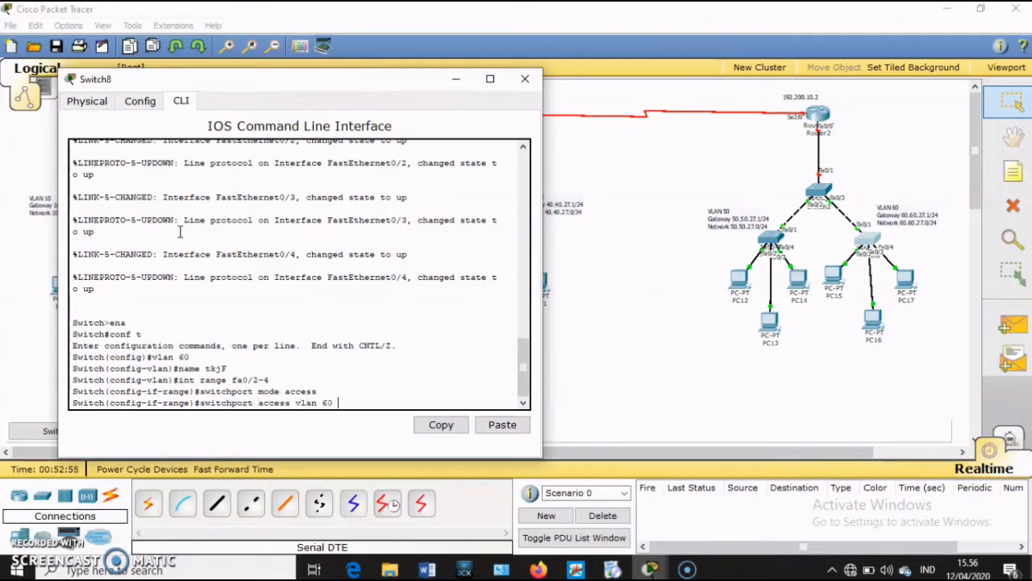
{"action": "key", "text": "Return"}
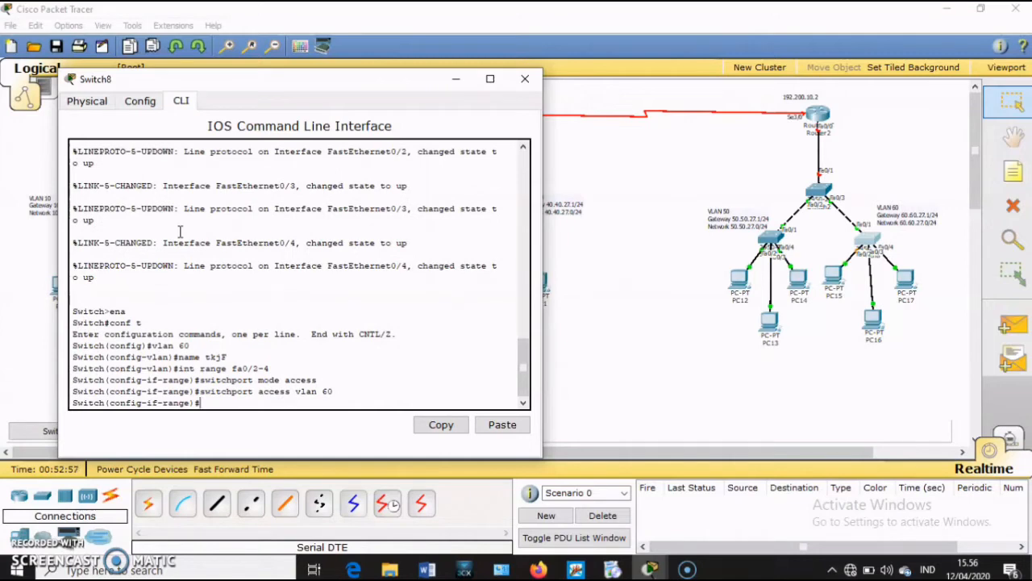
{"action": "type", "text": "ex"}
{"action": "key", "text": "Return"}
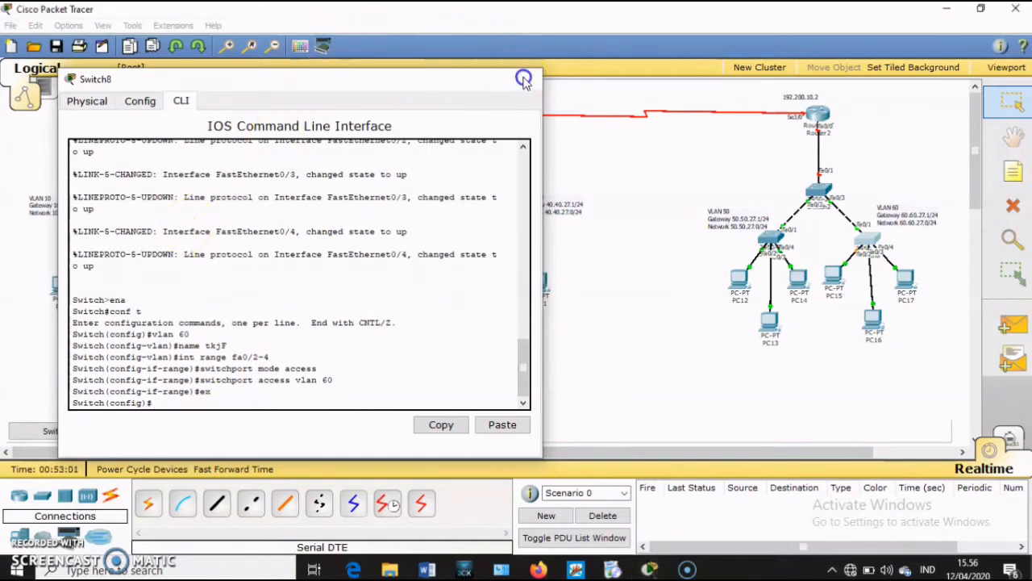
{"action": "left_click", "coordinate": [525, 79]}
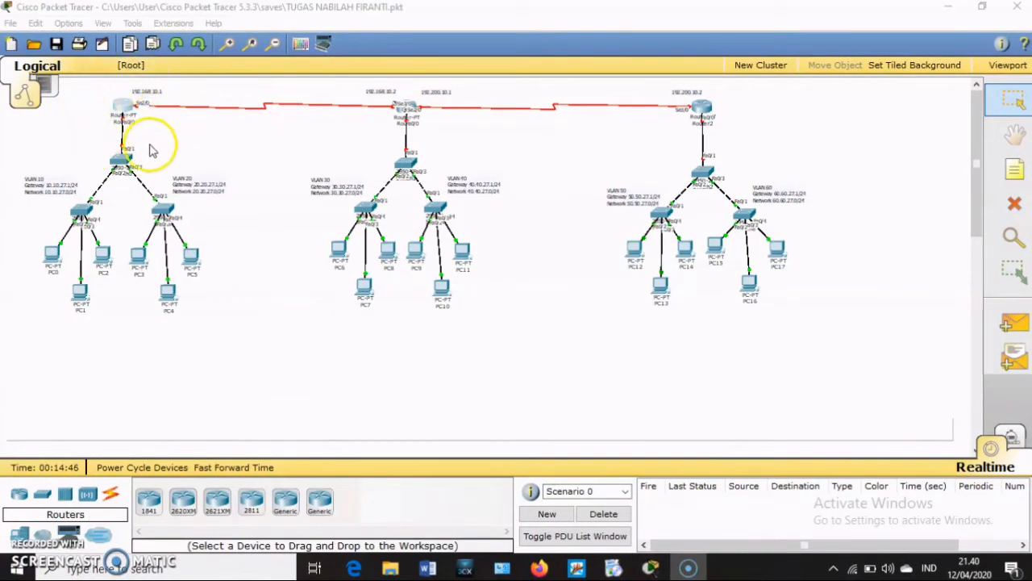
Step: Open the command line of Router0, the router serving VLANs 10 and 20, and enter global configuration mode
{"action": "left_click", "coordinate": [123, 107]}
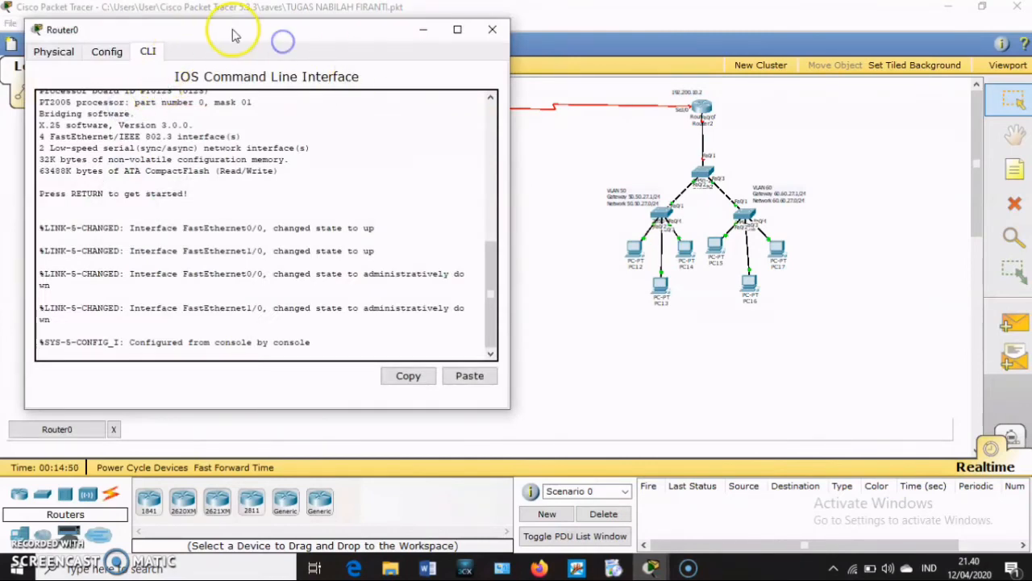
{"action": "left_click_drag", "start_coordinate": [254, 31], "coordinate": [549, 95]}
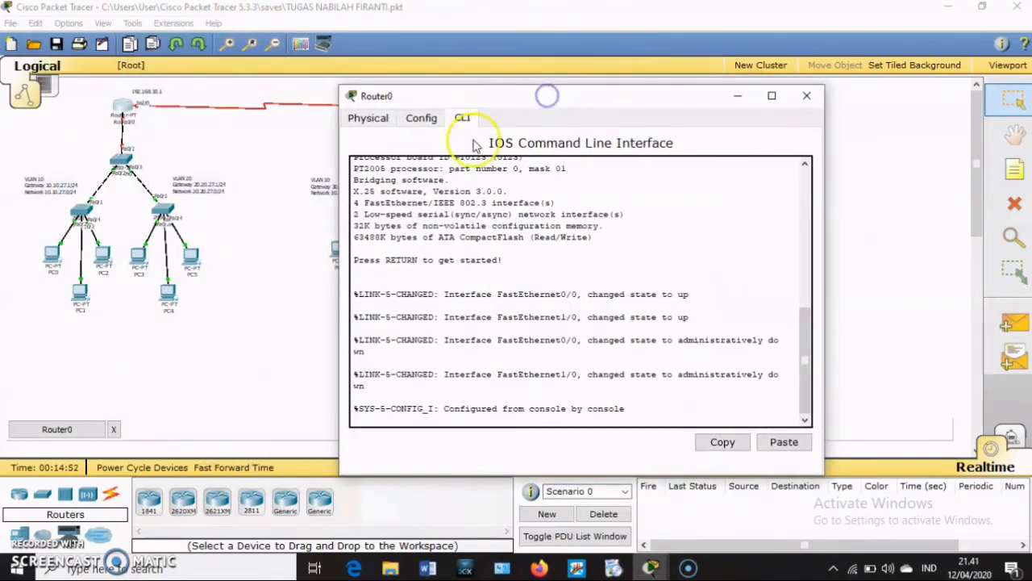
{"action": "left_click", "coordinate": [419, 426]}
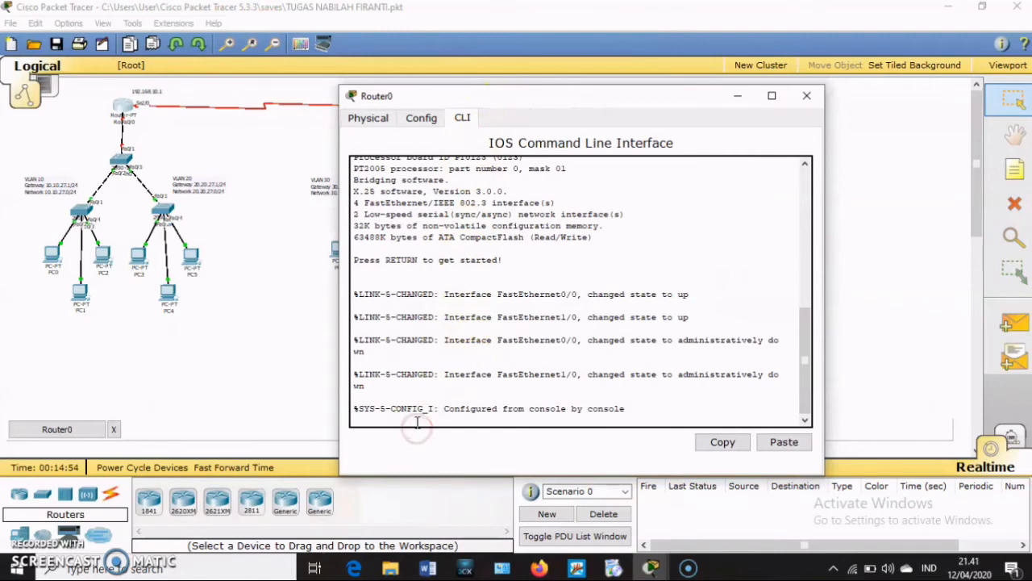
{"action": "key", "text": "Return"}
{"action": "type", "text": "ena"}
{"action": "key", "text": "Return"}
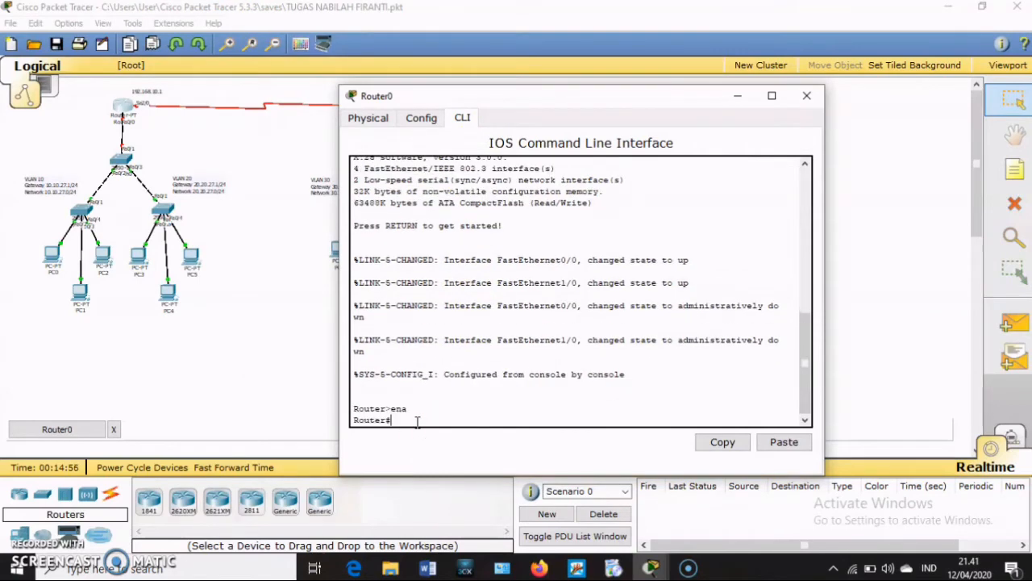
{"action": "type", "text": "conf t"}
{"action": "key", "text": "Return"}
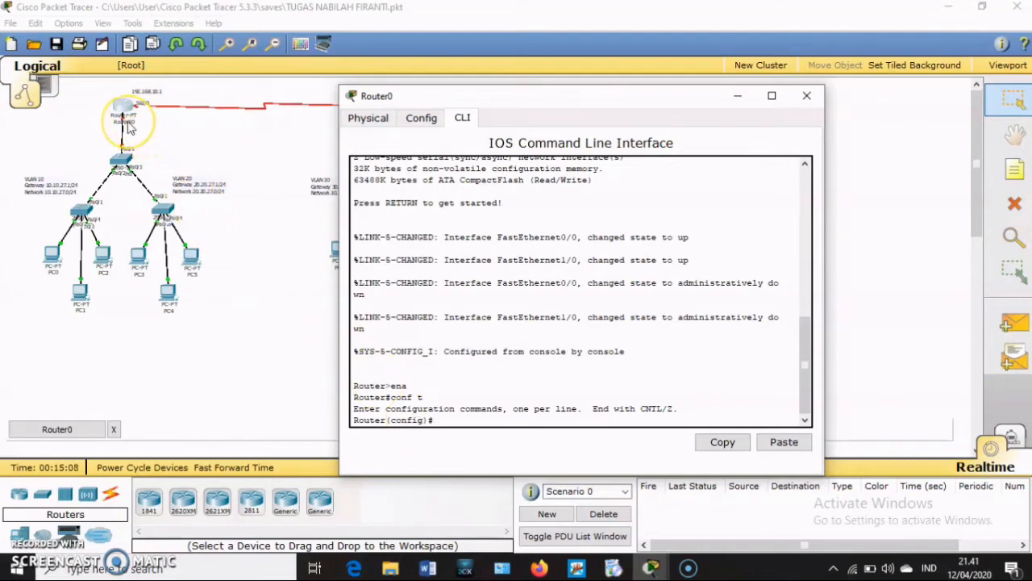
Step: Create subinterface fa0/0.10 on Router0 and set its encapsulation to dot1q for VLAN 10
{"action": "type", "text": "i"}
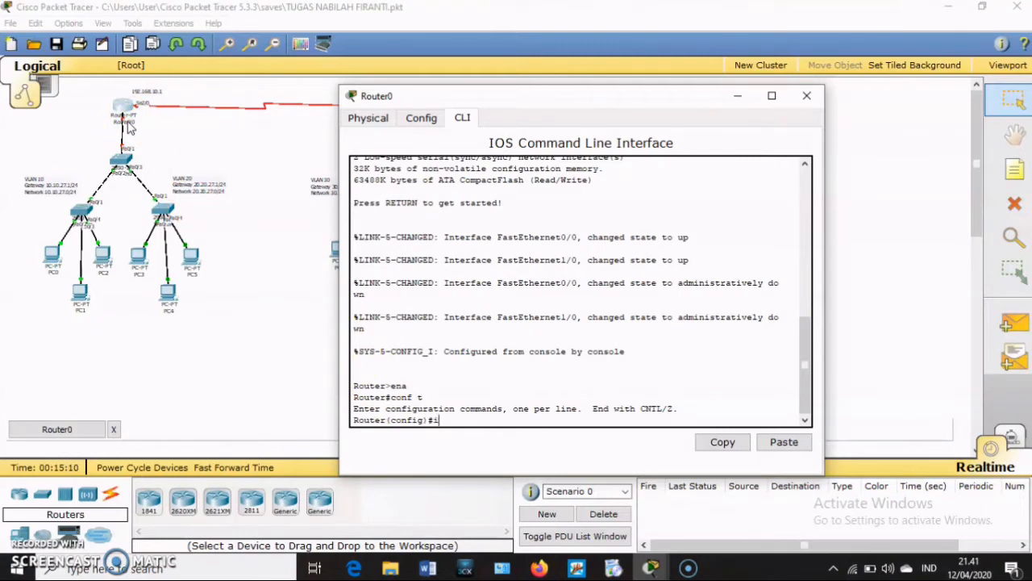
{"action": "type", "text": "nt fa0/0.10"}
{"action": "key", "text": "Return"}
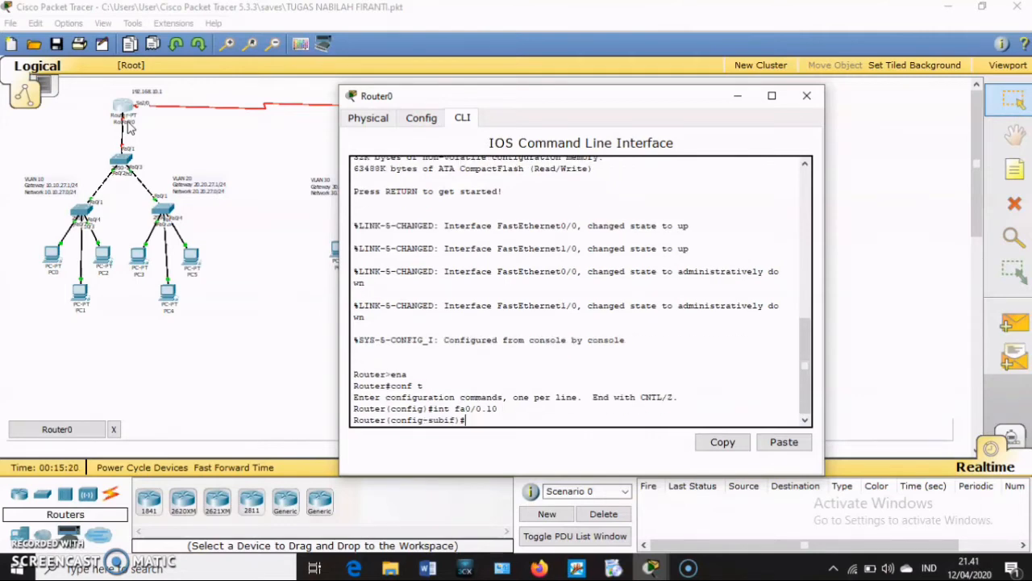
{"action": "type", "text": "encapsulation dot1q 10"}
{"action": "key", "text": "Return"}
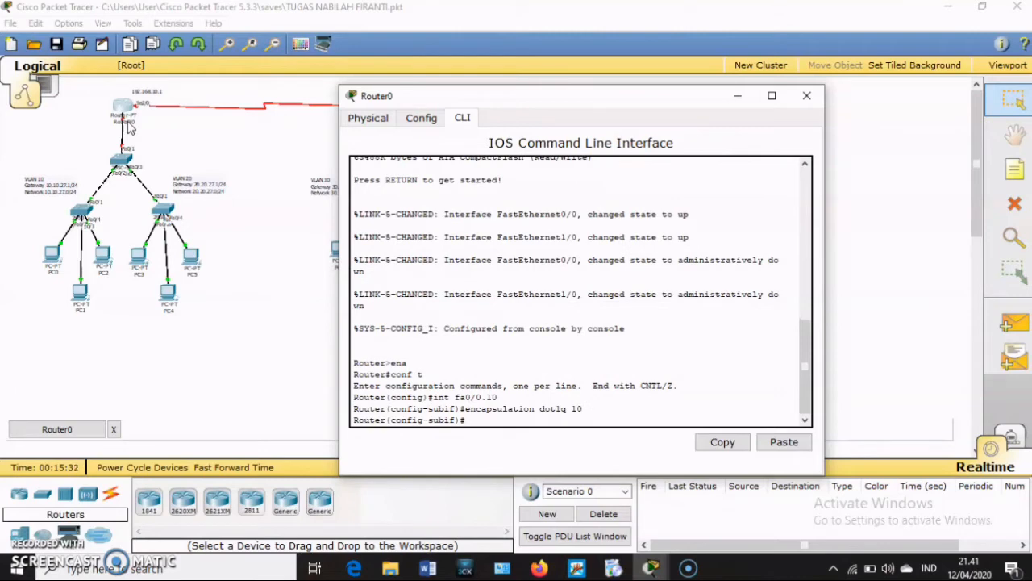
Step: Assign IP address 10.10.27.1 with subnet mask 255.255.255.0 to Router0's subinterface fa0/0.10
{"action": "type", "text": "ip add"}
{"action": "type", "text": "10.10.27."}
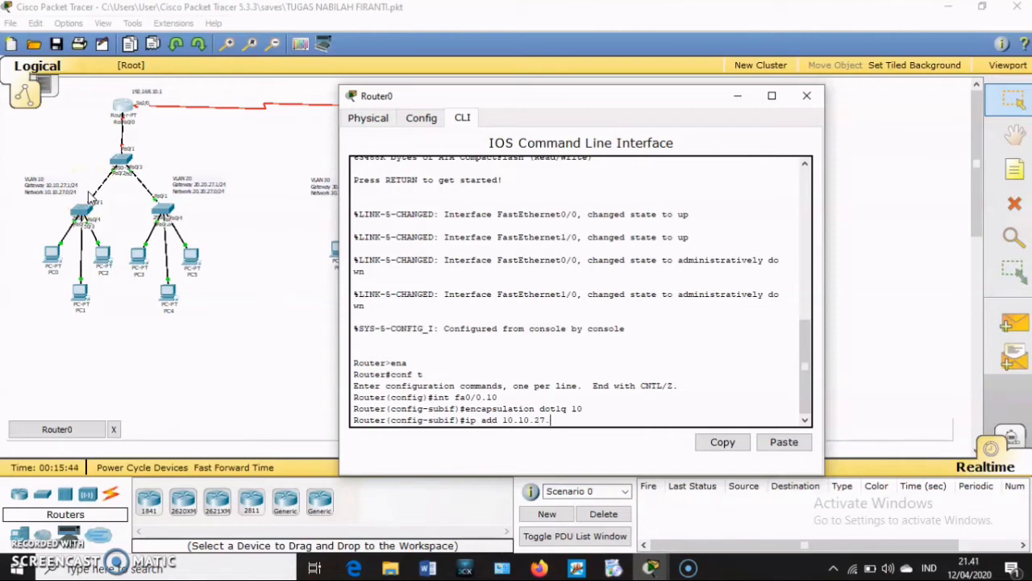
{"action": "type", "text": "1 255.255.255.0"}
{"action": "key", "text": "Return"}
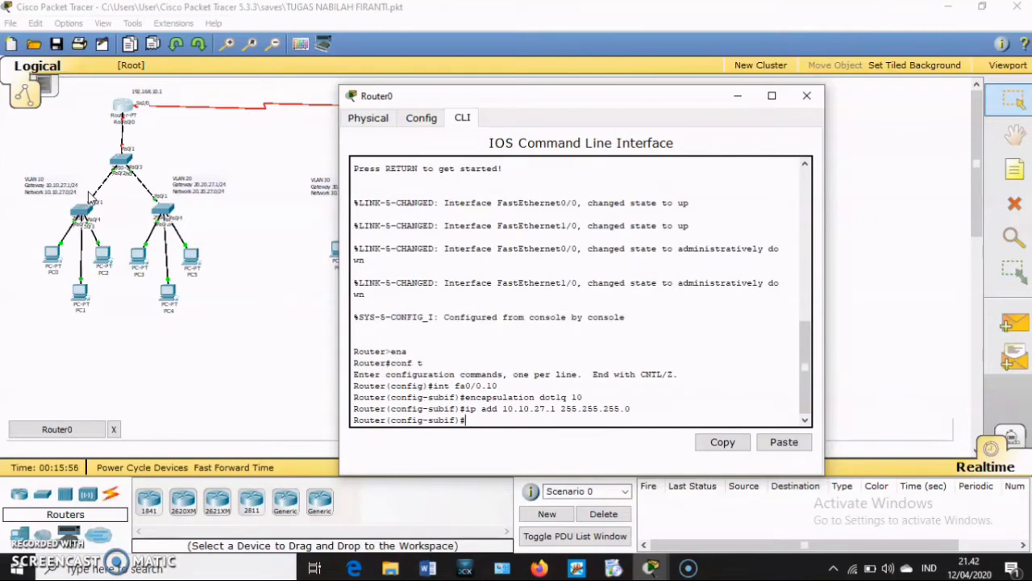
Step: Create subinterface fa0/0.20 on Router0 and set its encapsulation to dot1q for VLAN 20
{"action": "type", "text": "int fa0/0.20"}
{"action": "key", "text": "Return"}
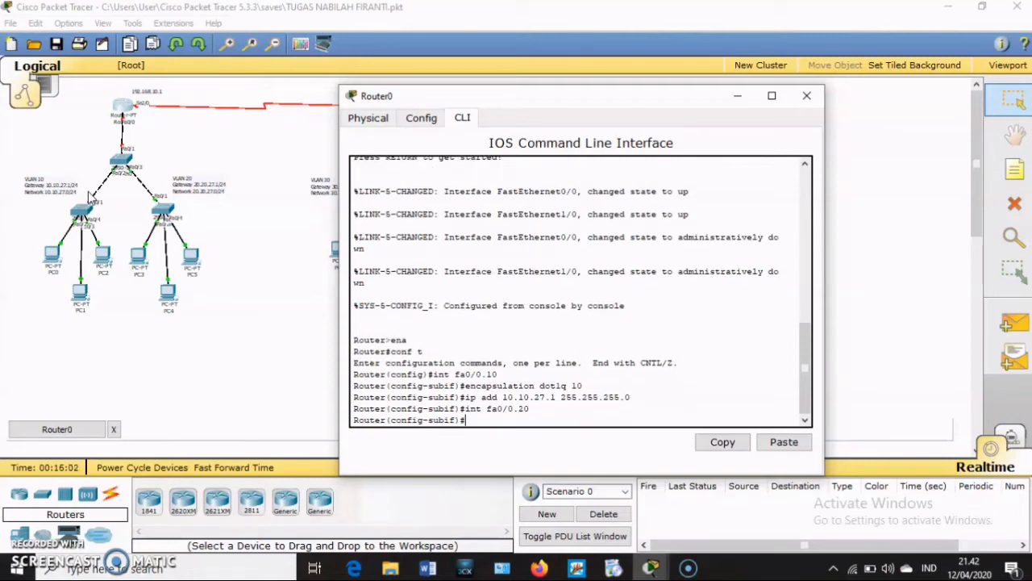
{"action": "type", "text": "encap "}
{"action": "type", "text": "ulation dot1q"}
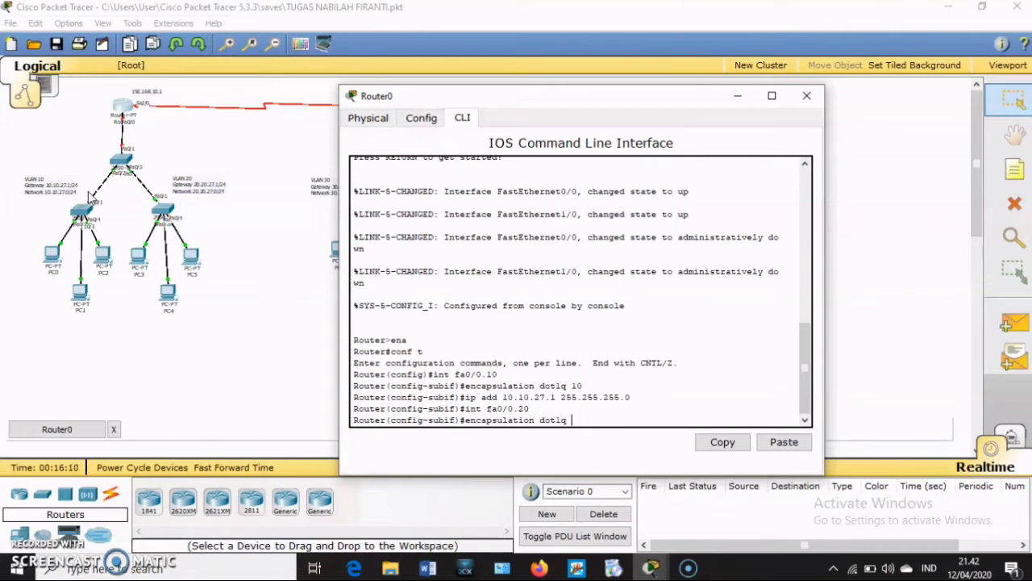
{"action": "type", "text": " 20"}
{"action": "key", "text": "Return"}
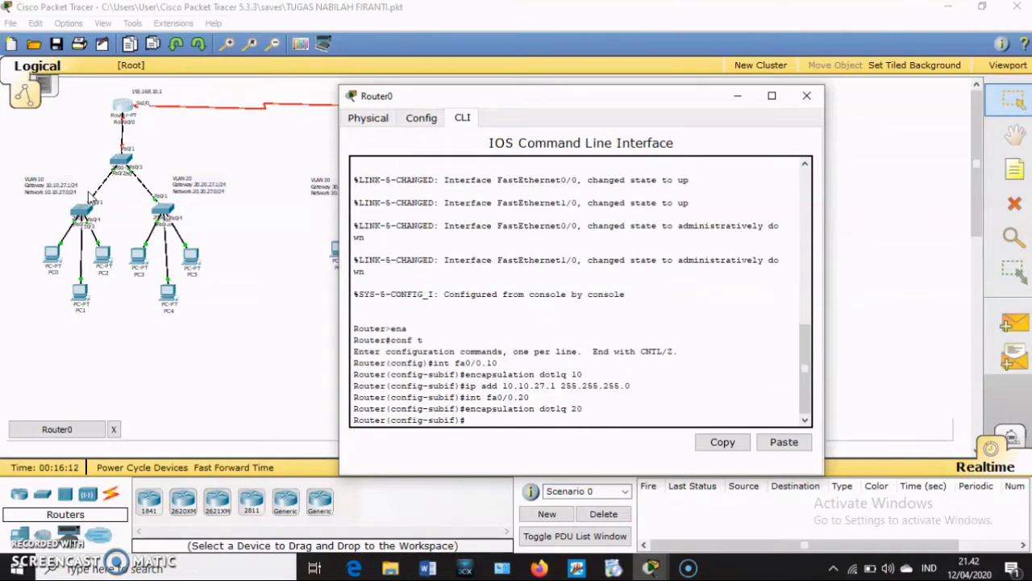
Step: Assign IP address 20.20.27.1 with subnet mask 255.255.255.0 to Router0's subinterface fa0/0.20 and return to global configuration mode
{"action": "type", "text": "ip add"}
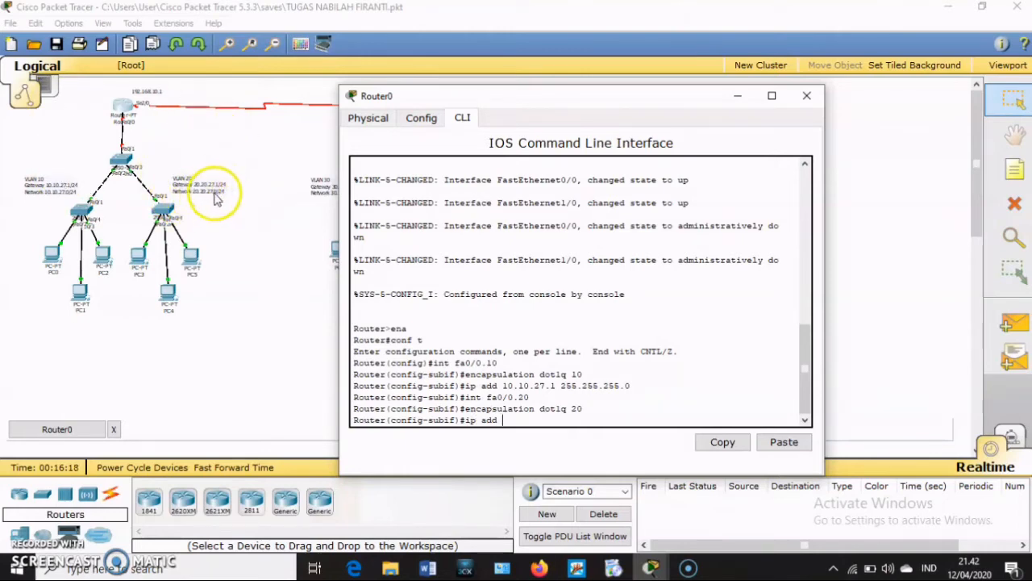
{"action": "type", "text": "20"}
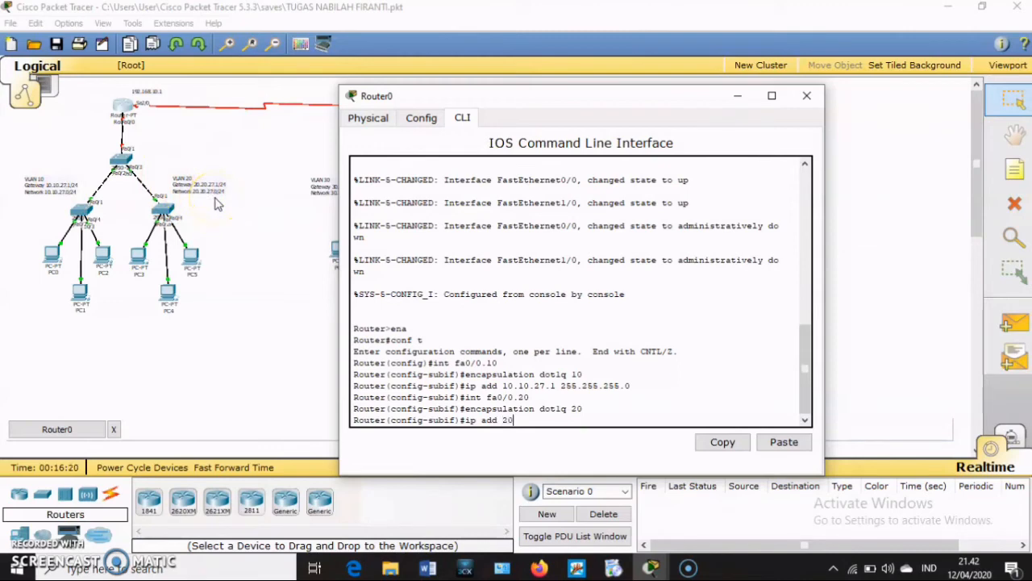
{"action": "type", "text": ".20.27.1 255.255.25"}
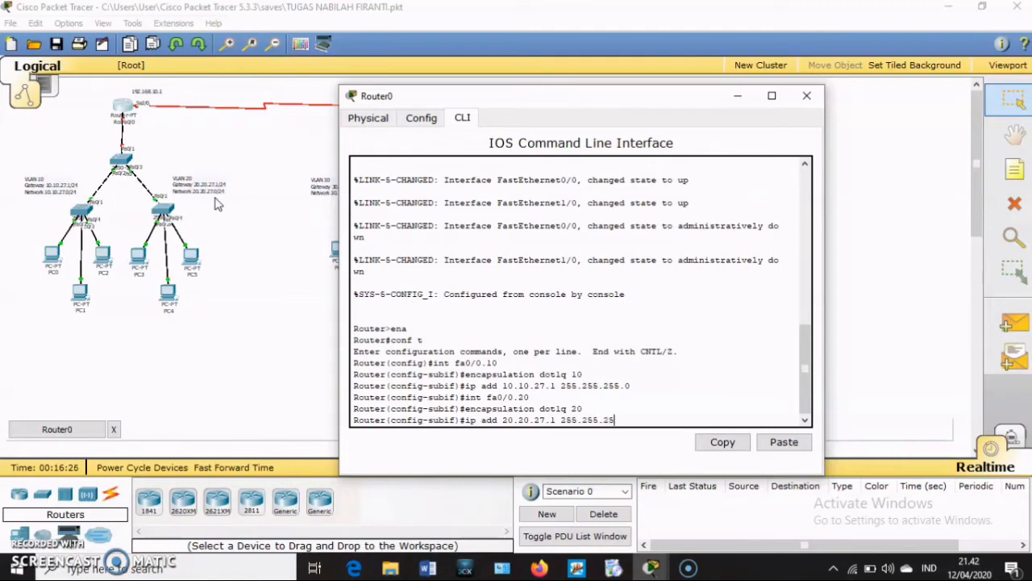
{"action": "type", "text": "5.0"}
{"action": "key", "text": "Return"}
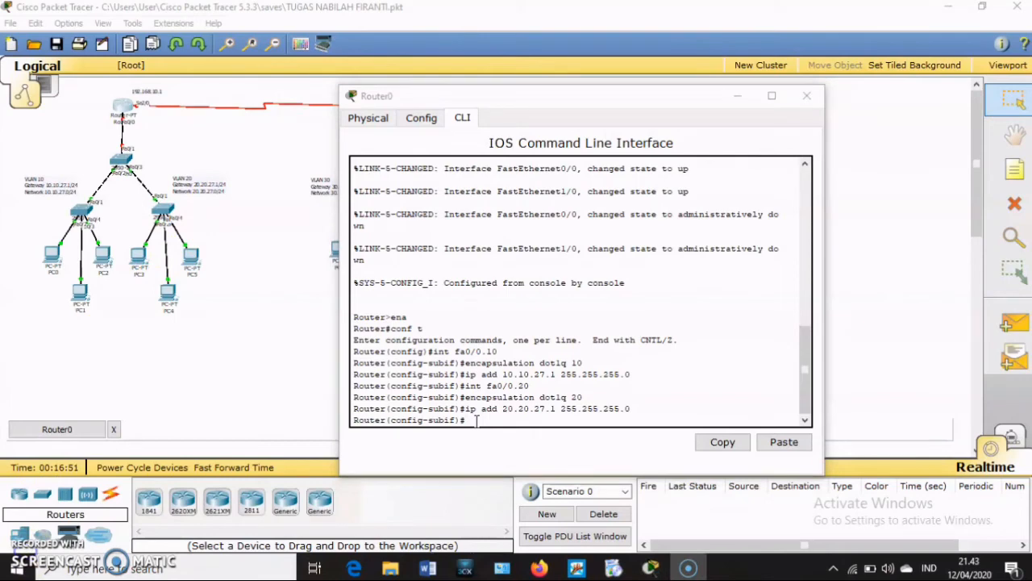
{"action": "left_click", "coordinate": [472, 420]}
{"action": "type", "text": "ex"}
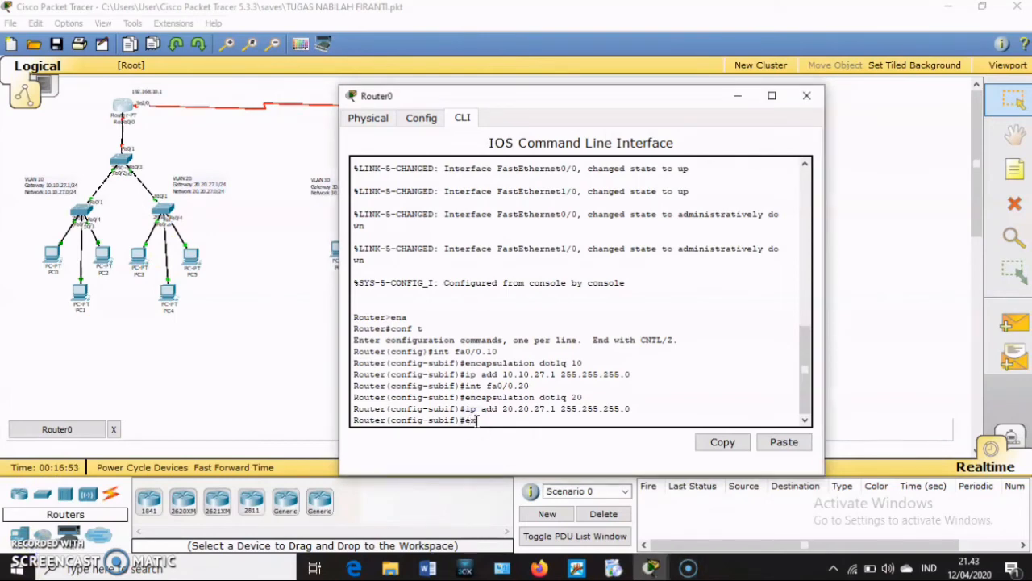
{"action": "key", "text": "Return"}
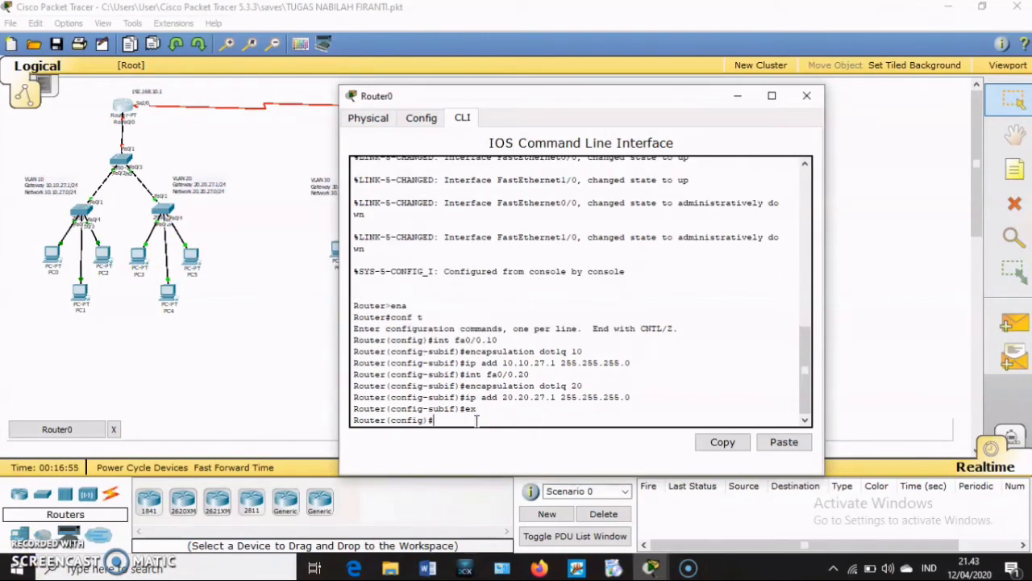
Step: Begin an interface command on Router0 and check the router's port labels in the topology
{"action": "type", "text": "int"}
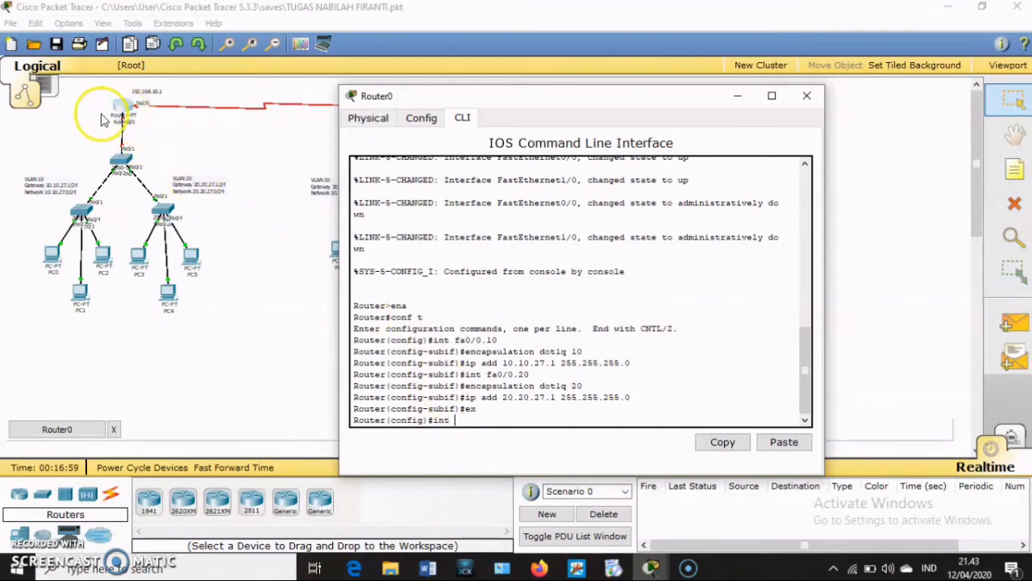
{"action": "left_click", "coordinate": [124, 123]}
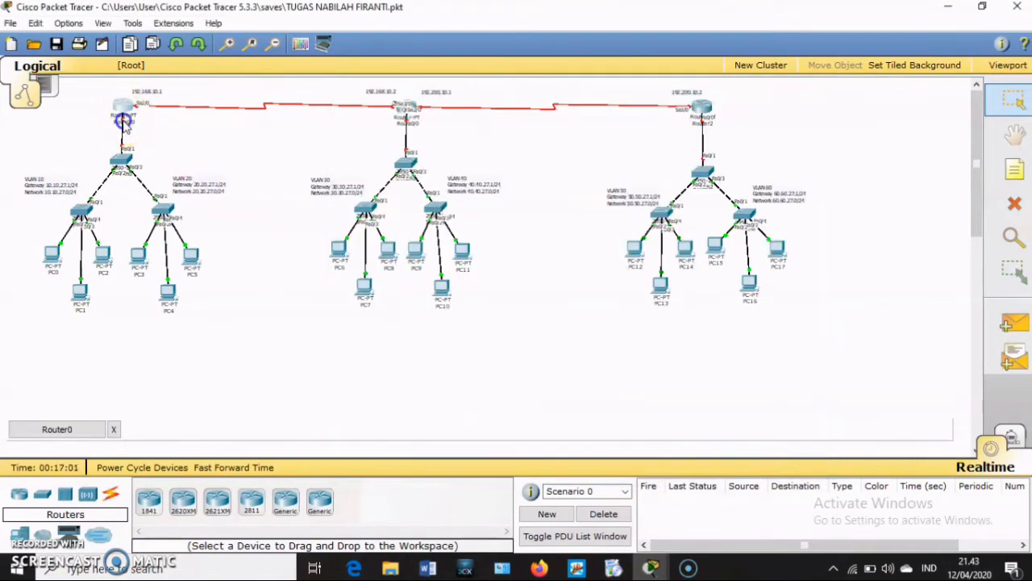
Step: Bring up interface fa0/0 on Router0 with no shutdown, exit to global configuration mode and close the router's window
{"action": "left_click", "coordinate": [58, 430]}
{"action": "type", "text": "fa0/0"}
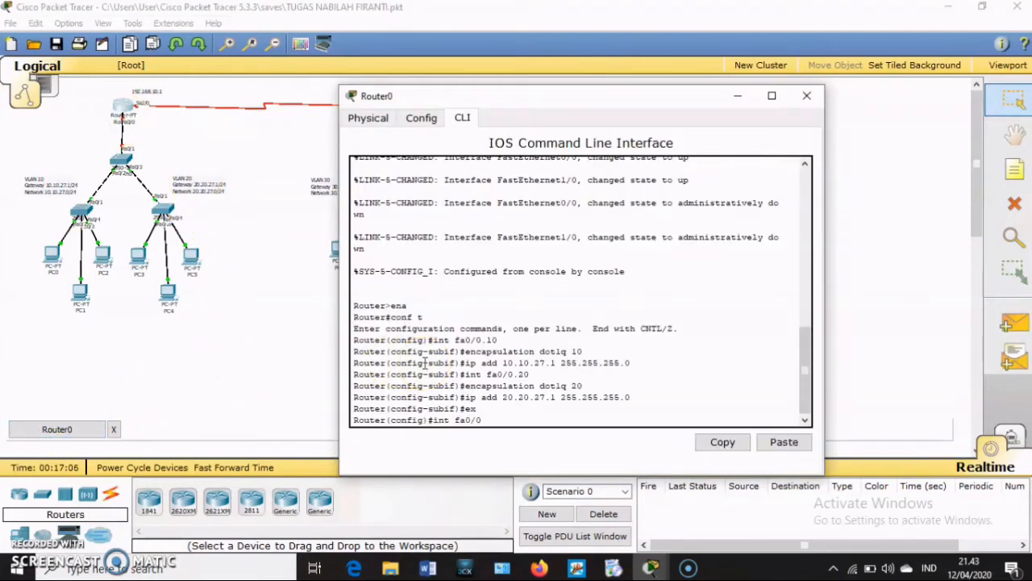
{"action": "key", "text": "Return"}
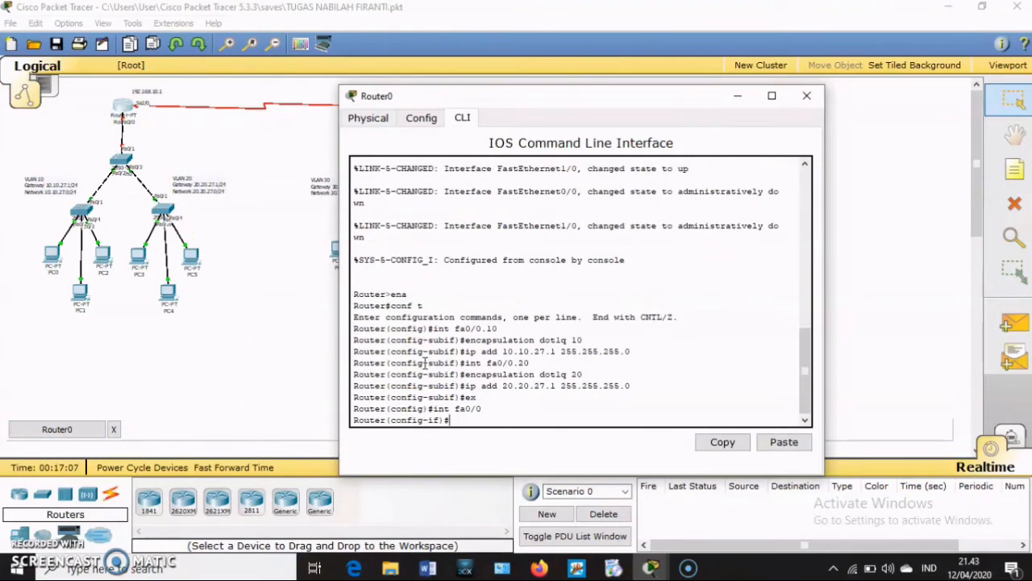
{"action": "type", "text": "no sh"}
{"action": "key", "text": "Return"}
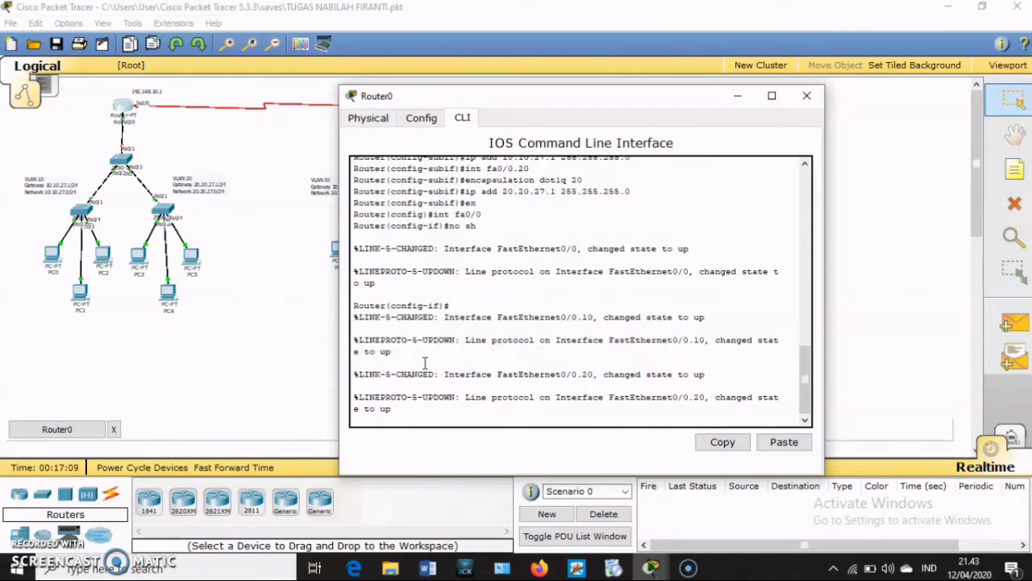
{"action": "key", "text": "Return"}
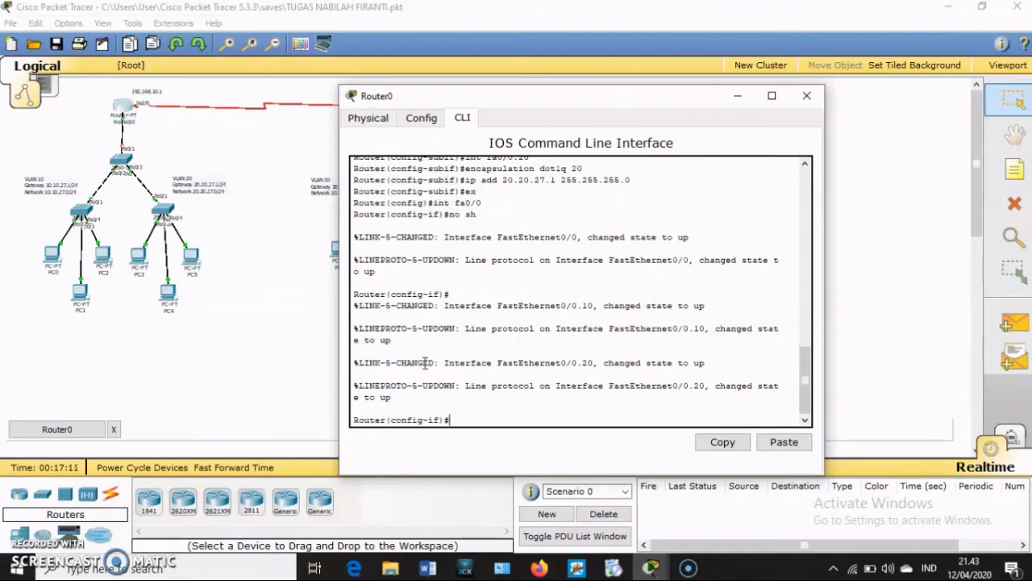
{"action": "type", "text": "ex"}
{"action": "key", "text": "Return"}
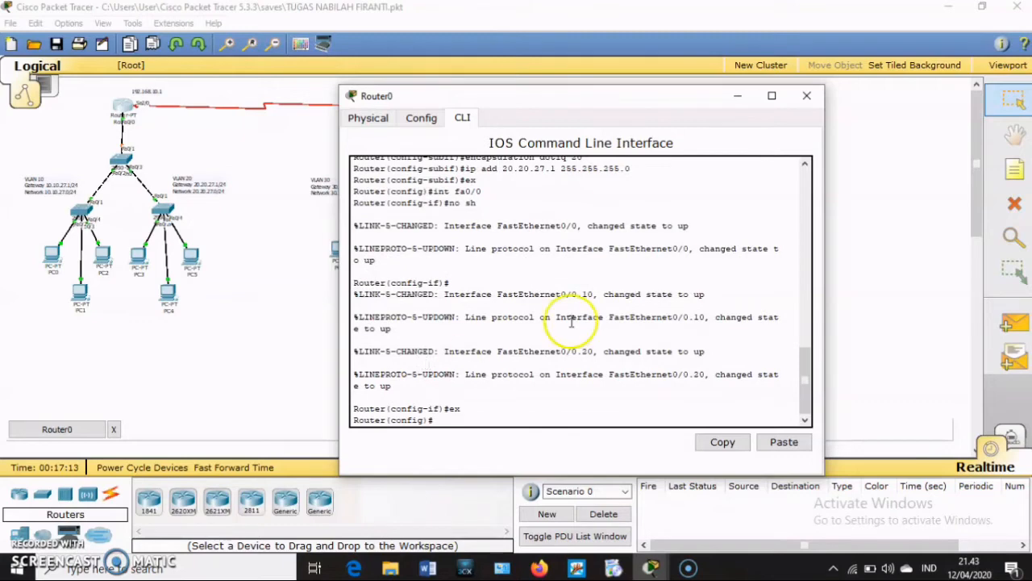
{"action": "left_click", "coordinate": [808, 94]}
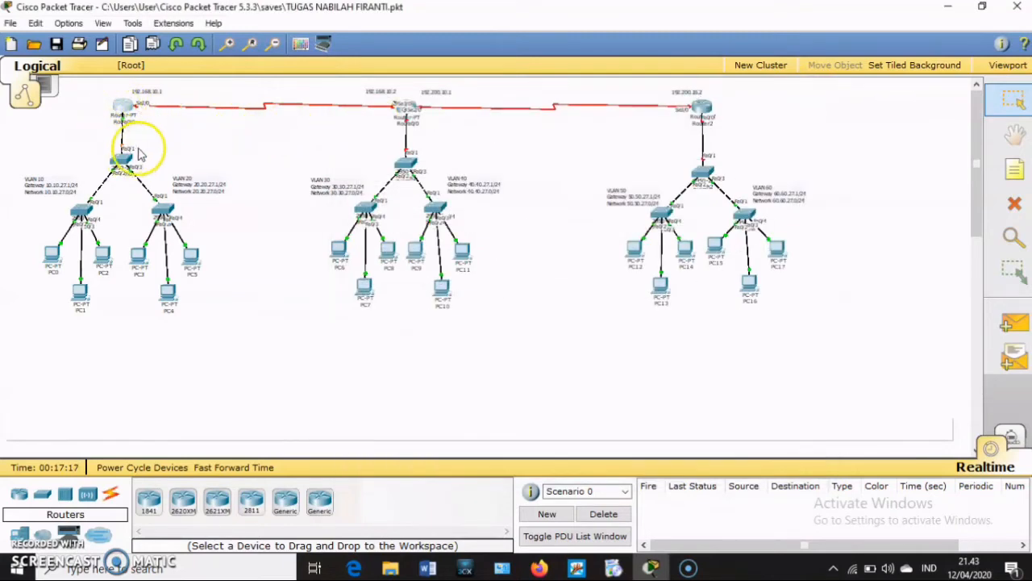
Step: Open Router1's command line clear of its network diagram and enter global configuration mode
{"action": "left_click", "coordinate": [403, 111]}
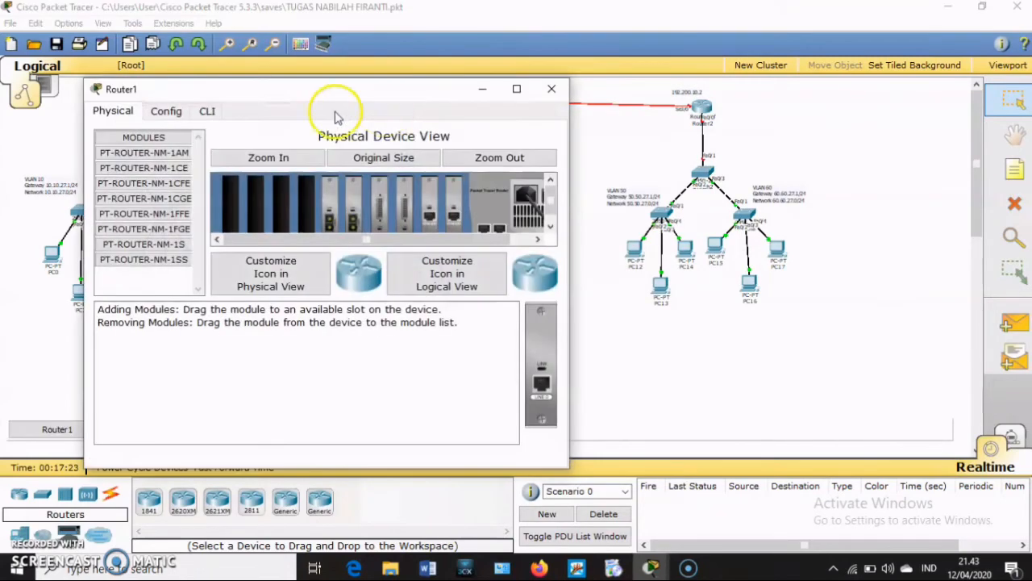
{"action": "left_click", "coordinate": [207, 112]}
{"action": "left_click_drag", "start_coordinate": [276, 98], "coordinate": [664, 76]}
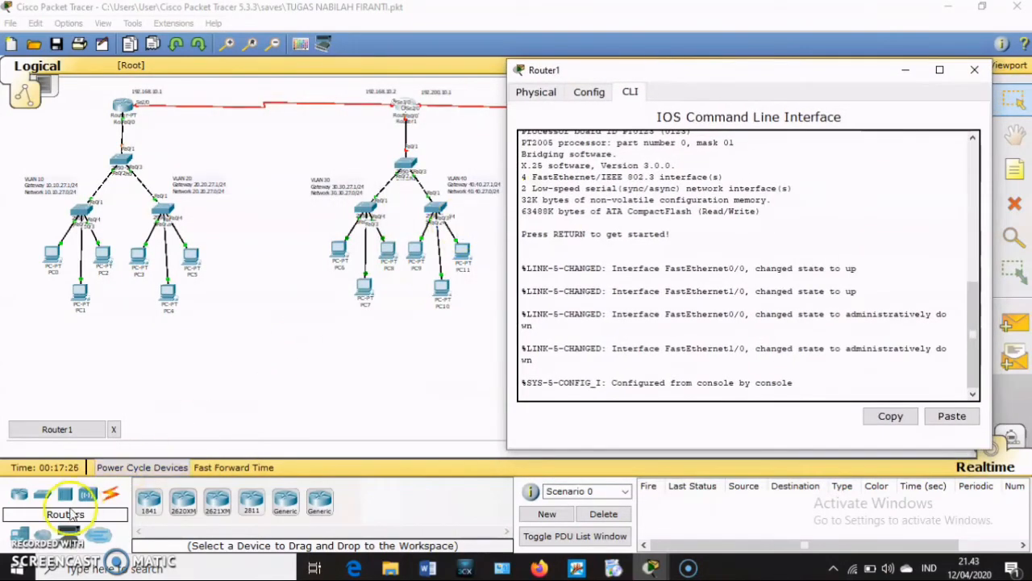
{"action": "left_click_drag", "start_coordinate": [652, 83], "coordinate": [748, 85]}
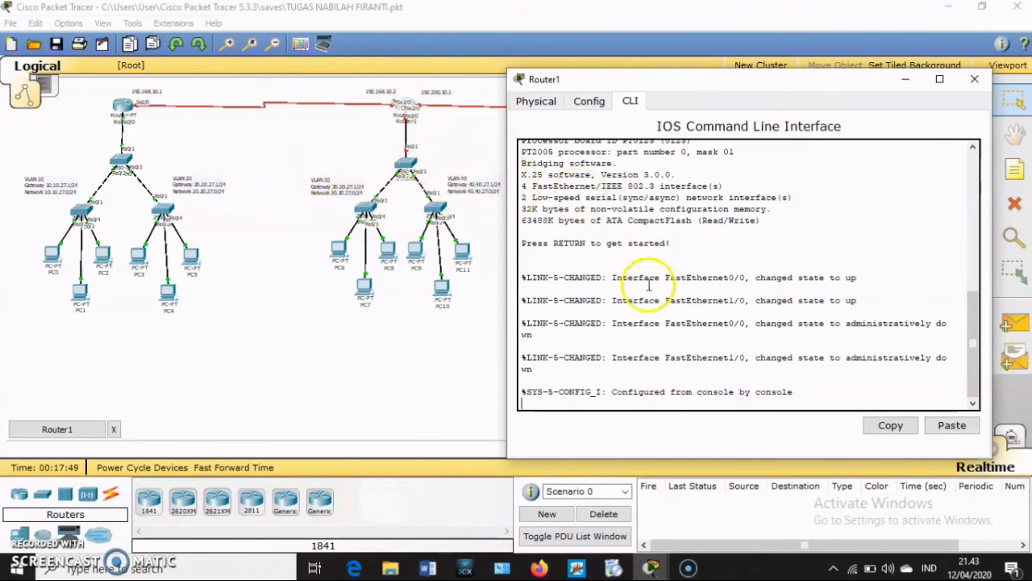
{"action": "left_click", "coordinate": [652, 329]}
{"action": "key", "text": "Return"}
{"action": "type", "text": "ena"}
{"action": "key", "text": "Return"}
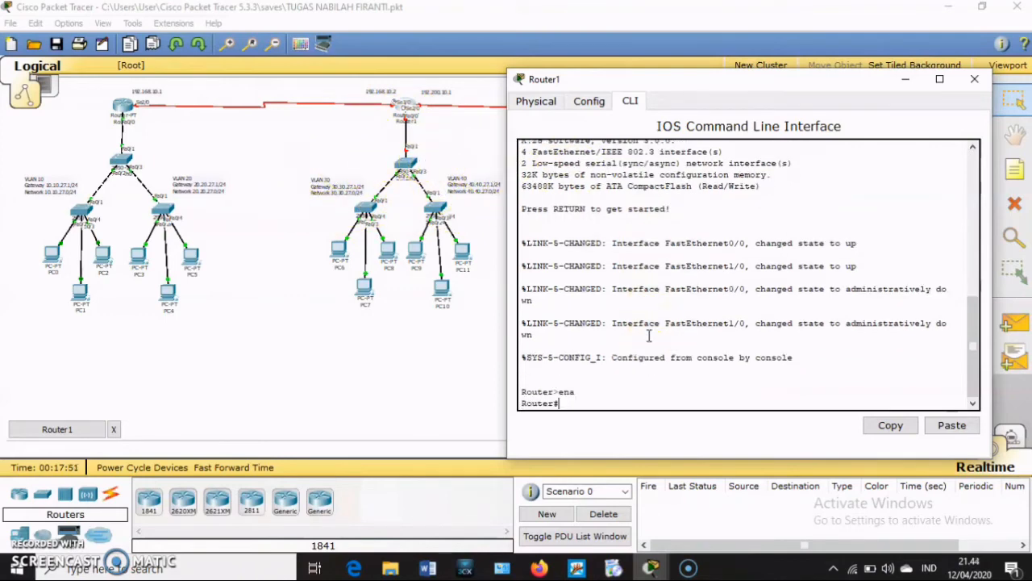
{"action": "type", "text": "conf t"}
{"action": "key", "text": "Return"}
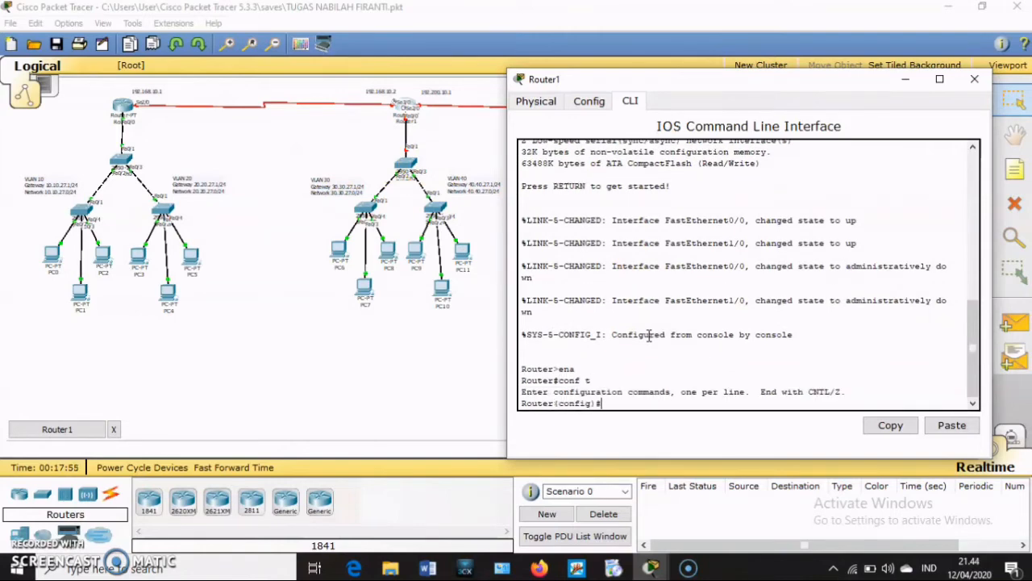
Step: Configure Router1's subinterface fa0/0.30 with dot1q encapsulation for VLAN 30 and IP address 30.30.27.1 255.255.255.0
{"action": "type", "text": "int fa0/0.30"}
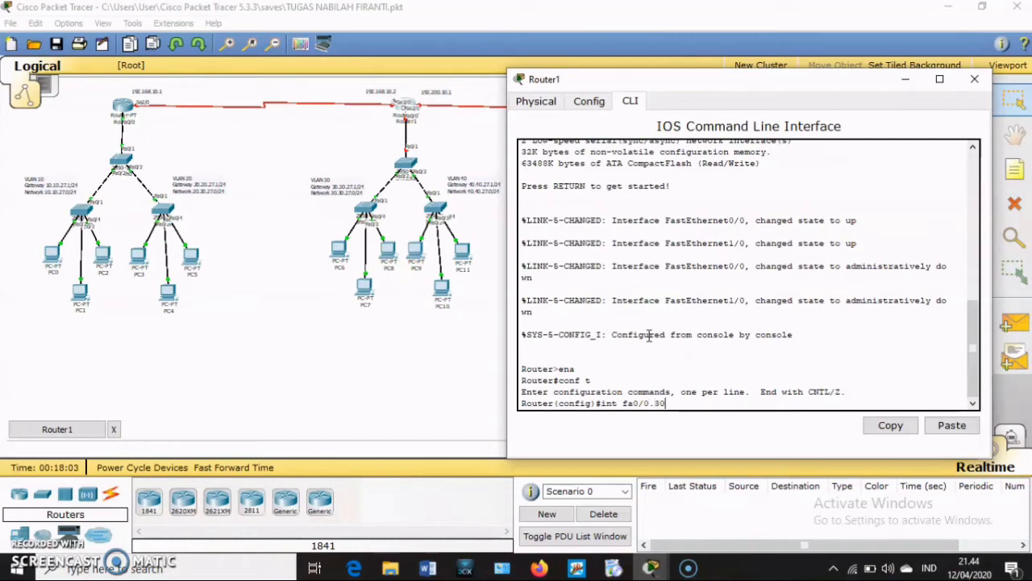
{"action": "key", "text": "Return"}
{"action": "type", "text": "er(config-subif)#e"}
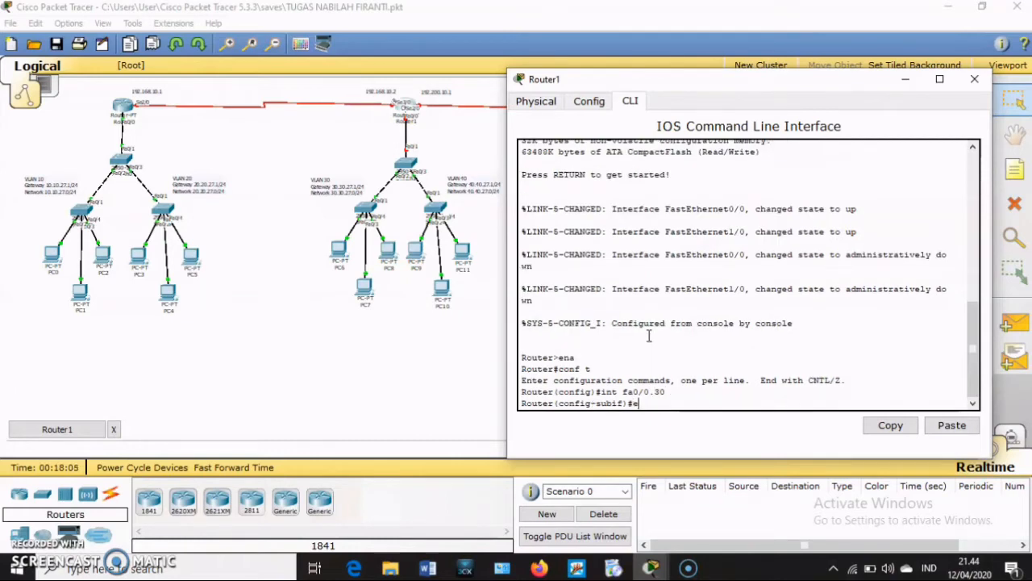
{"action": "type", "text": "ncapsulation"}
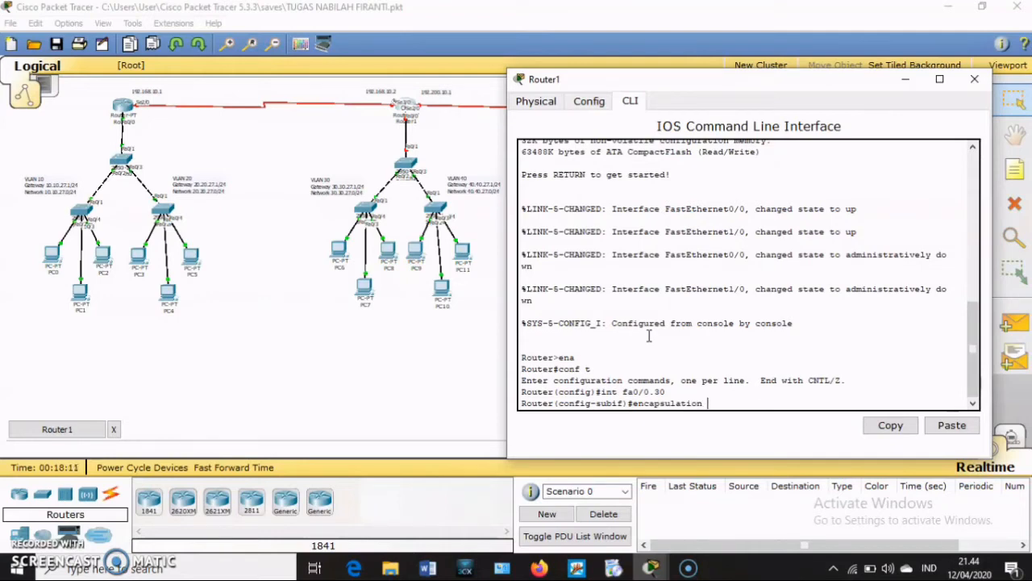
{"action": "type", "text": " dot1q 30"}
{"action": "key", "text": "Return"}
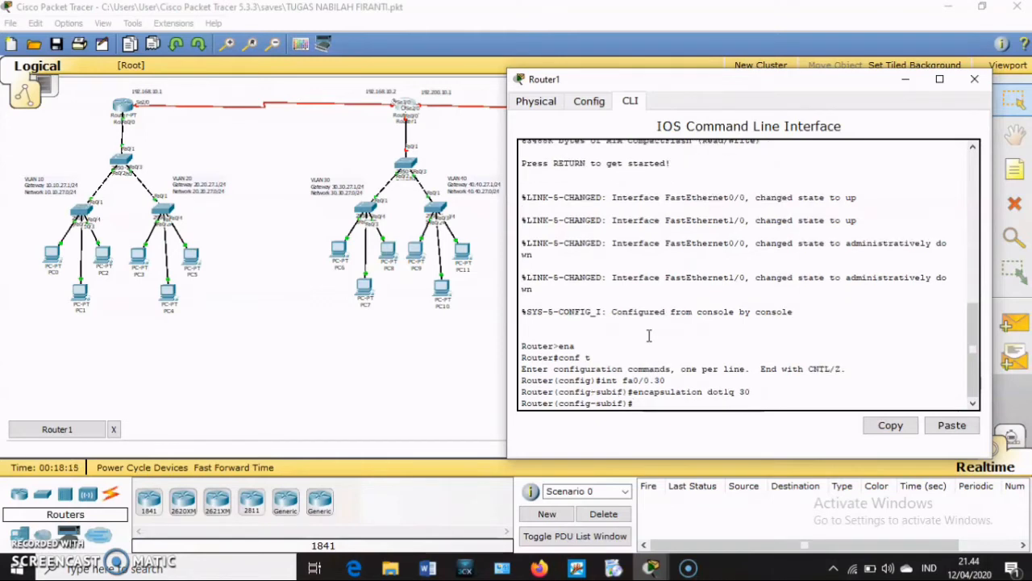
{"action": "type", "text": "ip add 30.30.2"}
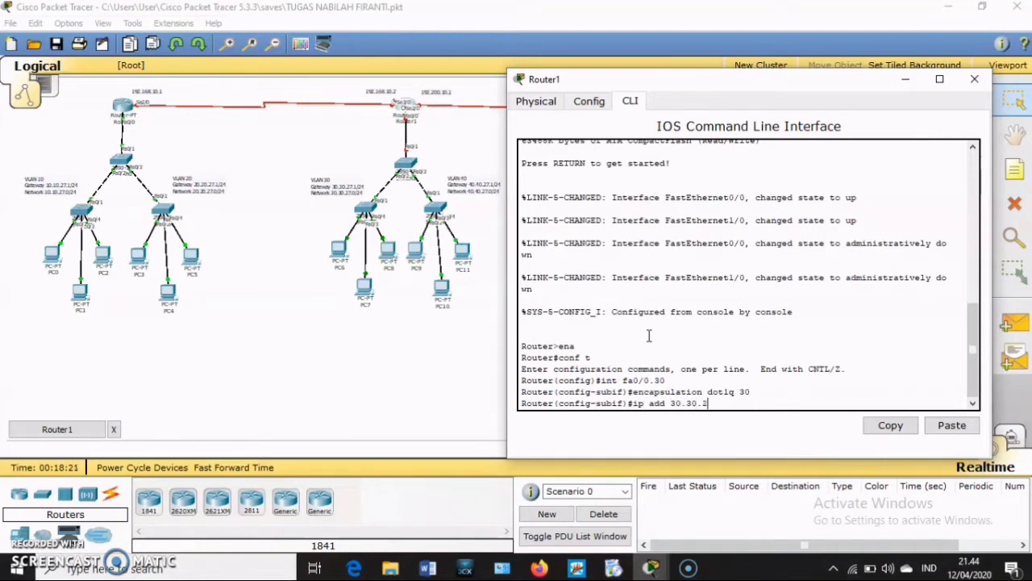
{"action": "type", "text": "7.1 255.255.255.0"}
{"action": "key", "text": "Return"}
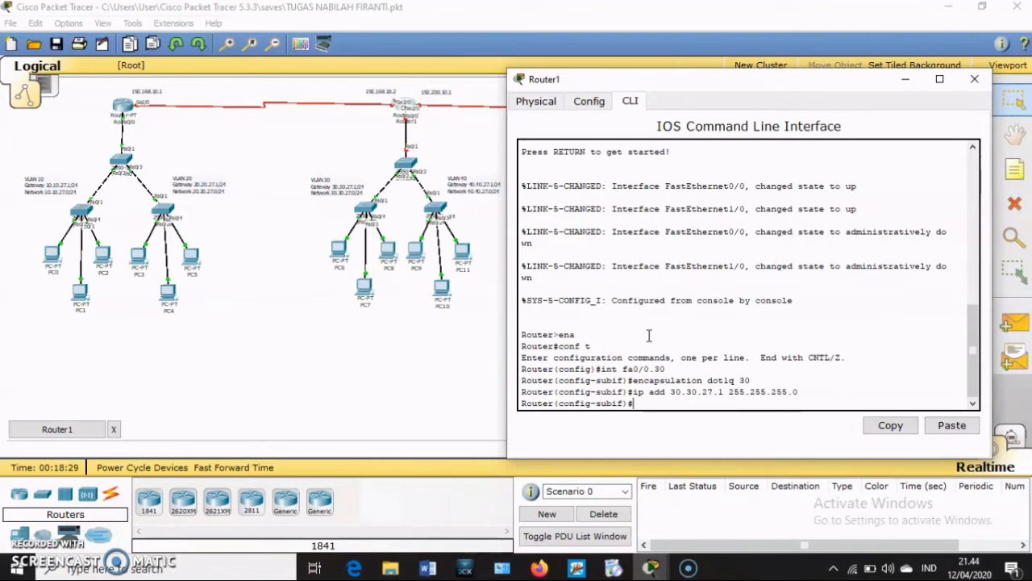
Step: Configure Router1's subinterface fa0/0.40 with dot1q encapsulation for VLAN 40 and IP address 40.40.27.1 255.255.255.0
{"action": "type", "text": "int fa0/0."}
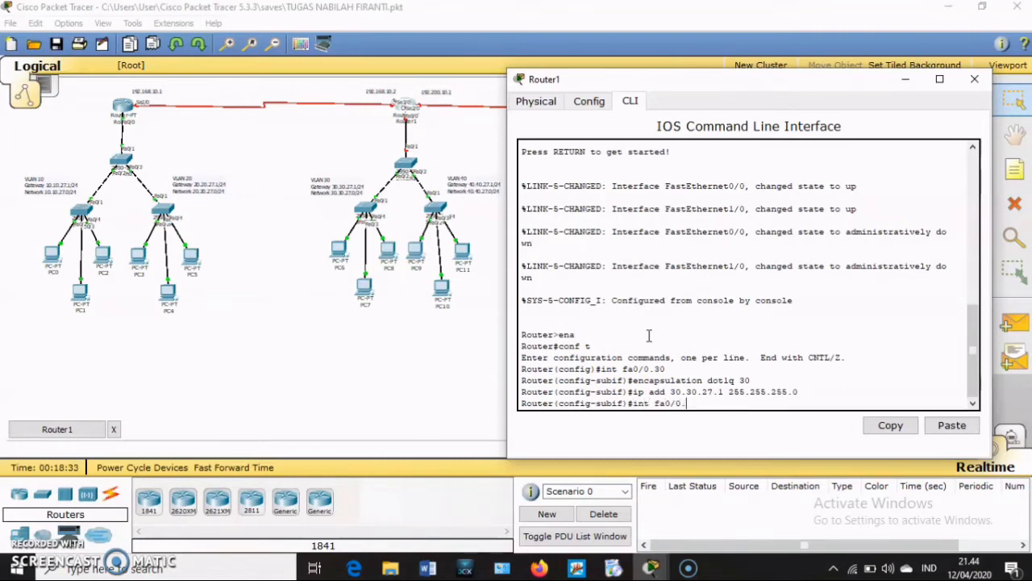
{"action": "type", "text": "40"}
{"action": "key", "text": "Return"}
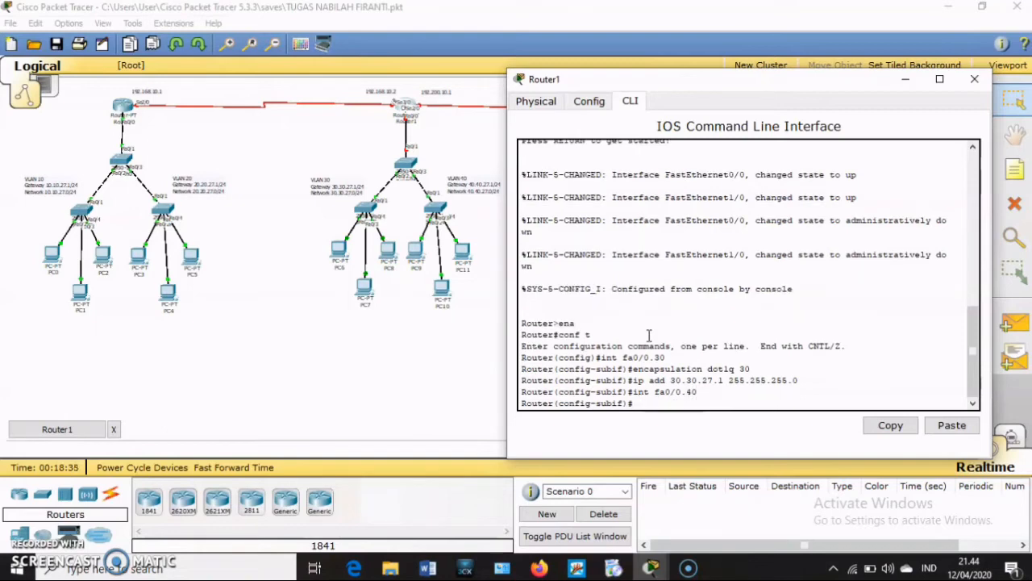
{"action": "type", "text": "encapsulation dot1q"}
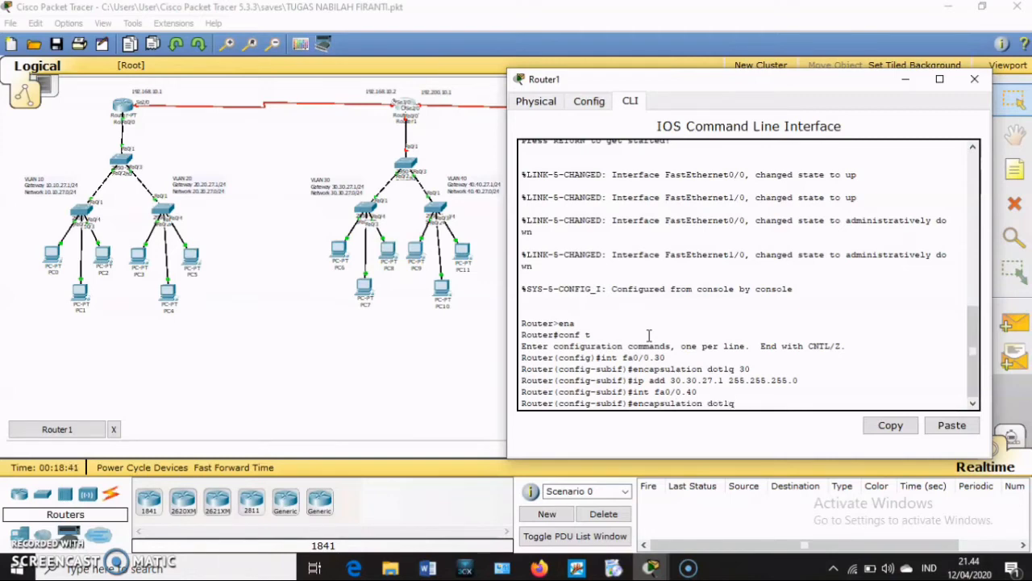
{"action": "type", "text": " 40"}
{"action": "key", "text": "Return"}
{"action": "type", "text": "ip"}
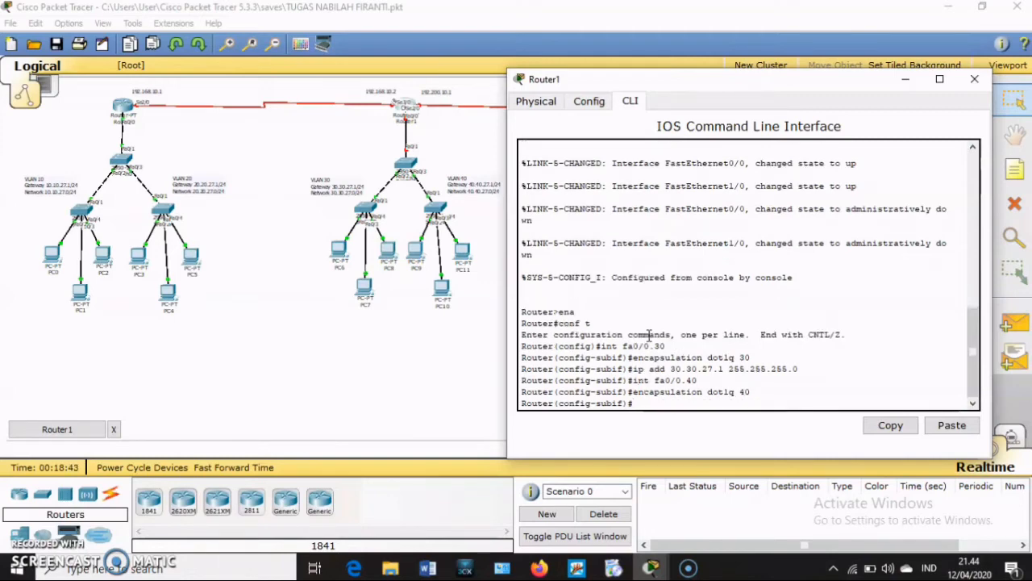
{"action": "type", "text": " add "}
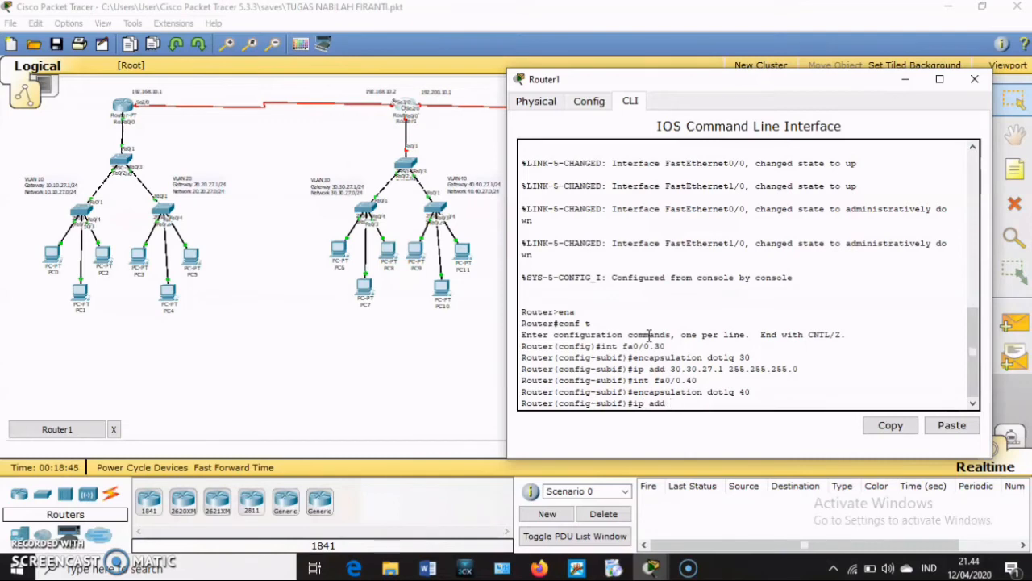
{"action": "type", "text": "40.40.27.1 255.255.255.0"}
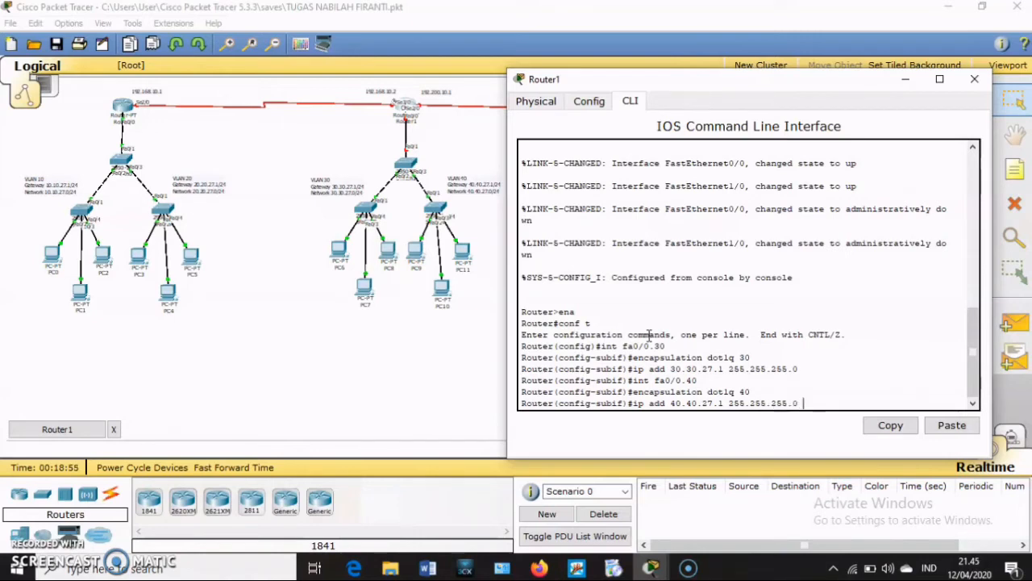
{"action": "key", "text": "Return"}
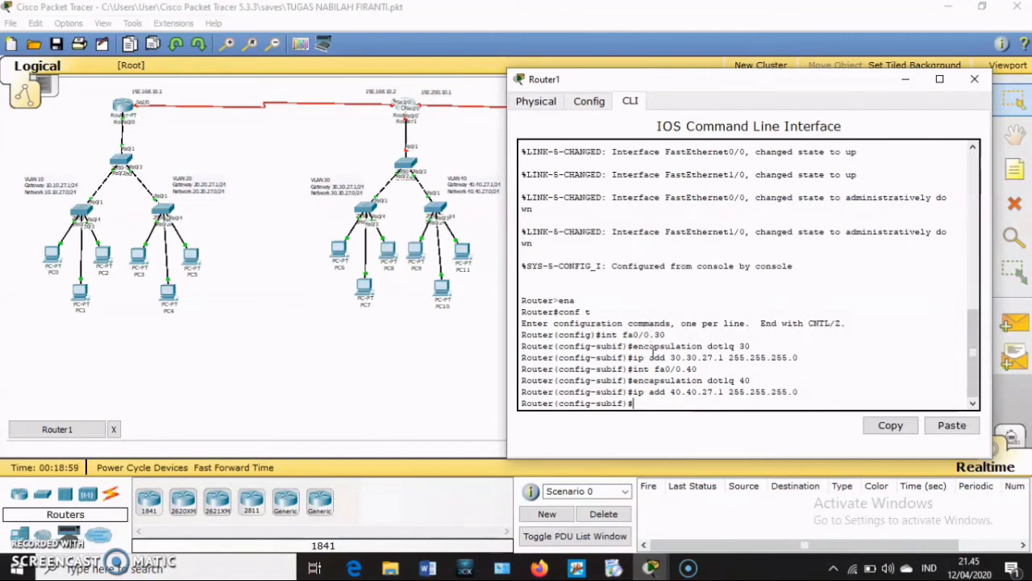
Step: Bring up Router1's physical interface fa0/0 with no shutdown, return to global configuration mode and close the router's window
{"action": "type", "text": "ex"}
{"action": "key", "text": "Return"}
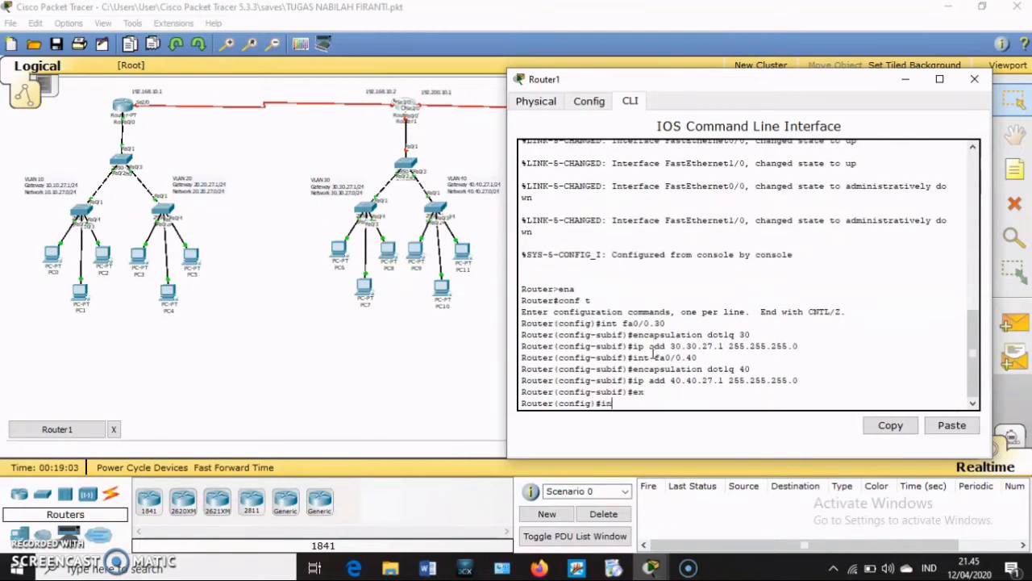
{"action": "type", "text": "int fa"}
{"action": "left_click", "coordinate": [623, 311]}
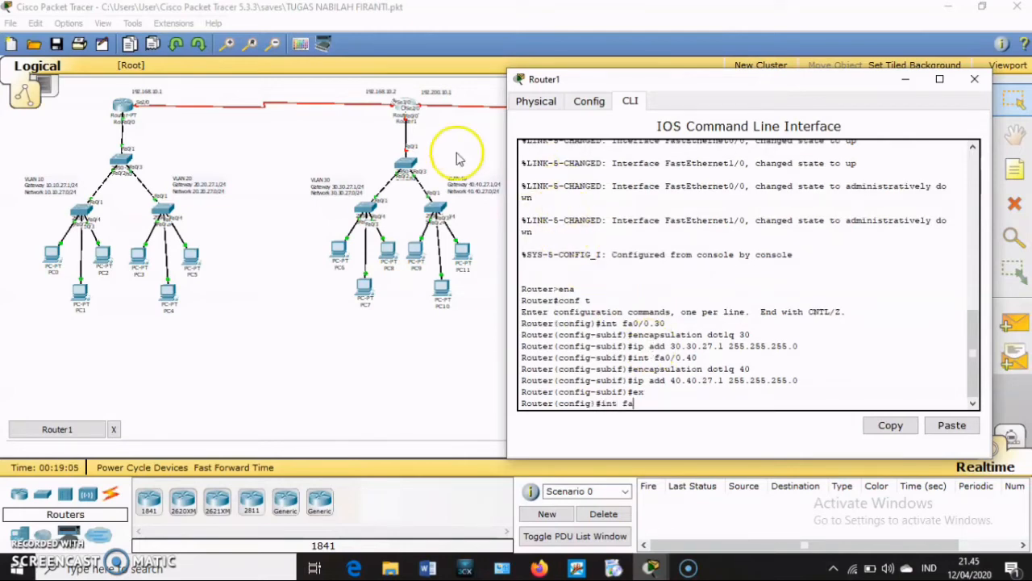
{"action": "type", "text": "0/0"}
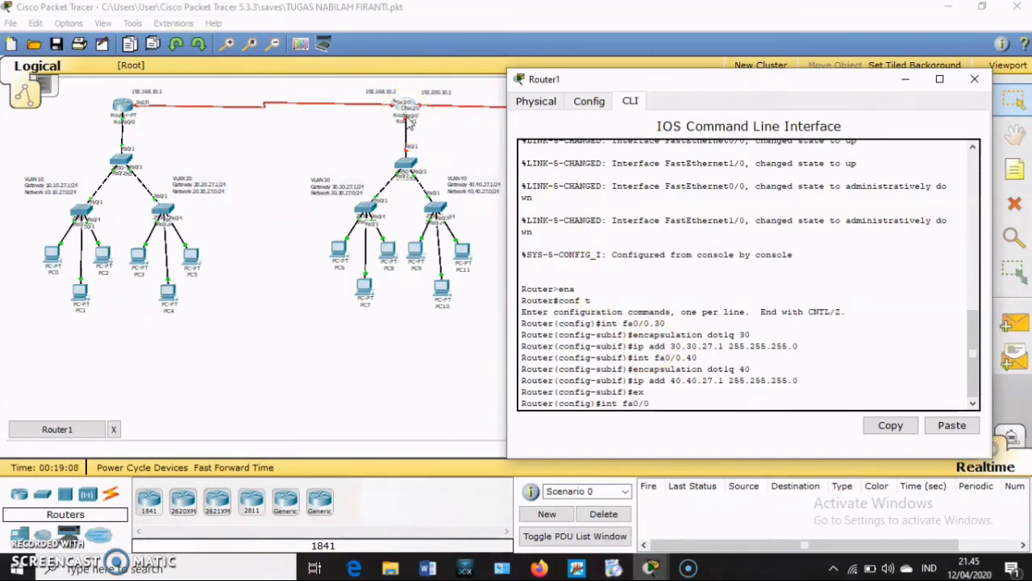
{"action": "key", "text": "Return"}
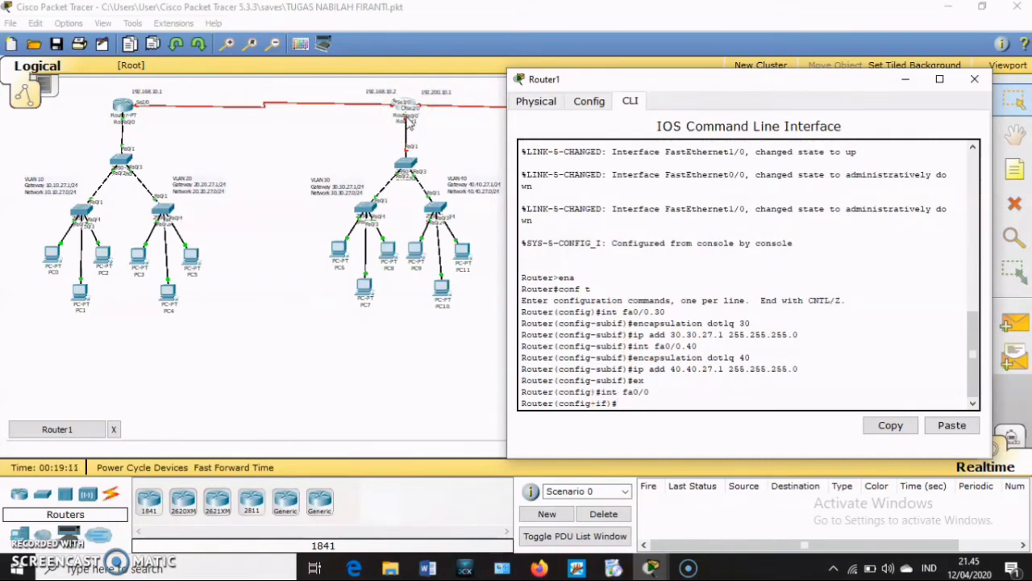
{"action": "type", "text": "no sh"}
{"action": "key", "text": "Return"}
{"action": "type", "text": "ex"}
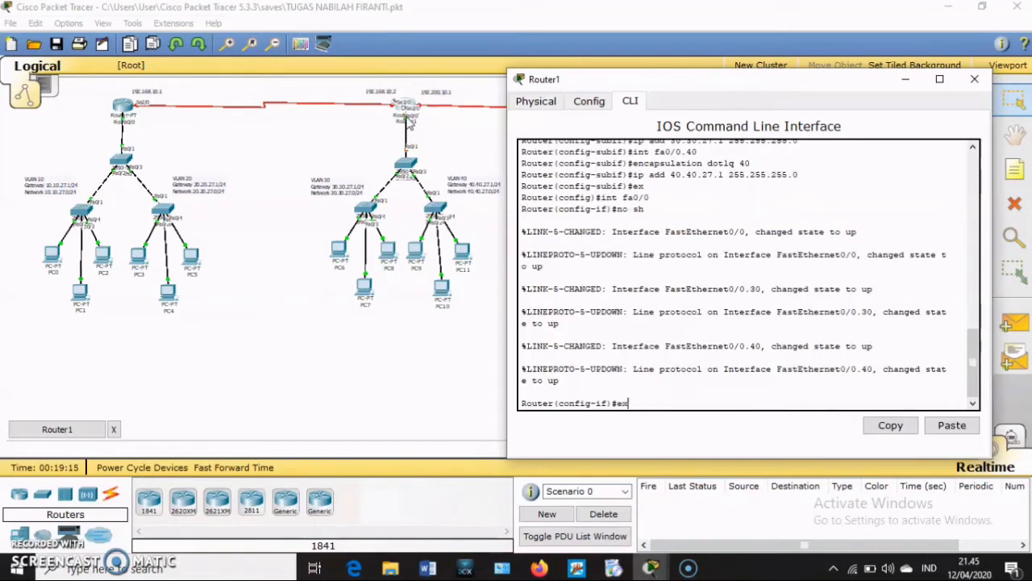
{"action": "key", "text": "Return"}
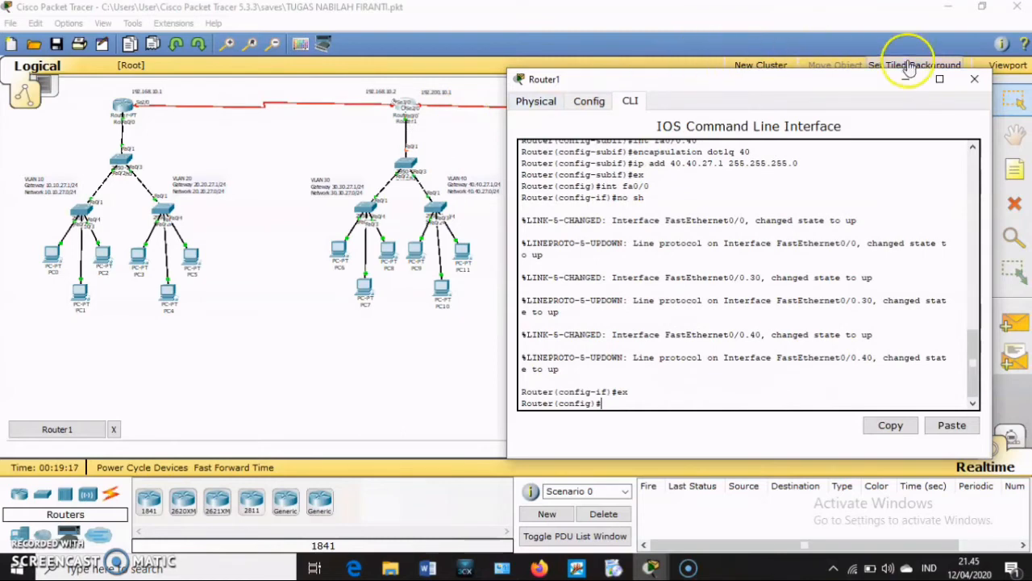
{"action": "left_click", "coordinate": [974, 80]}
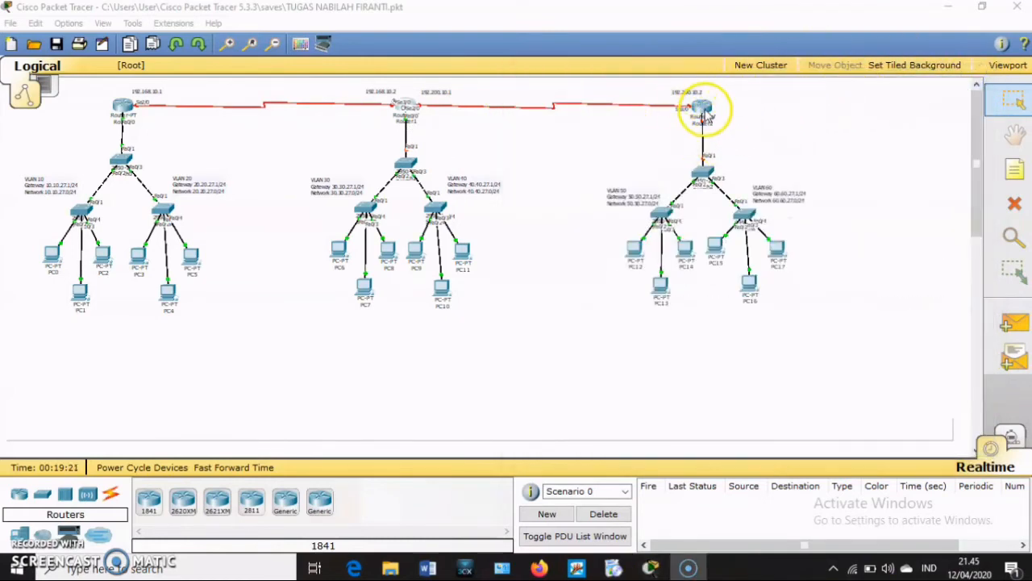
Step: Open Router2's command line and enter global configuration mode
{"action": "left_click", "coordinate": [705, 109]}
{"action": "left_click_drag", "start_coordinate": [274, 41], "coordinate": [279, 86]}
{"action": "left_click", "coordinate": [148, 96]}
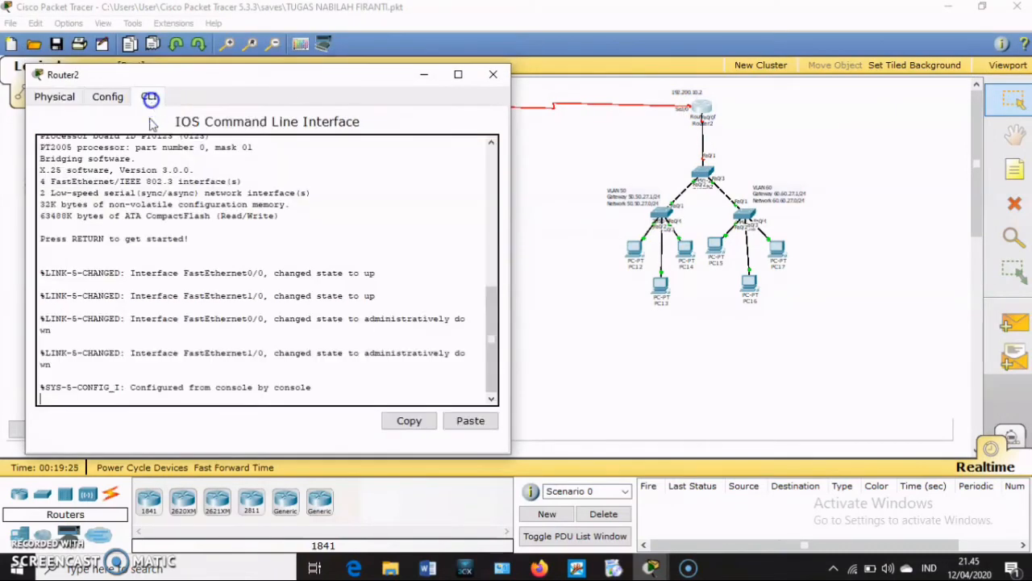
{"action": "key", "text": "Return"}
{"action": "type", "text": "ena"}
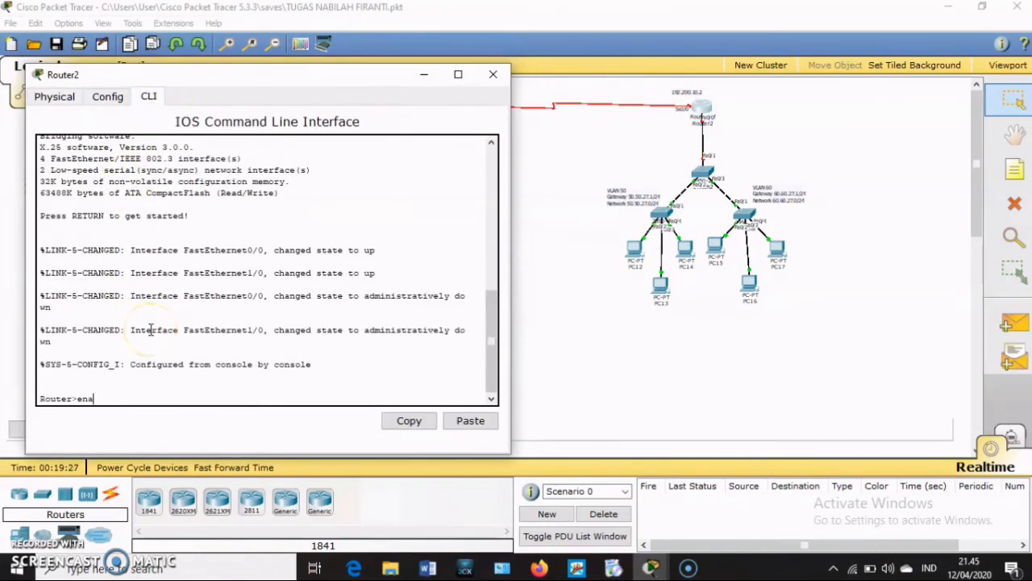
{"action": "key", "text": "Return"}
{"action": "type", "text": "conf t"}
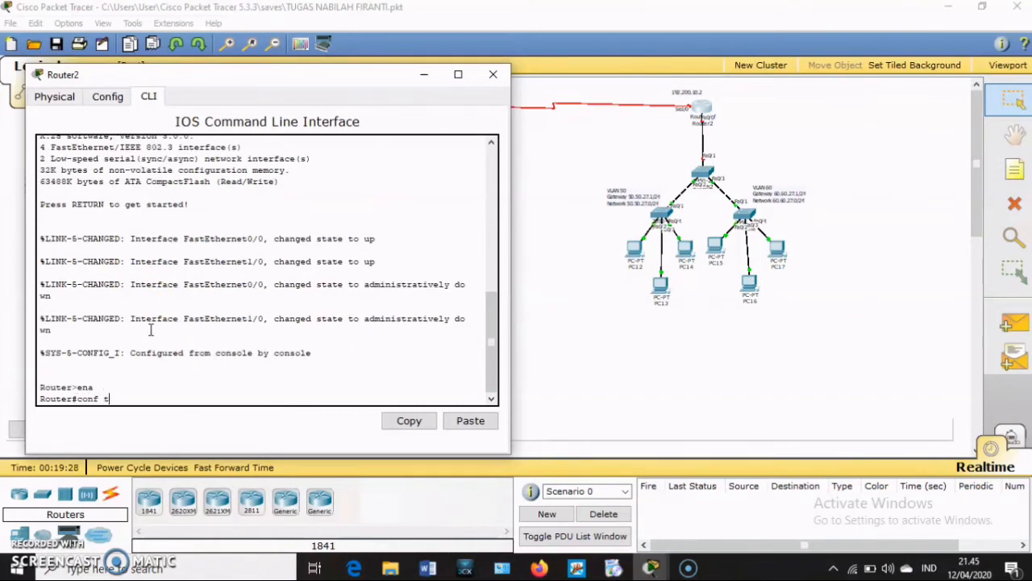
{"action": "key", "text": "Return"}
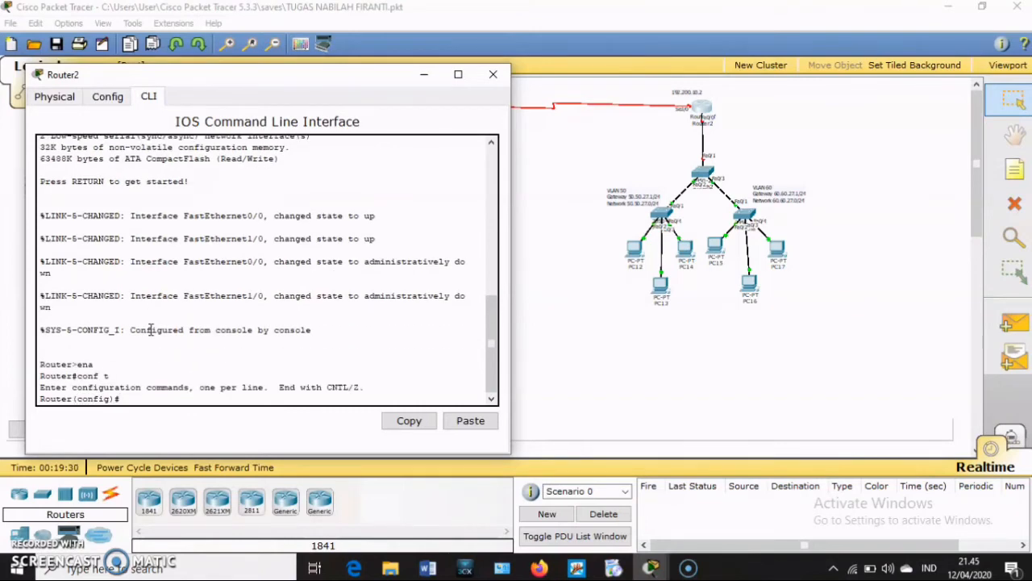
Step: Configure Router2's subinterface fa0/0.50 with dot1q encapsulation for VLAN 50 and IP address 50.50.27.1 255.255.255.0
{"action": "type", "text": "int fa0/0.50"}
{"action": "key", "text": "Return"}
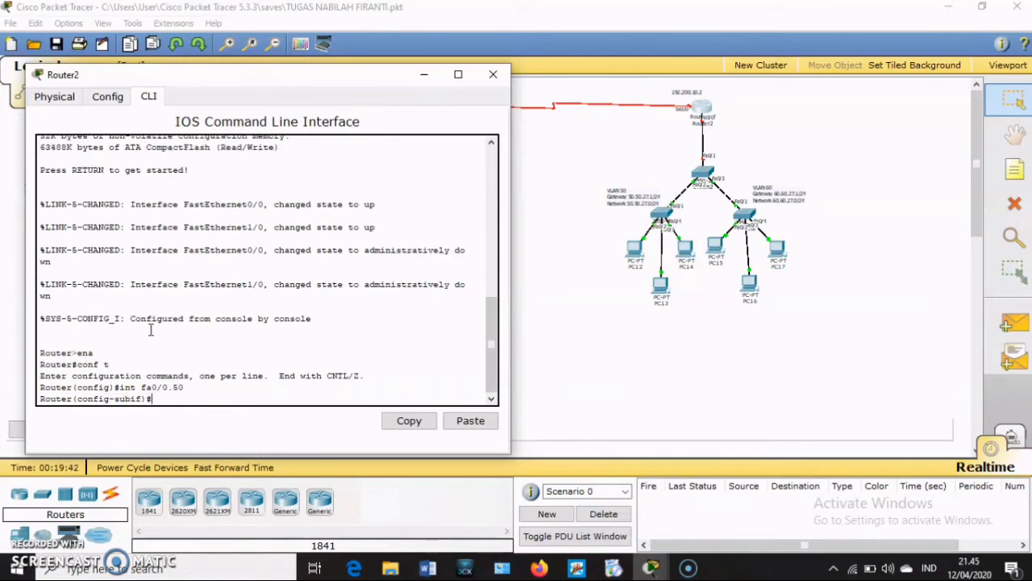
{"action": "type", "text": "encapsulation dot1q"}
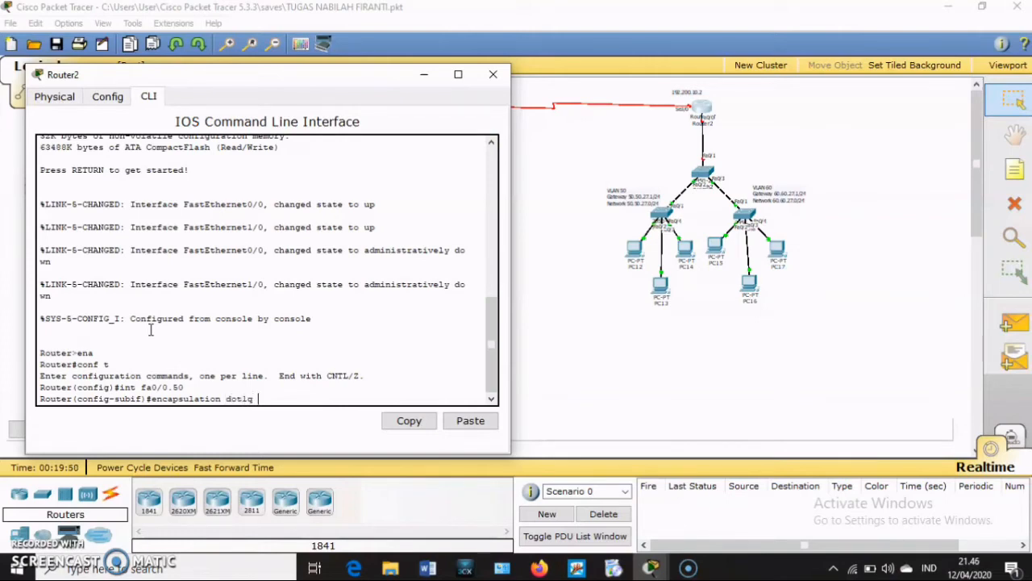
{"action": "type", "text": " 50"}
{"action": "key", "text": "Return"}
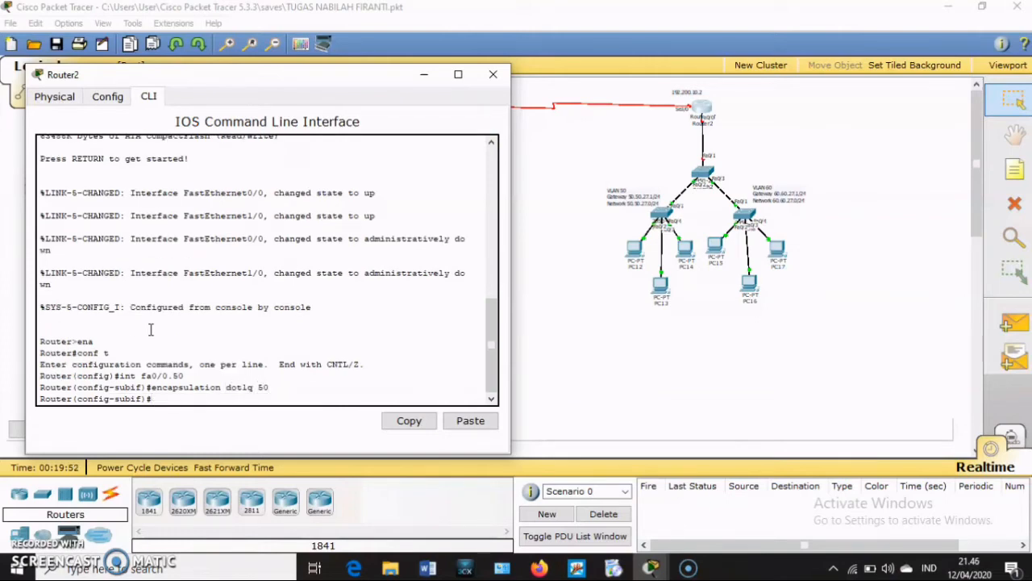
{"action": "type", "text": "ip add 50.50.27.1 255.255.25"}
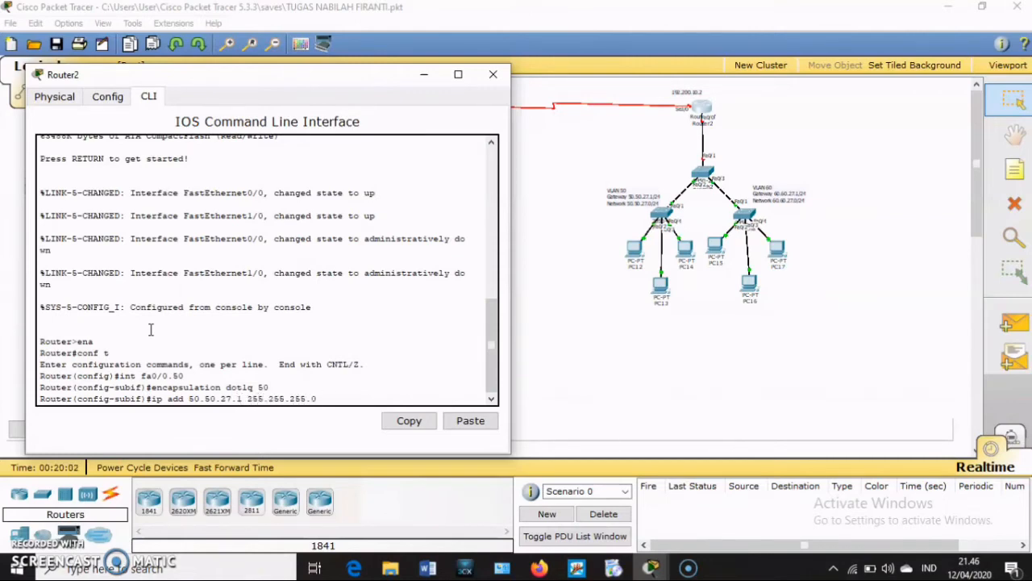
{"action": "type", "text": "5.0"}
{"action": "key", "text": "Return"}
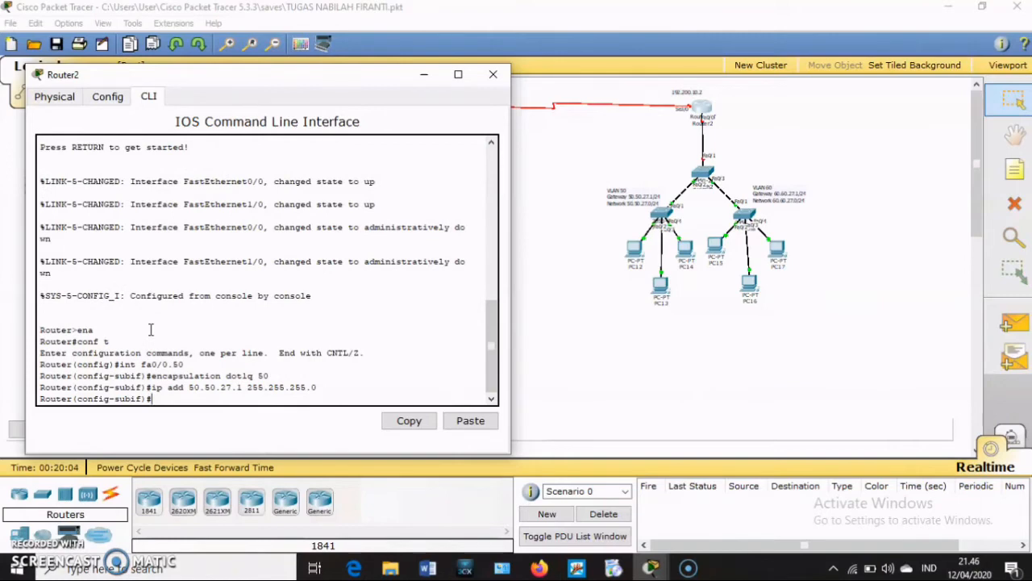
Step: Configure Router2's subinterface fa0/0.60 with dot1q encapsulation for VLAN 60 and IP address 60.60.27.1 255.255.255.0
{"action": "type", "text": "int fa "}
{"action": "type", "text": "/0.60"}
{"action": "key", "text": "Return"}
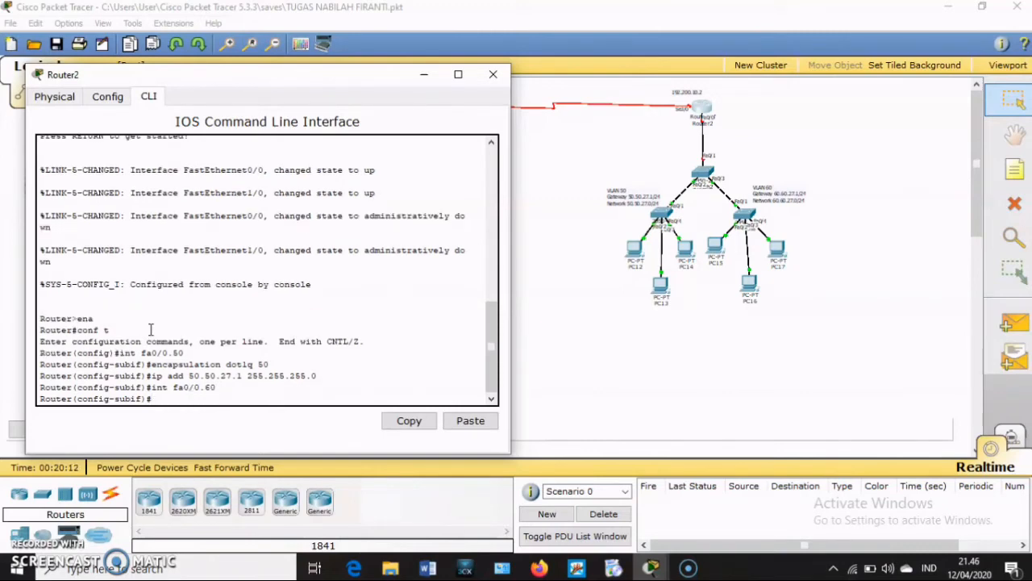
{"action": "type", "text": "encapsulation dot1q 60"}
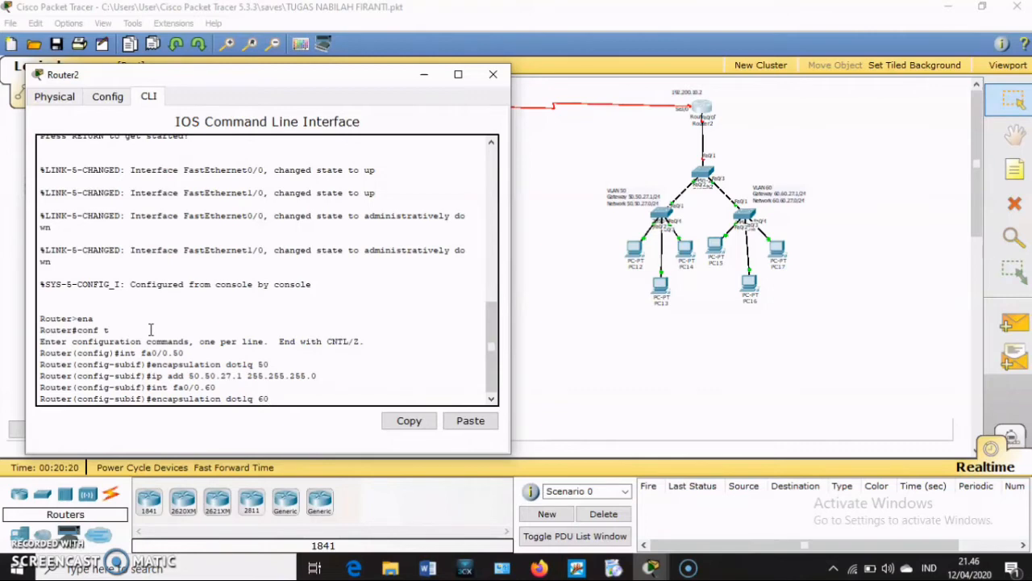
{"action": "key", "text": "Return"}
{"action": "type", "text": "ip a"}
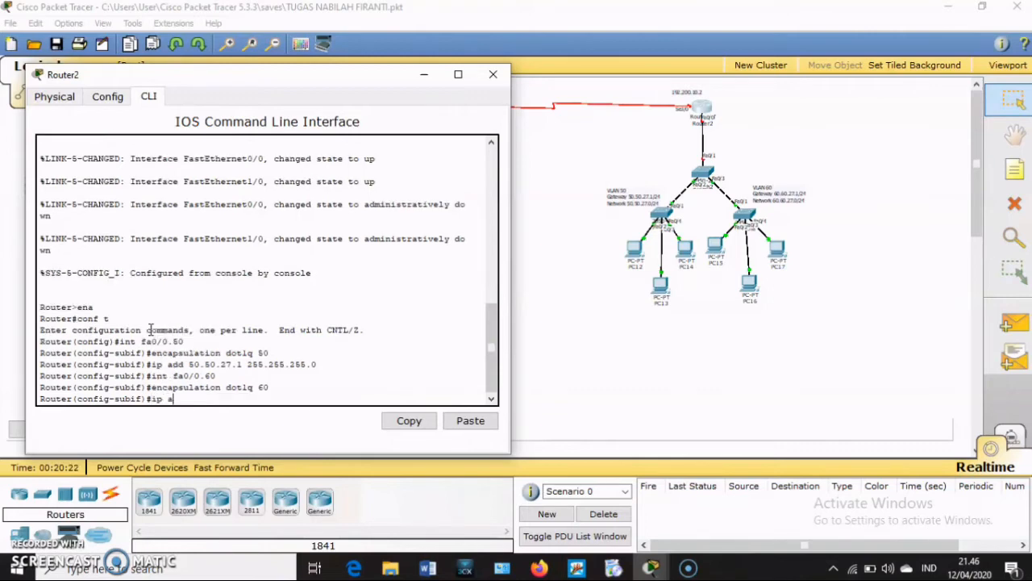
{"action": "type", "text": "dd 60.60.27.1 255.255.255.0"}
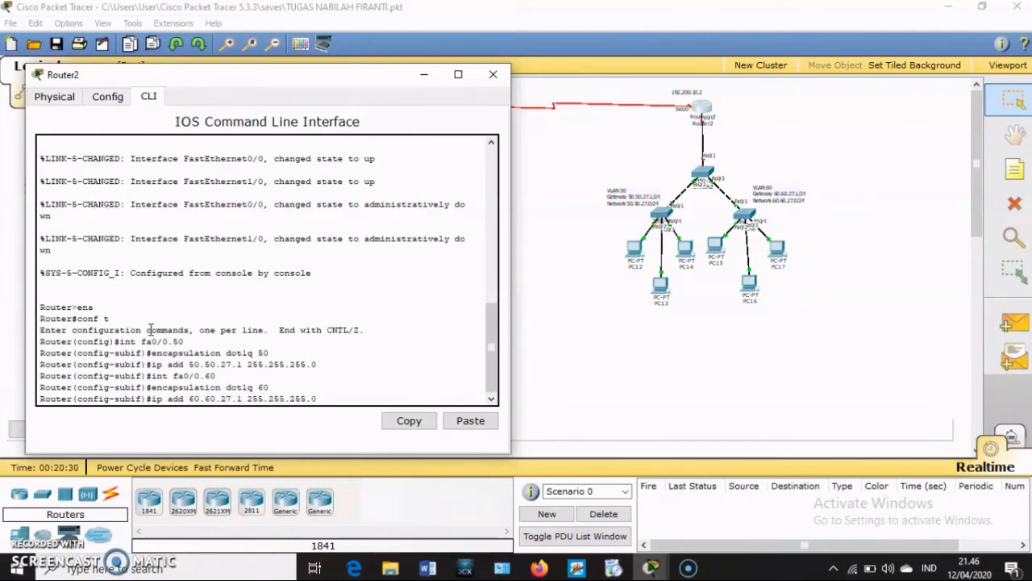
{"action": "key", "text": "Return"}
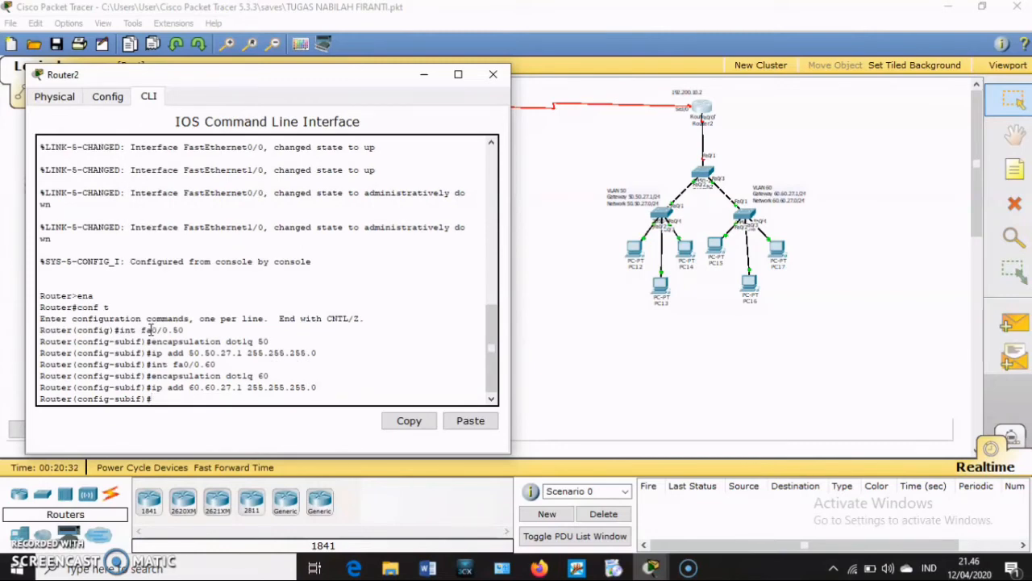
Step: Bring up Router2's physical interface fa0/0 with no shutdown, return to global configuration mode and close the router's window
{"action": "type", "text": "ex"}
{"action": "key", "text": "Return"}
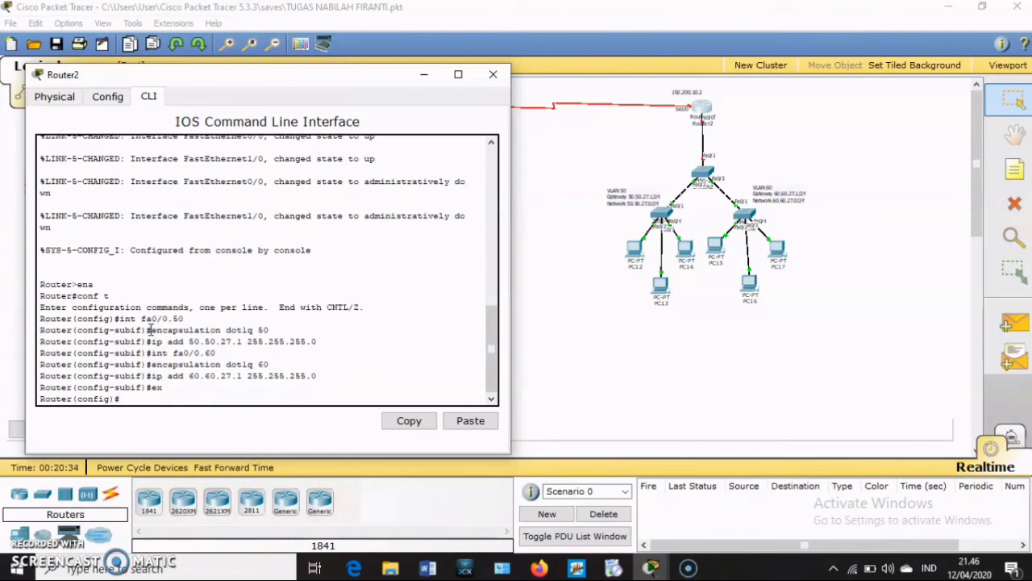
{"action": "type", "text": "int fa0/0"}
{"action": "key", "text": "Return"}
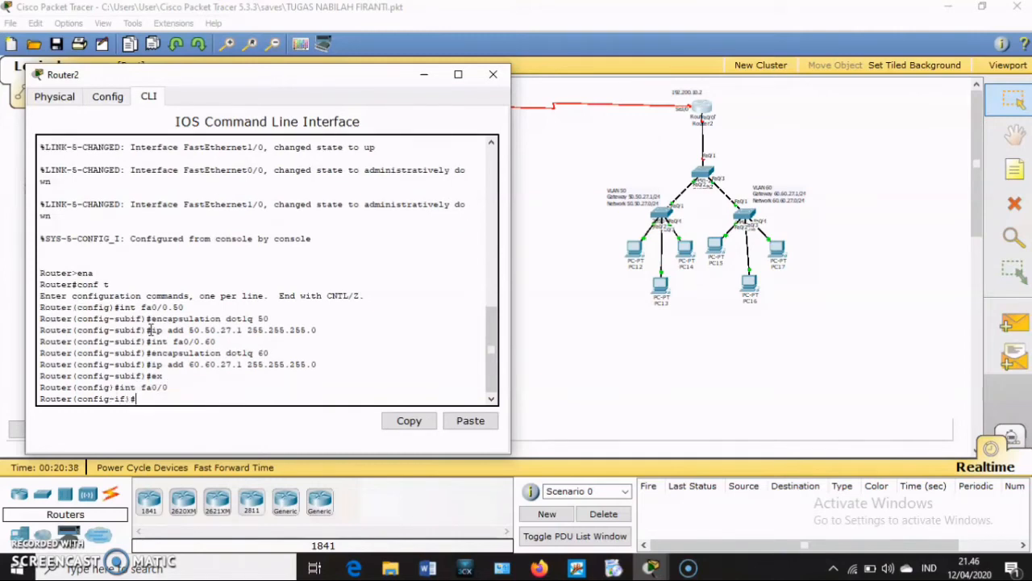
{"action": "type", "text": "no sh"}
{"action": "key", "text": "Return"}
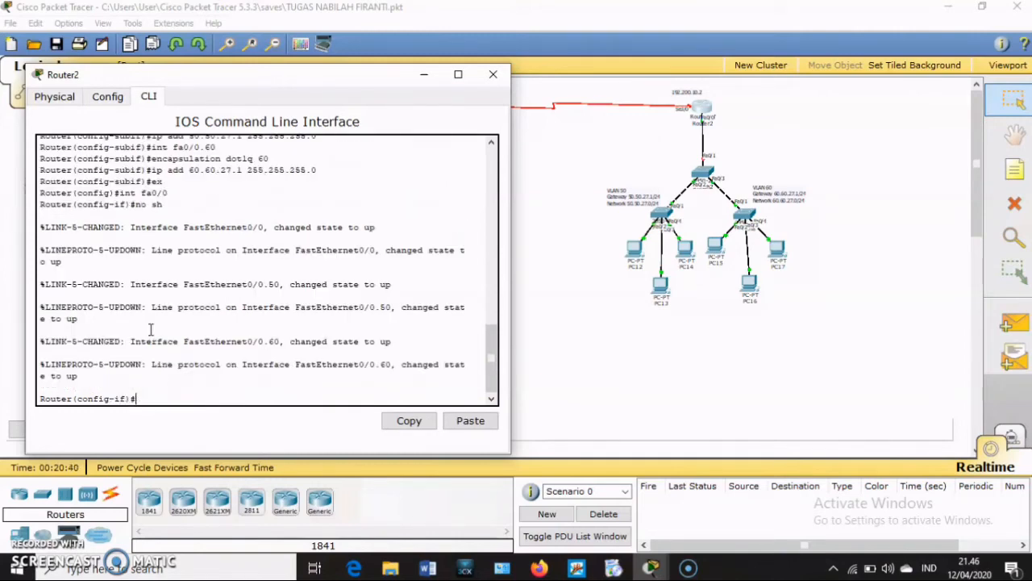
{"action": "type", "text": "ex"}
{"action": "key", "text": "Return"}
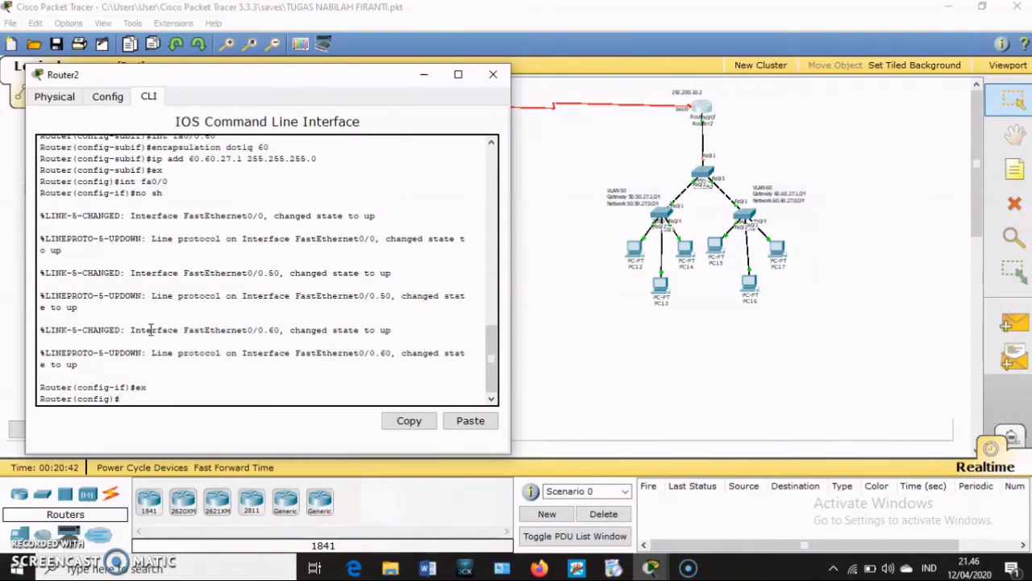
{"action": "left_click", "coordinate": [492, 75]}
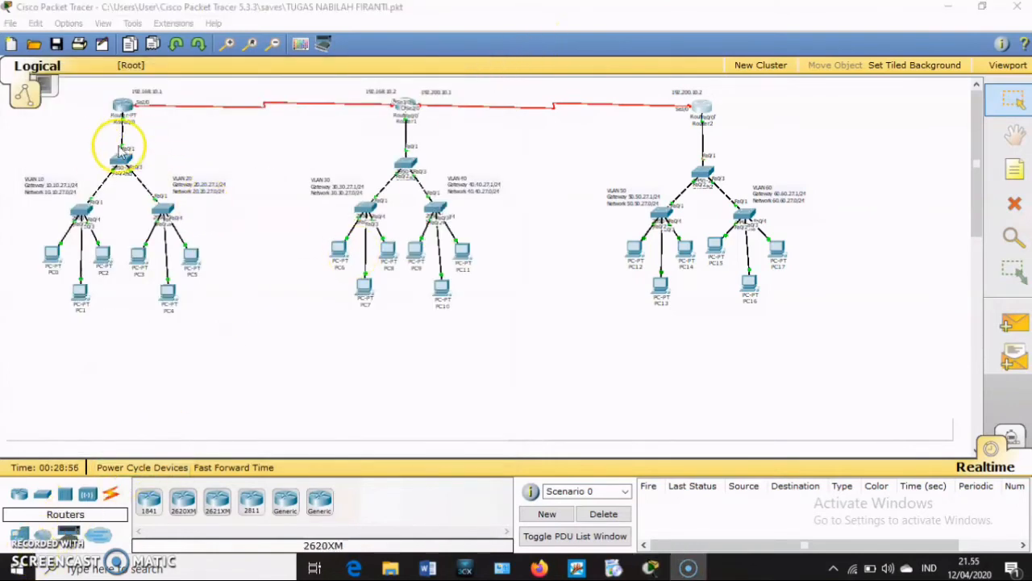
Step: Enter global configuration mode on Switch3, the VLAN 10 access switch, and move its window clear of the VLAN 10 and 20 topology
{"action": "left_click", "coordinate": [81, 212]}
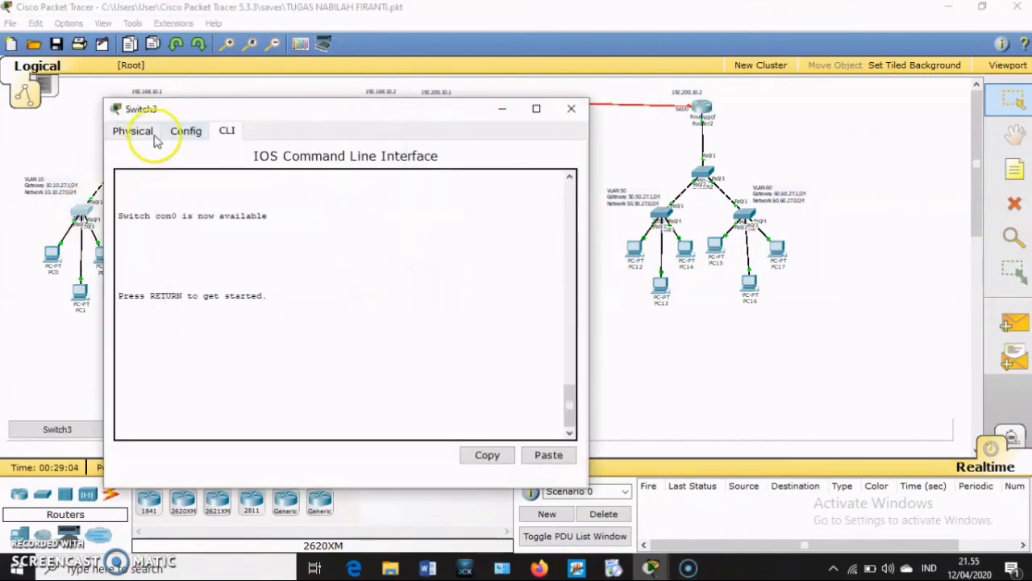
{"action": "key", "text": "Return"}
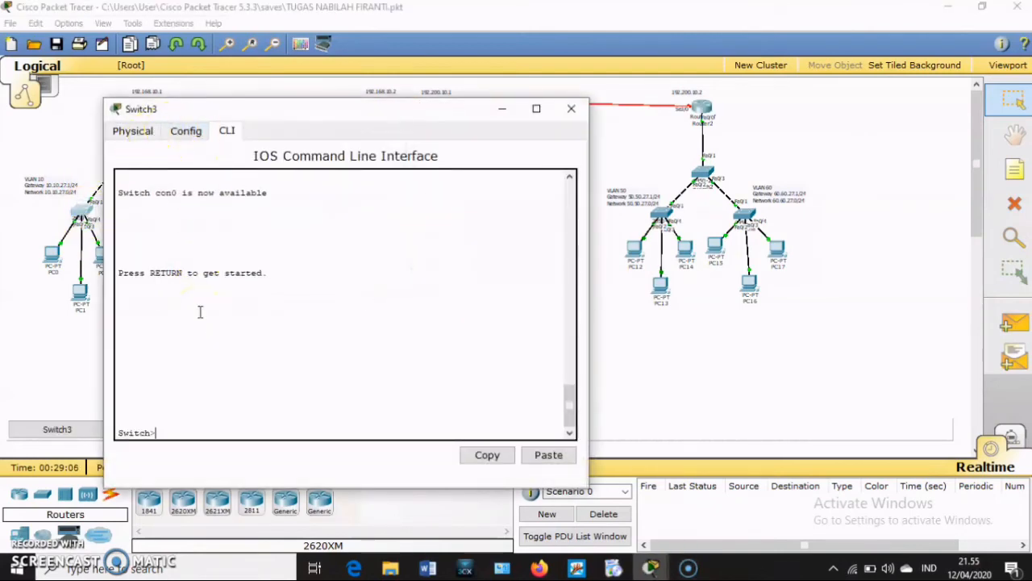
{"action": "type", "text": "ena"}
{"action": "key", "text": "Return"}
{"action": "type", "text": "conf "}
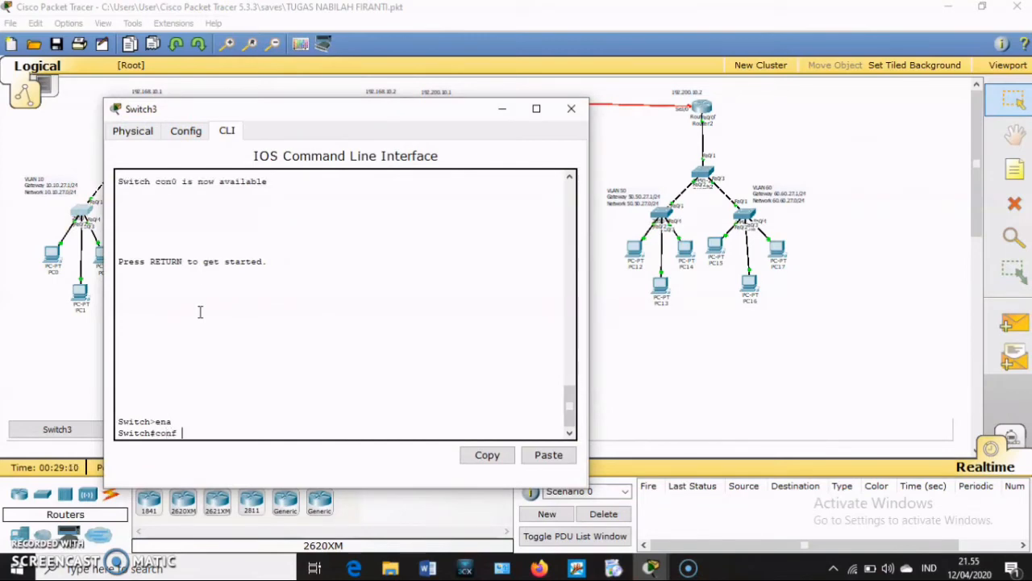
{"action": "type", "text": "t"}
{"action": "key", "text": "Return"}
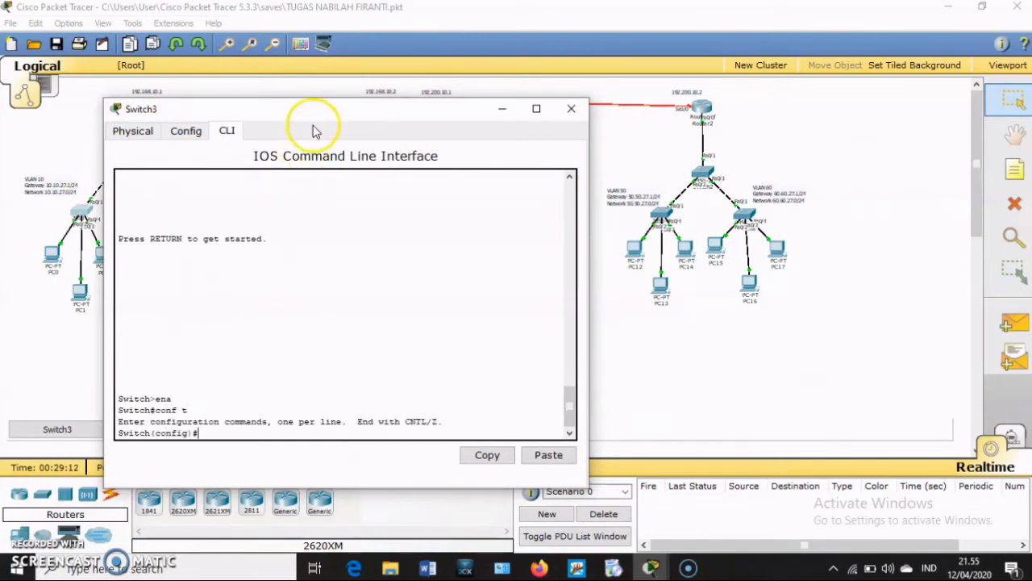
{"action": "left_click_drag", "start_coordinate": [363, 110], "coordinate": [573, 97]}
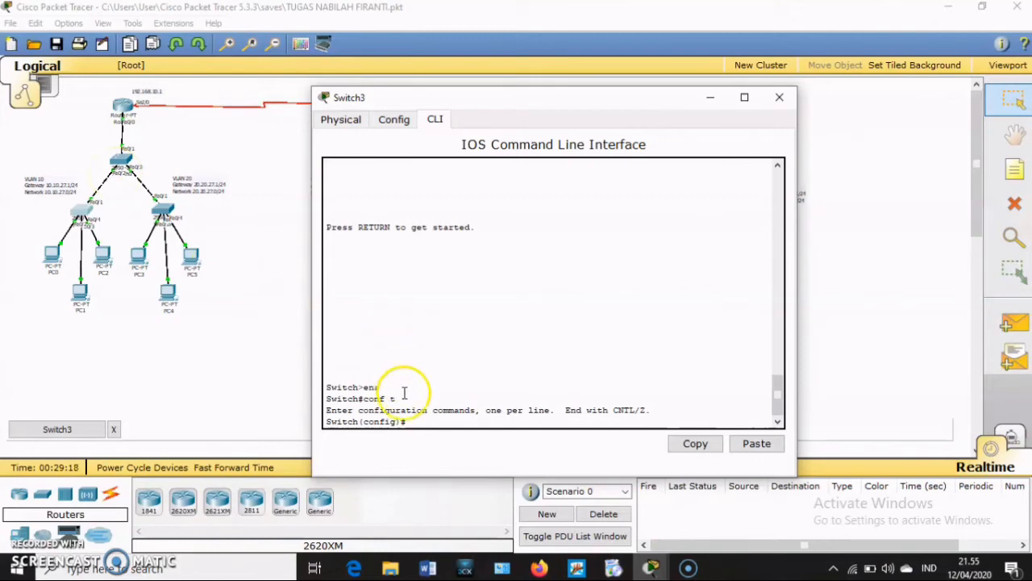
{"action": "left_click", "coordinate": [422, 420]}
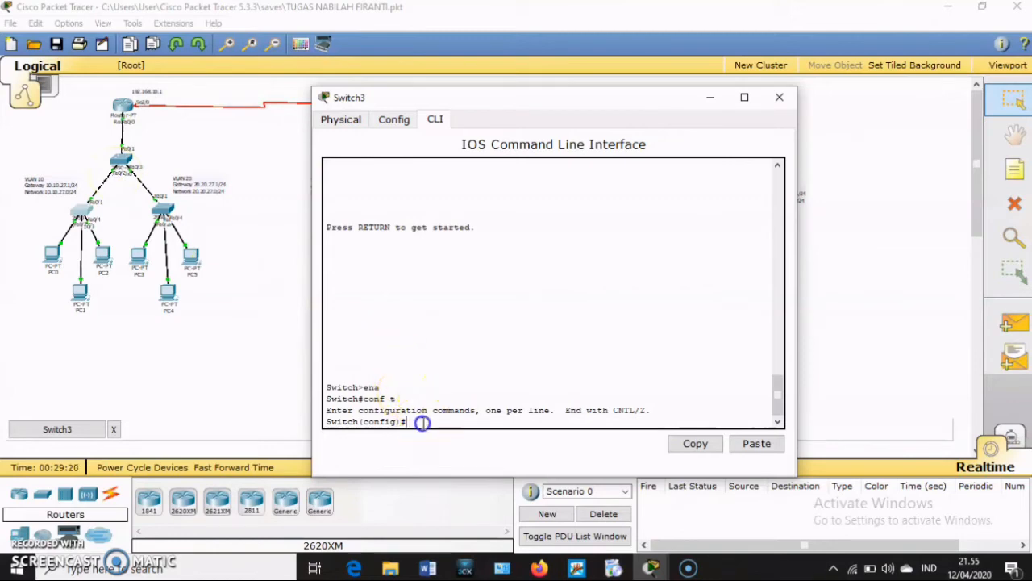
Step: Set Switch3's interface fa0/2 to switchport mode trunk, return to global configuration mode and close the switch's window
{"action": "type", "text": "int fa0/"}
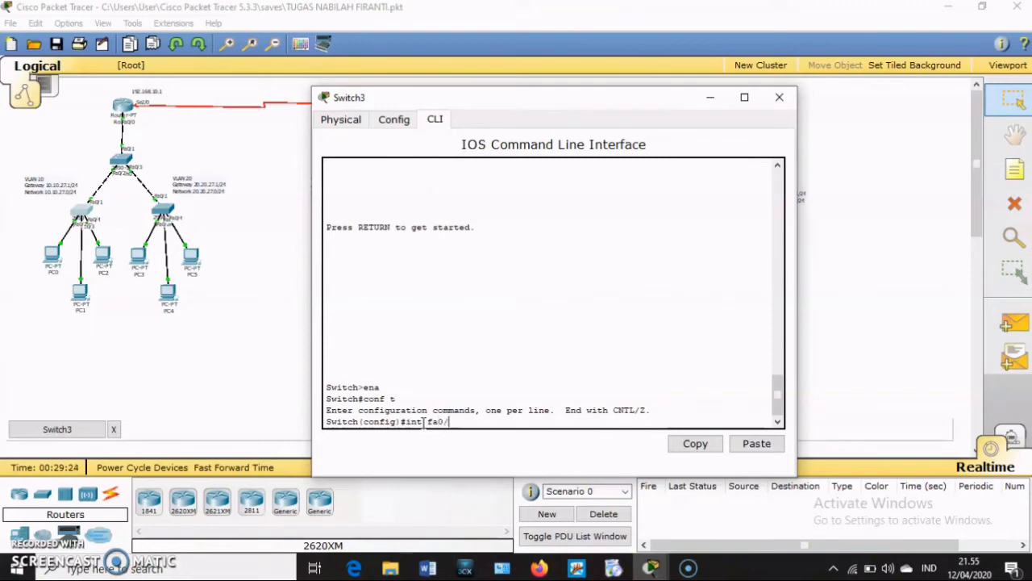
{"action": "type", "text": "2"}
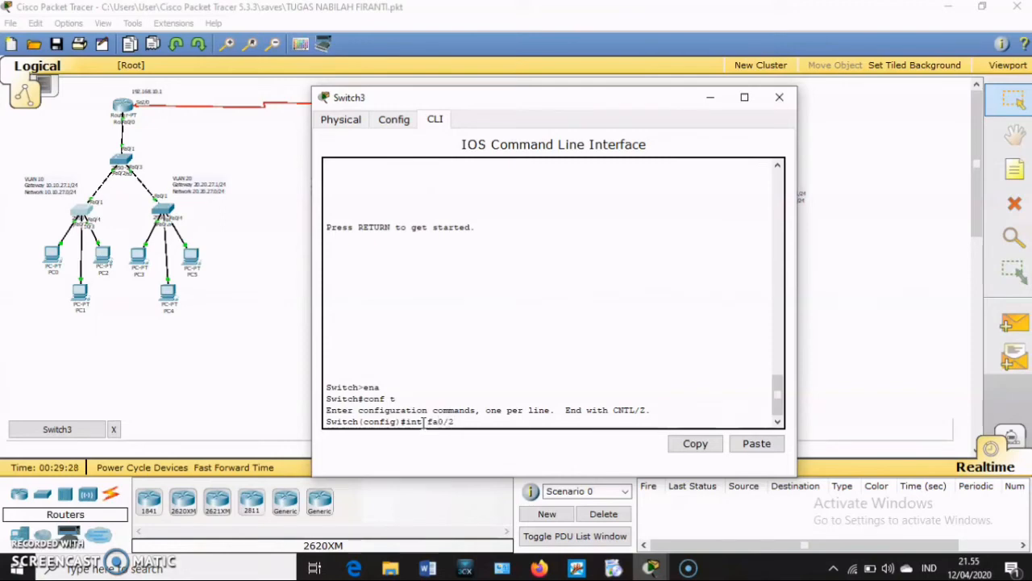
{"action": "key", "text": "Return"}
{"action": "type", "text": "switcport"}
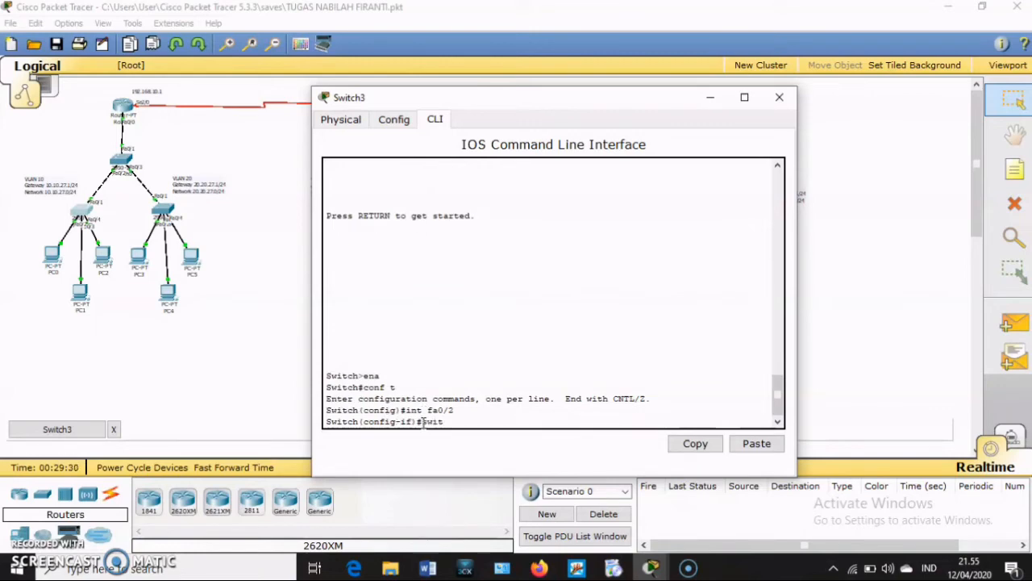
{"action": "key", "text": "BackSpace"}
{"action": "key", "text": "BackSpace"}
{"action": "key", "text": "BackSpace"}
{"action": "key", "text": "BackSpace"}
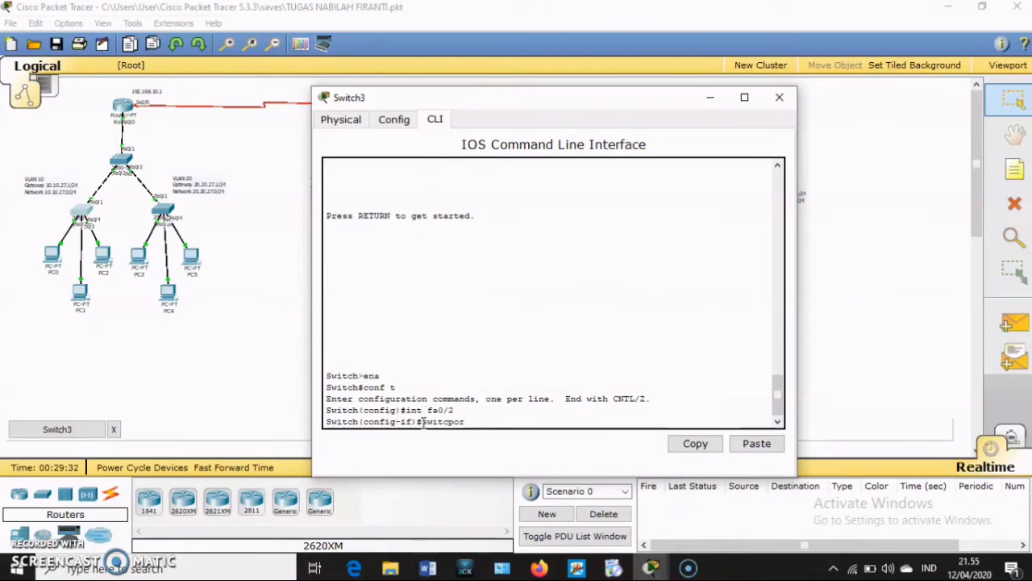
{"action": "type", "text": "hport"}
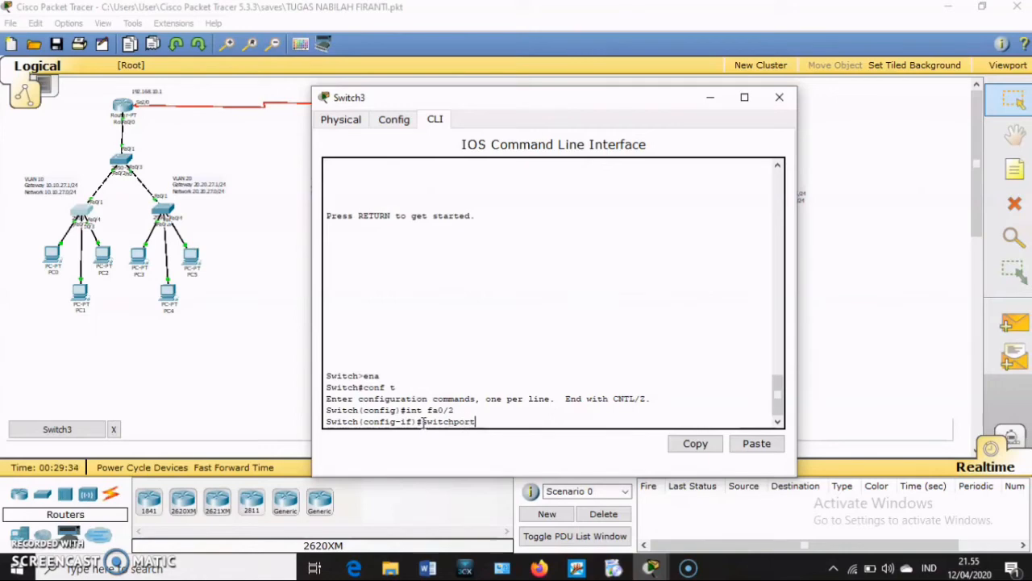
{"action": "type", "text": " mode trunk"}
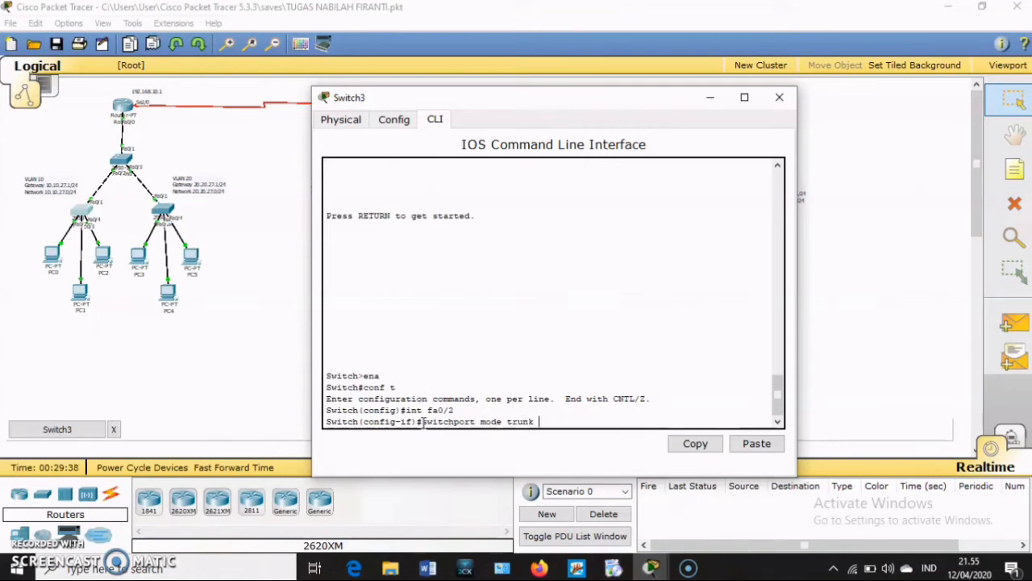
{"action": "key", "text": "Return"}
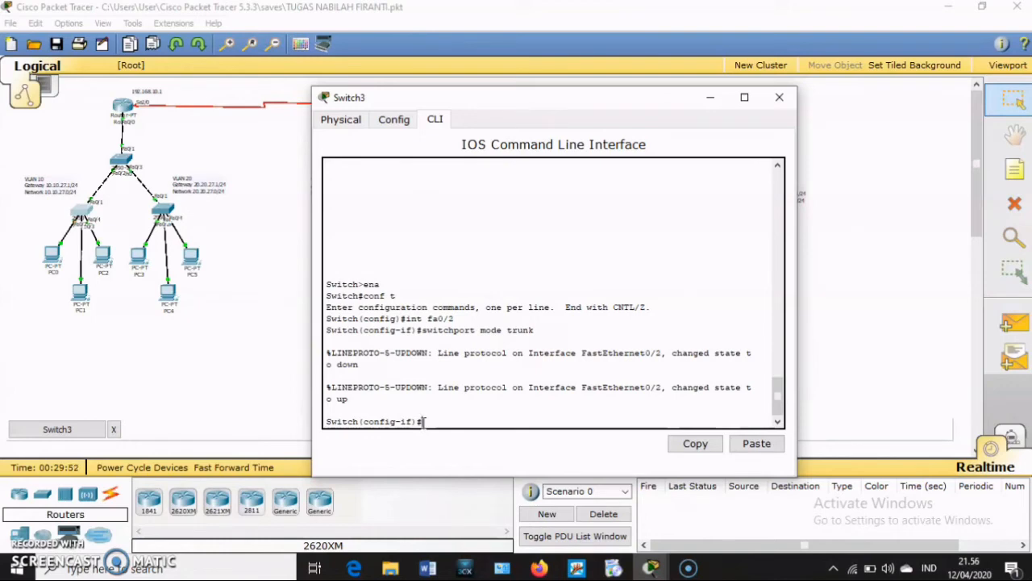
{"action": "type", "text": "ex"}
{"action": "key", "text": "Return"}
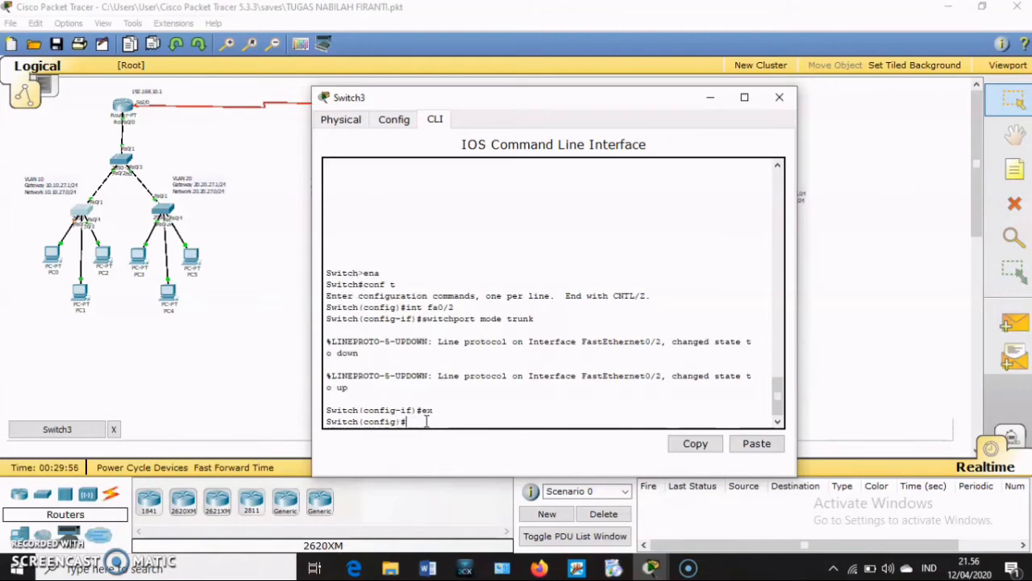
{"action": "left_click", "coordinate": [777, 98]}
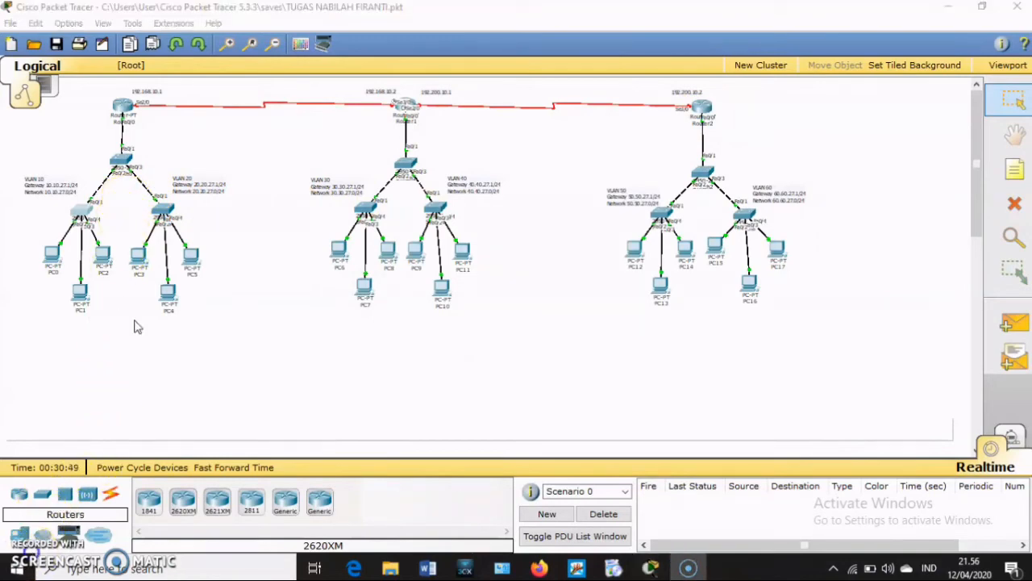
Step: Enter global configuration mode on Switch0, the switch directly below Router0, with its window moved clear of the VLAN 10 and 20 topology
{"action": "left_click", "coordinate": [120, 158]}
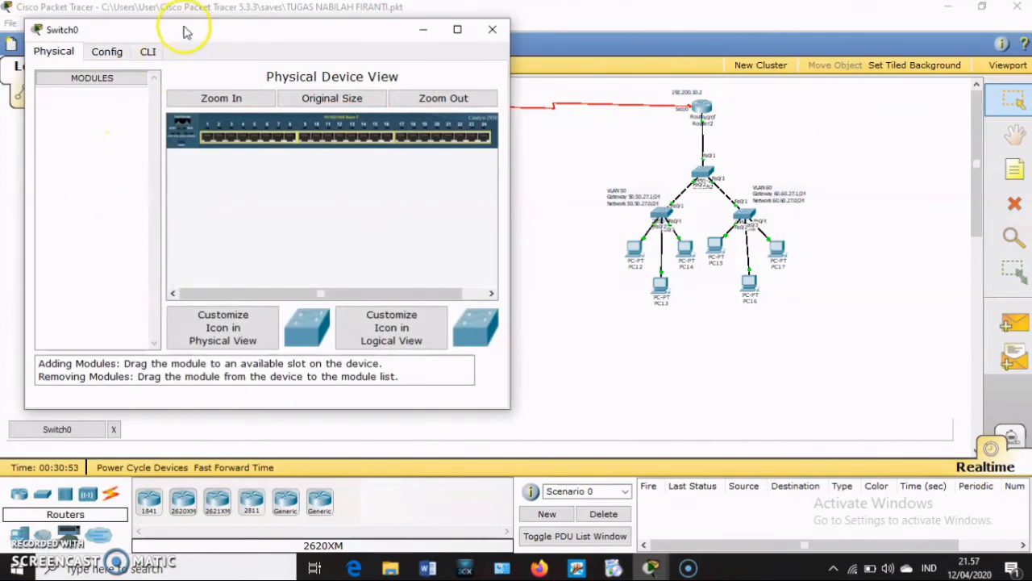
{"action": "left_click_drag", "start_coordinate": [185, 37], "coordinate": [432, 76]}
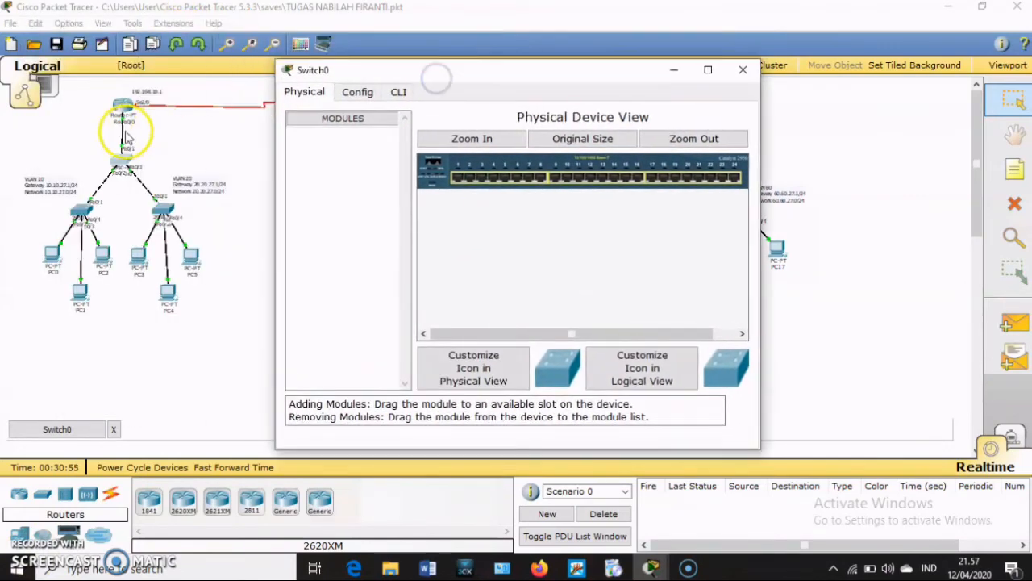
{"action": "left_click", "coordinate": [398, 92]}
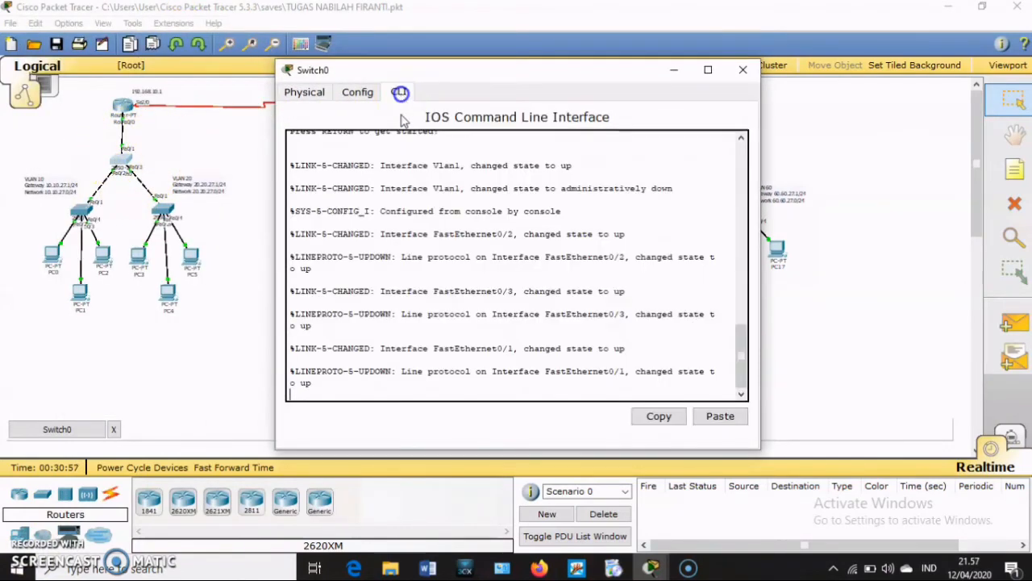
{"action": "left_click", "coordinate": [356, 357]}
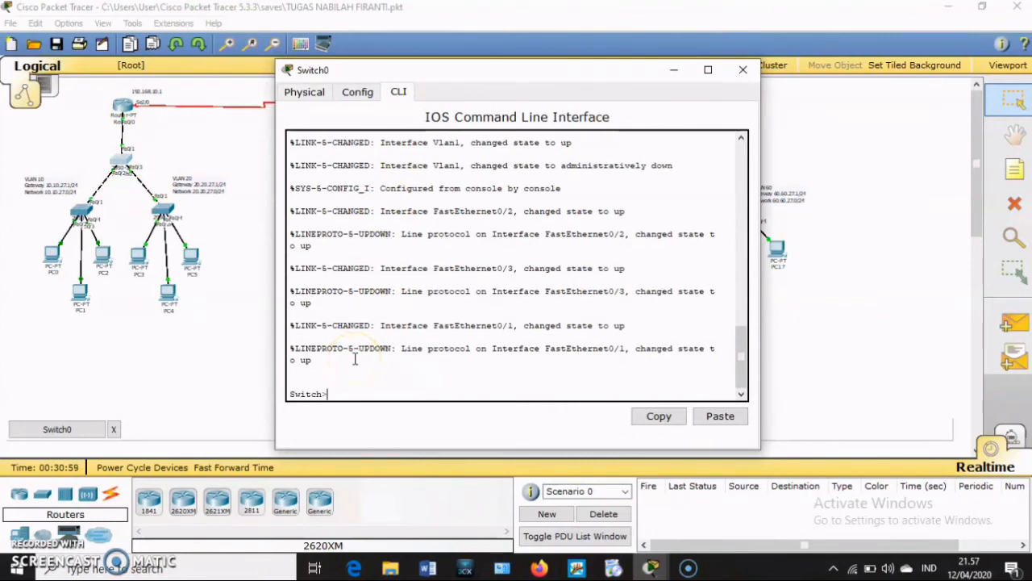
{"action": "type", "text": "ena"}
{"action": "key", "text": "Return"}
{"action": "type", "text": "conf t"}
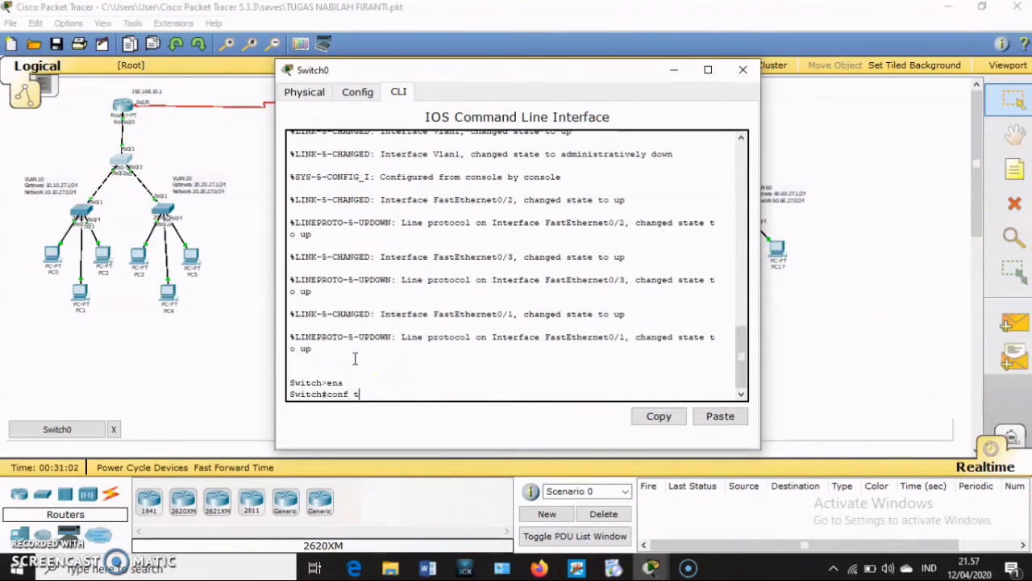
{"action": "key", "text": "Return"}
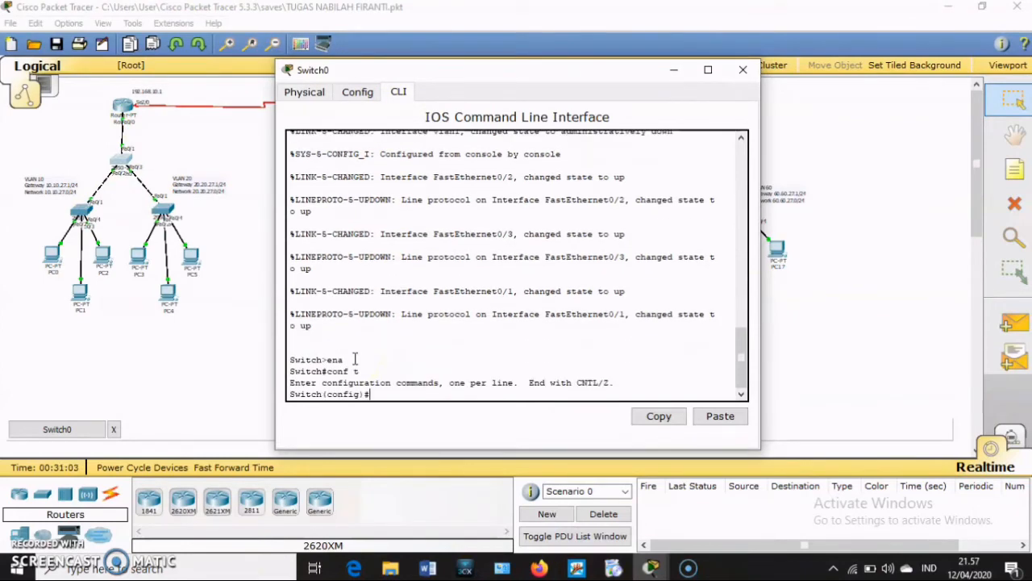
Step: Set Switch0's interface fa0/2 to switchport mode trunk and return to global configuration mode
{"action": "type", "text": "int fa0/2"}
{"action": "key", "text": "Return"}
{"action": "type", "text": "switch"}
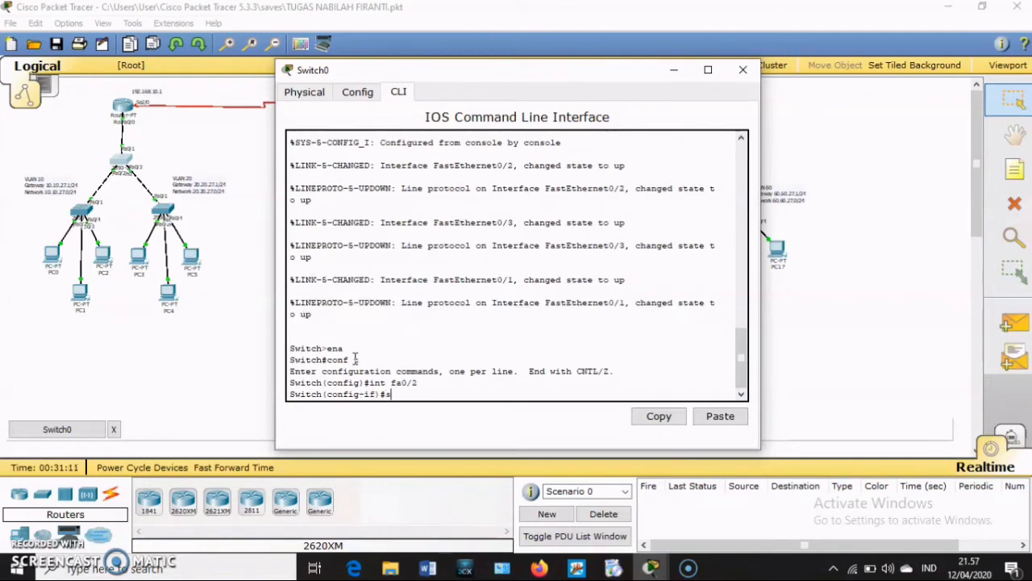
{"action": "type", "text": "port mode trunk"}
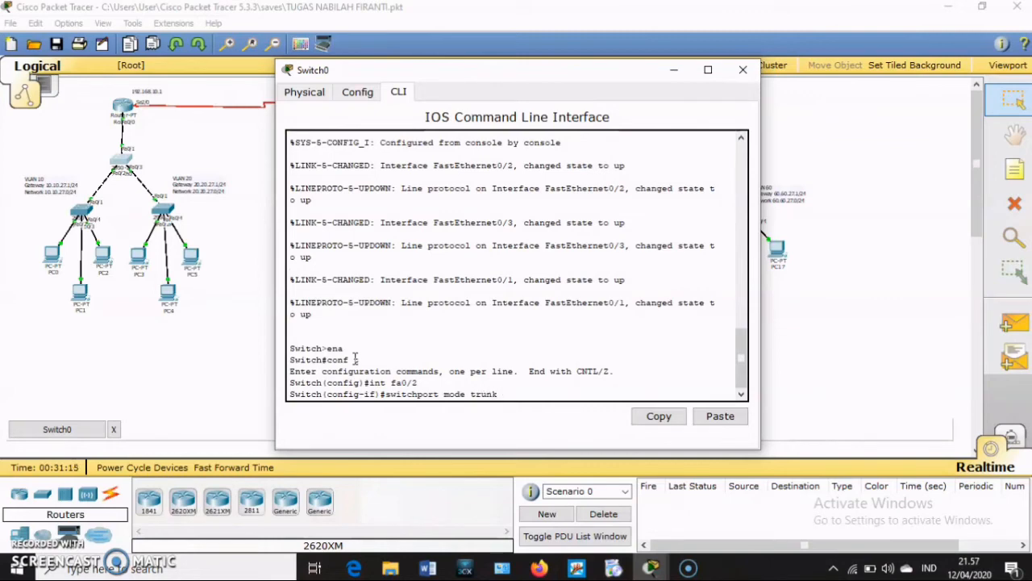
{"action": "key", "text": "Return"}
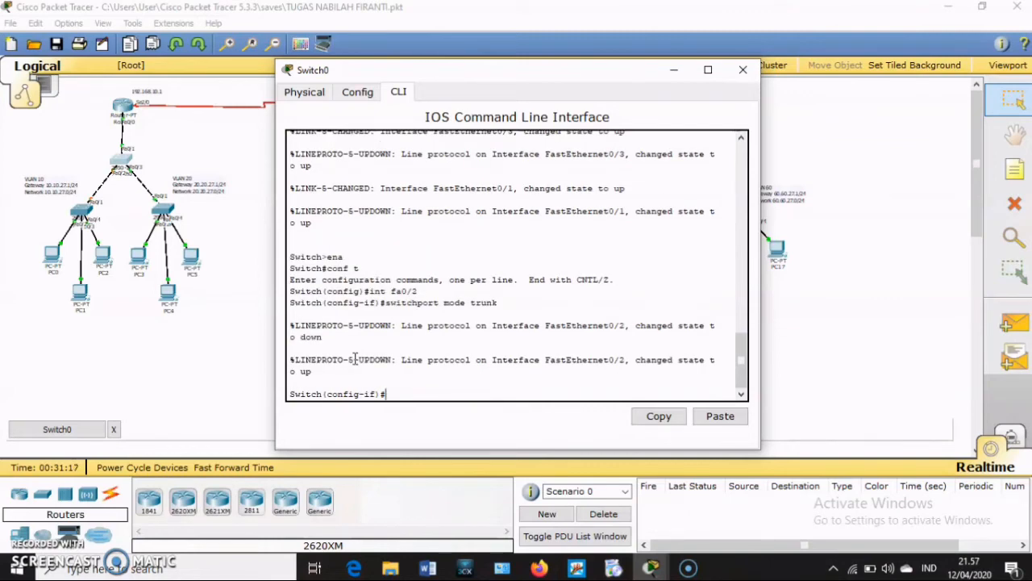
{"action": "type", "text": "ex"}
{"action": "key", "text": "Return"}
Step: Set Switch0's interface fa0/3 to switchport mode trunk and return to global configuration mode
{"action": "type", "text": "int fa "}
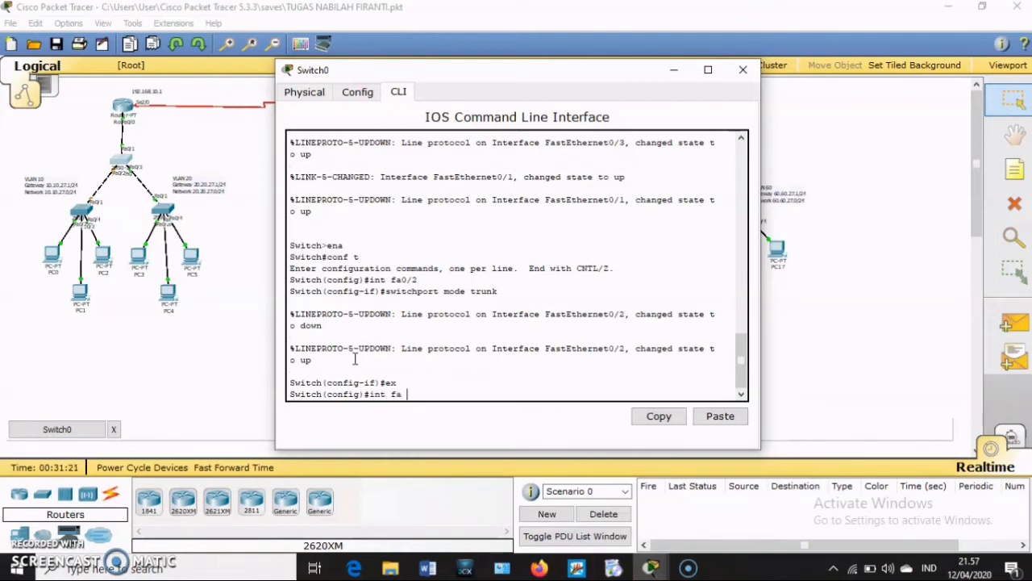
{"action": "type", "text": "0/3"}
{"action": "key", "text": "Return"}
{"action": "type", "text": "swit"}
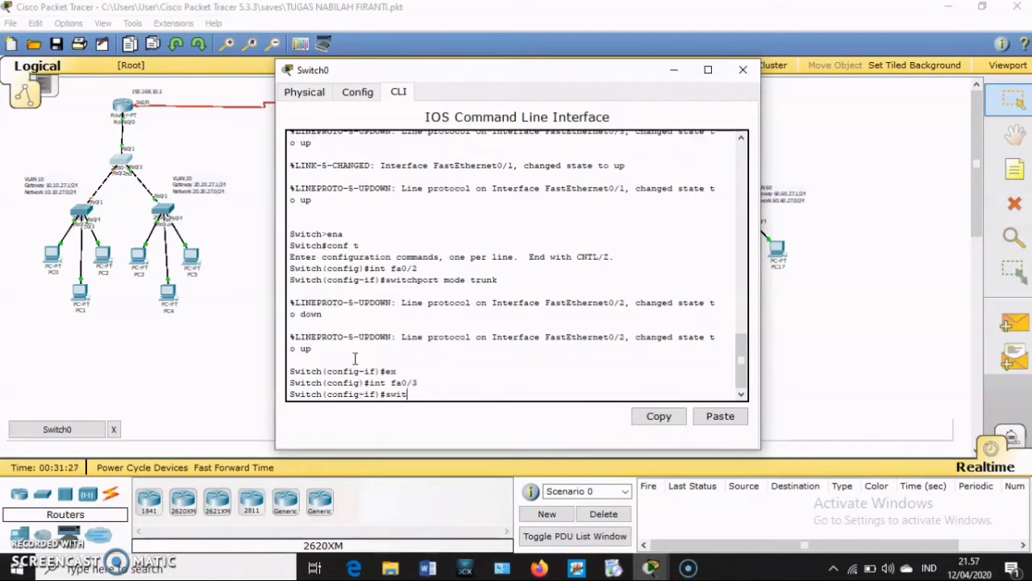
{"action": "type", "text": "chport mode trunk"}
{"action": "key", "text": "Return"}
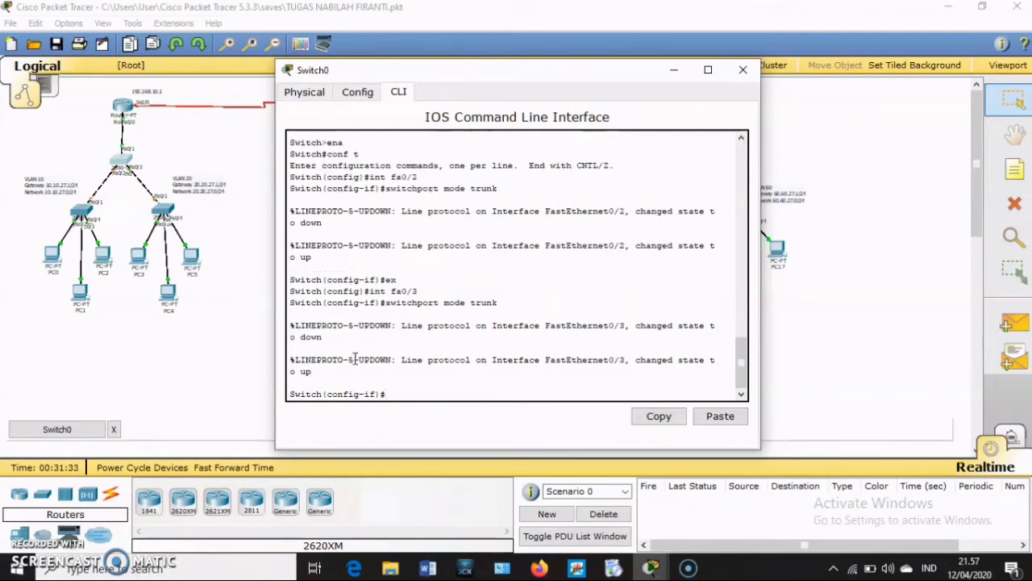
{"action": "type", "text": "ex"}
{"action": "key", "text": "Return"}
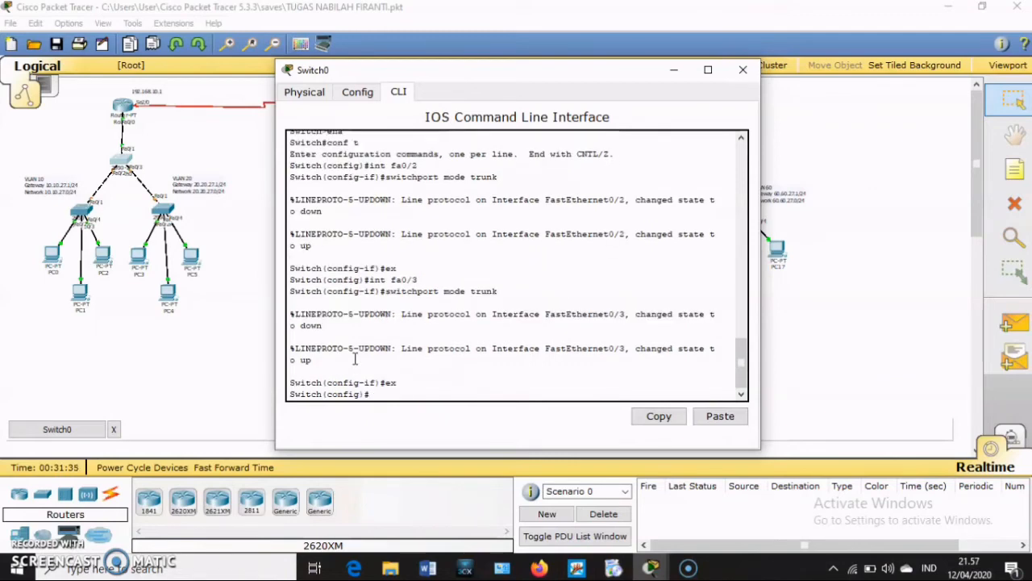
Step: Set Switch0's interface fa0/1 to switchport mode trunk, return to global configuration mode and close the switch's window
{"action": "type", "text": "int fa0/1"}
{"action": "key", "text": "Return"}
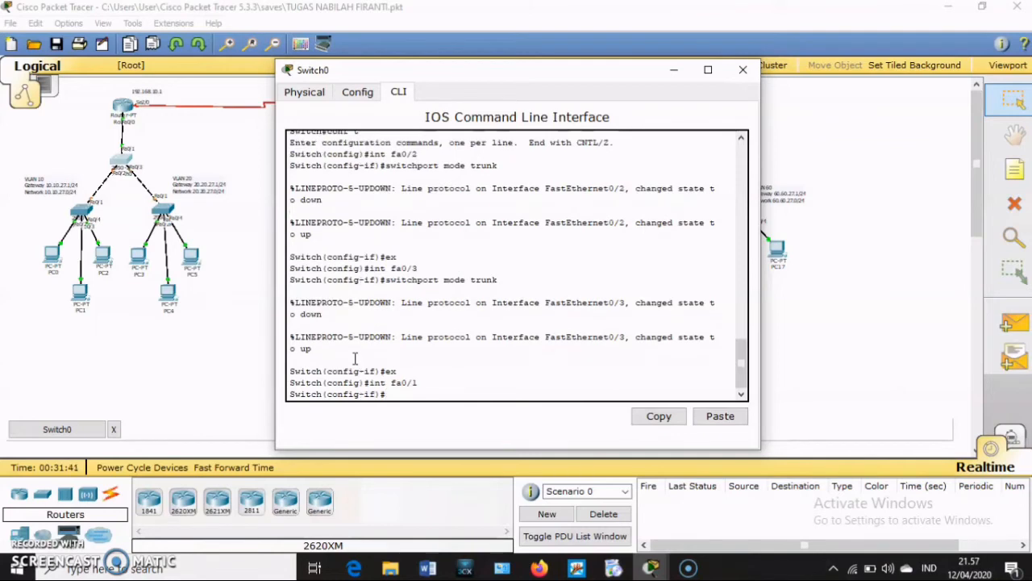
{"action": "type", "text": "switchport mode trunk"}
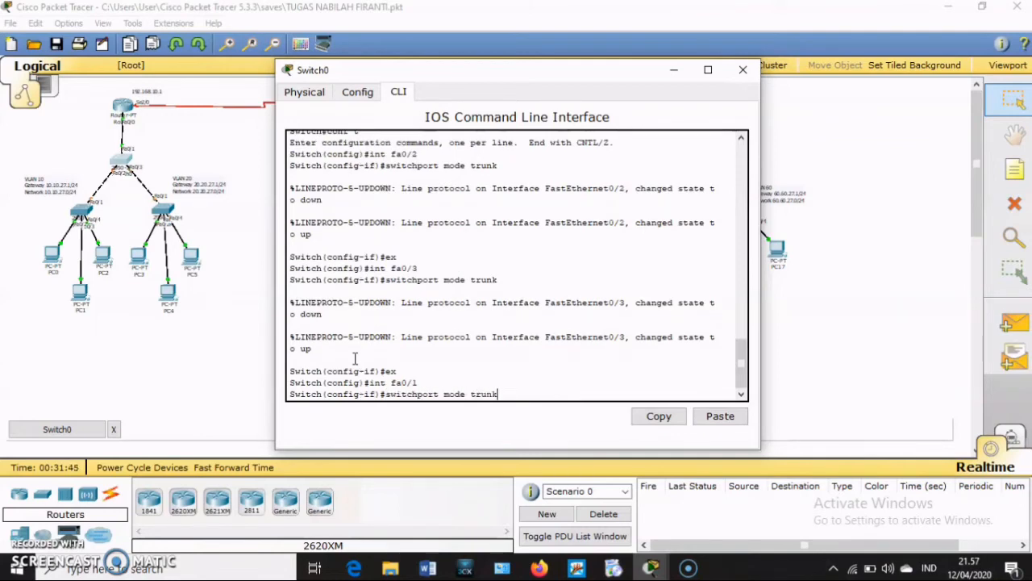
{"action": "key", "text": "Return"}
{"action": "type", "text": "ex"}
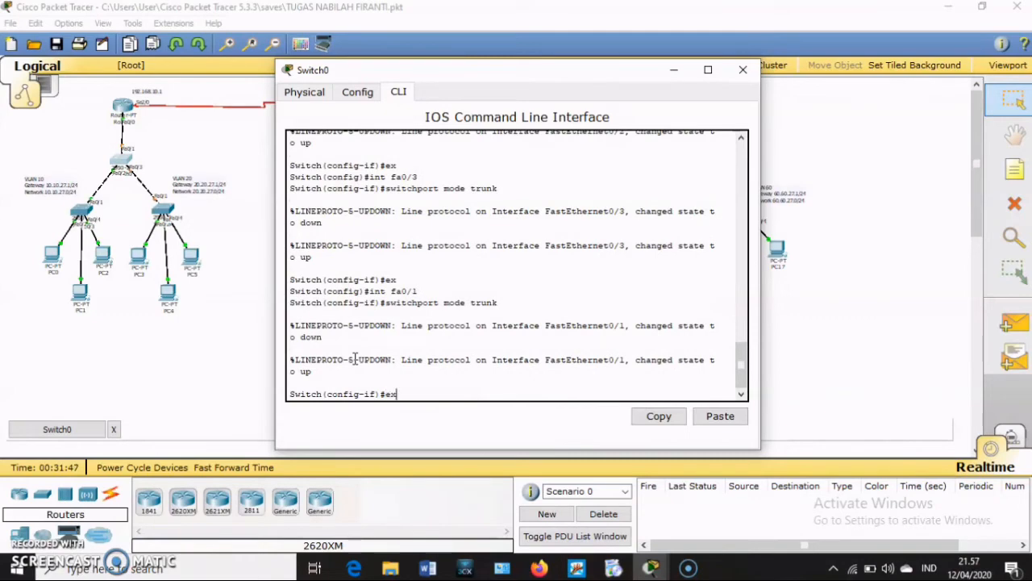
{"action": "key", "text": "Return"}
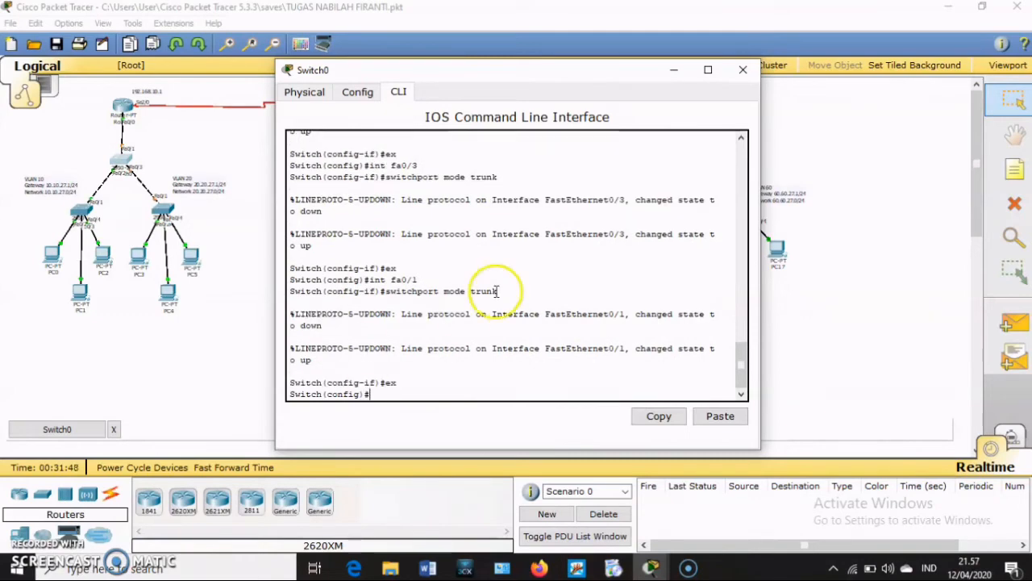
{"action": "left_click", "coordinate": [743, 69]}
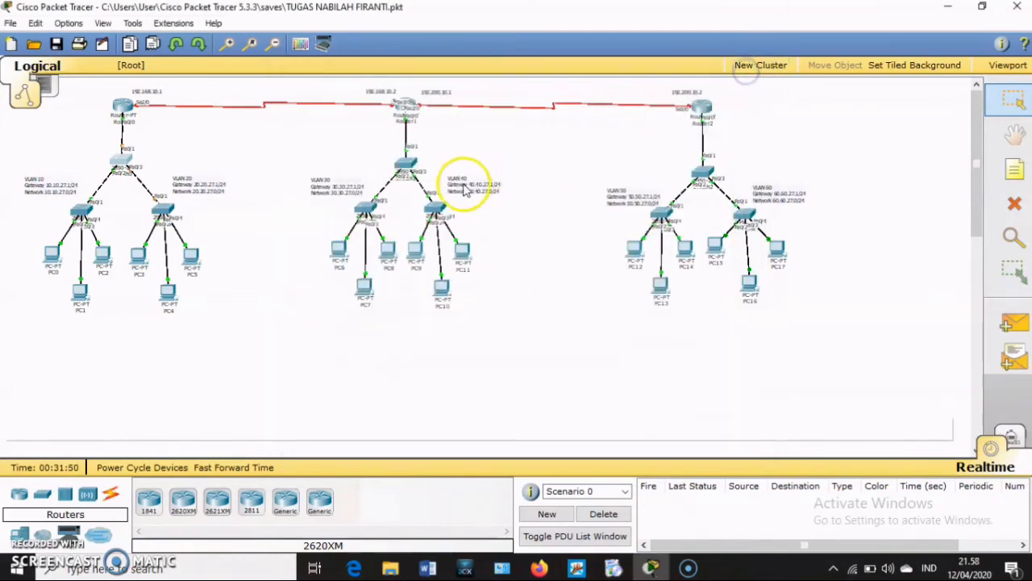
Step: Enter global configuration mode on Switch5, the VLAN 30 access switch, with its window moved off that switch in the topology
{"action": "left_click", "coordinate": [365, 209]}
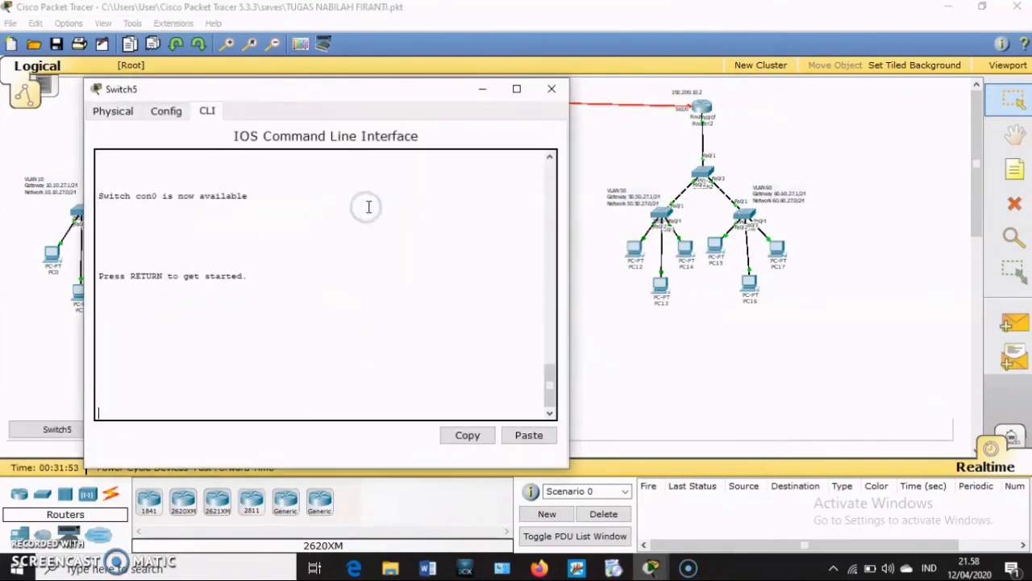
{"action": "left_click_drag", "start_coordinate": [401, 100], "coordinate": [795, 92]}
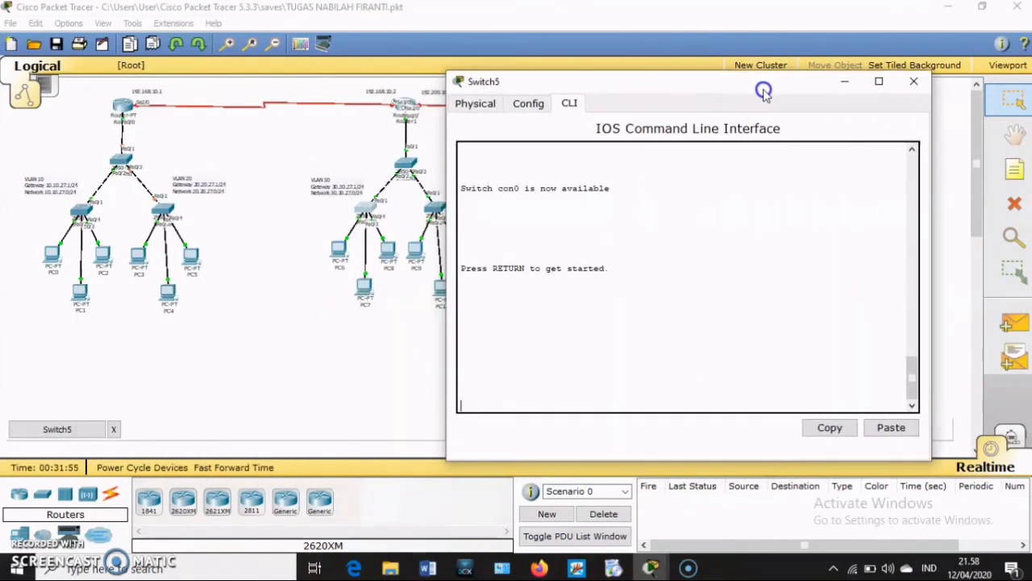
{"action": "left_click", "coordinate": [553, 333]}
{"action": "key", "text": "Return"}
{"action": "type", "text": "ena"}
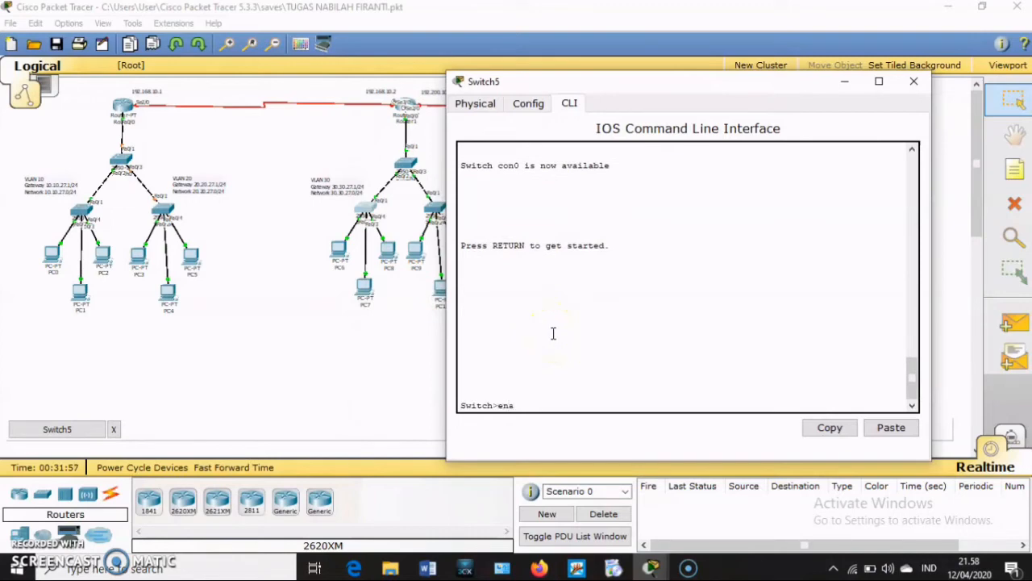
{"action": "key", "text": "Return"}
{"action": "type", "text": "con"}
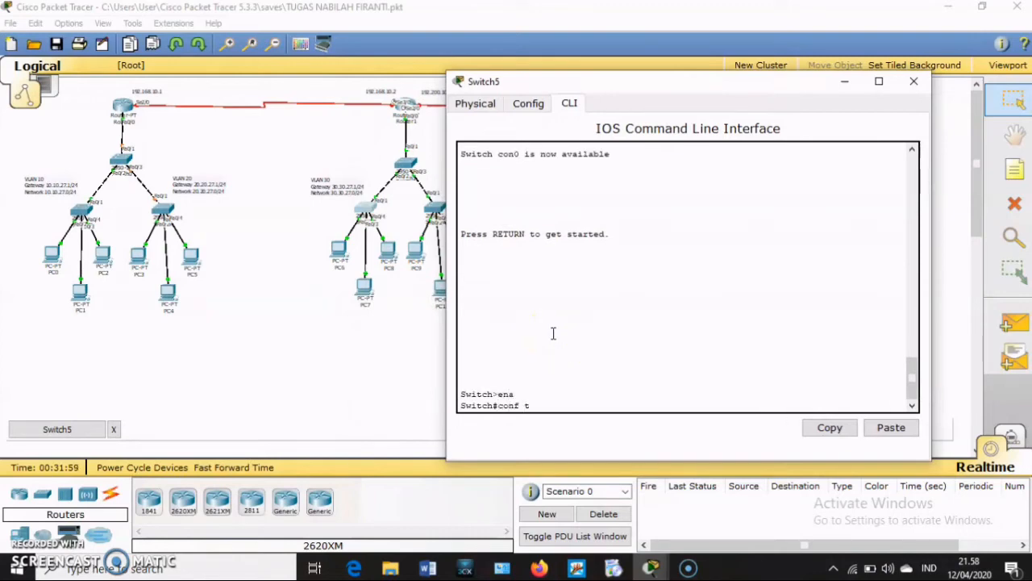
{"action": "type", "text": "f t"}
{"action": "key", "text": "Return"}
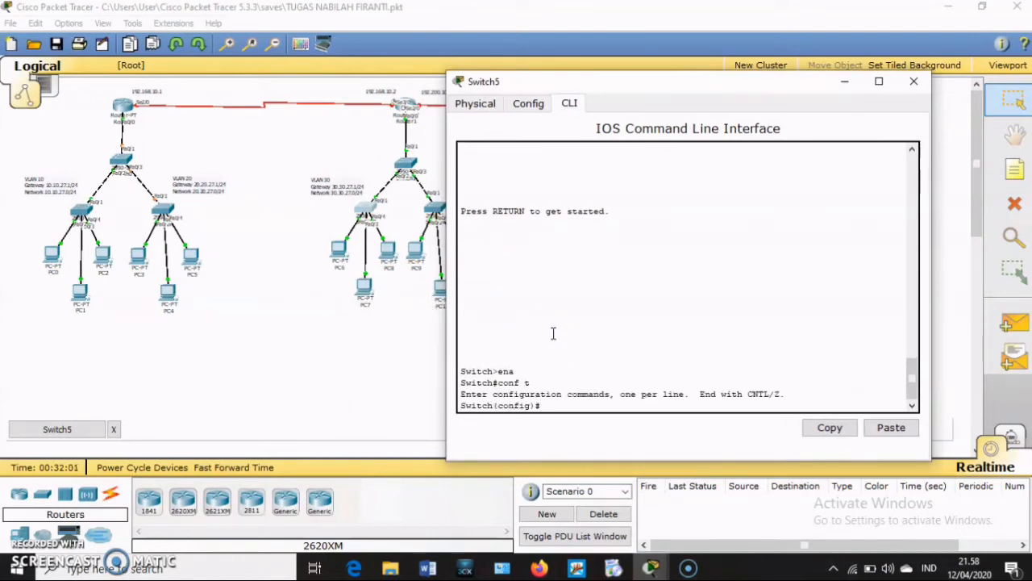
Step: Set Switch5's interface fa0/2 to switchport mode trunk, return to global configuration mode and close the switch's window
{"action": "type", "text": "int fa0/2"}
{"action": "key", "text": "Return"}
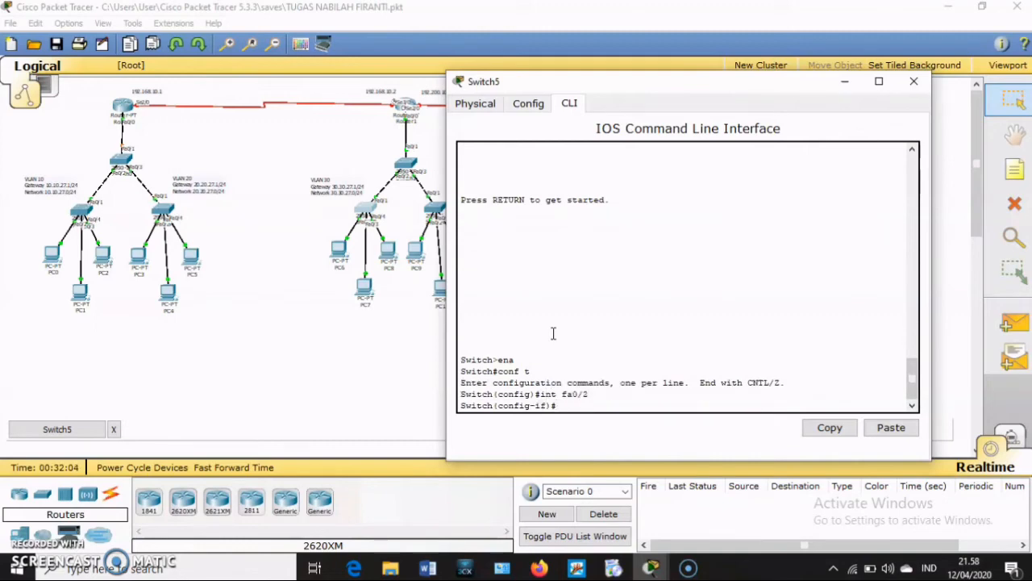
{"action": "type", "text": "switchport mode trunk"}
{"action": "key", "text": "Return"}
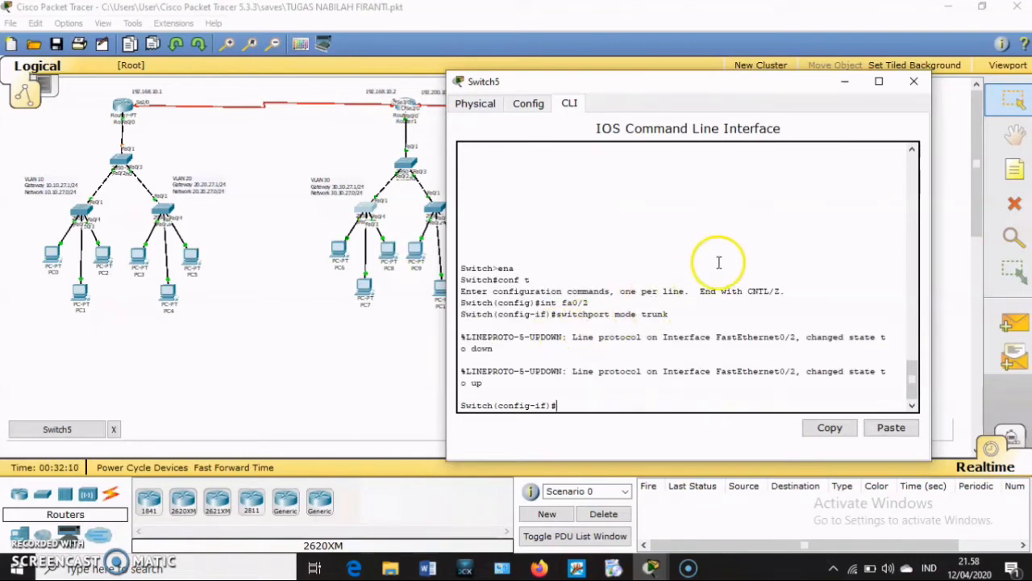
{"action": "left_click", "coordinate": [749, 250]}
{"action": "type", "text": "ex"}
{"action": "key", "text": "Return"}
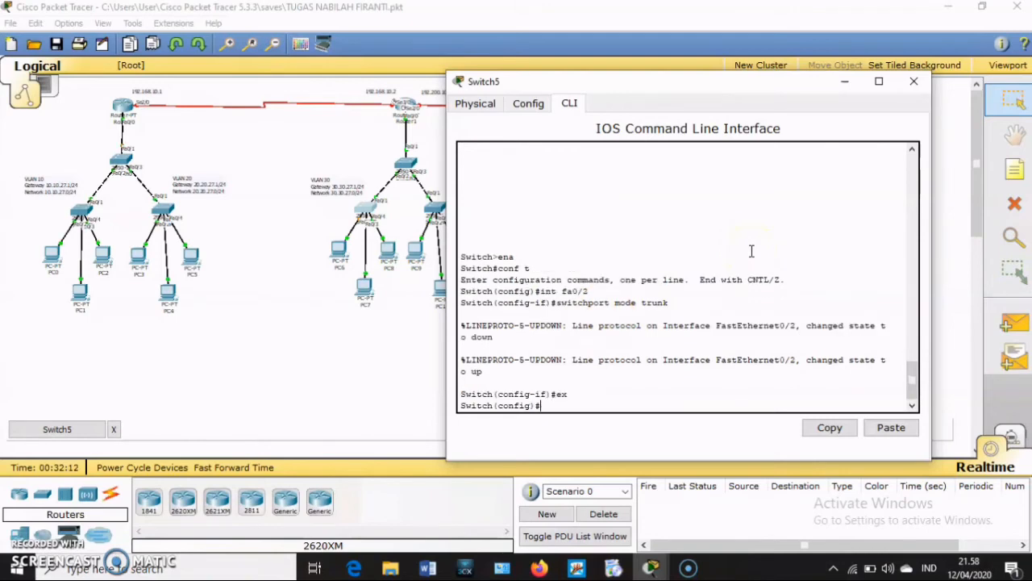
{"action": "left_click", "coordinate": [911, 80]}
Step: Enter global configuration mode on Switch1, the switch directly below Router1, with its window moved clear of its links in the topology
{"action": "left_click", "coordinate": [410, 164]}
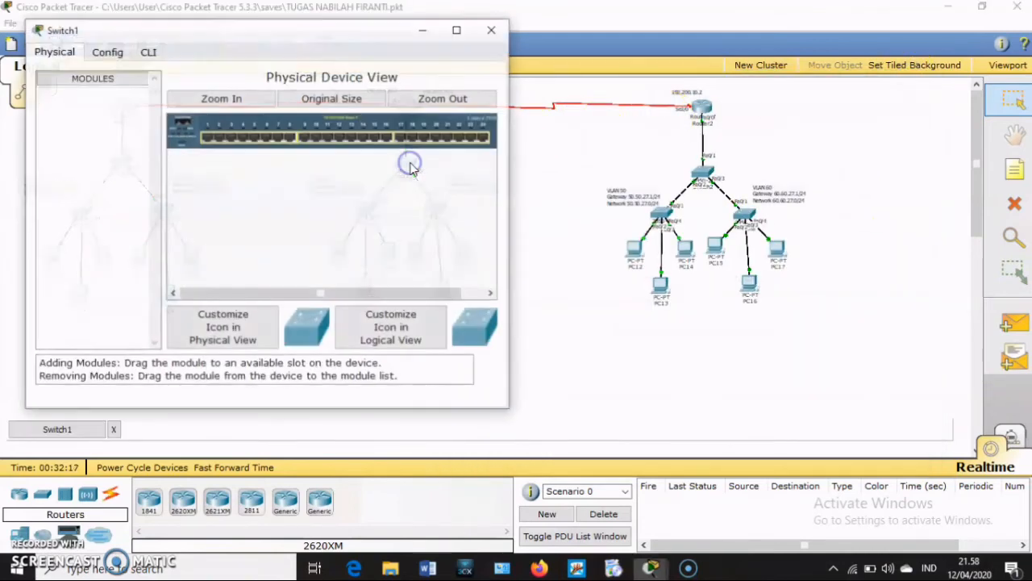
{"action": "left_click_drag", "start_coordinate": [246, 40], "coordinate": [711, 63]}
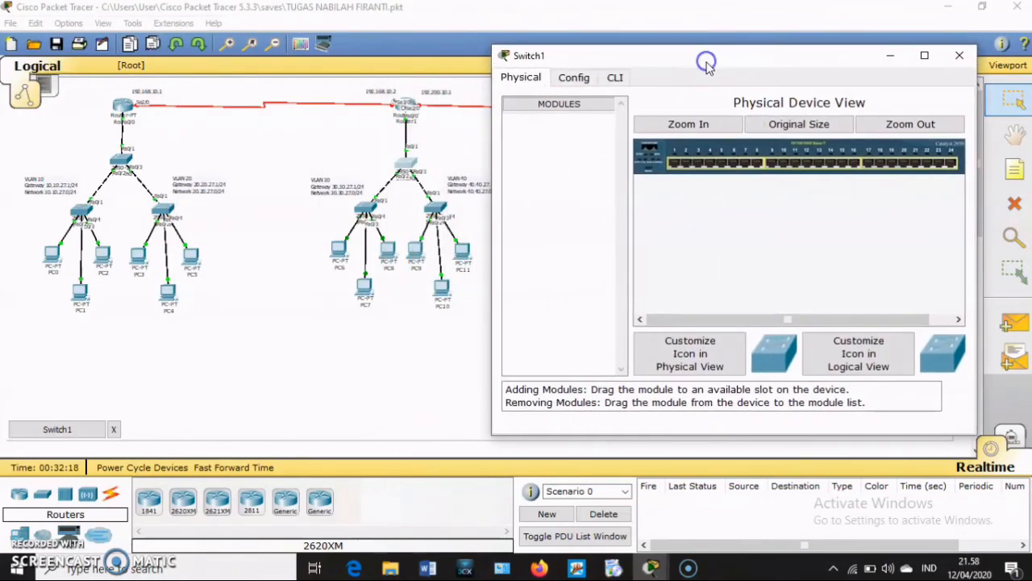
{"action": "left_click", "coordinate": [615, 77]}
{"action": "type", "text": "e"}
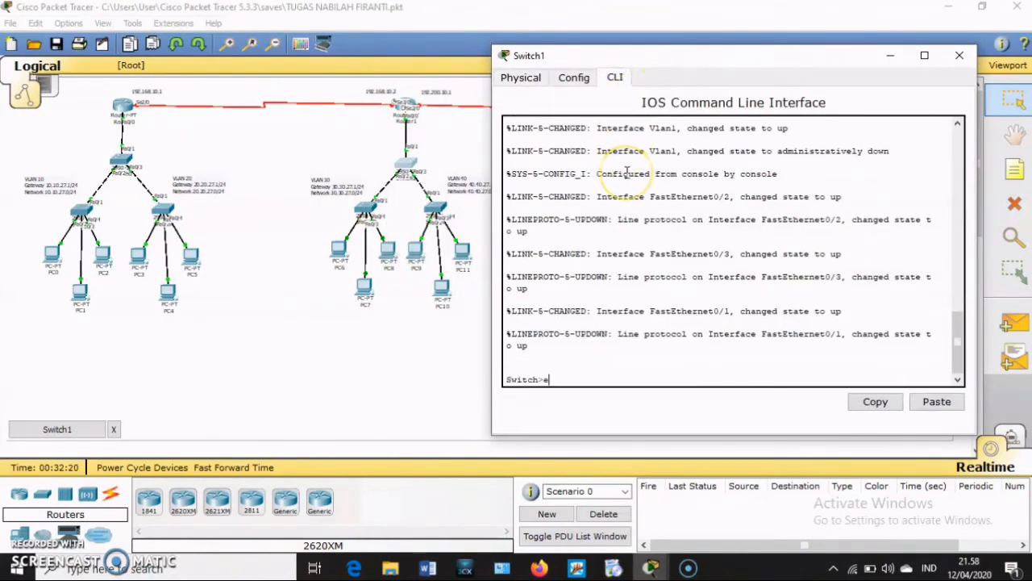
{"action": "type", "text": "na"}
{"action": "key", "text": "Return"}
{"action": "type", "text": "conf t"}
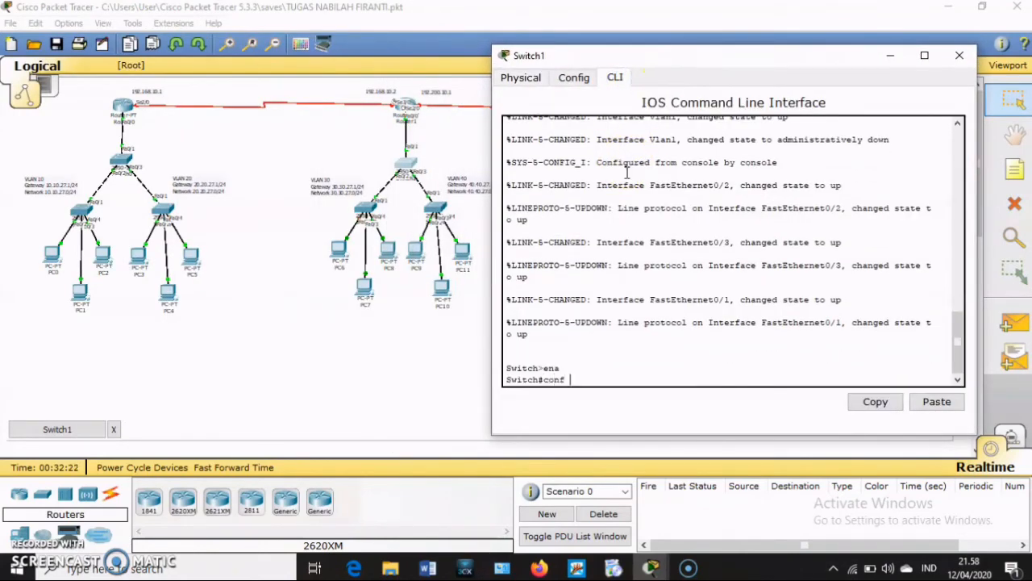
{"action": "key", "text": "Return"}
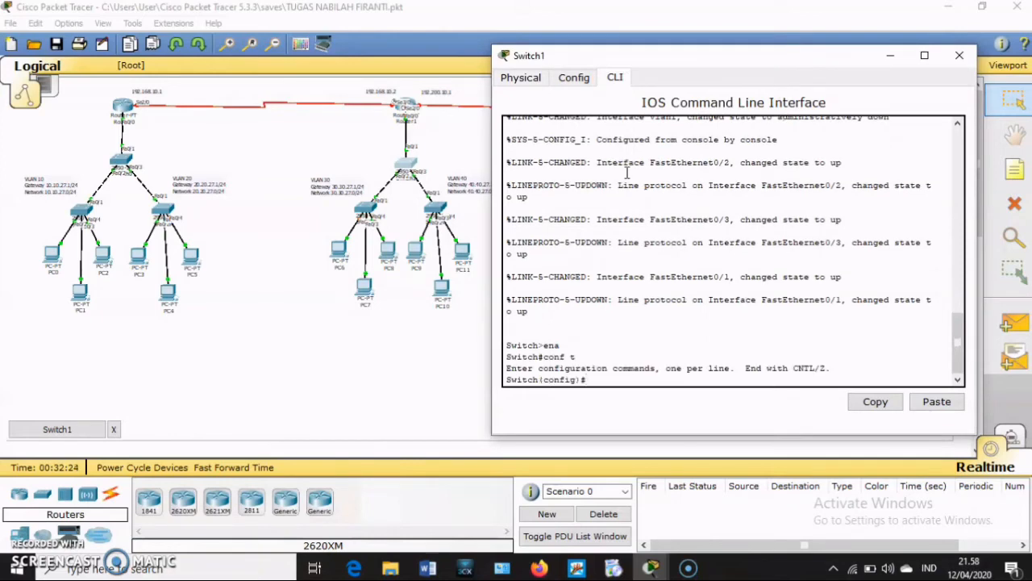
Step: Set Switch1's interface fa0/2 to switchport mode trunk
{"action": "type", "text": "int fa"}
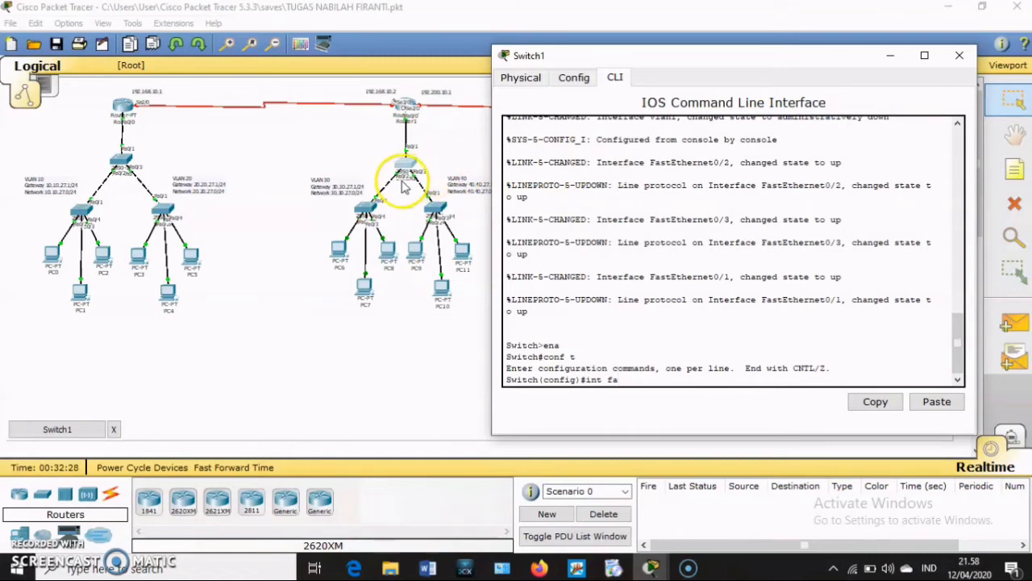
{"action": "type", "text": "0/2"}
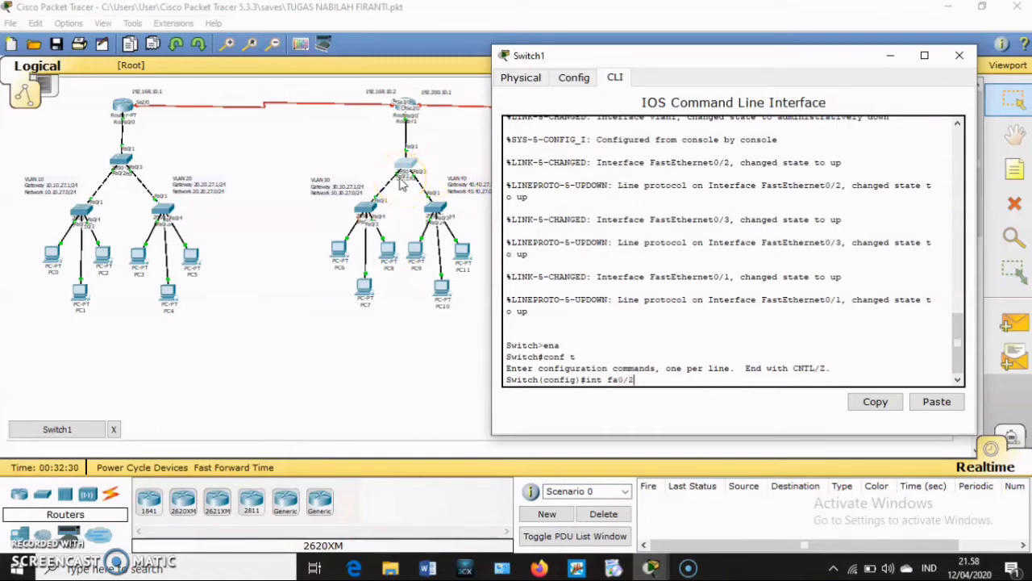
{"action": "key", "text": "Return"}
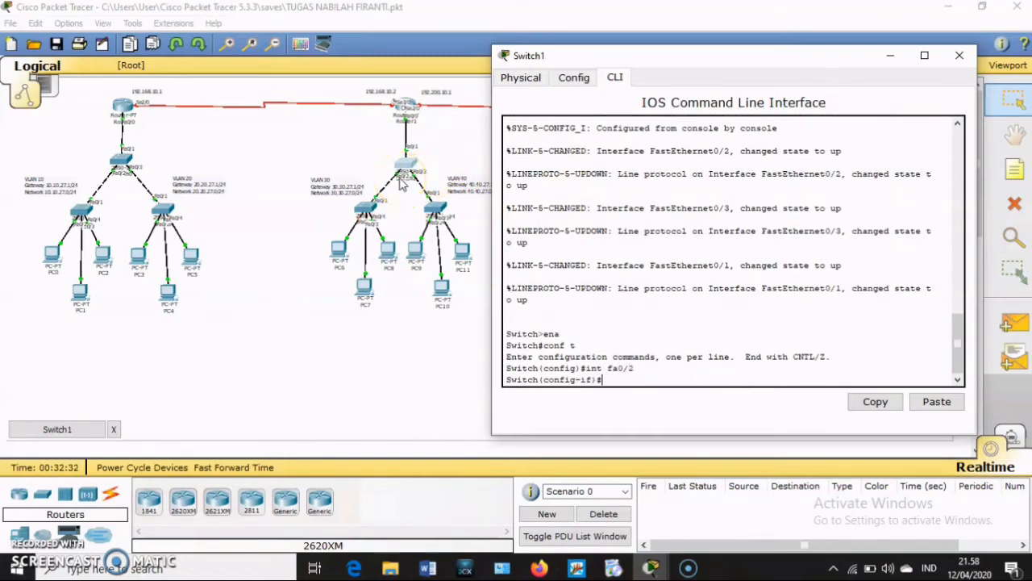
{"action": "type", "text": "switchport mode trunk"}
{"action": "key", "text": "Return"}
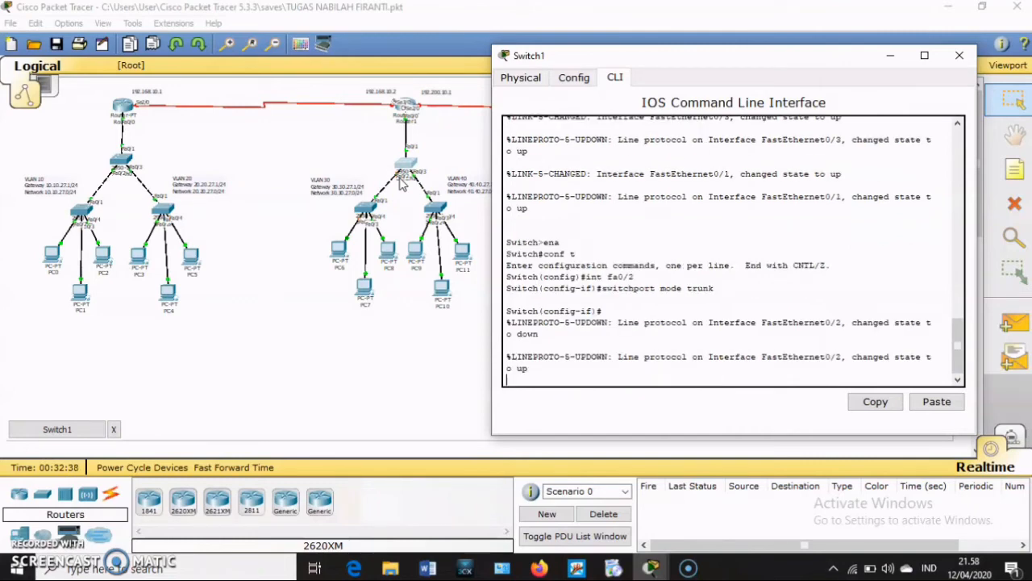
Step: Return Switch1 to global configuration mode and set its interface fa0/3 to switchport mode trunk
{"action": "key", "text": "Return"}
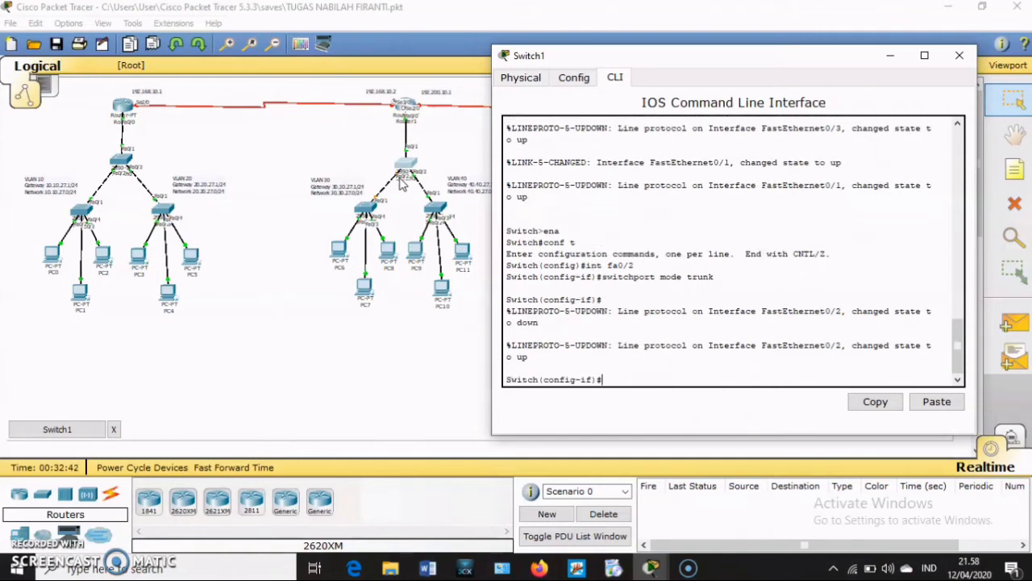
{"action": "type", "text": "ex"}
{"action": "key", "text": "Return"}
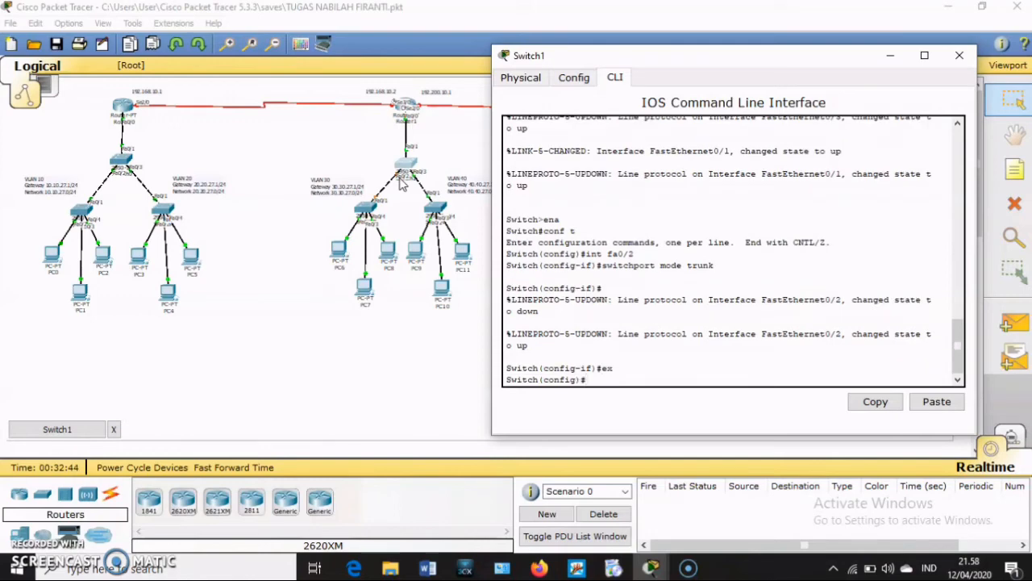
{"action": "type", "text": "int fa0/3"}
{"action": "key", "text": "Return"}
{"action": "type", "text": "swit"}
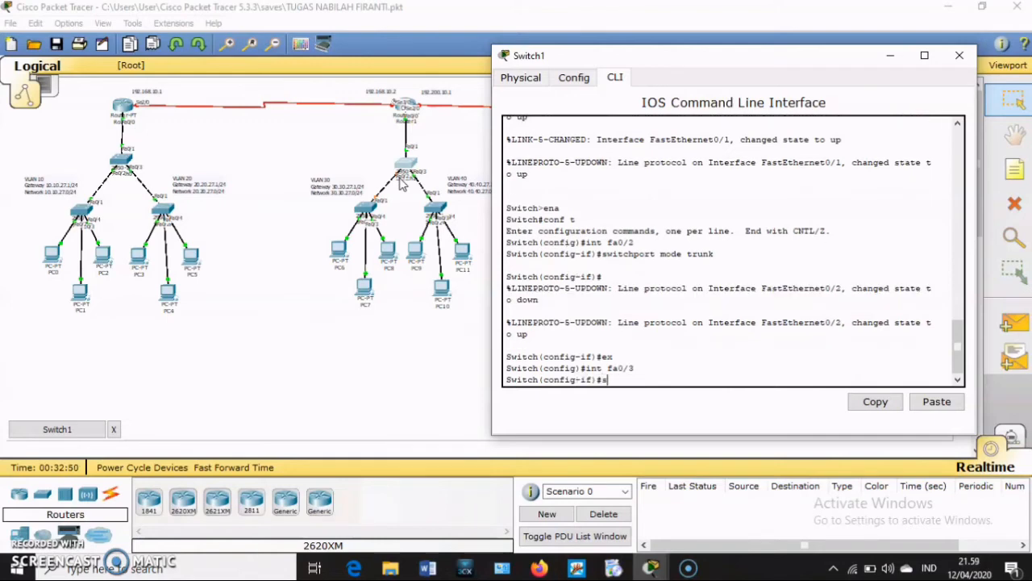
{"action": "type", "text": "chport mode trunk"}
{"action": "key", "text": "Return"}
Step: Set Switch1's interface fa0/1 to switchport mode trunk, return to global configuration mode and close the switch's window
{"action": "type", "text": "itch(config-if)#int"}
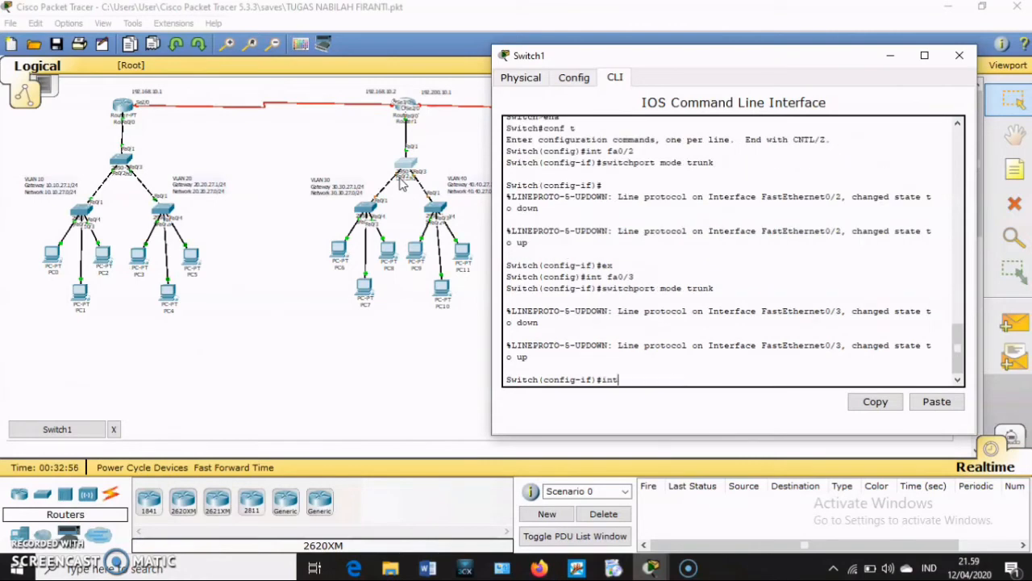
{"action": "type", "text": " fa0/1"}
{"action": "key", "text": "Return"}
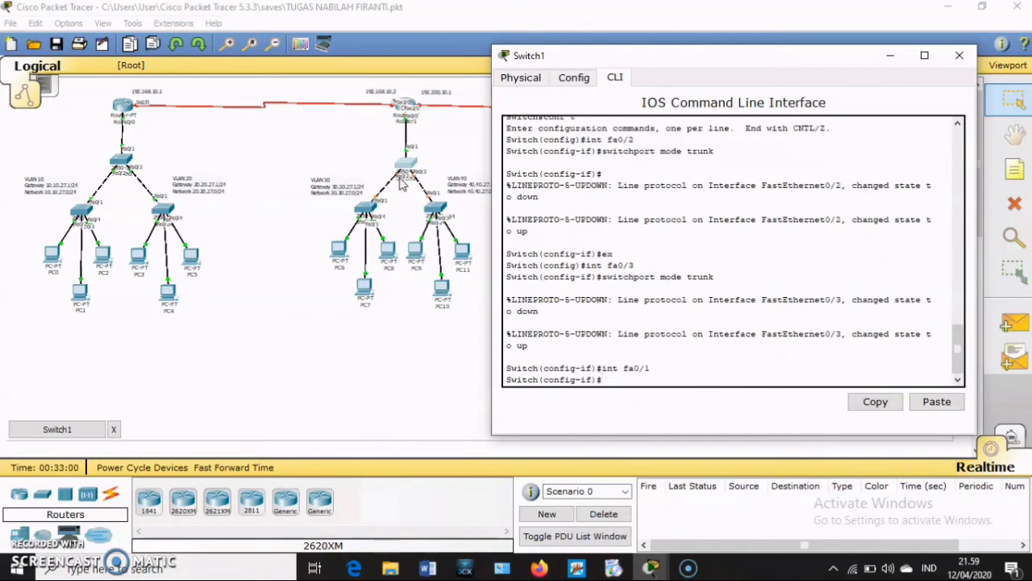
{"action": "type", "text": "switchport mode trunk"}
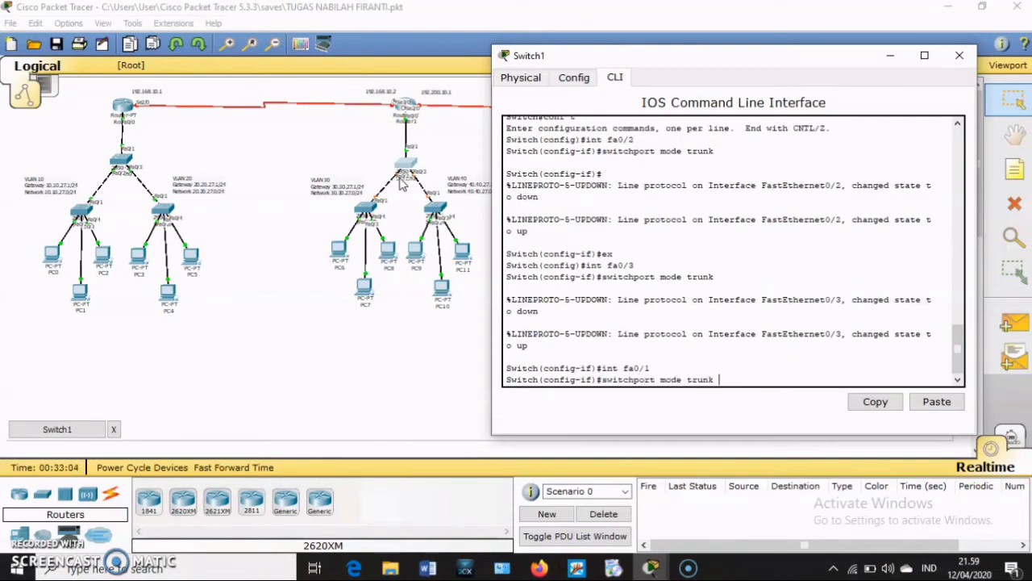
{"action": "key", "text": "Return"}
{"action": "type", "text": "ex"}
{"action": "key", "text": "Return"}
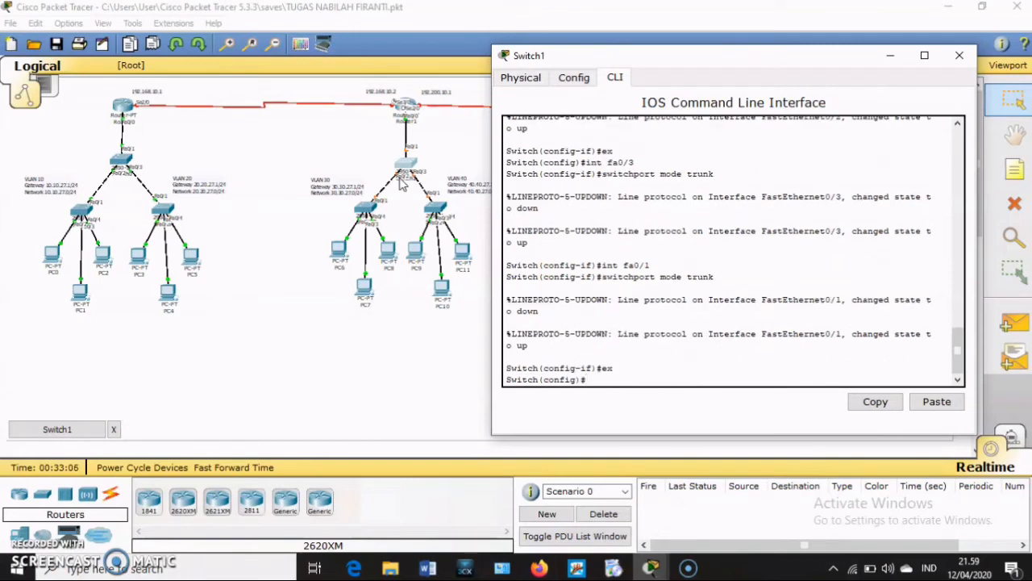
{"action": "left_click", "coordinate": [611, 137]}
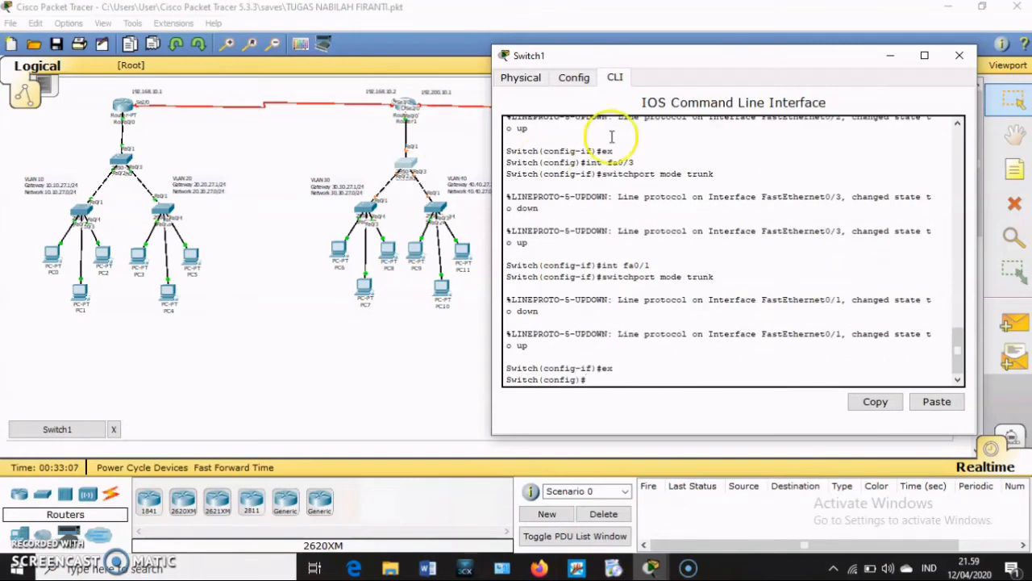
{"action": "left_click", "coordinate": [959, 56]}
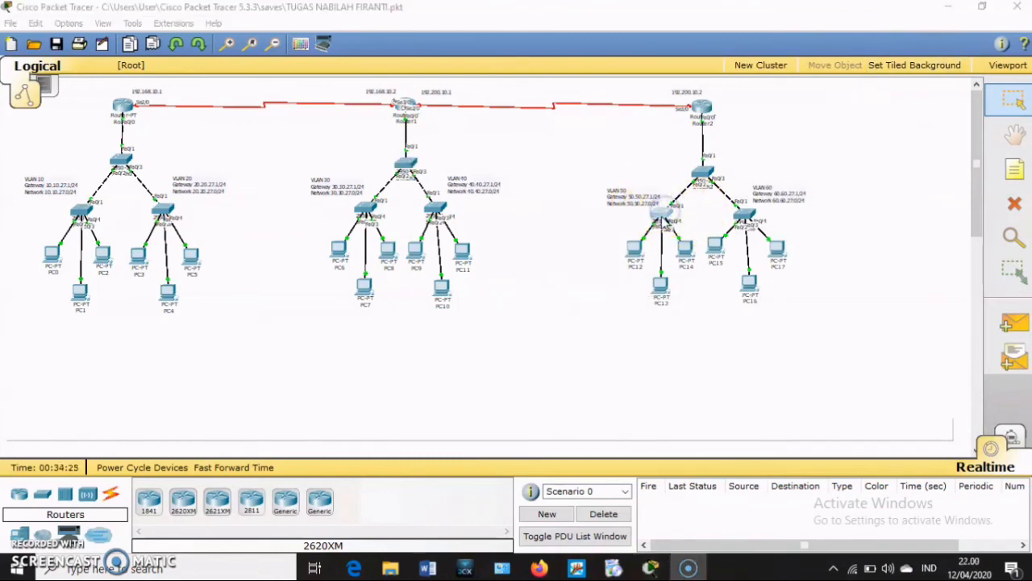
Step: Open the command line of Switch7, the VLAN 50 access switch, and exit every configuration level to restart its console session
{"action": "left_click", "coordinate": [660, 215]}
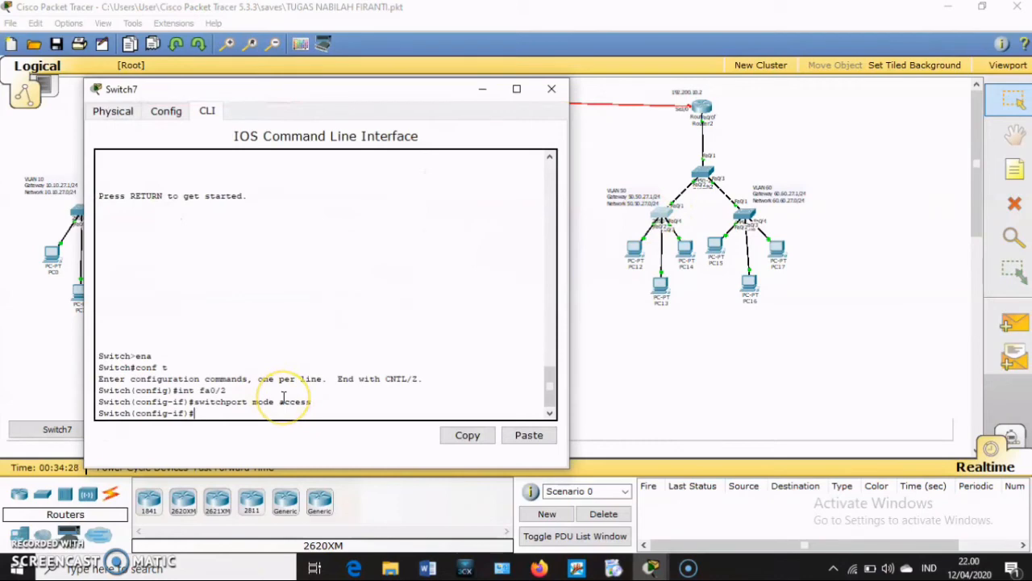
{"action": "type", "text": "ex"}
{"action": "key", "text": "Return"}
{"action": "key", "text": "Return"}
{"action": "type", "text": "ex"}
{"action": "key", "text": "Return"}
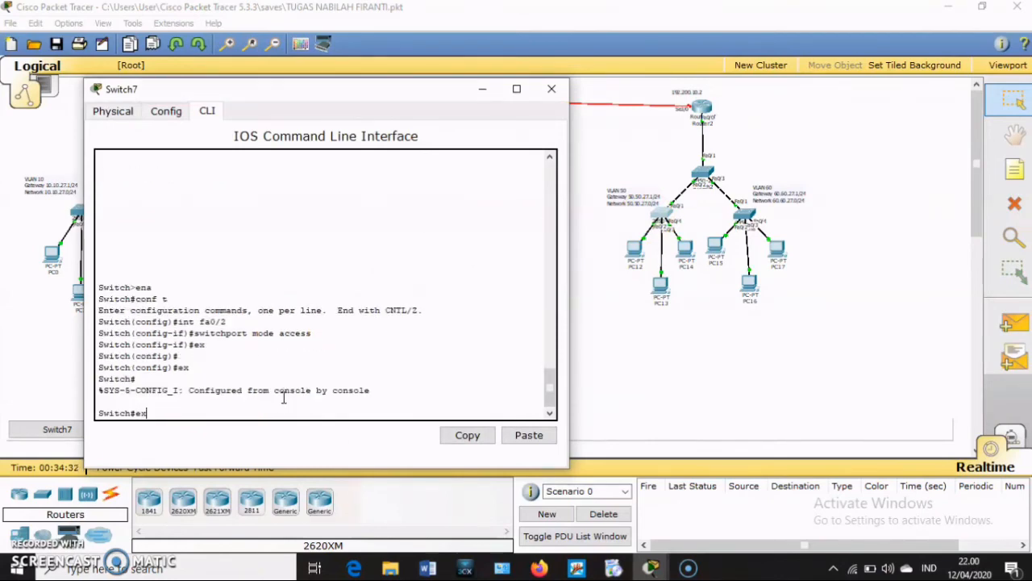
{"action": "type", "text": "ex"}
{"action": "key", "text": "Return"}
{"action": "key", "text": "Return"}
Step: Enter global configuration mode on Switch7 from its restarted console session
{"action": "type", "text": "ena"}
{"action": "key", "text": "Return"}
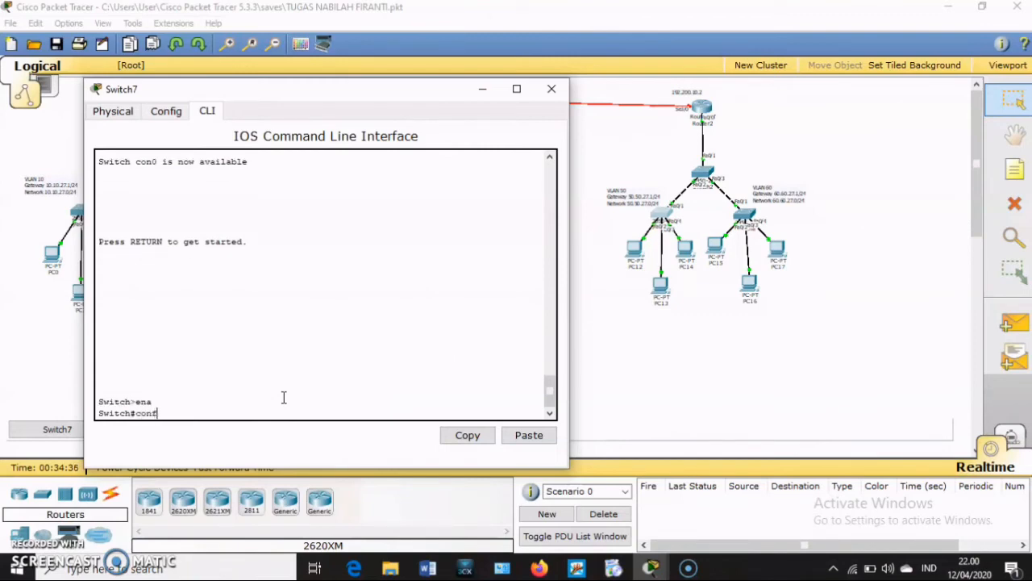
{"action": "type", "text": "conf t"}
{"action": "key", "text": "Return"}
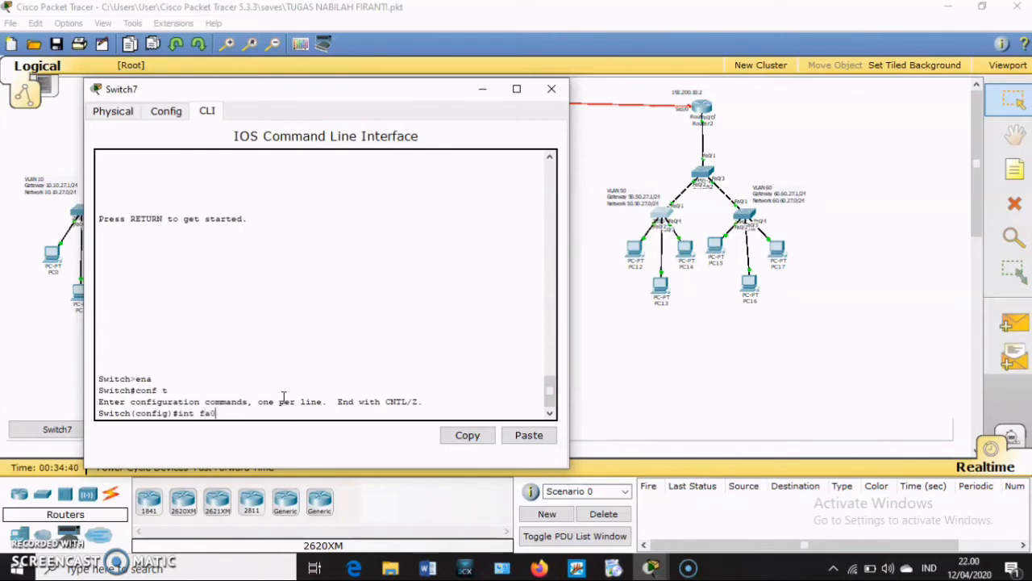
Step: Set Switch7's interface fa0/2 to switchport mode trunk, return to global configuration mode and close the switch's window
{"action": "type", "text": "int fa0/2"}
{"action": "key", "text": "Return"}
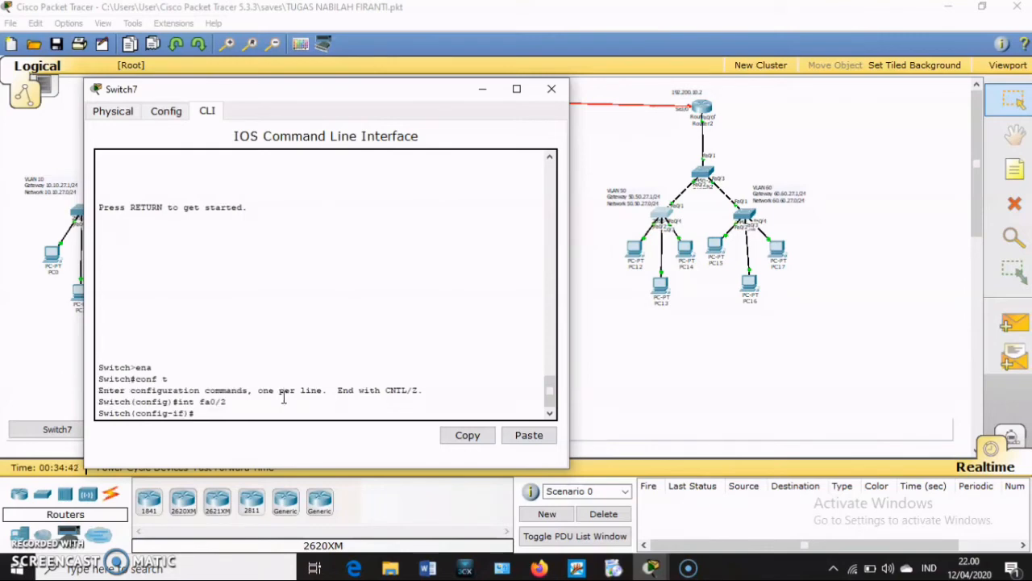
{"action": "type", "text": "switchport mode trunk"}
{"action": "key", "text": "Return"}
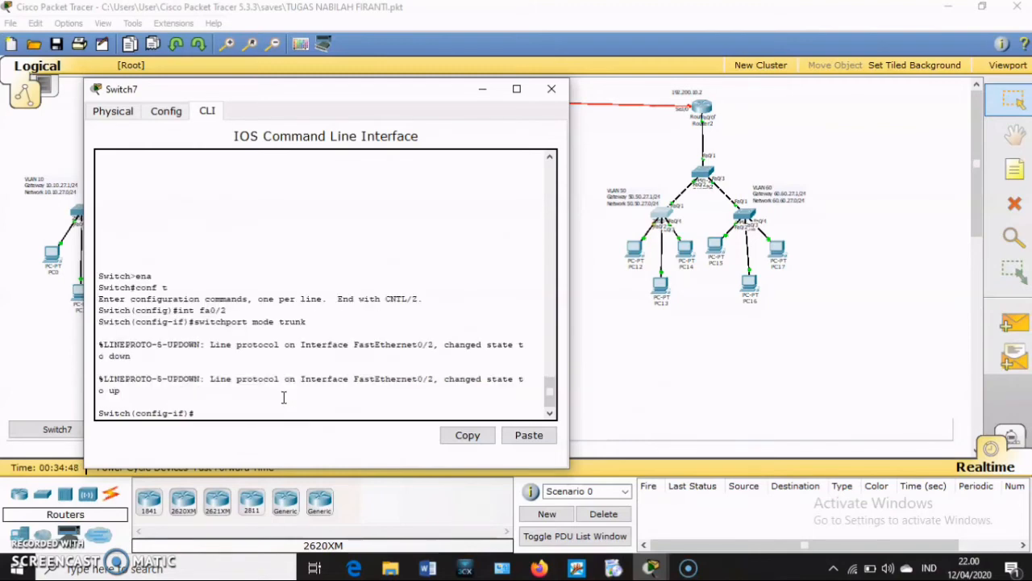
{"action": "type", "text": "ex"}
{"action": "key", "text": "Return"}
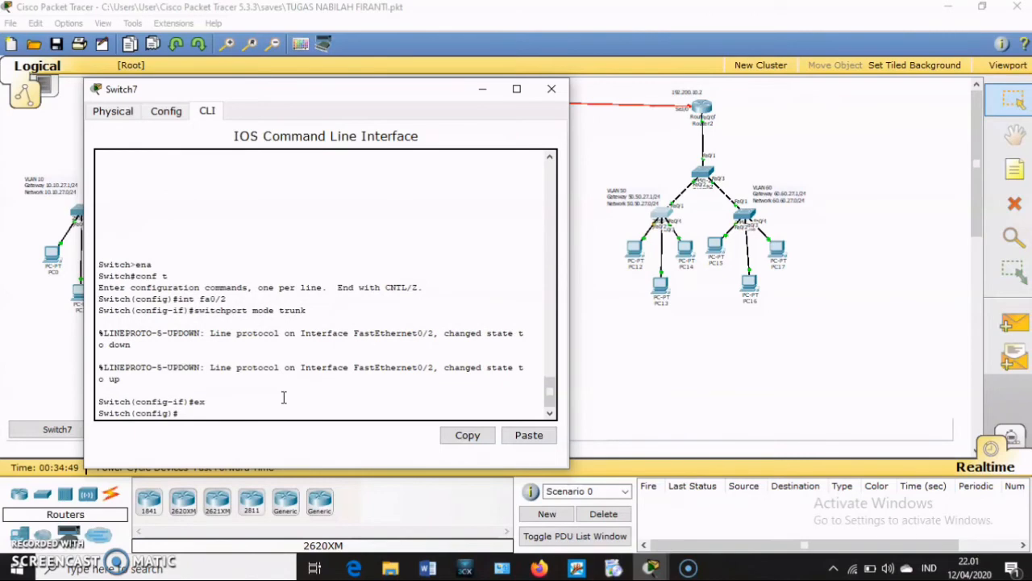
{"action": "left_click", "coordinate": [553, 89]}
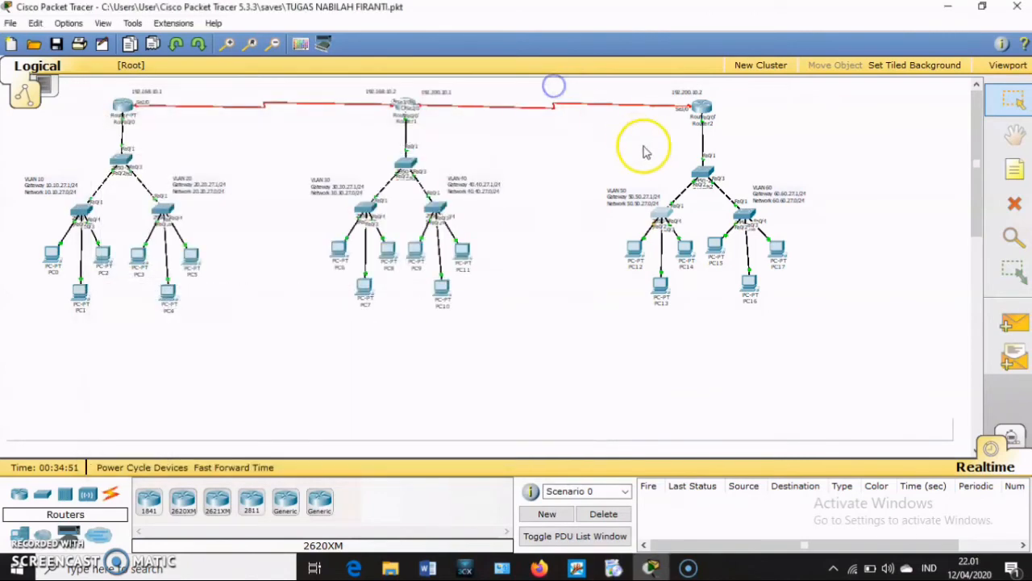
Step: Enter global configuration mode on Switch2, the switch directly below Router2, and begin the interface command with int fa
{"action": "left_click", "coordinate": [701, 170]}
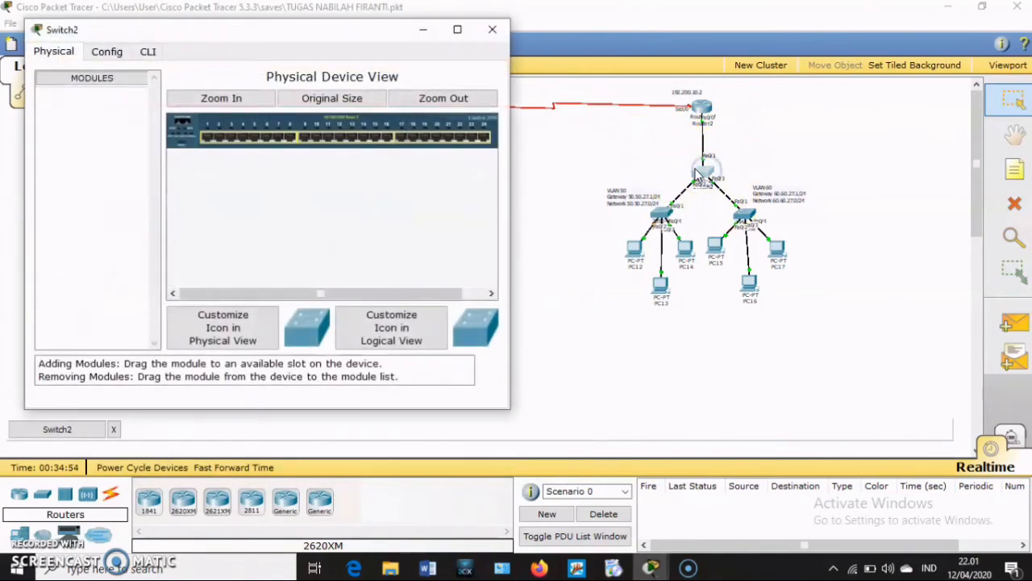
{"action": "left_click", "coordinate": [148, 51]}
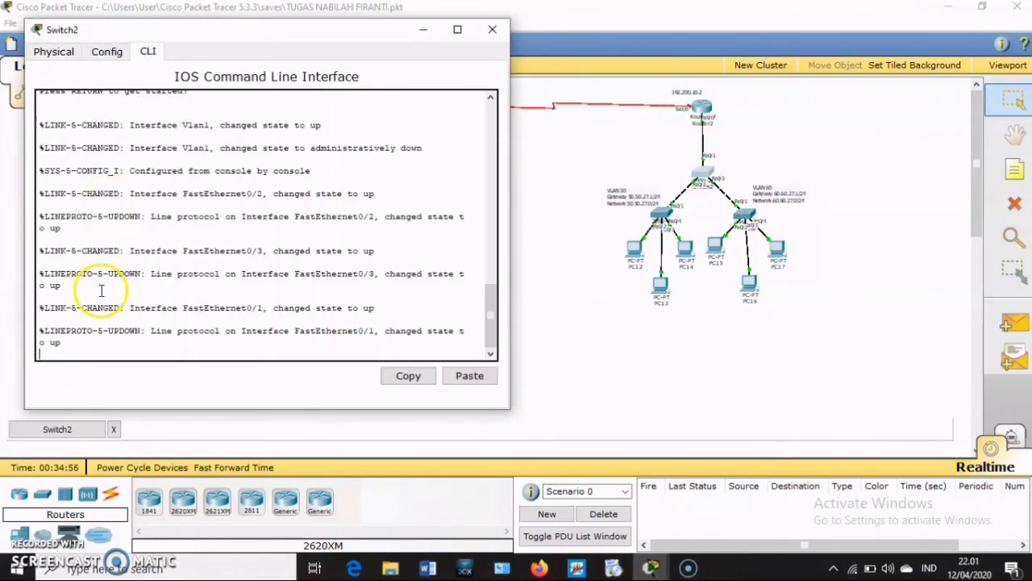
{"action": "key", "text": "Return"}
{"action": "type", "text": "ena"}
{"action": "key", "text": "Return"}
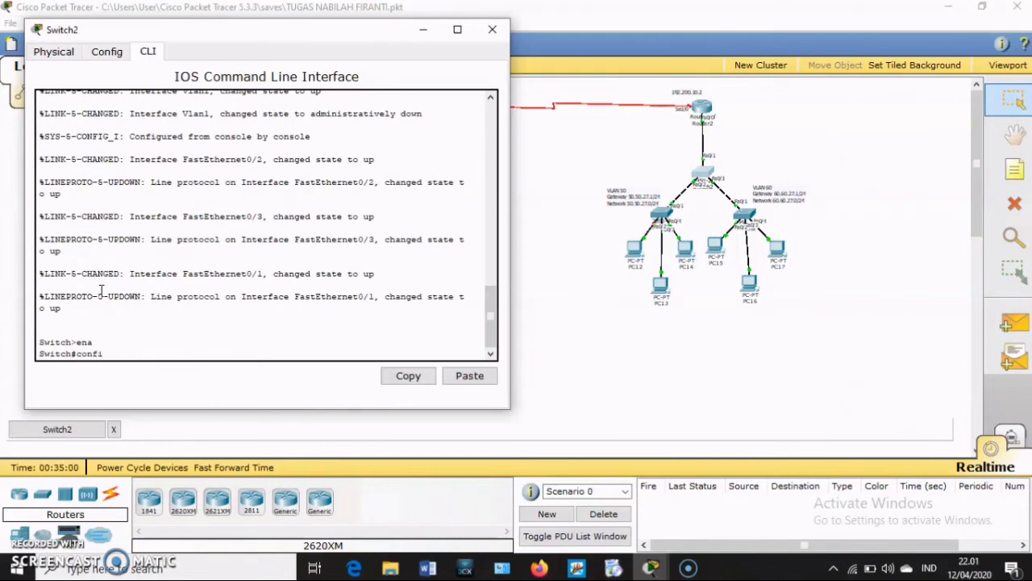
{"action": "type", "text": "conf t"}
{"action": "key", "text": "Return"}
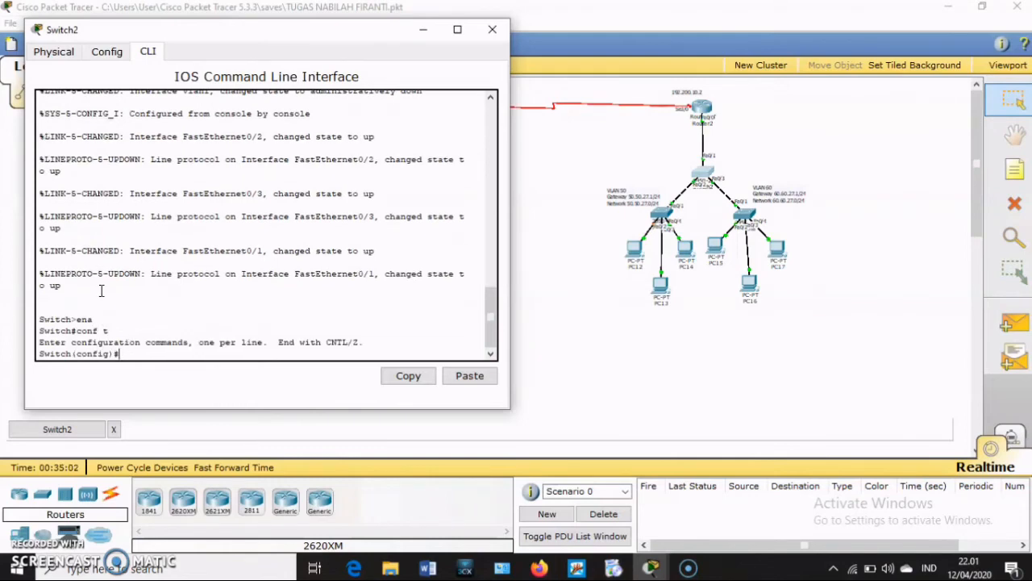
{"action": "type", "text": "int fa"}
{"action": "left_click", "coordinate": [673, 187]}
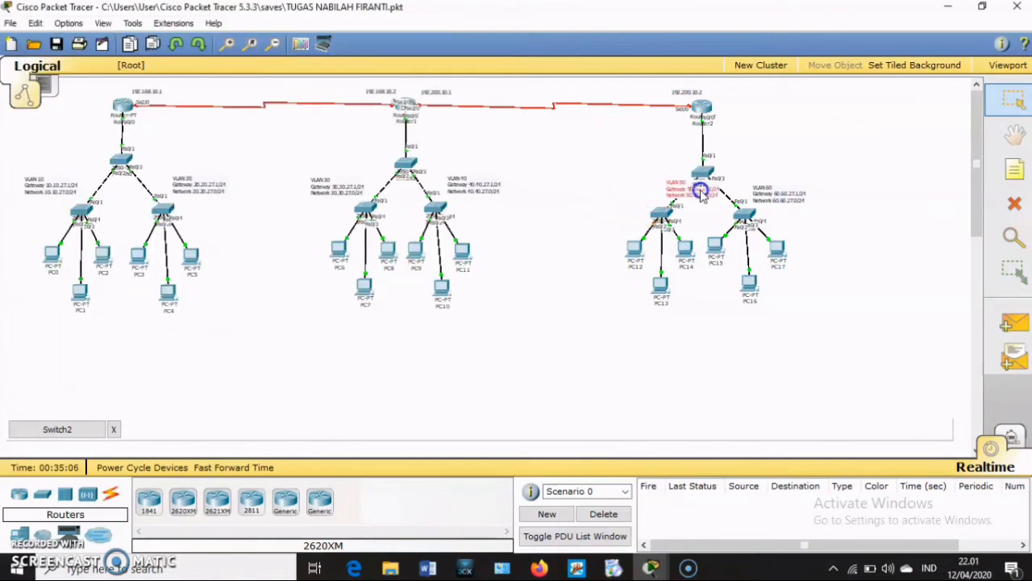
{"action": "left_click", "coordinate": [645, 187]}
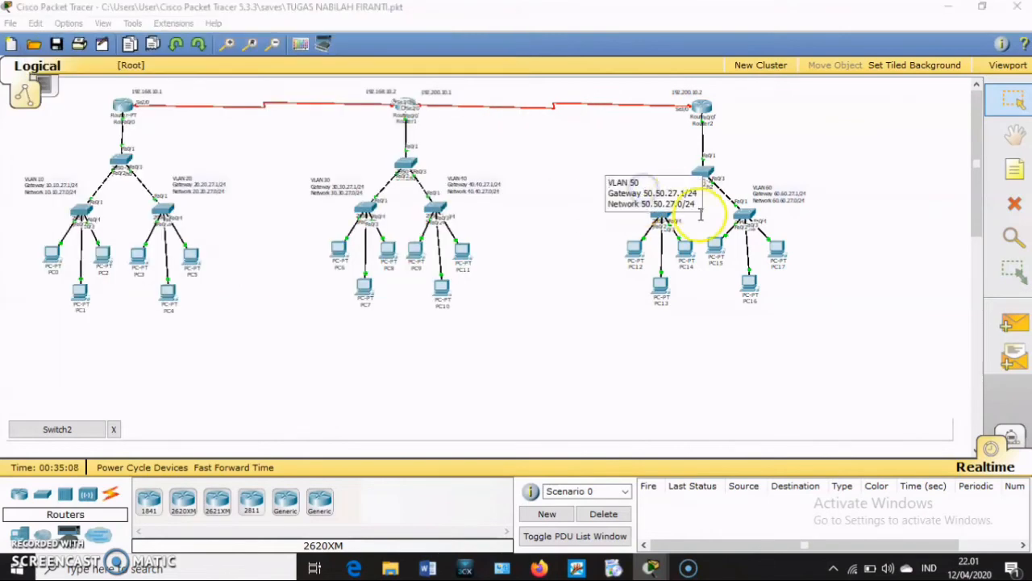
{"action": "left_click_drag", "start_coordinate": [702, 216], "coordinate": [697, 190]}
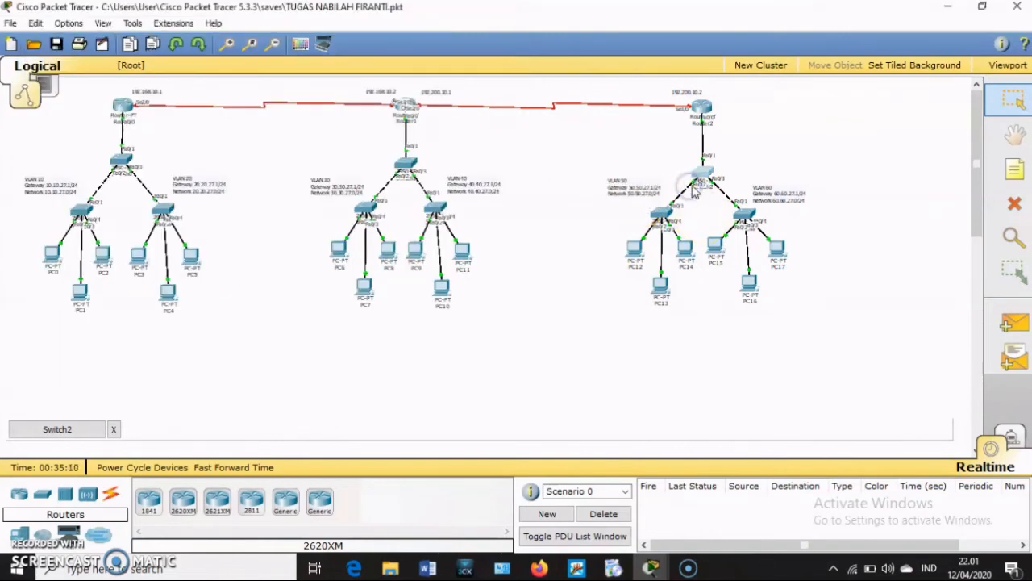
{"action": "left_click", "coordinate": [62, 427]}
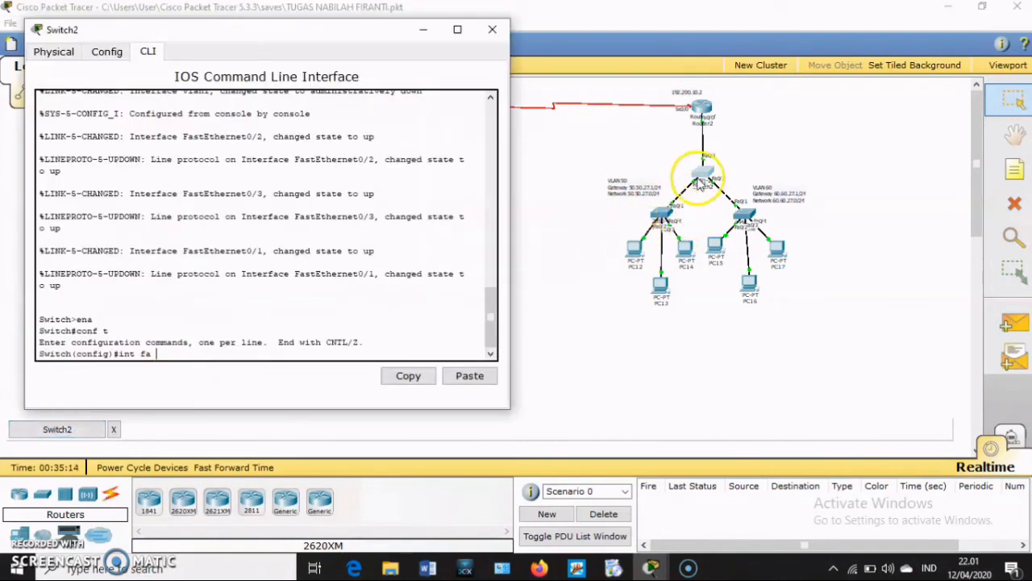
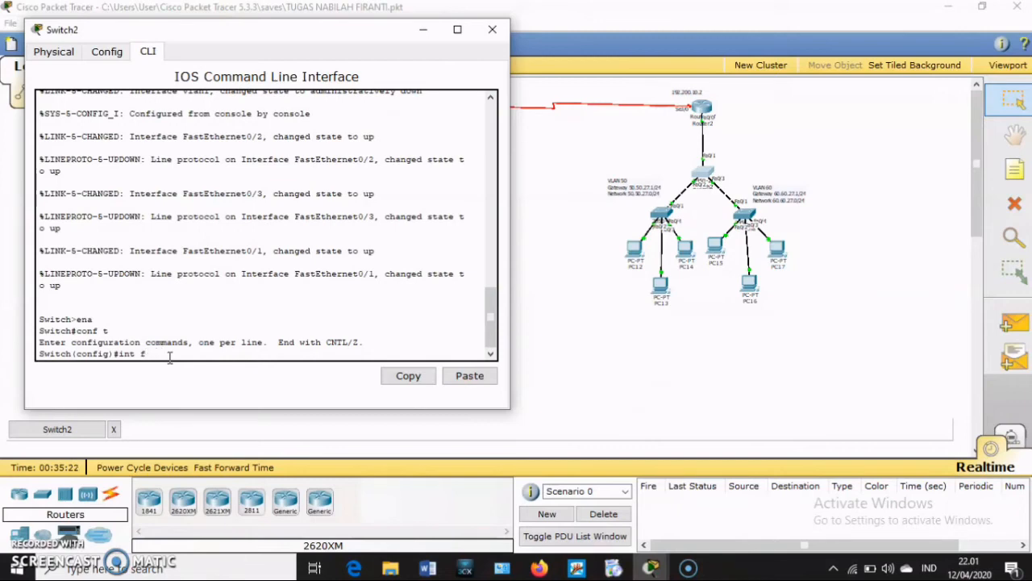
Step: Complete the interface command for fa0/2 on Switch2 and set that port to switchport mode trunk
{"action": "type", "text": "a0/2"}
{"action": "key", "text": "Return"}
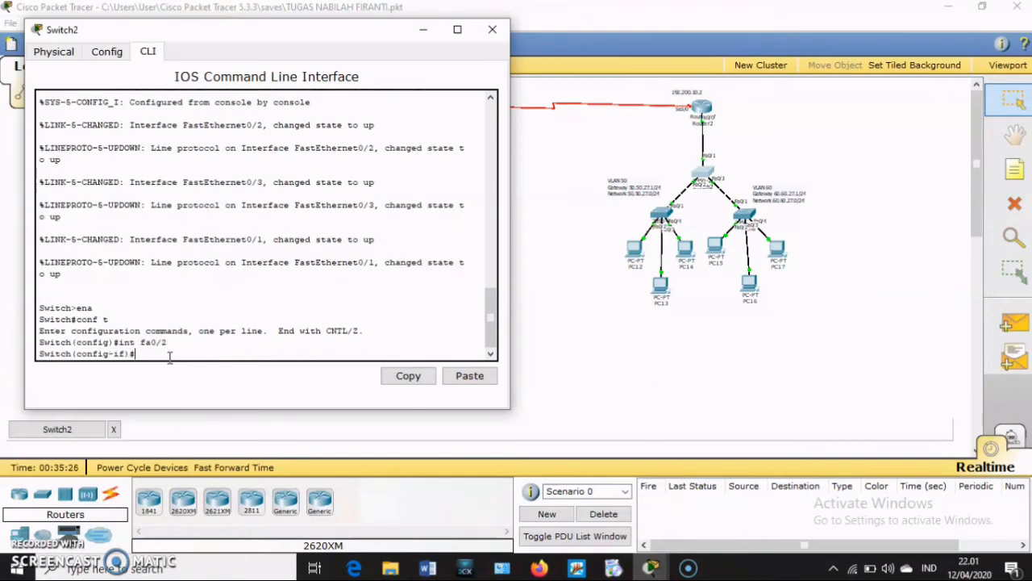
{"action": "type", "text": "switchport mode trunk"}
{"action": "key", "text": "Return"}
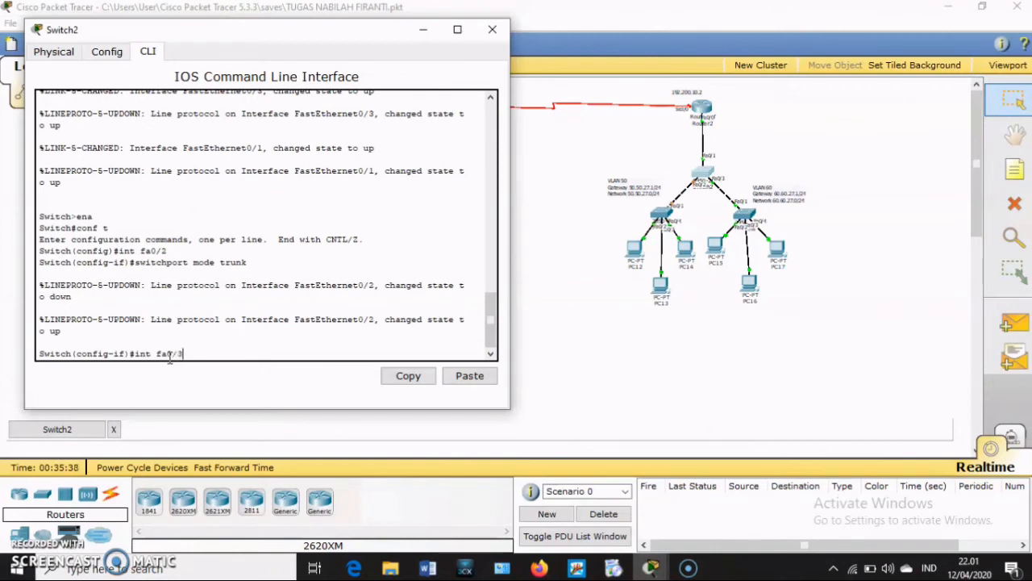
Step: Set Switch2's interface fa0/3 to switchport mode trunk
{"action": "key", "text": "Return"}
{"action": "type", "text": "sw"}
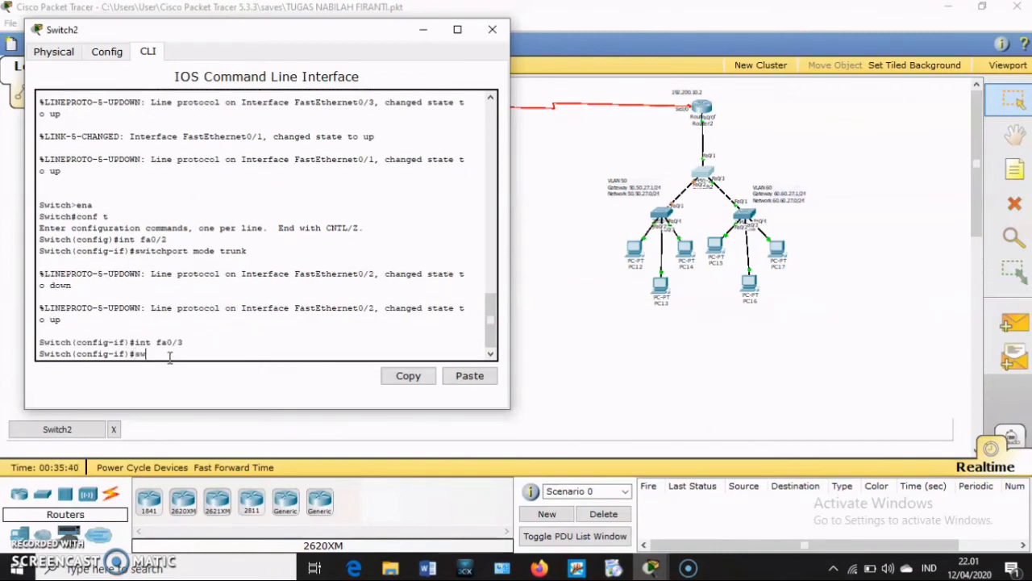
{"action": "type", "text": "itch"}
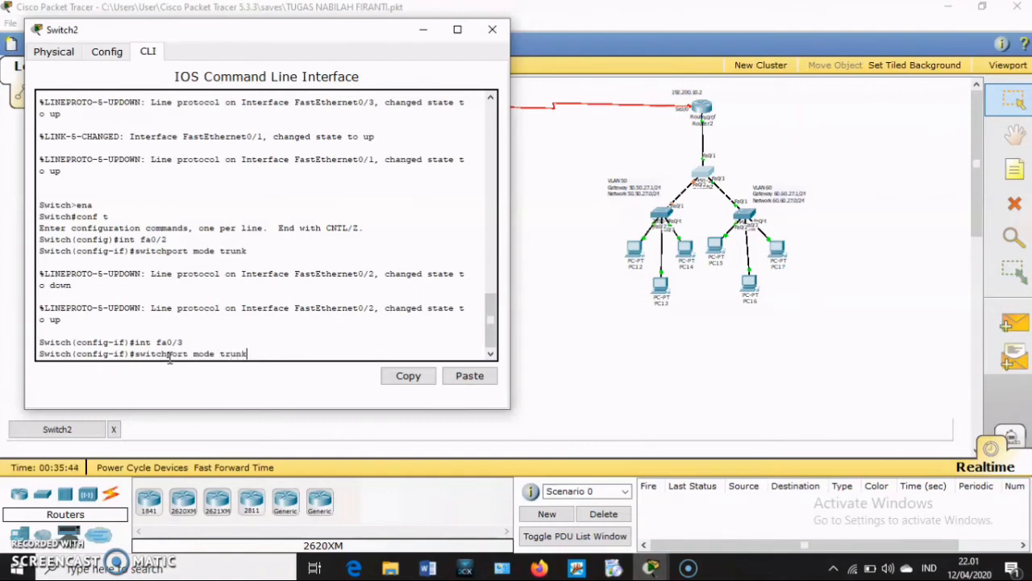
{"action": "type", "text": "port mode trunk"}
{"action": "key", "text": "Return"}
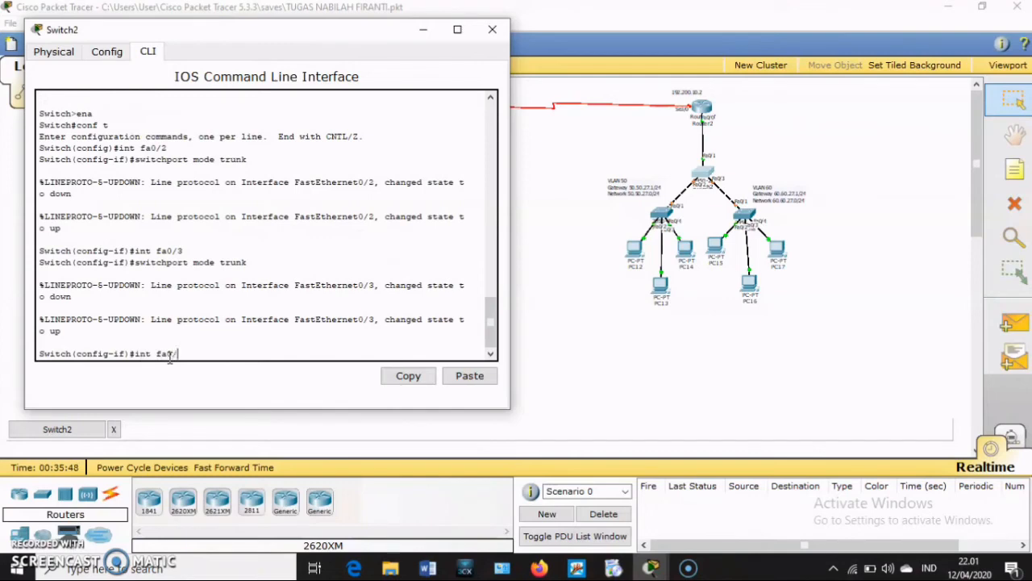
Step: Set Switch2's interface fa0/1 to switchport mode trunk and return to global configuration mode
{"action": "type", "text": "int fa0/1"}
{"action": "key", "text": "Return"}
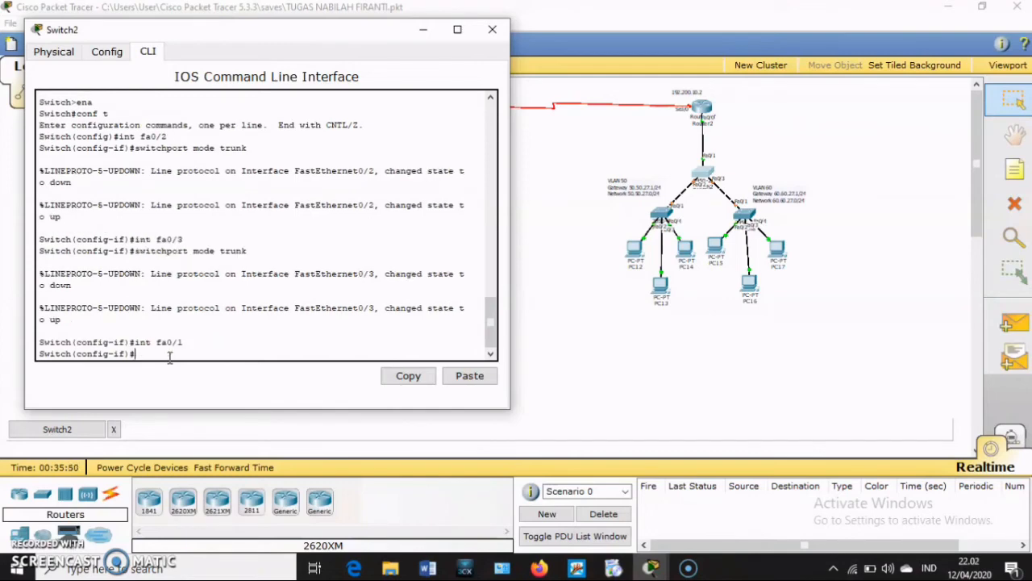
{"action": "type", "text": "switchport mode trunk"}
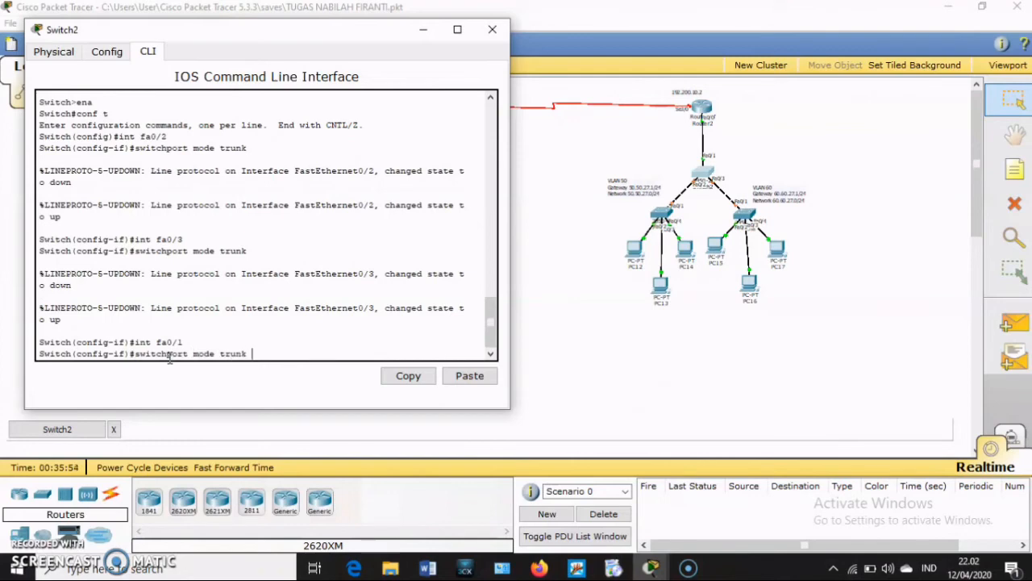
{"action": "key", "text": "Return"}
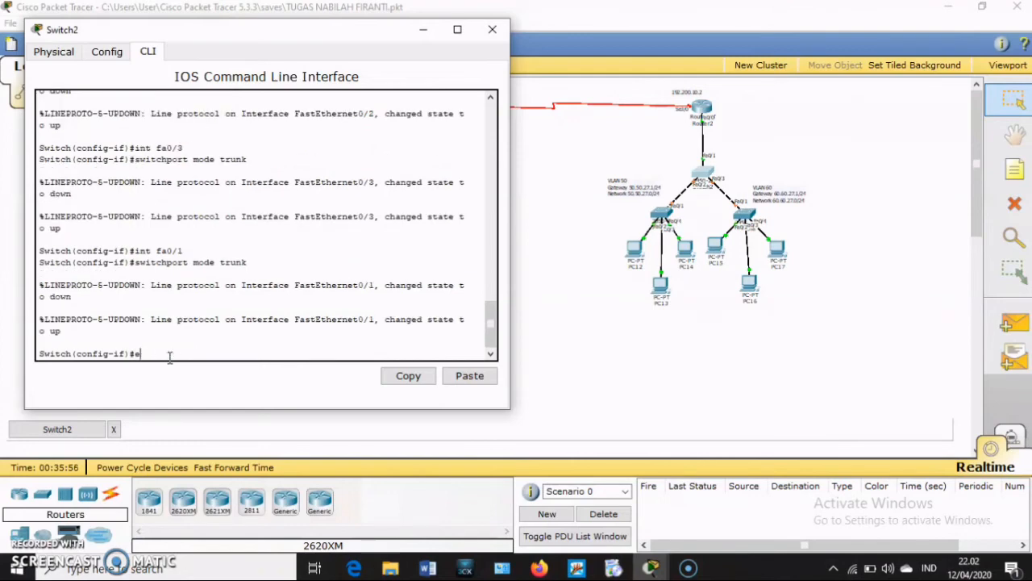
{"action": "key", "text": "Return"}
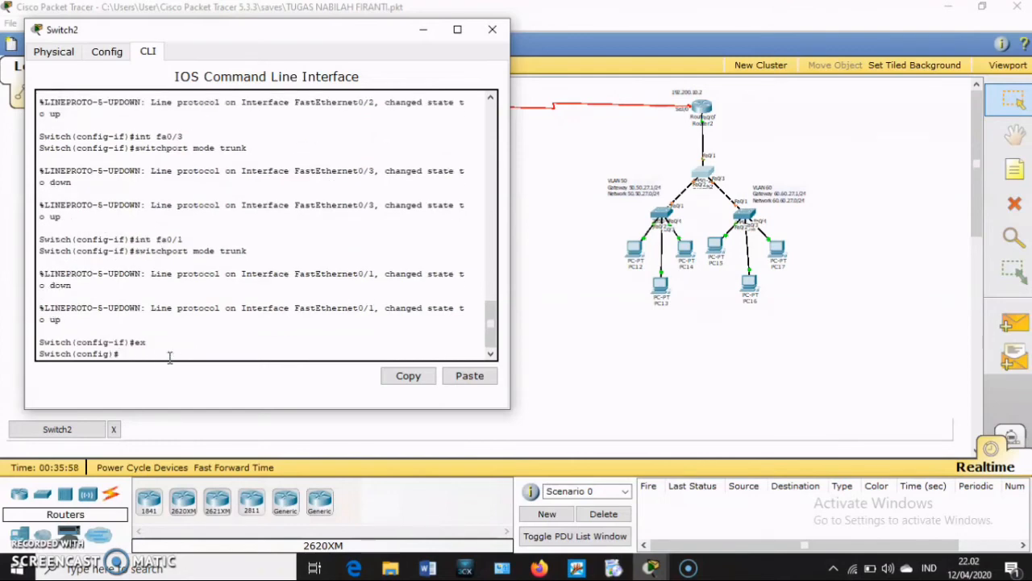
Step: Close Switch2's window and send simple test PDUs from PC3 to PC2 and from PC9 to PC8
{"action": "left_click", "coordinate": [492, 29]}
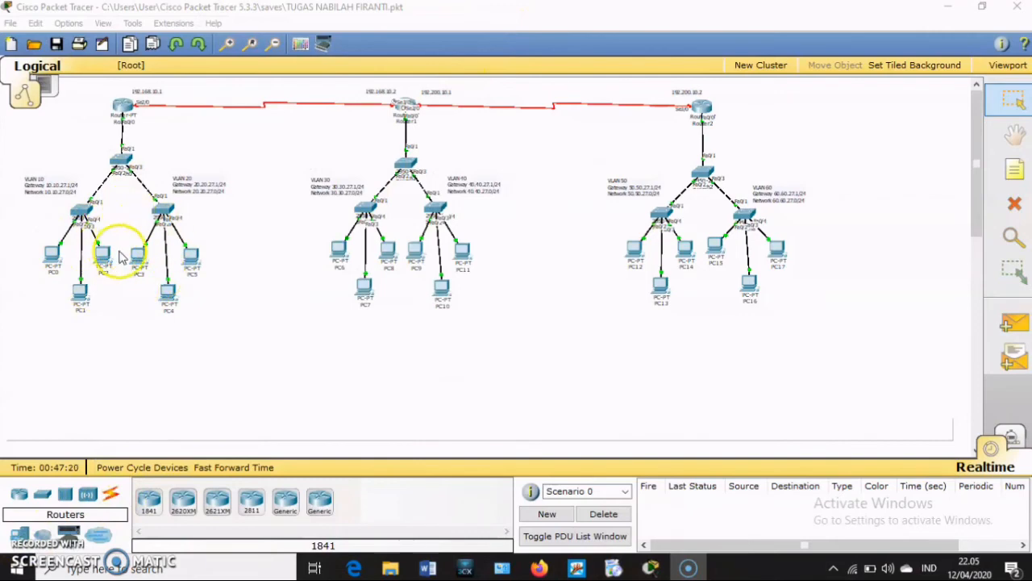
{"action": "left_click", "coordinate": [1018, 322]}
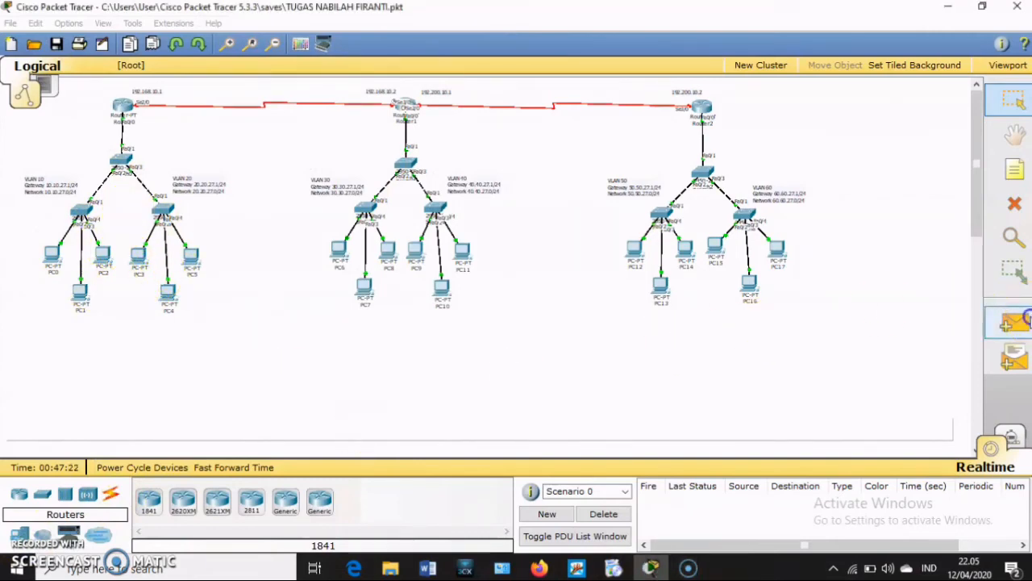
{"action": "left_click", "coordinate": [139, 259]}
{"action": "left_click", "coordinate": [102, 258]}
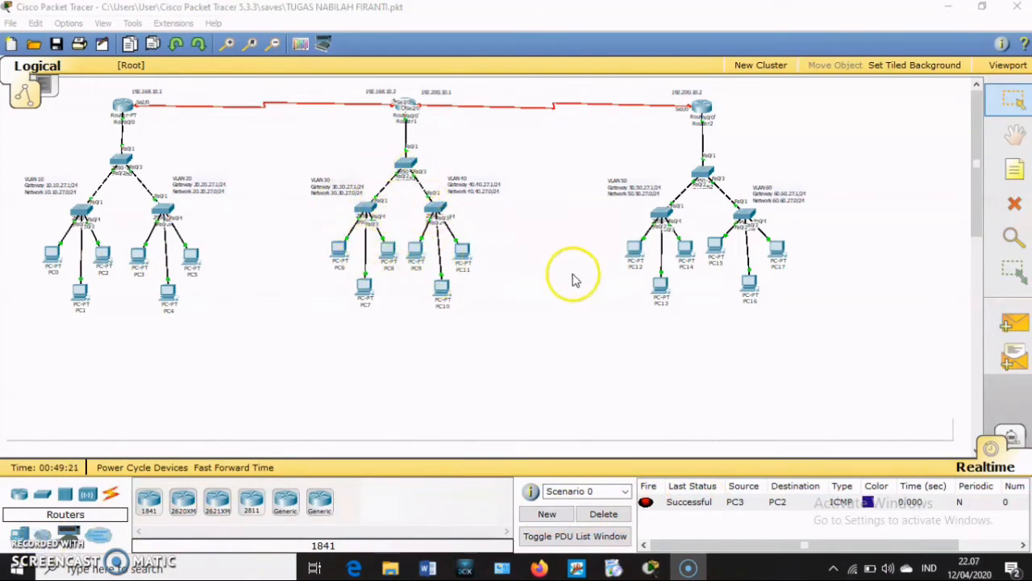
{"action": "left_click", "coordinate": [1016, 324]}
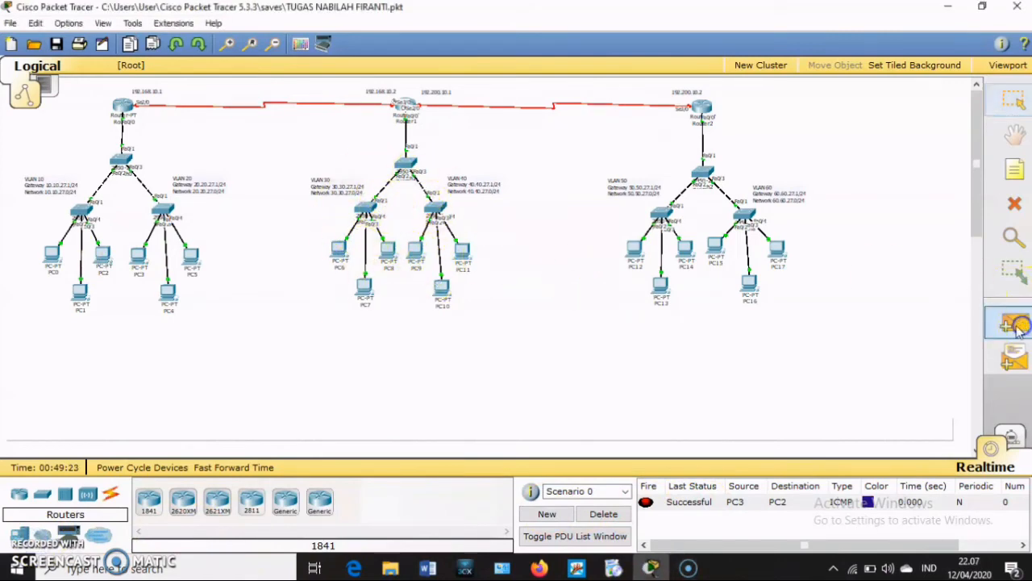
{"action": "left_click", "coordinate": [416, 252]}
{"action": "left_click", "coordinate": [389, 254]}
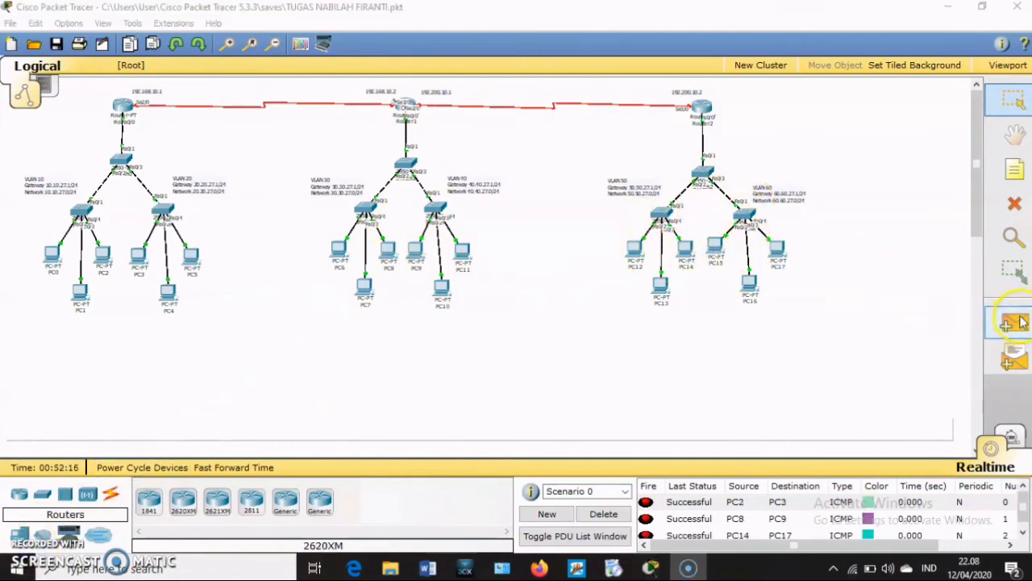
Step: Delete the current scenario's test PDUs and send a new simple PDU from PC14 to PC17
{"action": "left_click", "coordinate": [609, 516]}
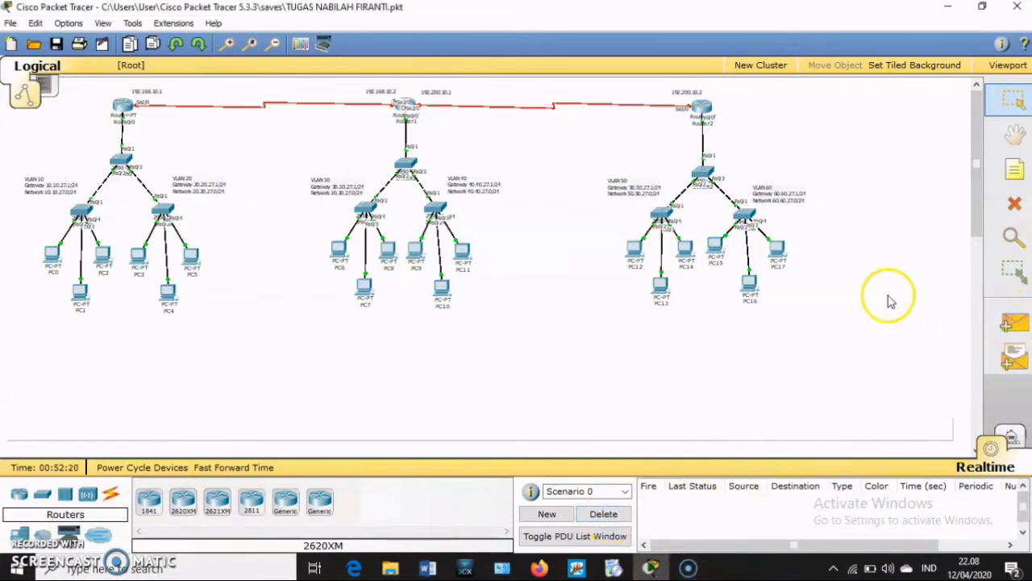
{"action": "left_click", "coordinate": [1014, 323]}
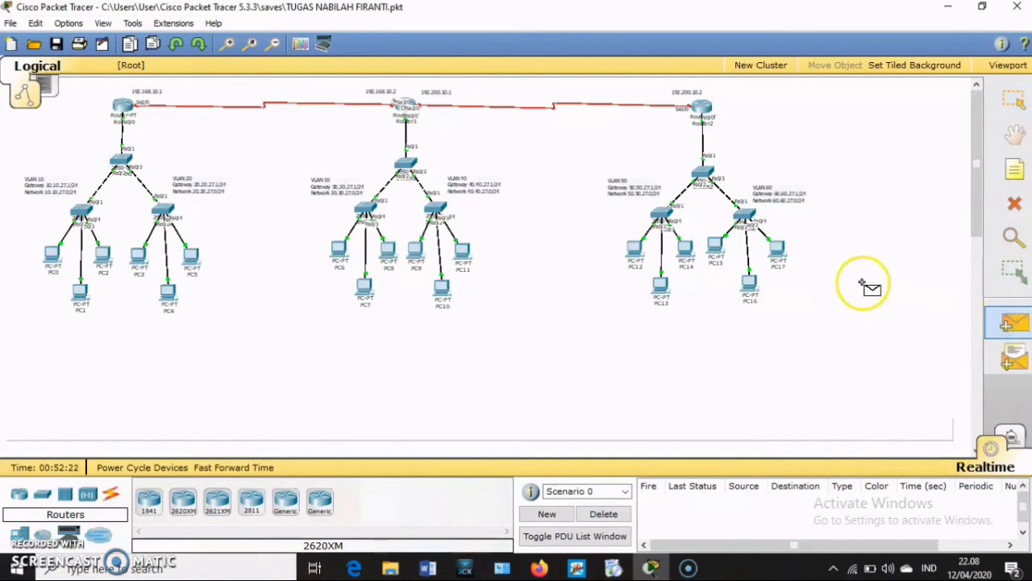
{"action": "left_click", "coordinate": [685, 251]}
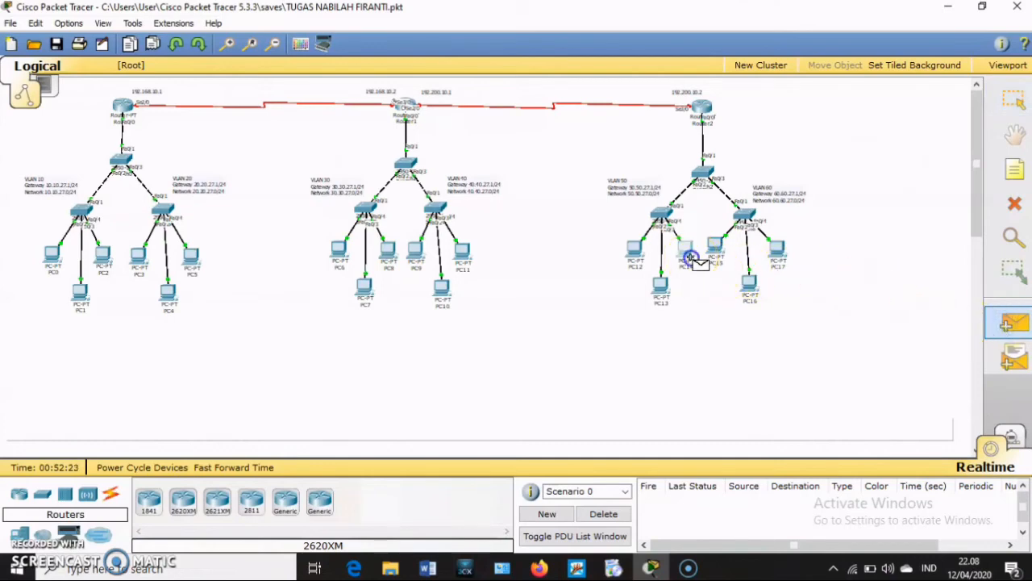
{"action": "left_click", "coordinate": [777, 257]}
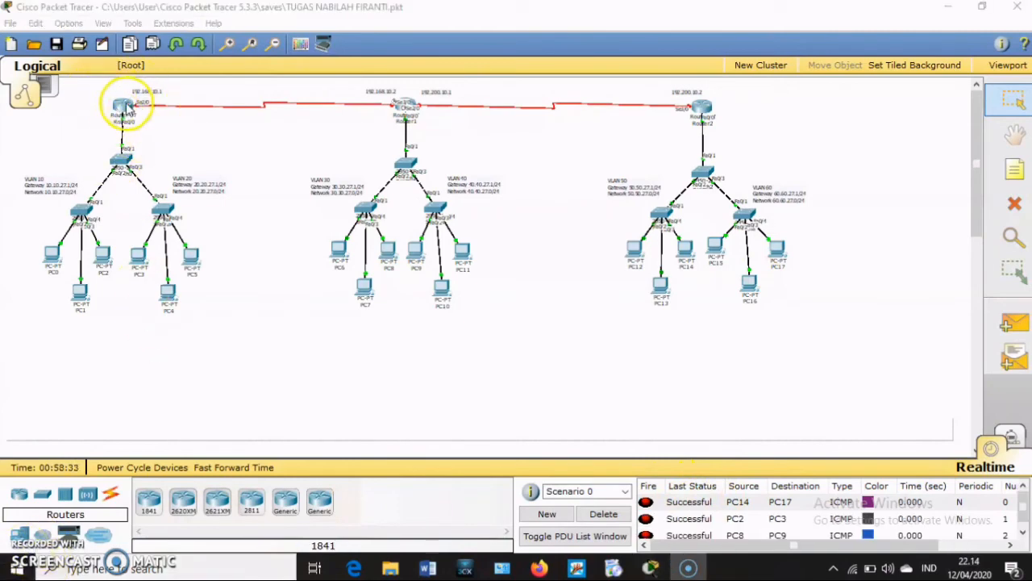
Step: Open Router0's command line and enter global configuration mode with ena and conf t
{"action": "left_click", "coordinate": [126, 107]}
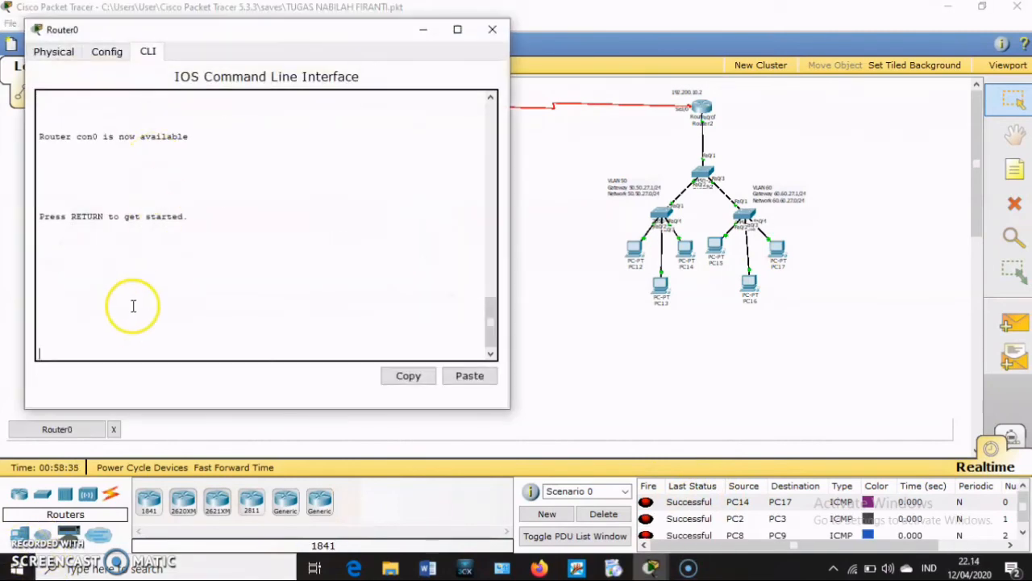
{"action": "key", "text": "Return"}
{"action": "left_click_drag", "start_coordinate": [247, 24], "coordinate": [551, 123]}
{"action": "key", "text": "Return"}
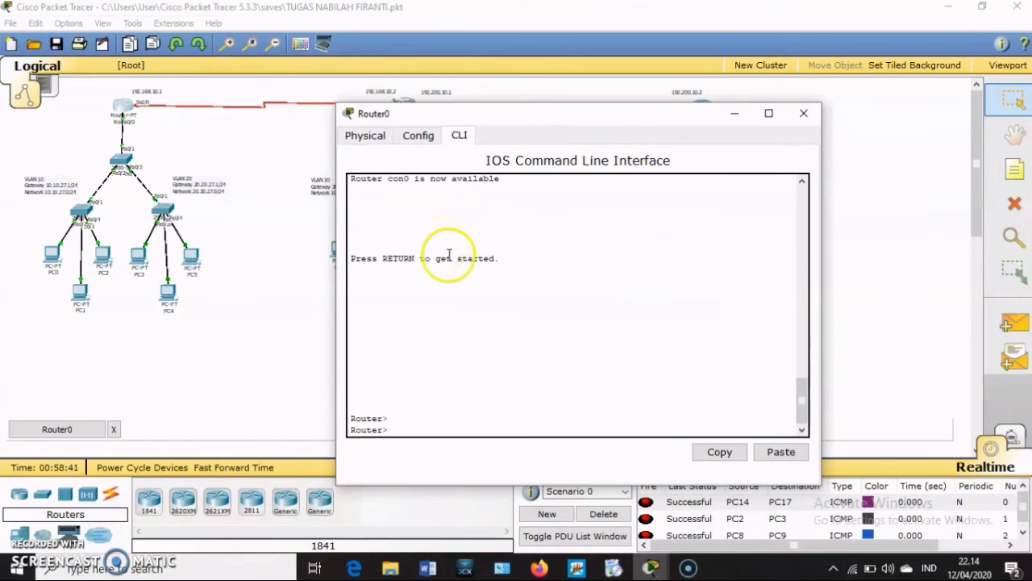
{"action": "type", "text": "ena"}
{"action": "key", "text": "Return"}
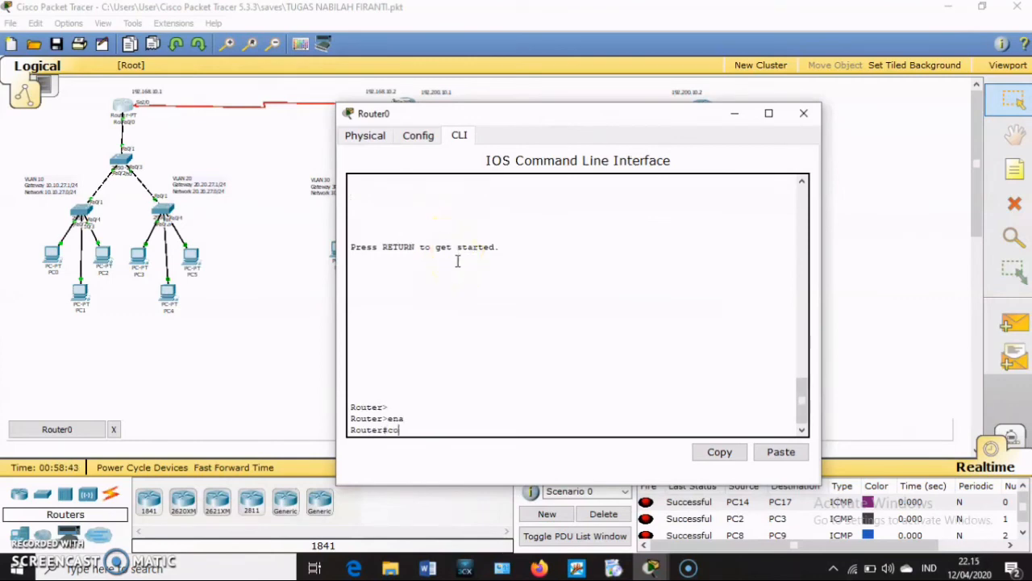
{"action": "type", "text": "conf t"}
{"action": "key", "text": "Return"}
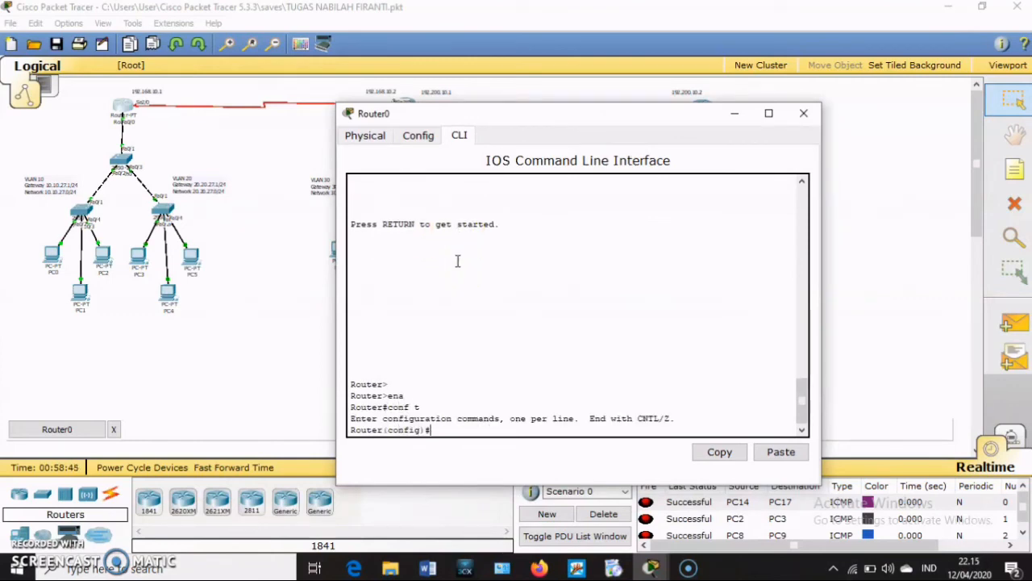
Step: Enable Router0's serial interface se2/0 with no sh and close the router's window
{"action": "type", "text": "int se2/0"}
{"action": "key", "text": "Return"}
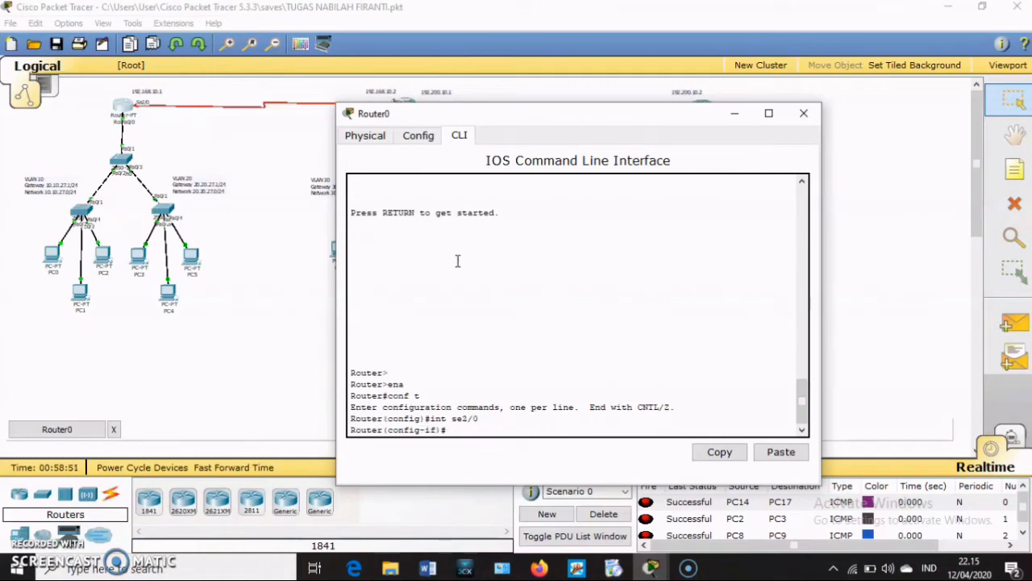
{"action": "type", "text": "no sh"}
{"action": "key", "text": "Return"}
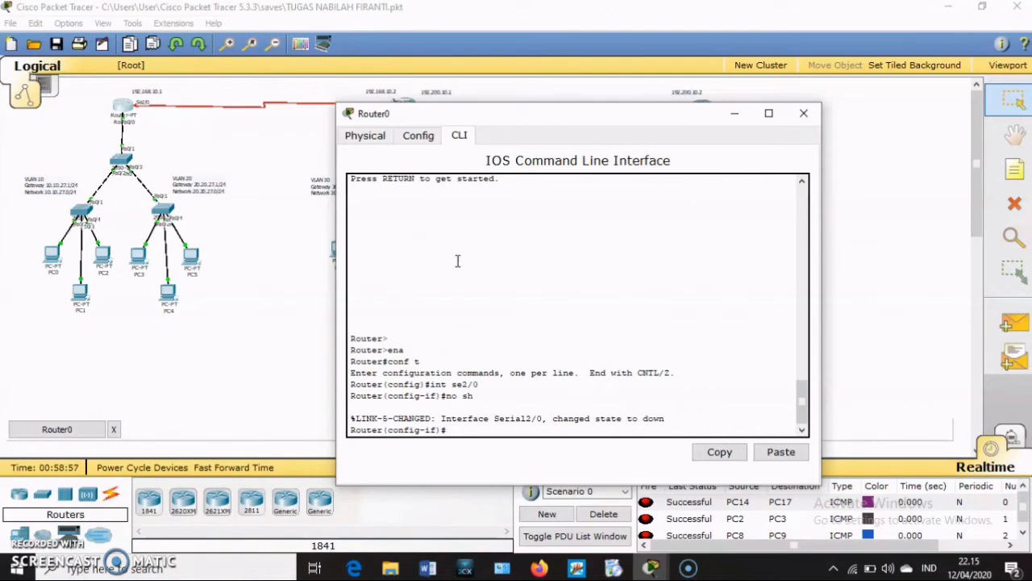
{"action": "left_click", "coordinate": [781, 122]}
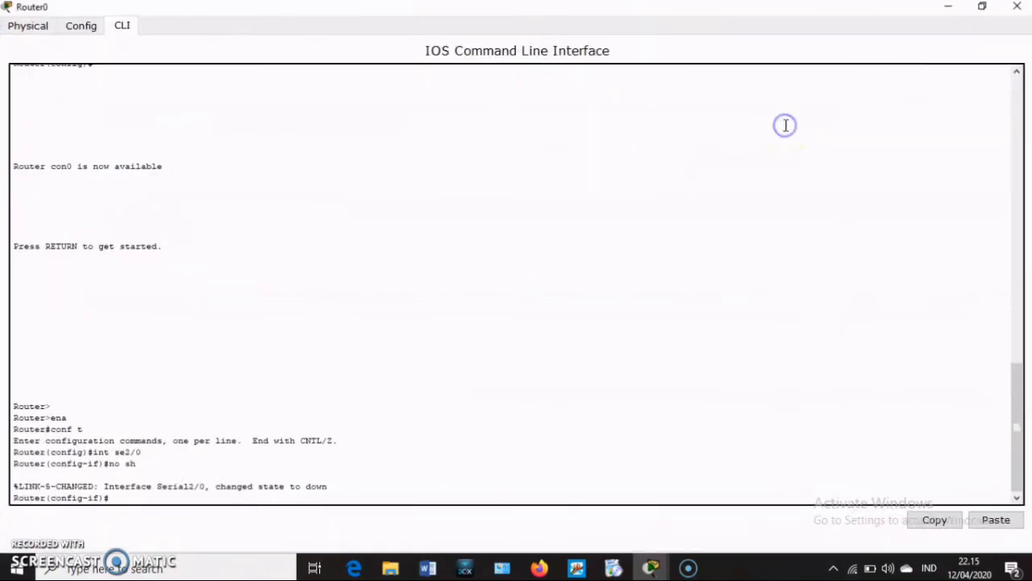
{"action": "left_click", "coordinate": [983, 7]}
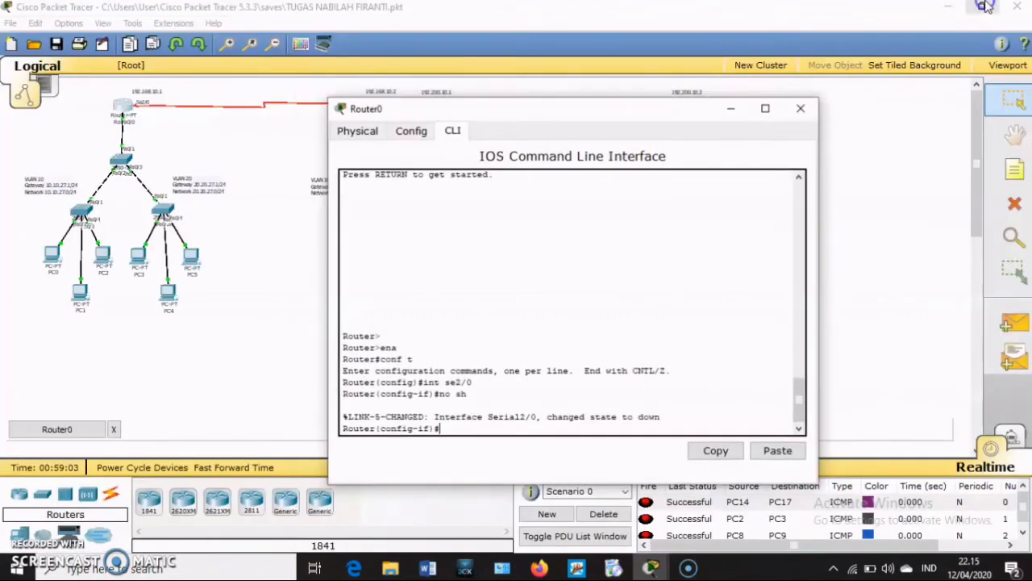
{"action": "left_click", "coordinate": [804, 113]}
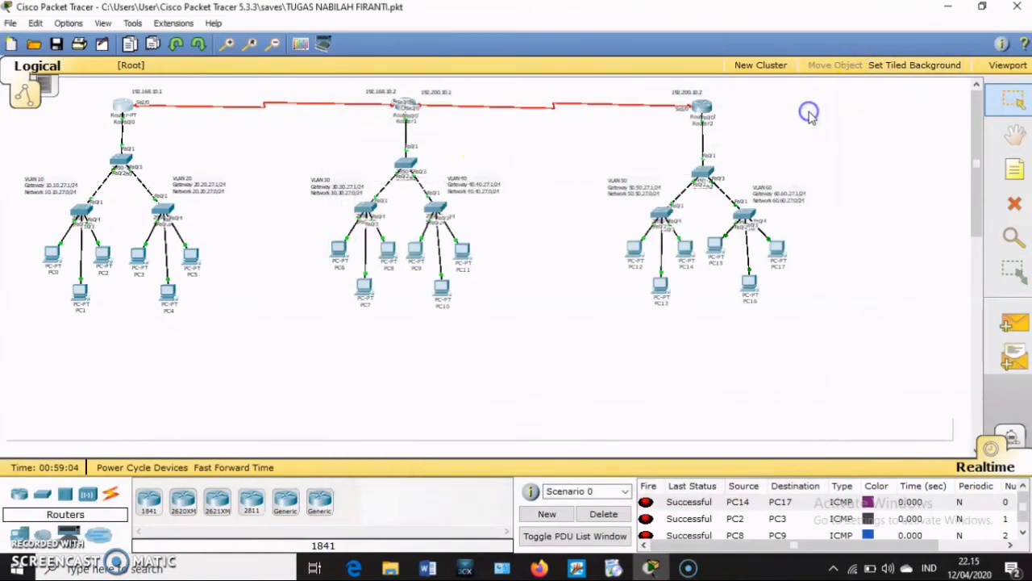
Step: Open Router1's command line and enter global configuration mode with ena and conf t
{"action": "left_click", "coordinate": [403, 110]}
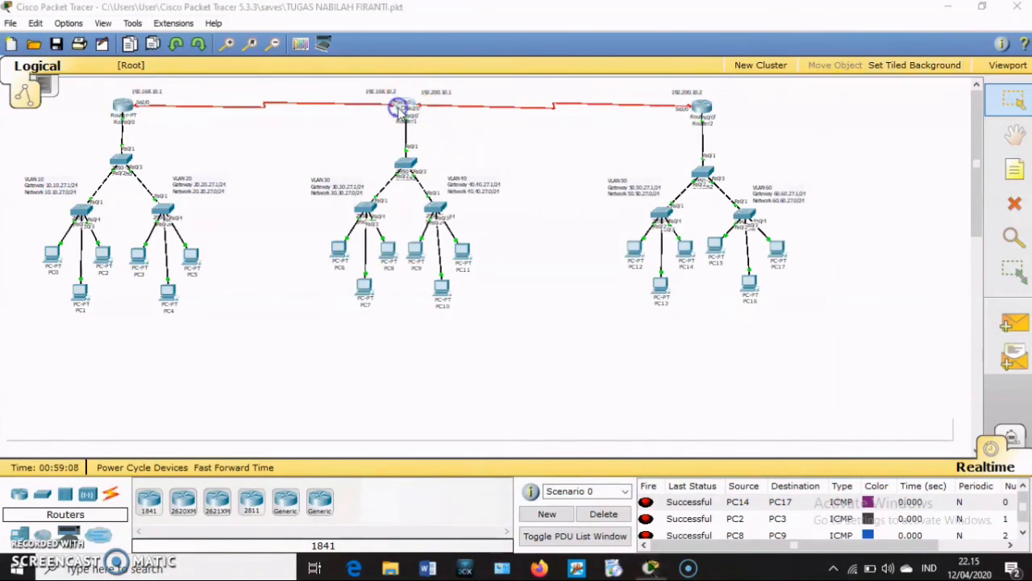
{"action": "key", "text": "Return"}
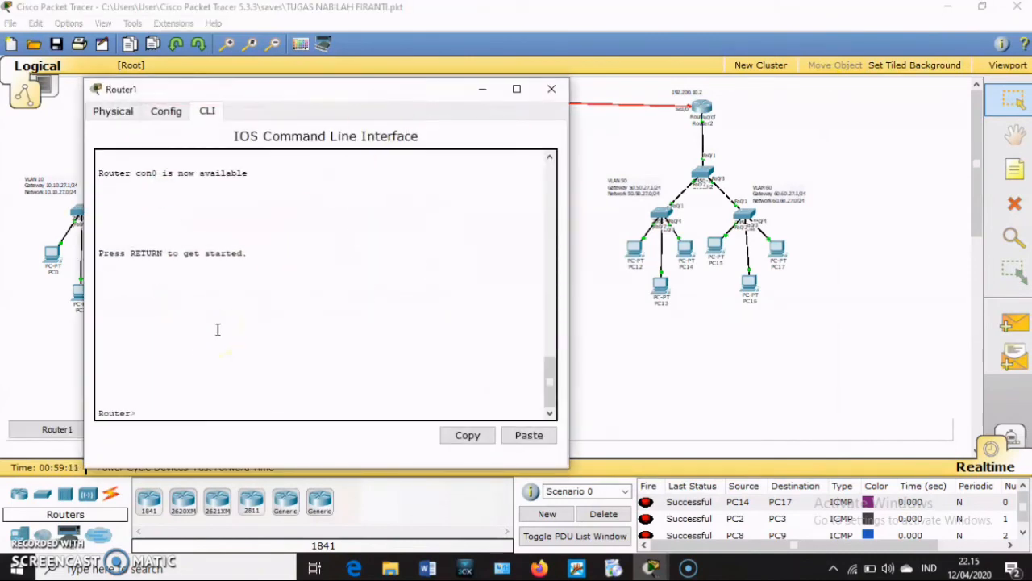
{"action": "type", "text": "ena"}
{"action": "key", "text": "Return"}
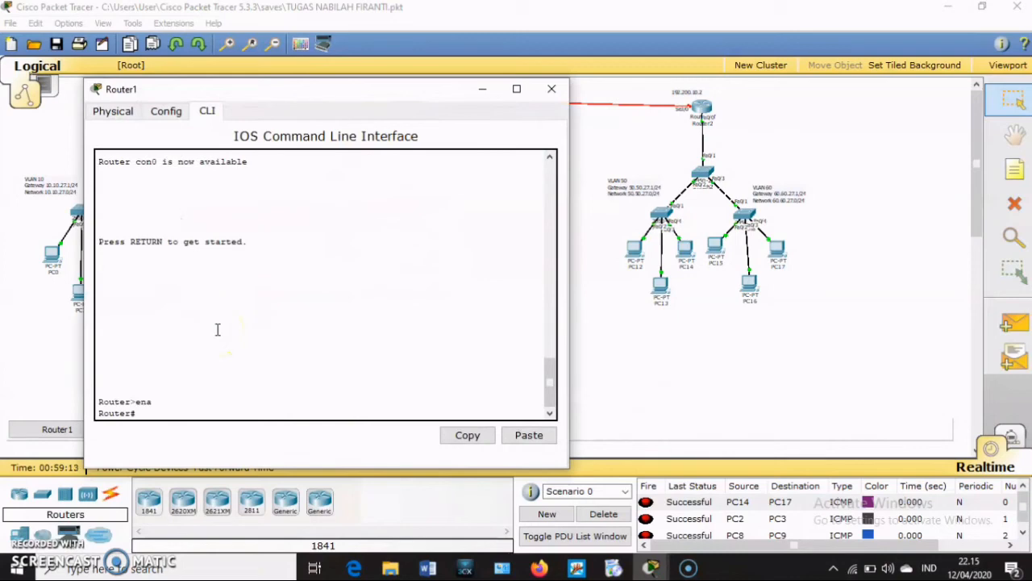
{"action": "type", "text": "conf t"}
{"action": "key", "text": "Return"}
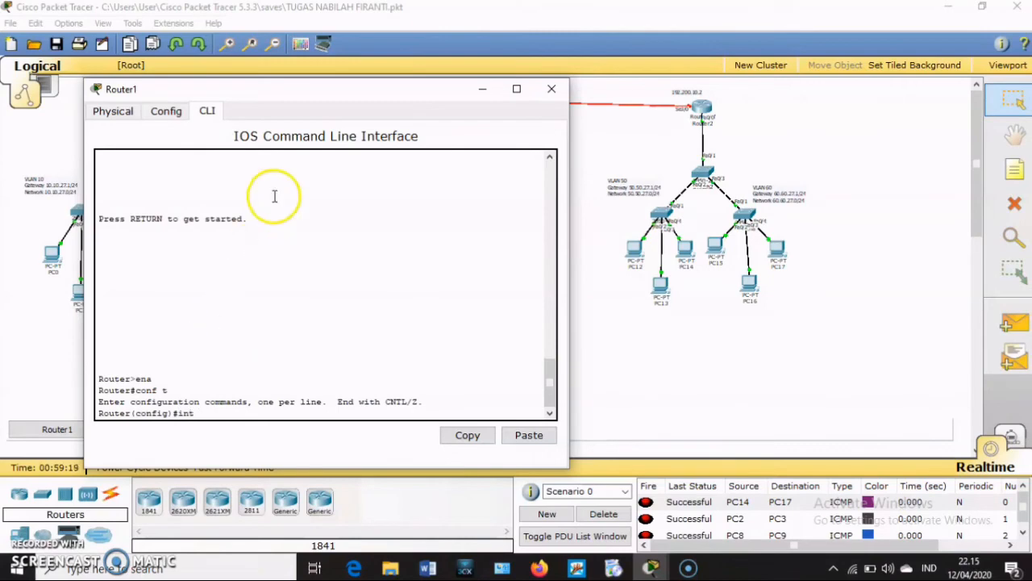
Step: Enable Router1's serial interface se3/0 with no sh, keeping the topology in view
{"action": "left_click_drag", "start_coordinate": [290, 104], "coordinate": [631, 144]}
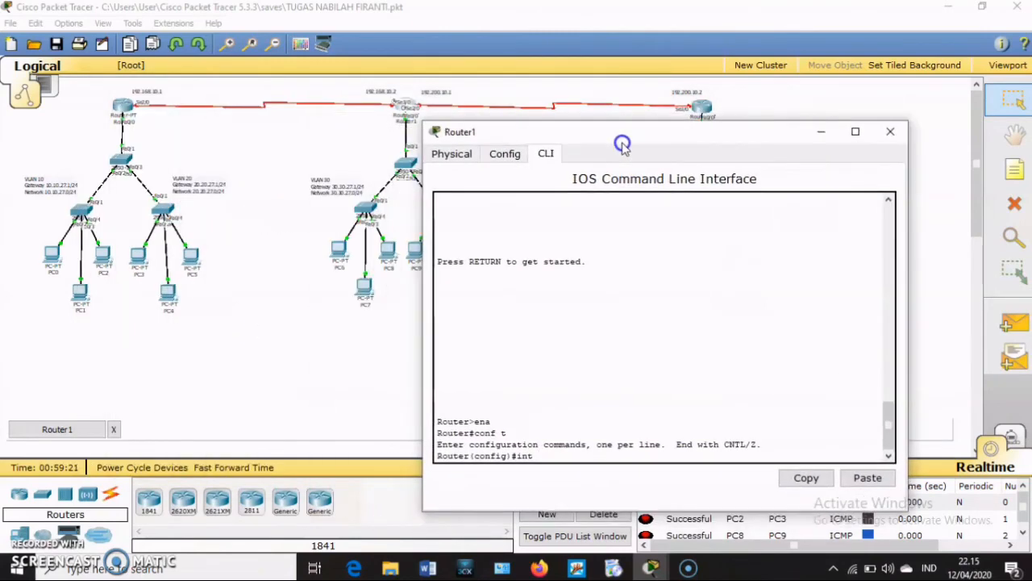
{"action": "type", "text": "int"}
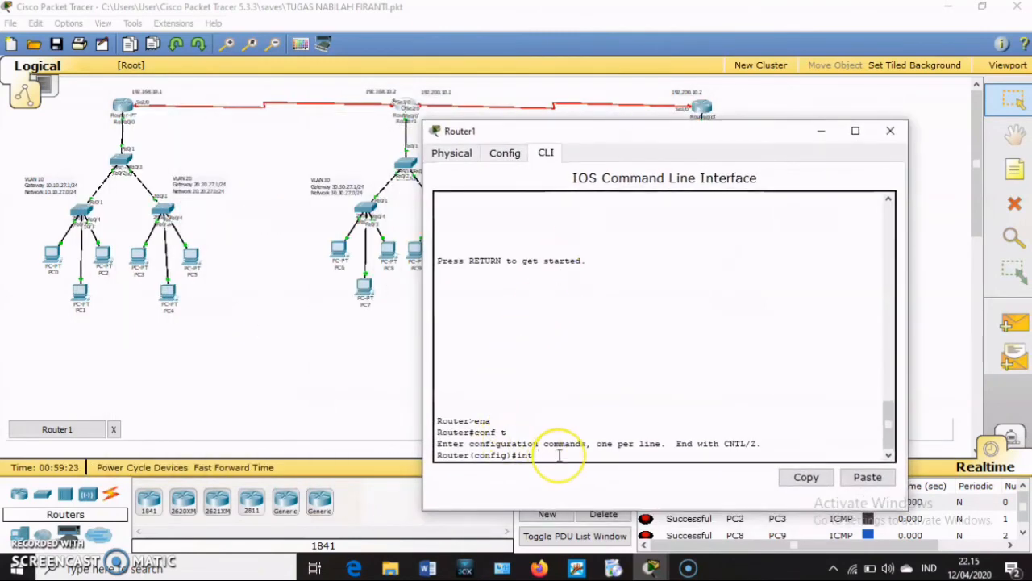
{"action": "type", "text": " se3/0"}
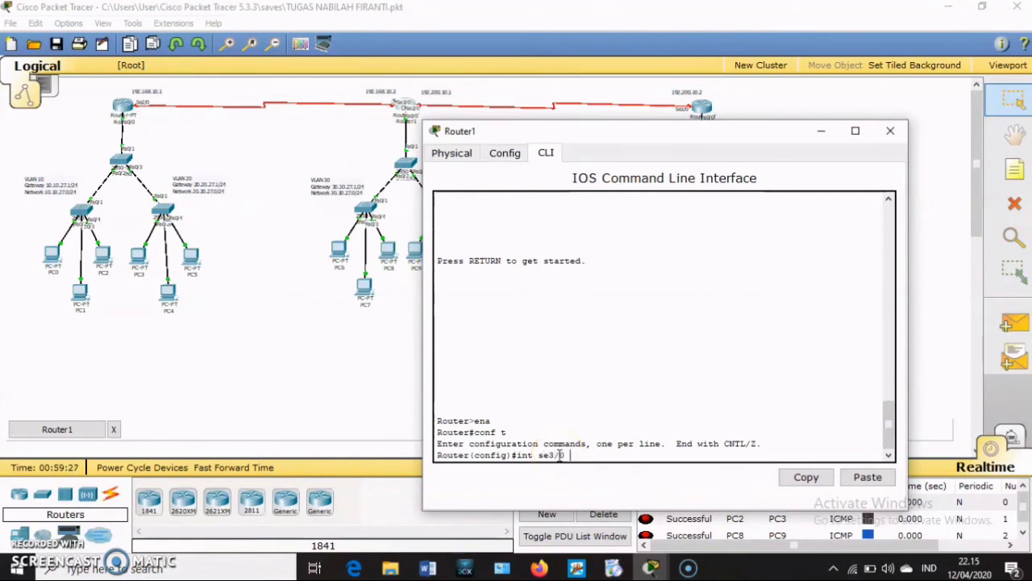
{"action": "key", "text": "Return"}
{"action": "type", "text": "sh"}
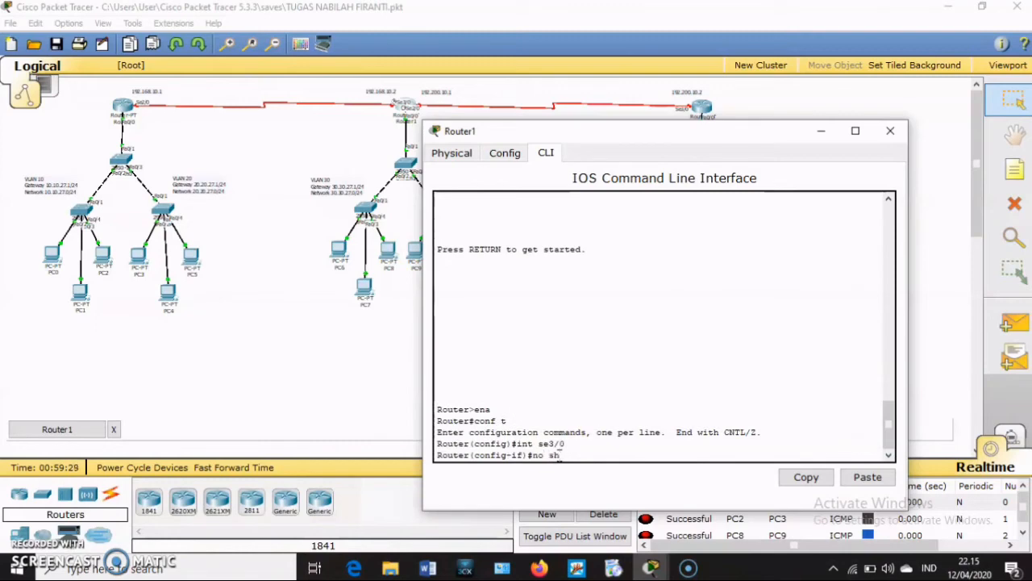
{"action": "key", "text": "Return"}
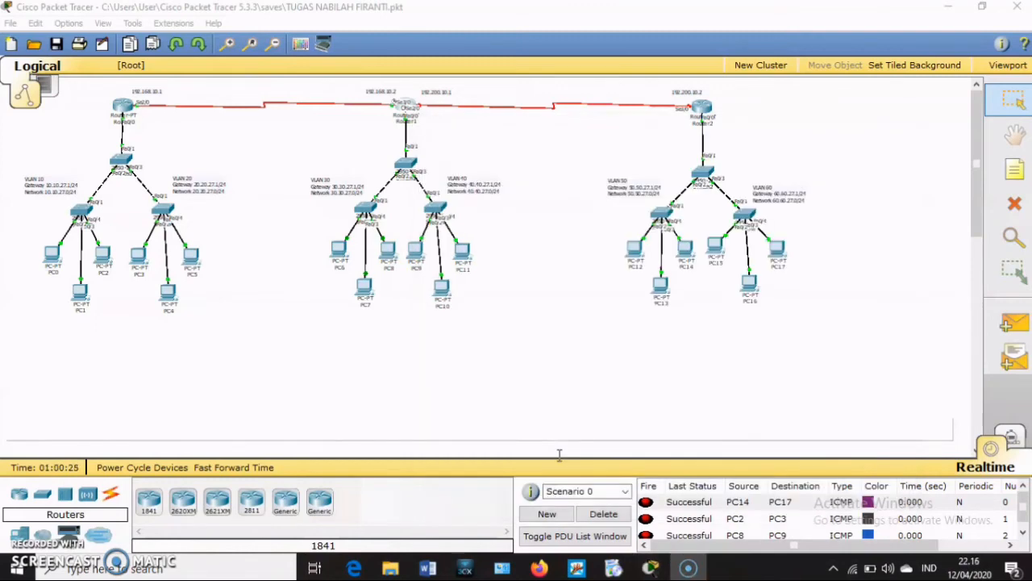
Step: Reopen Router0's command line, return to global configuration mode with ex, and begin an ip route command
{"action": "left_click", "coordinate": [122, 106]}
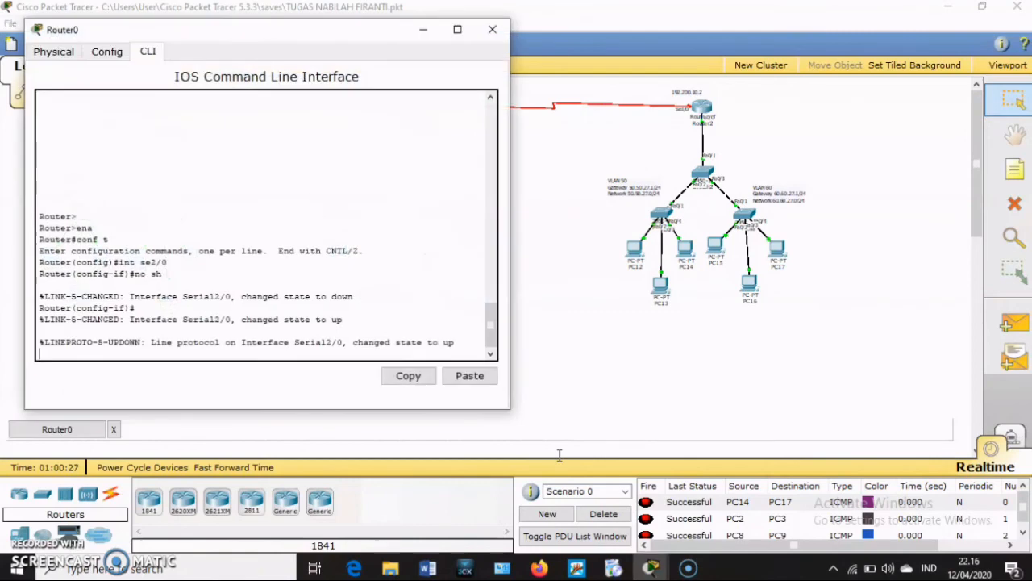
{"action": "key", "text": "Return"}
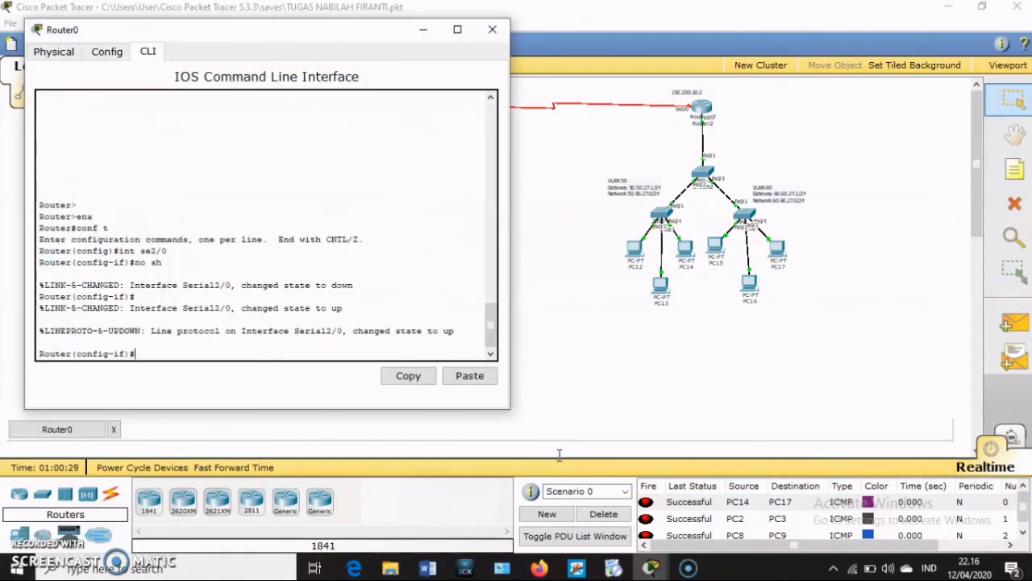
{"action": "type", "text": "ex"}
{"action": "key", "text": "Return"}
{"action": "type", "text": "ip route"}
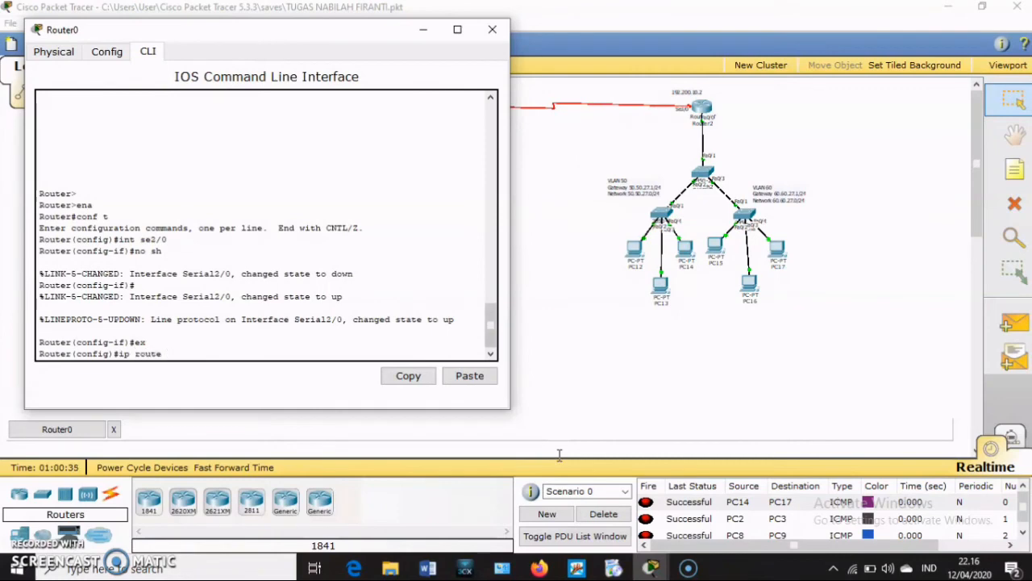
Step: Narrow and reposition Router0's window to examine the serial link addresses and VLAN networks at the other two routers
{"action": "left_click_drag", "start_coordinate": [509, 242], "coordinate": [443, 242]}
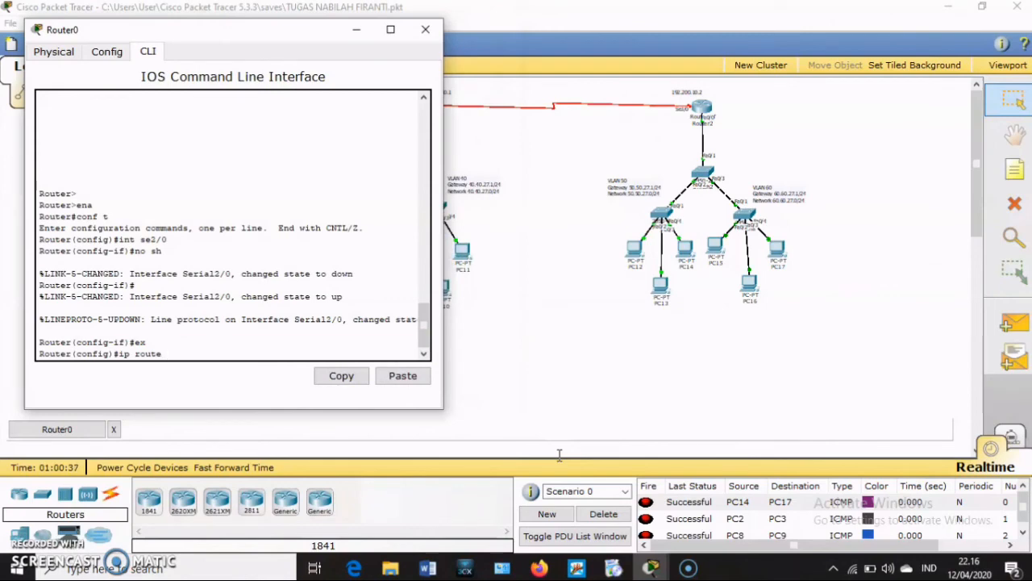
{"action": "left_click_drag", "start_coordinate": [242, 18], "coordinate": [241, 43]}
{"action": "scroll", "coordinate": [424, 327], "scroll_direction": "down", "scroll_amount": 1}
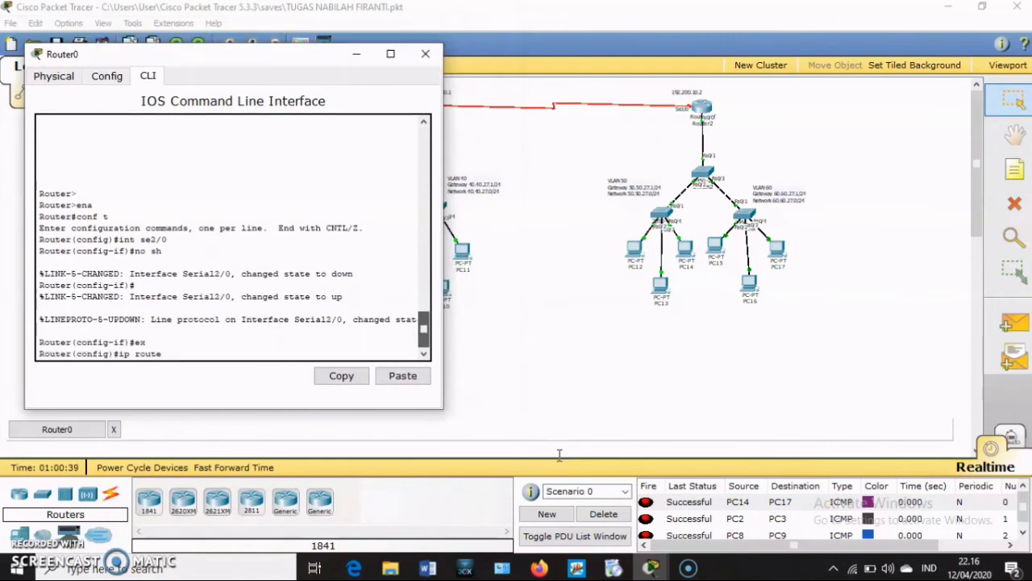
{"action": "right_click", "coordinate": [423, 345]}
{"action": "key", "text": "Escape"}
{"action": "left_click_drag", "start_coordinate": [279, 55], "coordinate": [179, 167]}
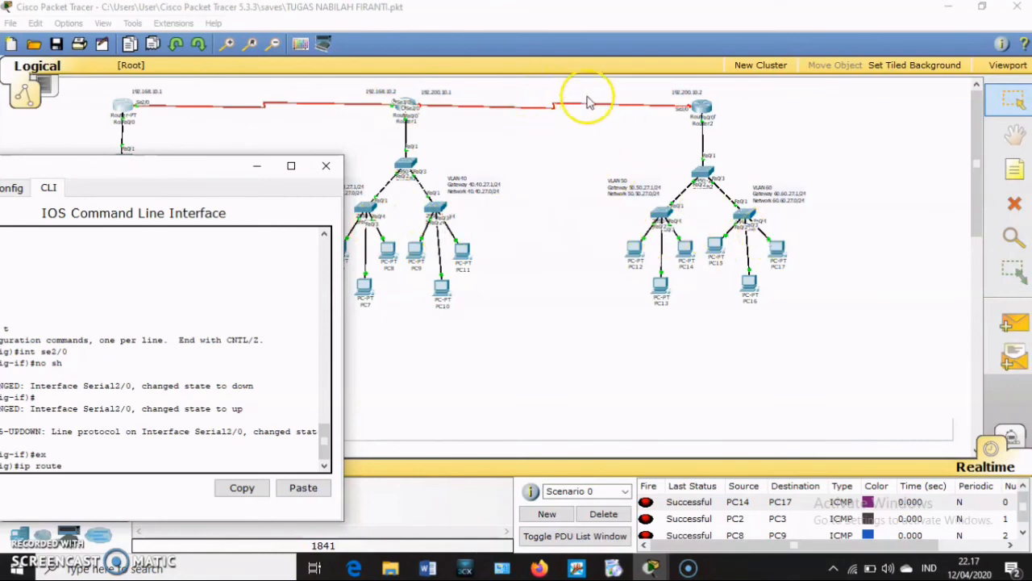
{"action": "left_click", "coordinate": [211, 186]}
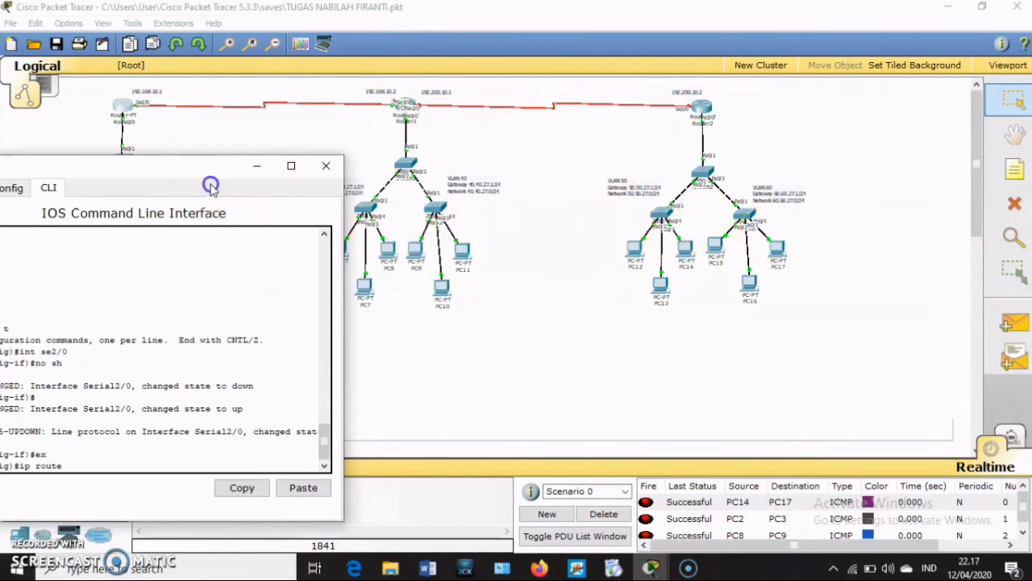
{"action": "left_click_drag", "start_coordinate": [201, 166], "coordinate": [206, 58]}
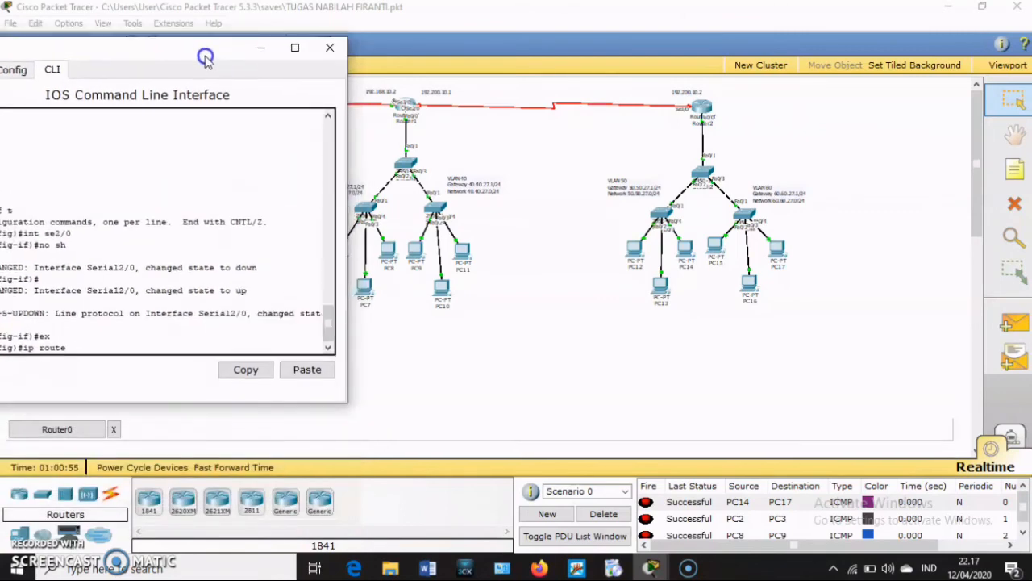
Step: Complete Router0's static route to network 30.30.27.0 with mask 255.255.255.0 and next hop 192.168.10.2
{"action": "left_click", "coordinate": [105, 345]}
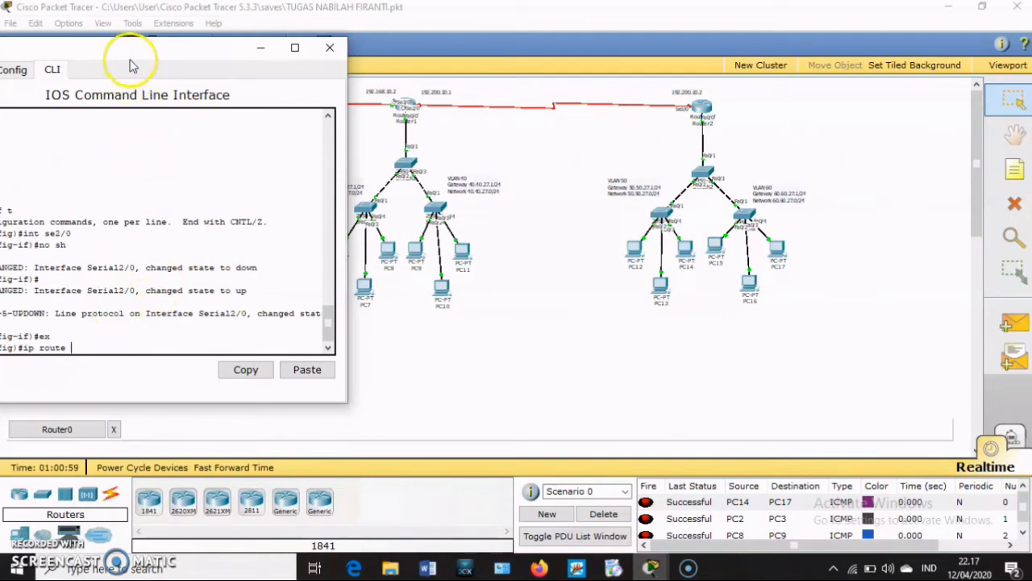
{"action": "left_click_drag", "start_coordinate": [130, 55], "coordinate": [830, 87]}
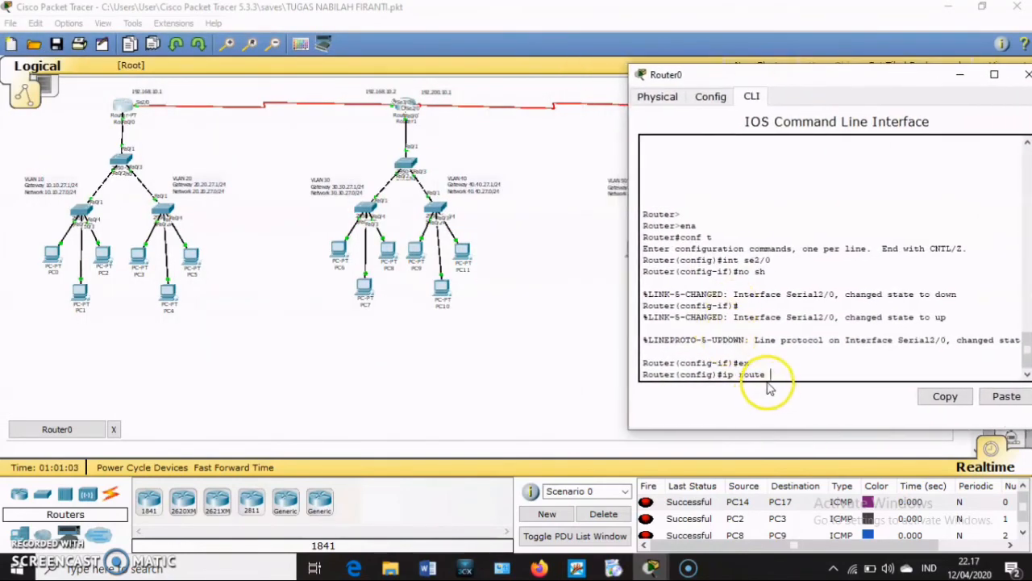
{"action": "type", "text": "30.30"}
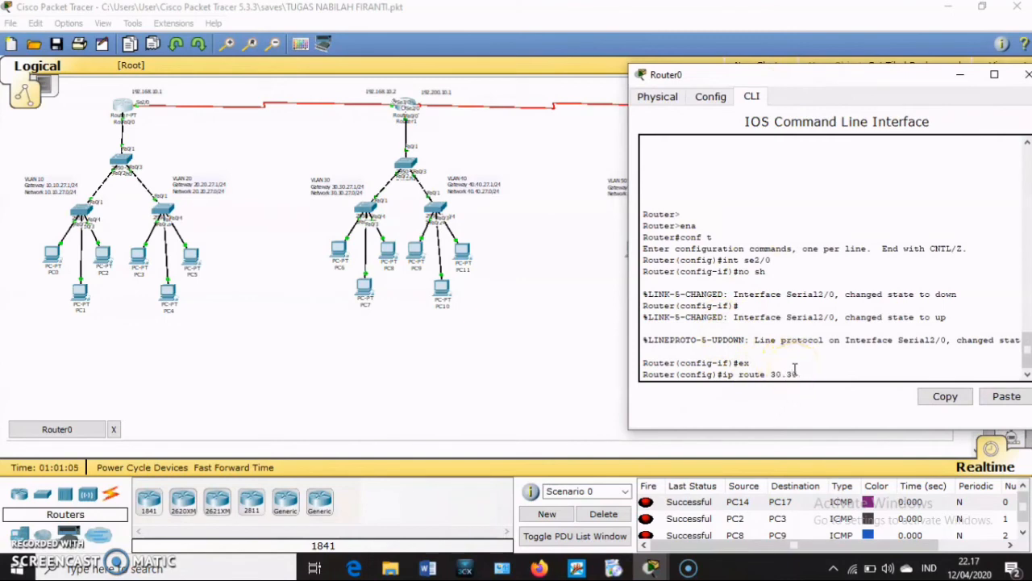
{"action": "type", "text": ".27.0 255.255.255.0 192.168"}
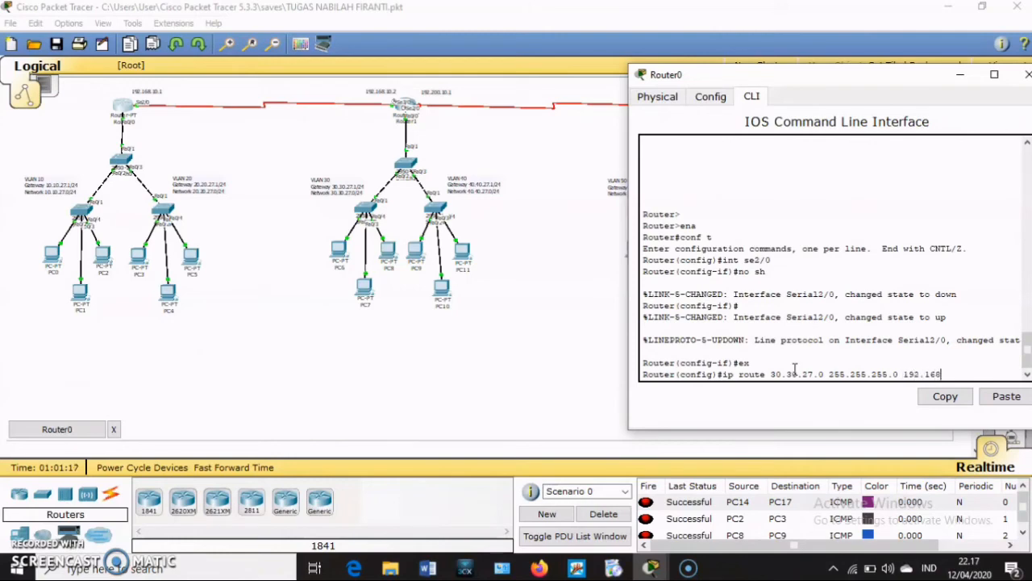
{"action": "type", "text": ".10.2"}
{"action": "key", "text": "Return"}
Step: Add a static route on Router0 to network 40.40.27.0 with mask 255.255.255.0 via 192.168.10.2
{"action": "type", "text": "ip route"}
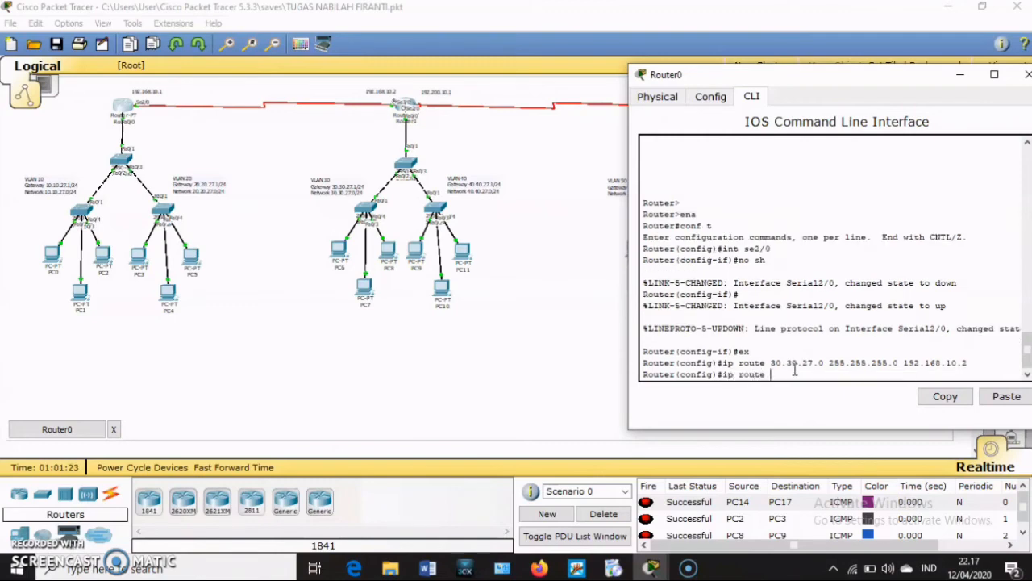
{"action": "type", "text": " 40.40.27.0 255.255.255."}
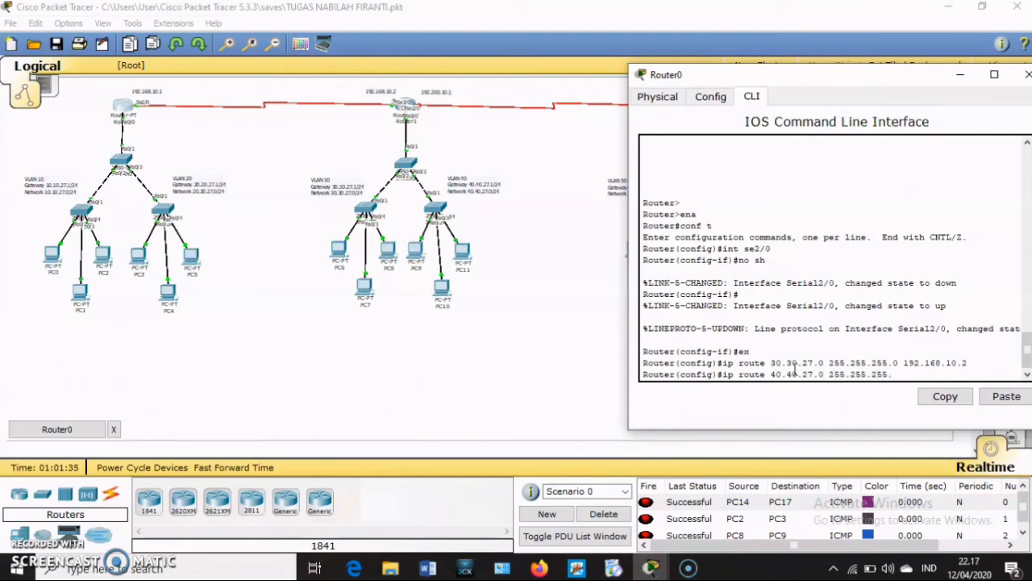
{"action": "type", "text": "0 "}
{"action": "type", "text": "192.168.10"}
{"action": "type", "text": ".2"}
{"action": "key", "text": "Return"}
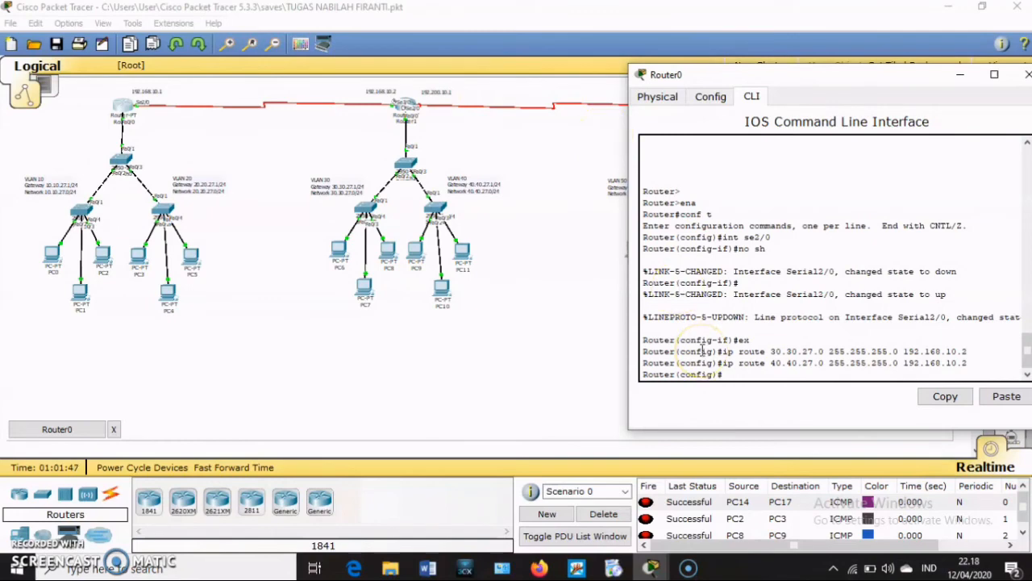
Step: Add a static route on Router0 to the serial network 192.200.10.0 with mask 255.255.255.0 via 192.168.10.2
{"action": "type", "text": "route 192.200.10."}
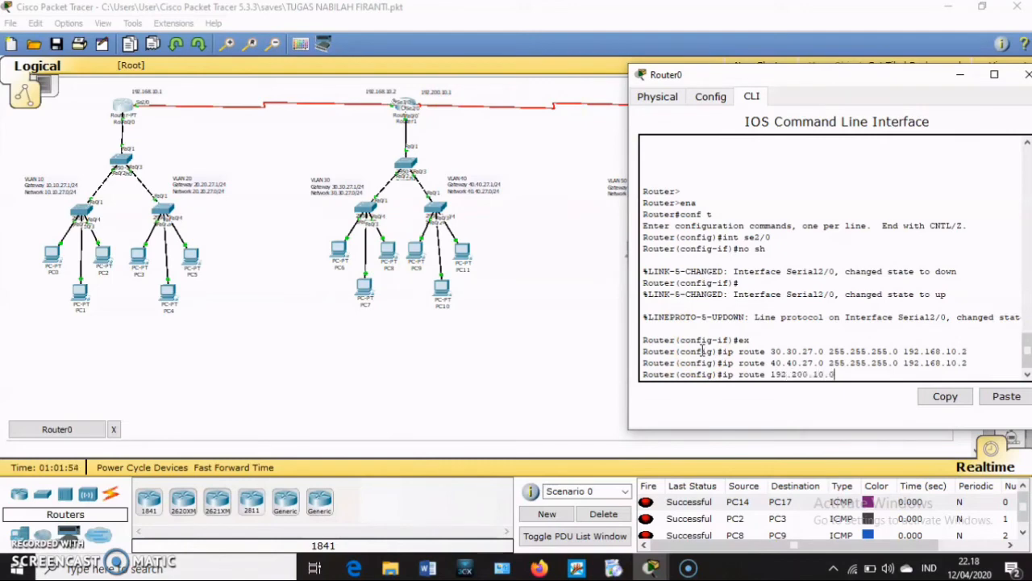
{"action": "type", "text": "0 255.255.255.0 192.168."}
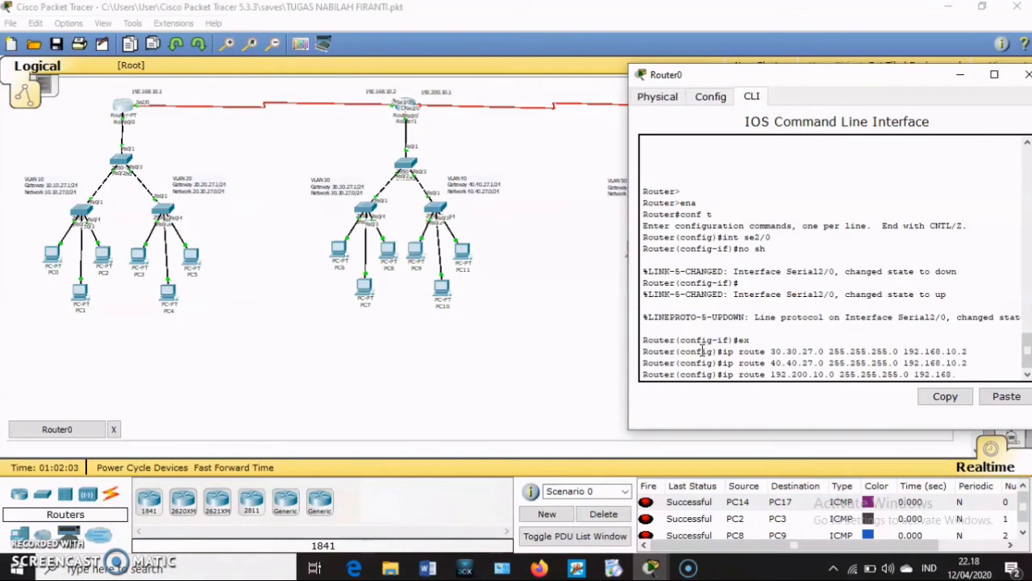
{"action": "type", "text": "10.2"}
{"action": "key", "text": "Return"}
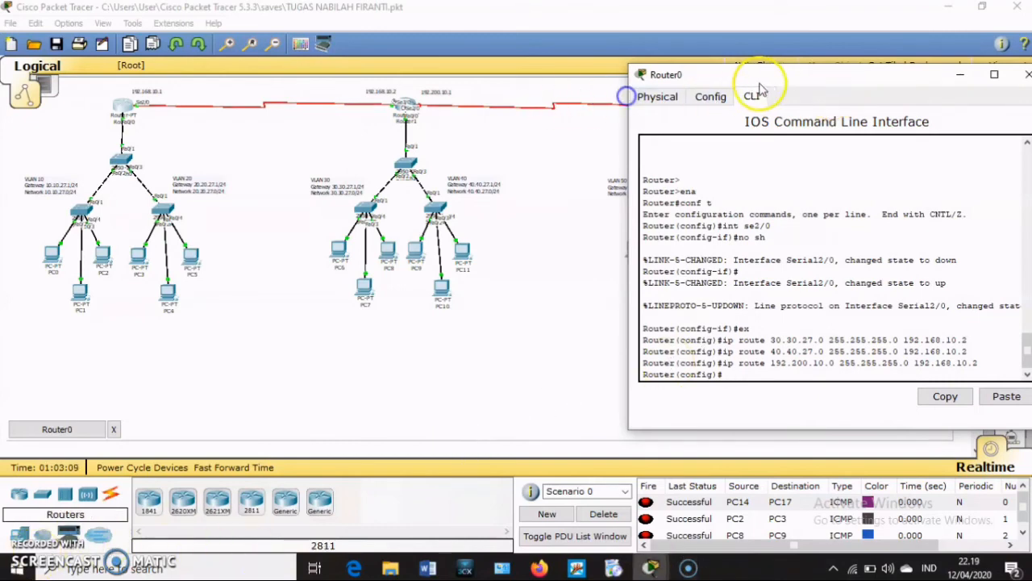
Step: Keep the third site's VLAN labels in view and add Router0's static route to 50.50.27.0 255.255.255.0 via 192.168.10.2
{"action": "left_click_drag", "start_coordinate": [757, 83], "coordinate": [274, 104]}
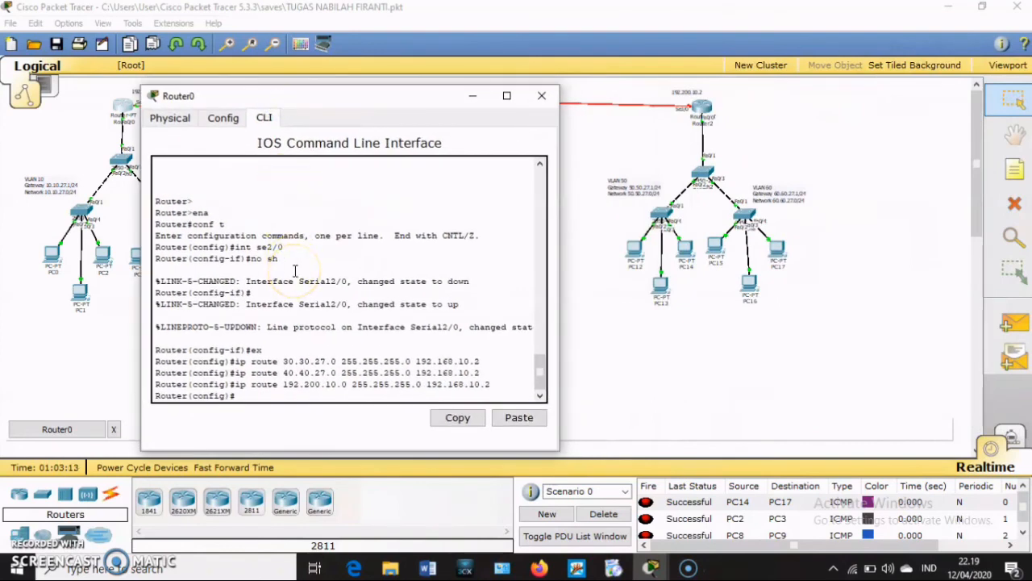
{"action": "left_click", "coordinate": [250, 396]}
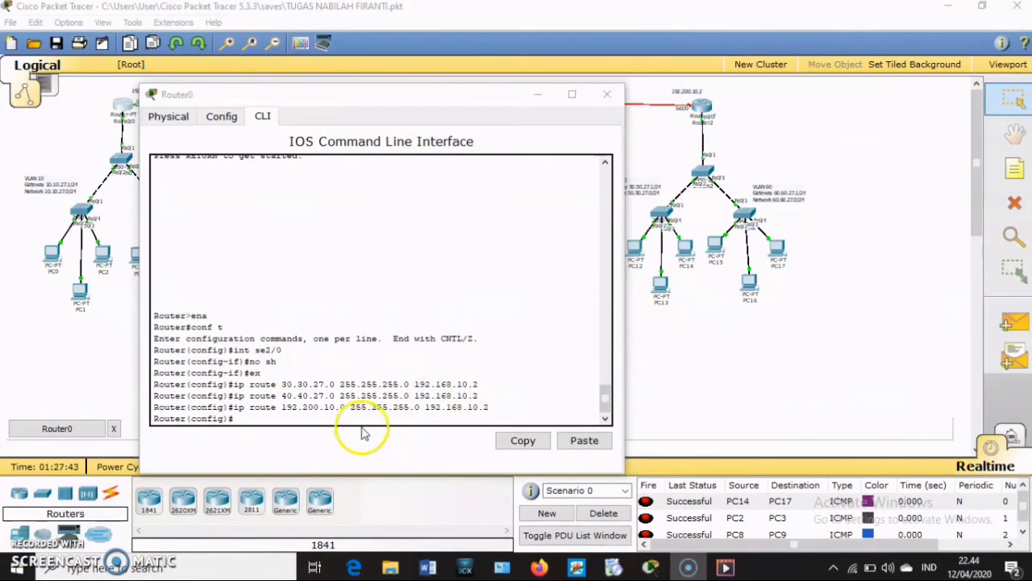
{"action": "left_click", "coordinate": [361, 419]}
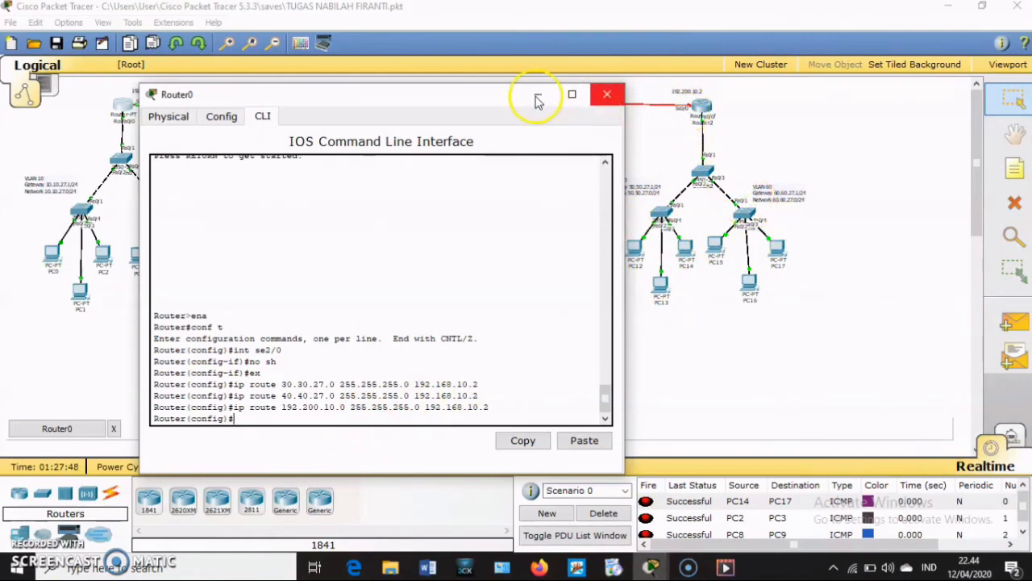
{"action": "left_click_drag", "start_coordinate": [507, 99], "coordinate": [434, 107]}
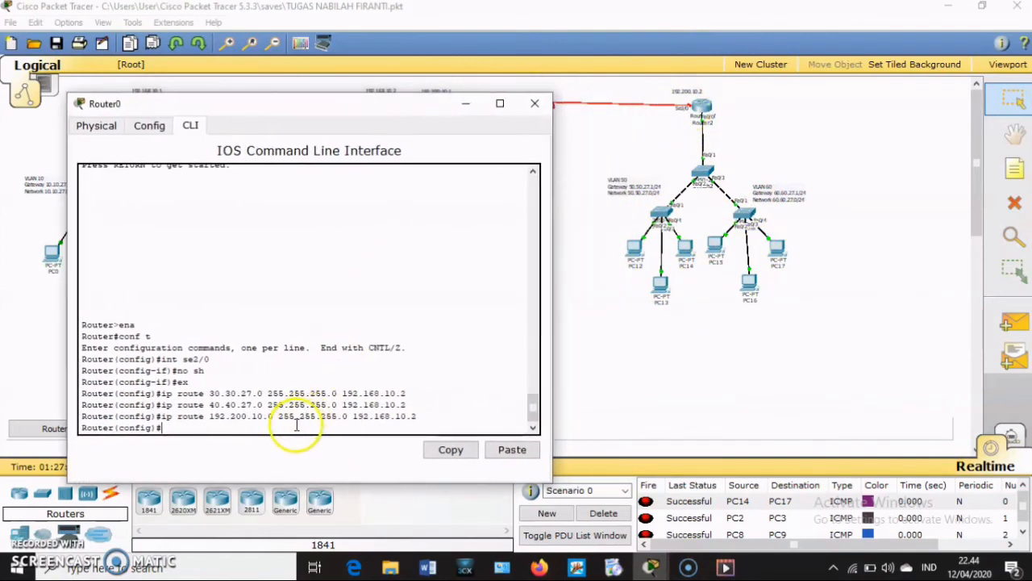
{"action": "type", "text": "ip rote"}
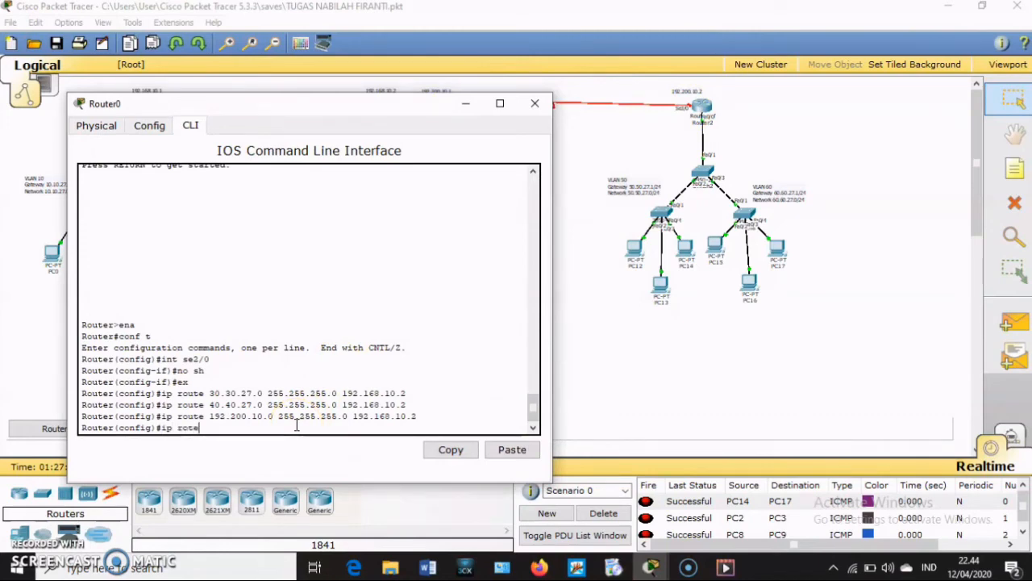
{"action": "key", "text": "BackSpace"}
{"action": "type", "text": "ute 50.50.27"}
{"action": "type", "text": "."}
{"action": "type", "text": "0."}
{"action": "type", "text": "255.255.255.0 "}
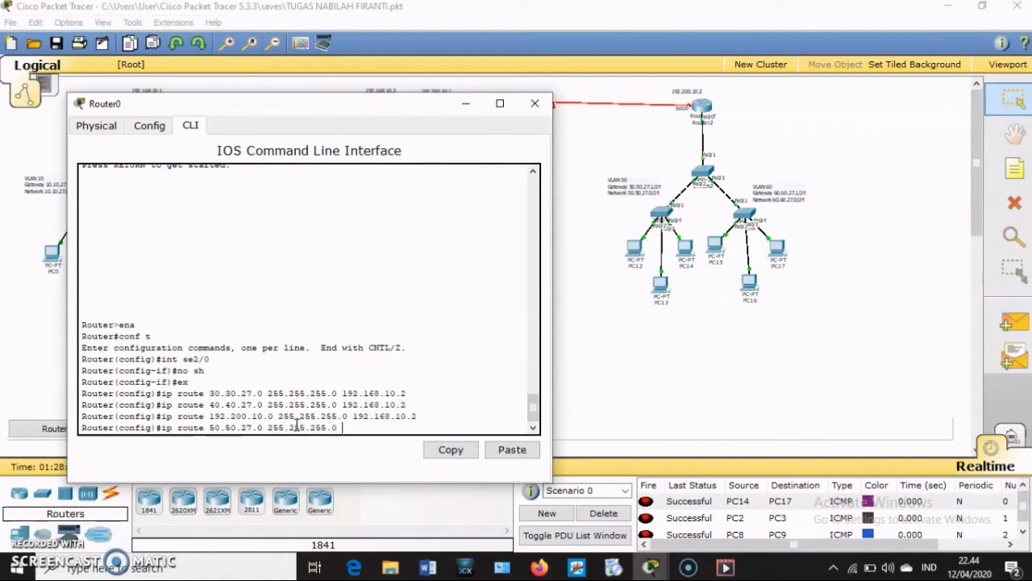
{"action": "type", "text": "192.168.10.2"}
{"action": "key", "text": "Return"}
Step: Add Router0's static route to 60.60.27.0 with mask 255.255.255.0 via 192.168.10.2, and close the router's window
{"action": "type", "text": "ip"}
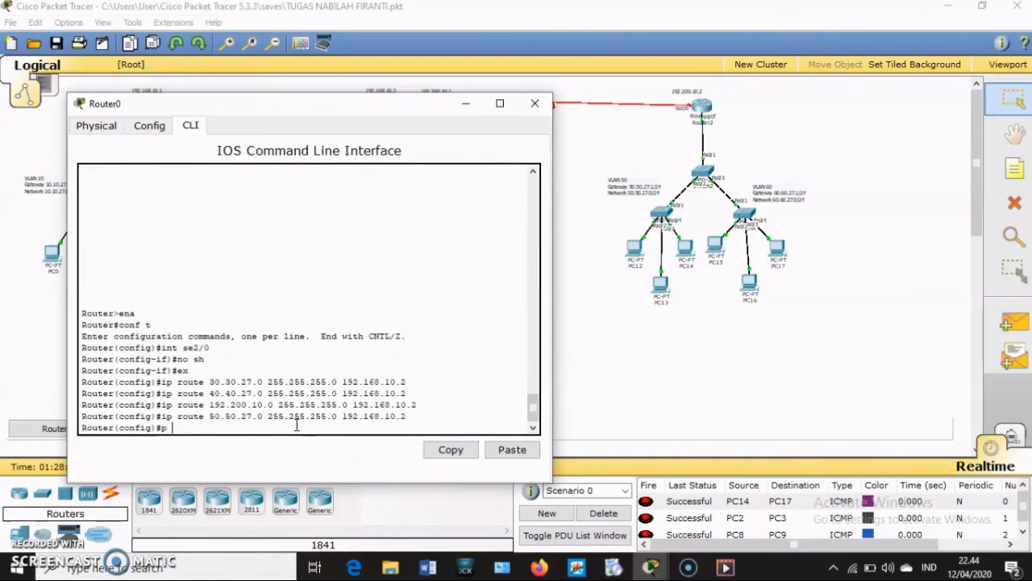
{"action": "key", "text": "BackSpace"}
{"action": "type", "text": "p rout e"}
{"action": "key", "text": "BackSpace"}
{"action": "key", "text": "BackSpace"}
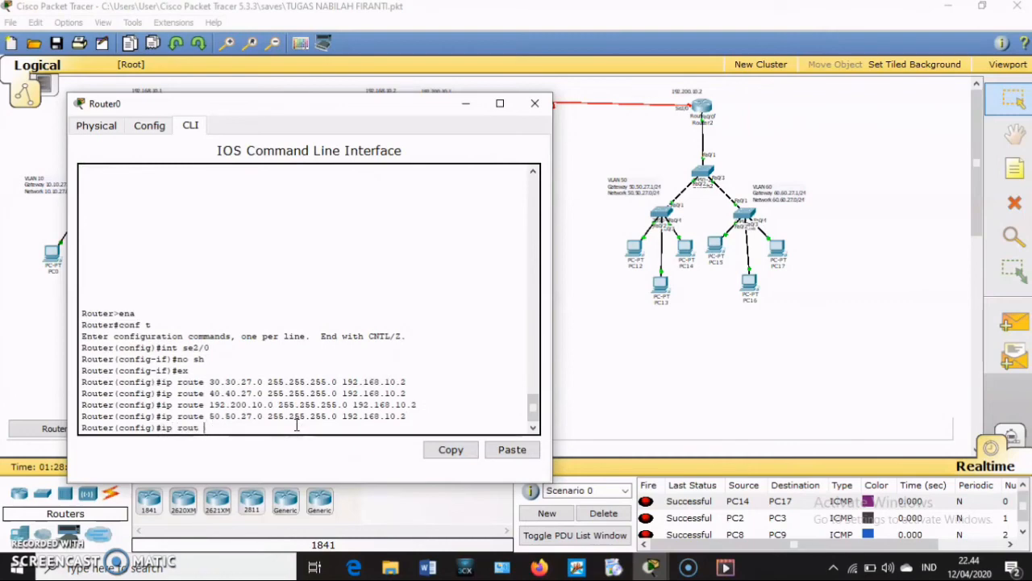
{"action": "type", "text": "e 60.60.27.0 255.25"}
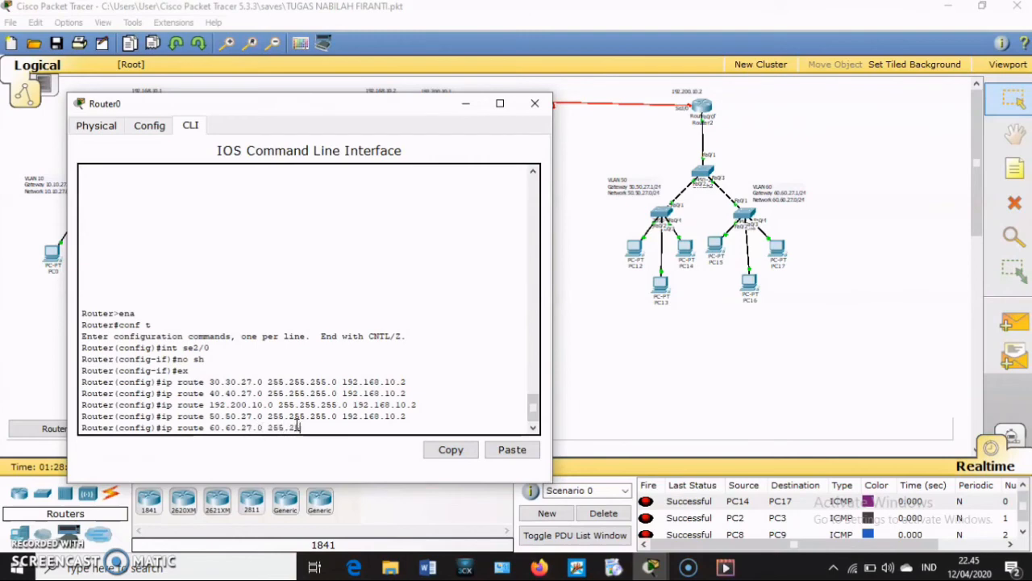
{"action": "type", "text": "5.255.0 "}
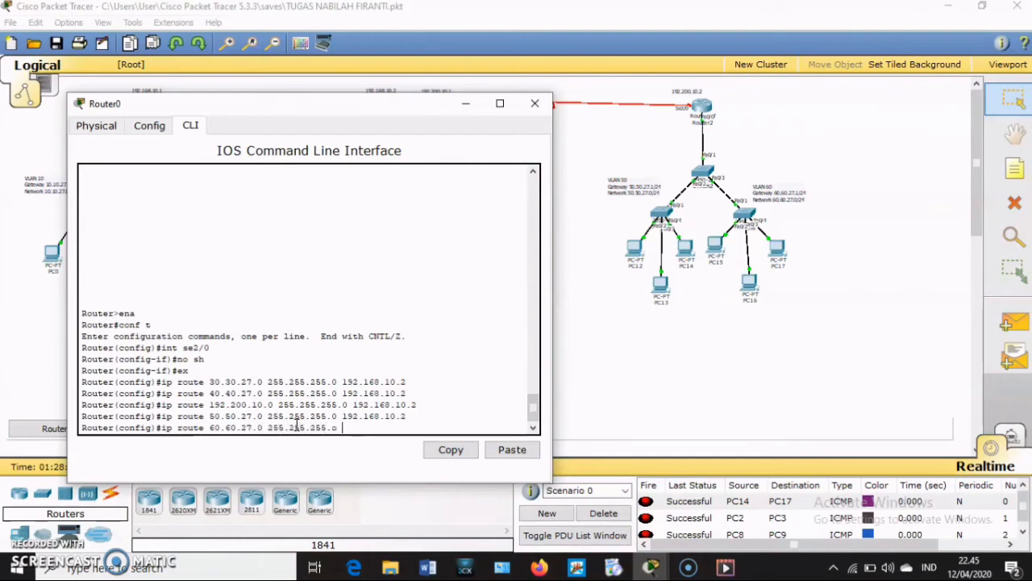
{"action": "type", "text": "192."}
{"action": "type", "text": "1"}
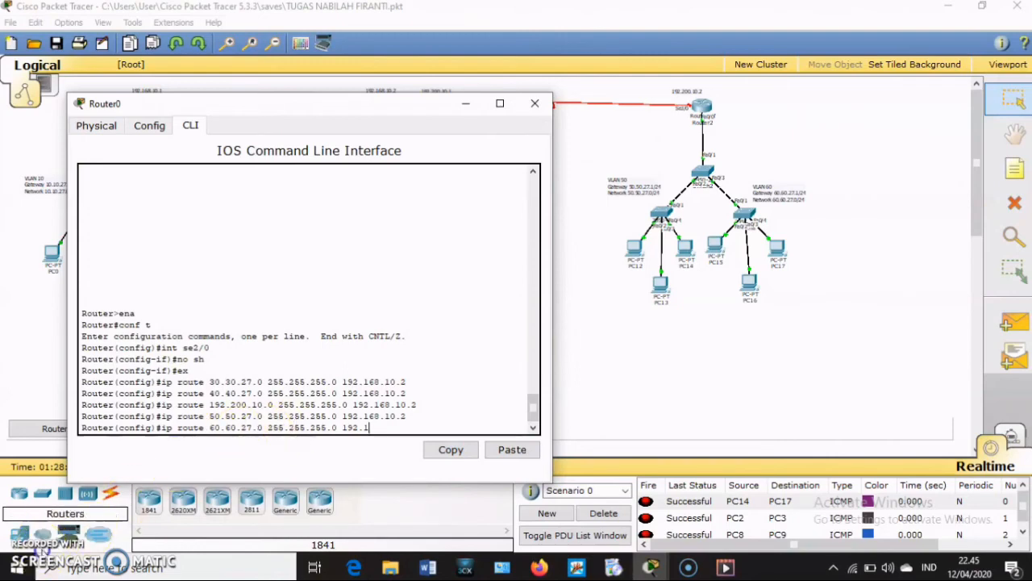
{"action": "left_click", "coordinate": [370, 428]}
{"action": "type", "text": "68.10.2"}
{"action": "key", "text": "Return"}
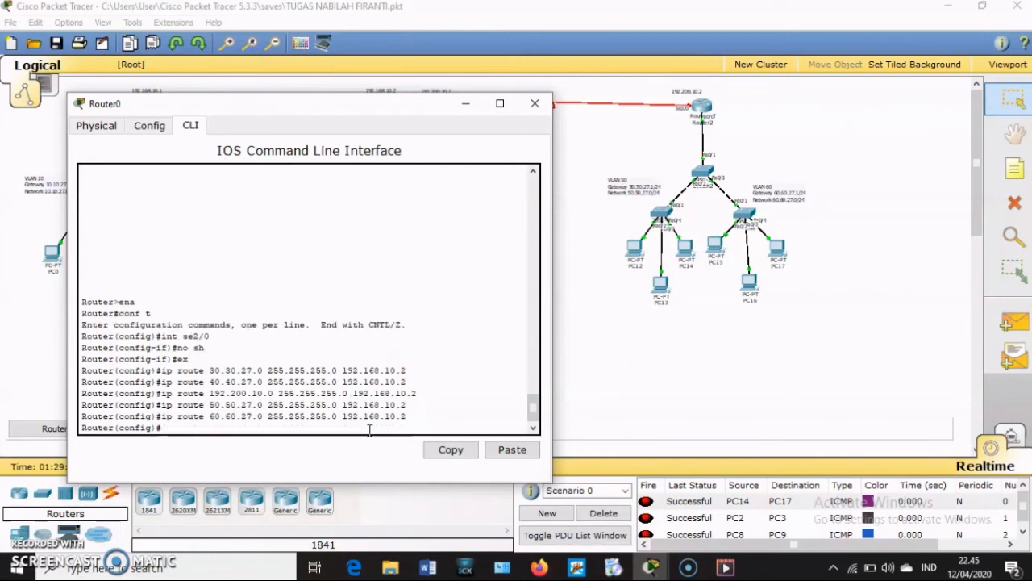
{"action": "left_click", "coordinate": [420, 329]}
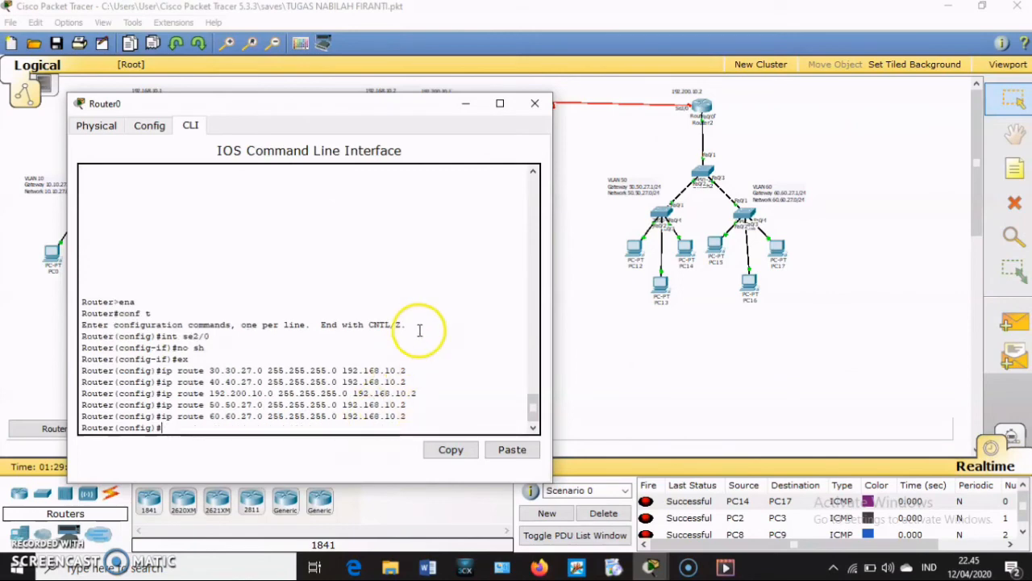
{"action": "left_click", "coordinate": [536, 109]}
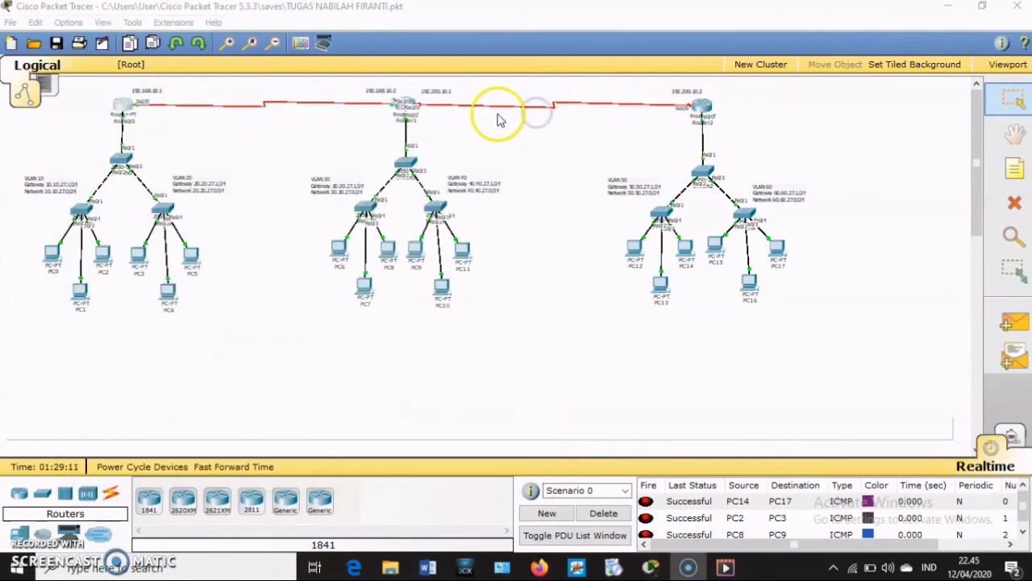
Step: Open Router1's command line and enter global configuration mode with ena and conf t
{"action": "left_click", "coordinate": [405, 104]}
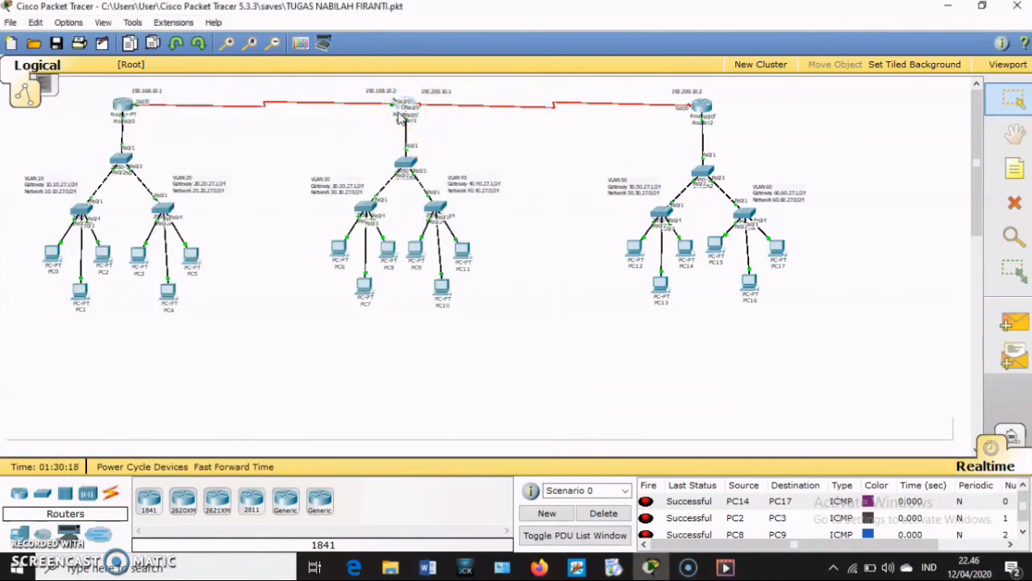
{"action": "left_click", "coordinate": [403, 108]}
{"action": "left_click", "coordinate": [344, 207]}
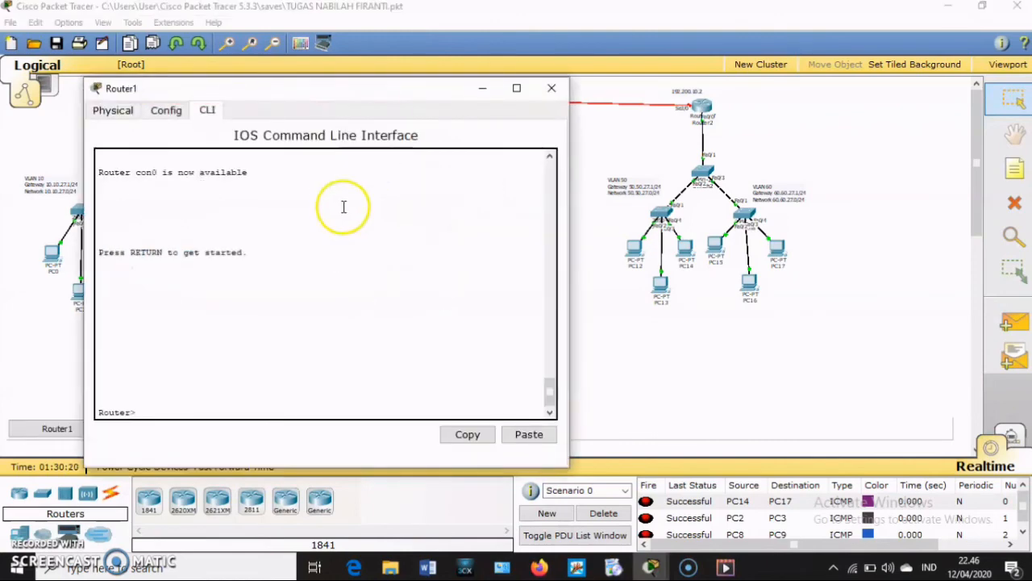
{"action": "type", "text": "ena"}
{"action": "key", "text": "Return"}
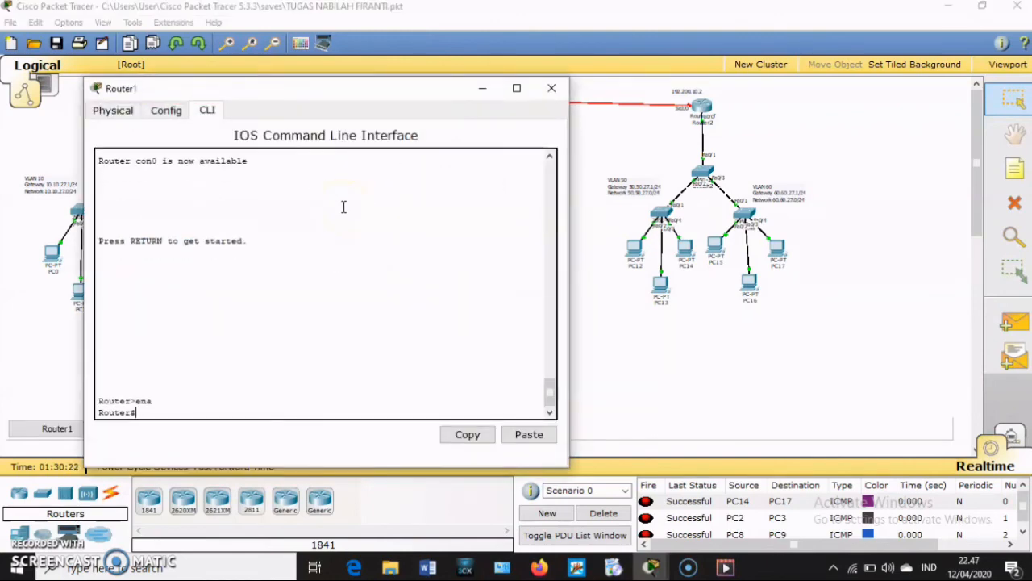
{"action": "type", "text": "conf"}
{"action": "type", "text": " t"}
{"action": "key", "text": "Return"}
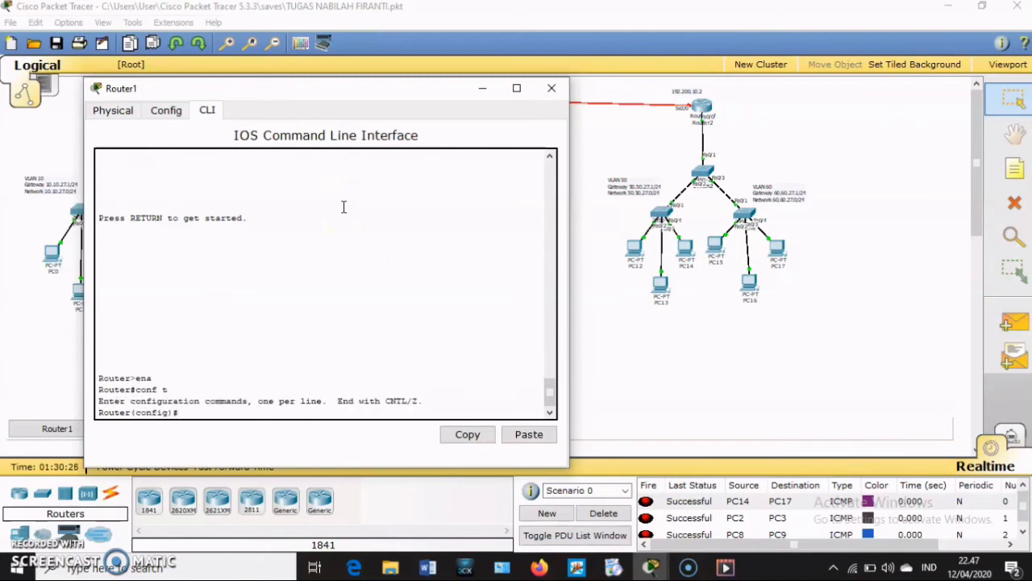
Step: Enable Router1's interface se3/0 with no sh, moving its window clear of the first site's topology
{"action": "type", "text": "int se"}
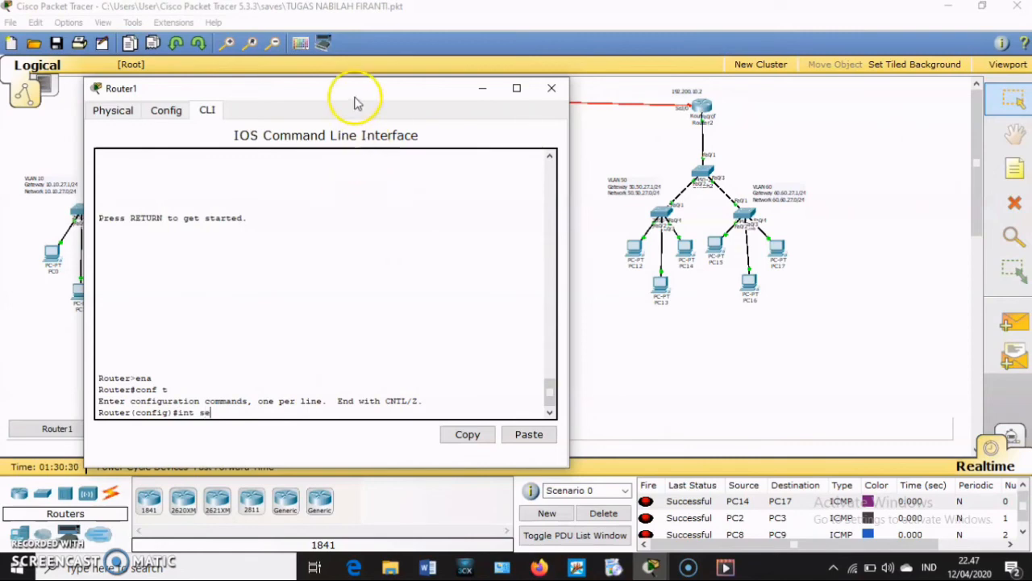
{"action": "left_click_drag", "start_coordinate": [359, 99], "coordinate": [648, 123]}
{"action": "left_click_drag", "start_coordinate": [718, 125], "coordinate": [717, 126]}
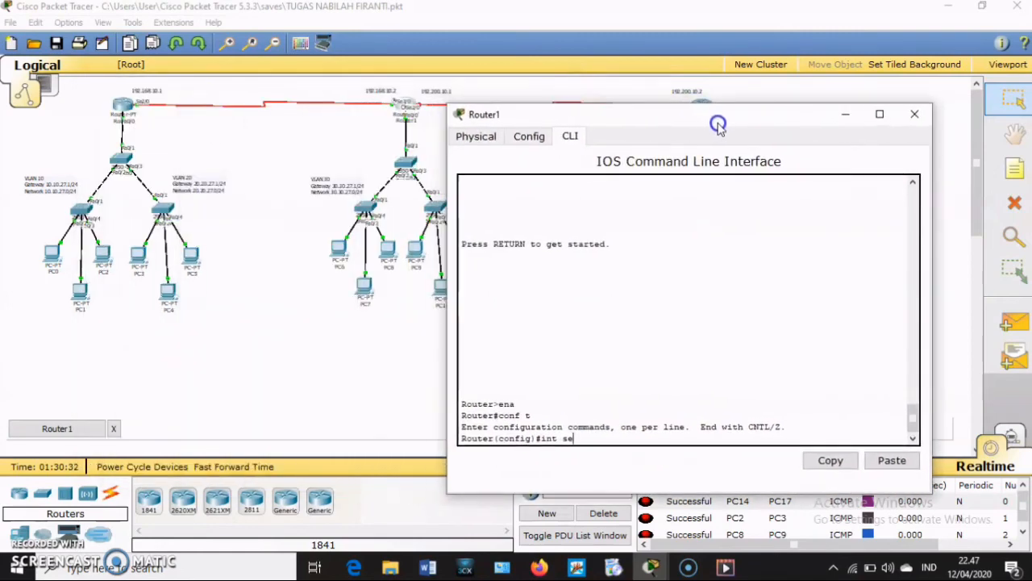
{"action": "left_click", "coordinate": [555, 416]}
{"action": "type", "text": "3/0"}
{"action": "key", "text": "Return"}
{"action": "type", "text": "no sh"}
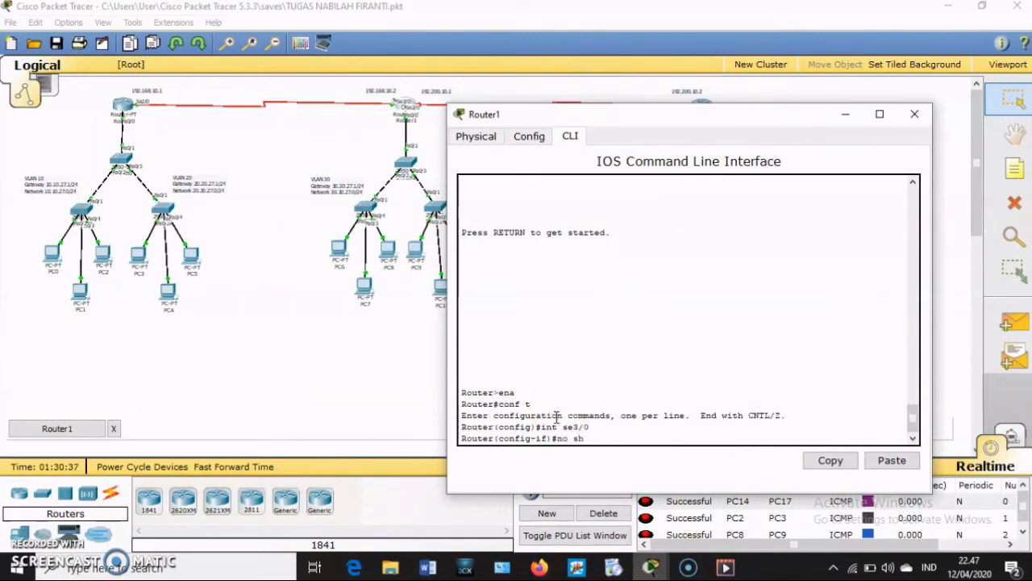
{"action": "key", "text": "Return"}
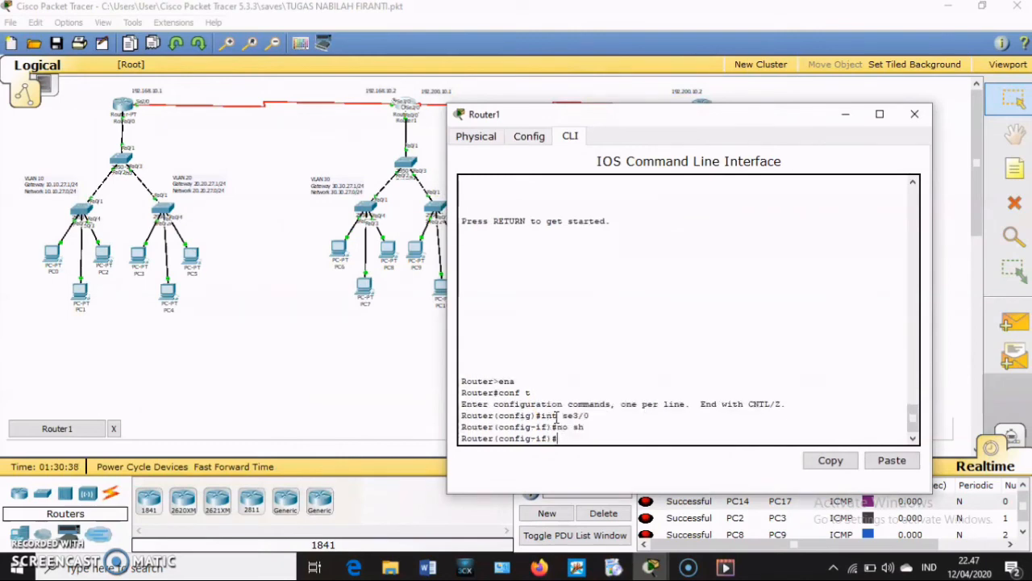
Step: Enable Router1's interface se2/0 with no sh and return to global configuration mode with ex
{"action": "type", "text": "int se2/0"}
{"action": "key", "text": "Return"}
{"action": "type", "text": "no sh"}
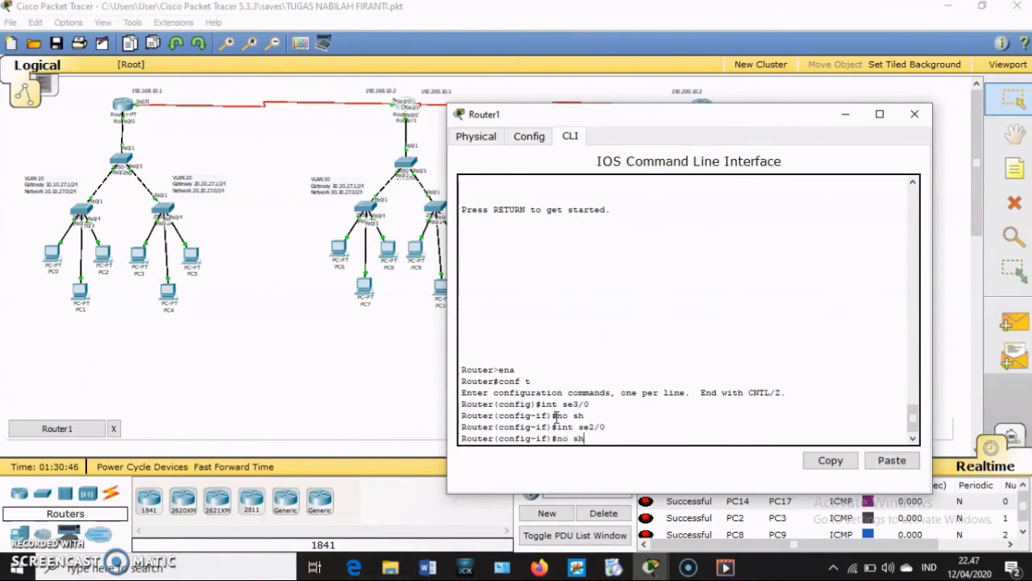
{"action": "key", "text": "Return"}
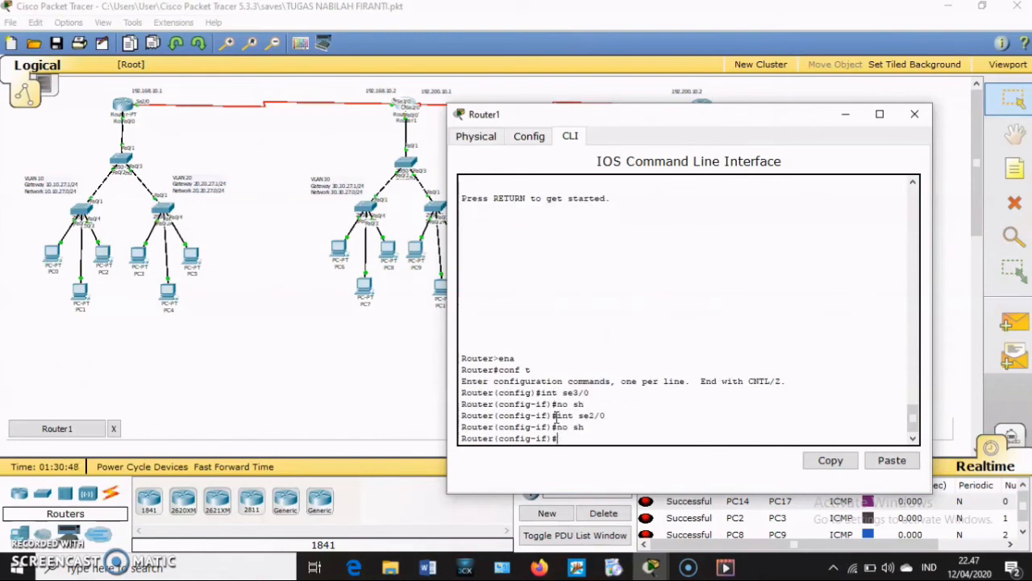
{"action": "type", "text": "ex"}
{"action": "key", "text": "Return"}
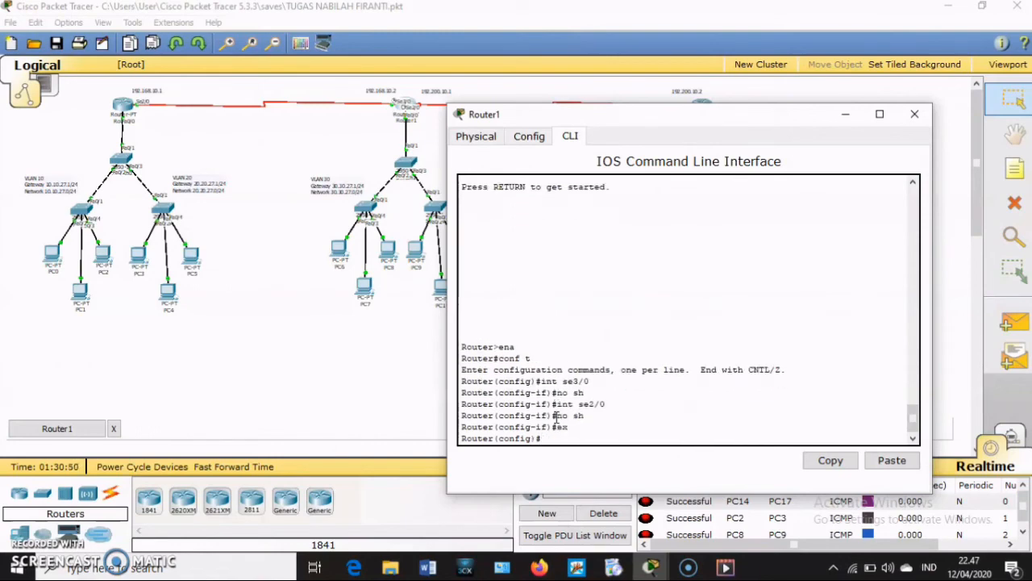
Step: Add a static route on Router1 to 10.10.27.0 with mask 255.255.255.0 via 192.168.10.1
{"action": "type", "text": "ip route"}
{"action": "type", "text": "10.10.2"}
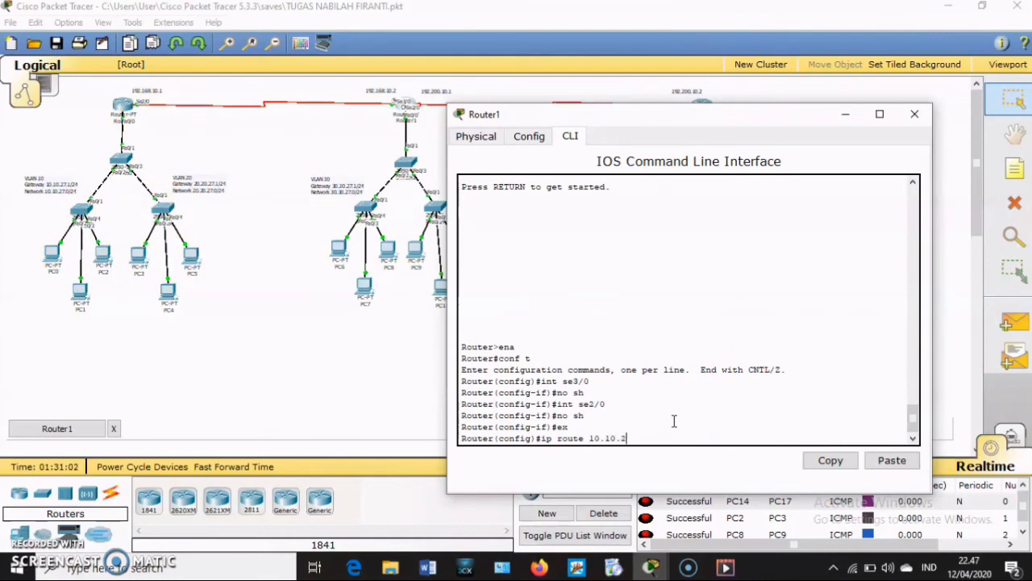
{"action": "type", "text": "7.0 255.255.255.0 "}
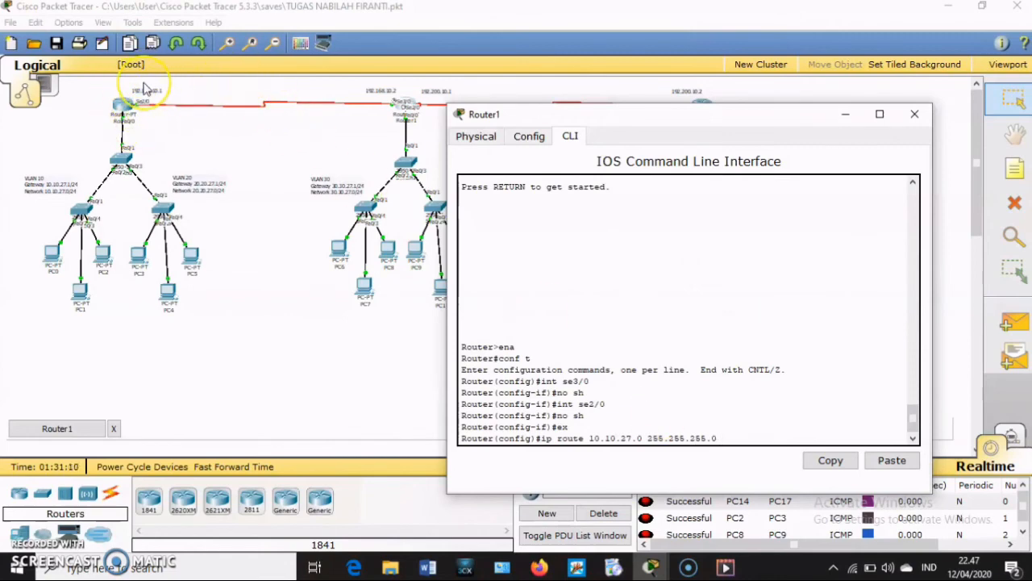
{"action": "type", "text": "192.168."}
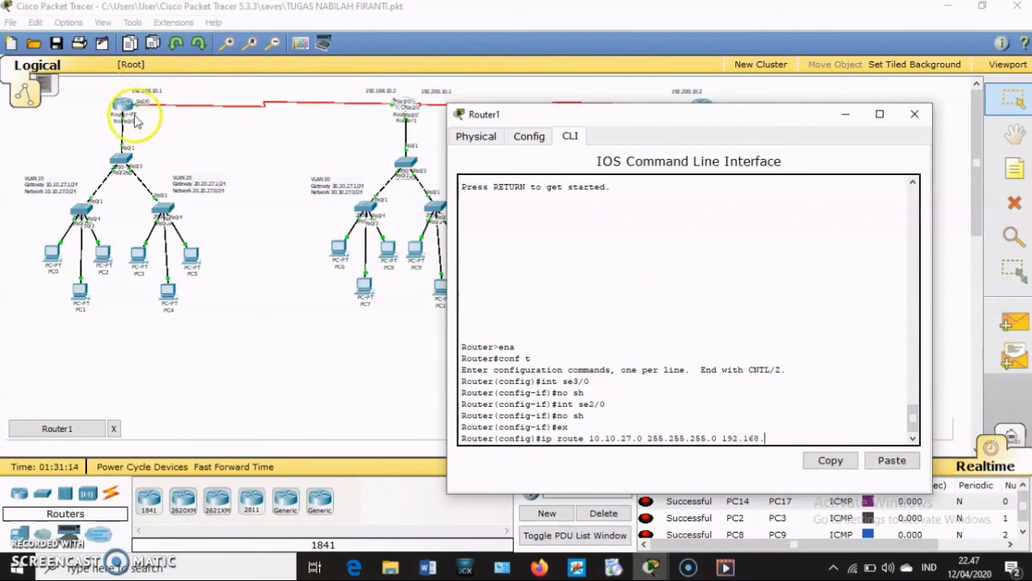
{"action": "type", "text": "10.1"}
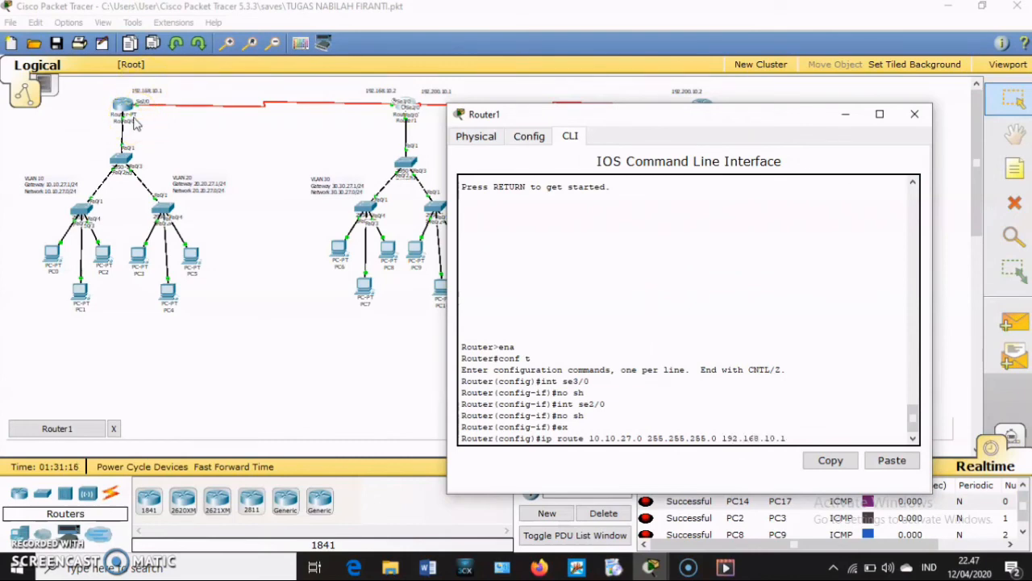
{"action": "key", "text": "Return"}
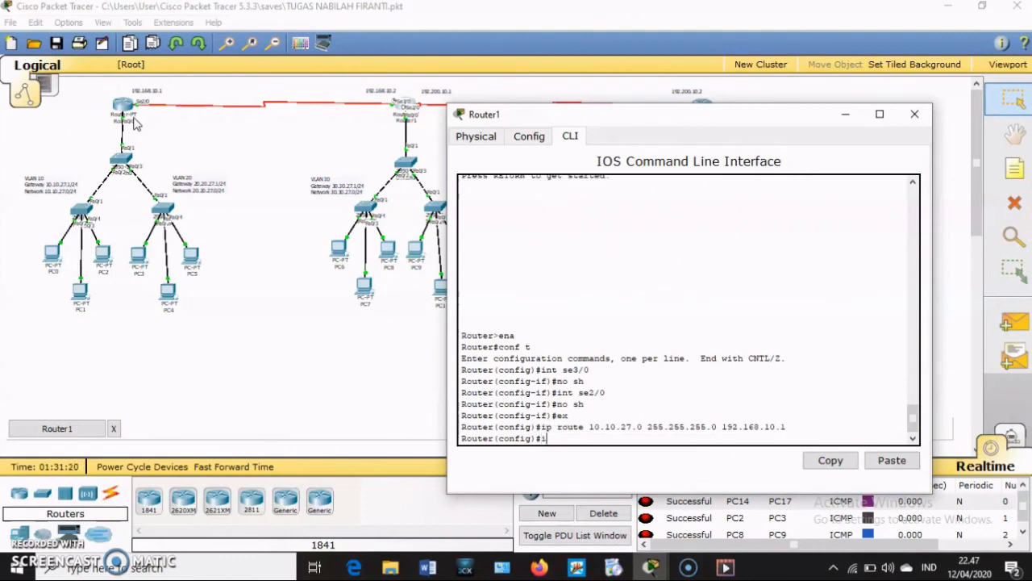
Step: Add Router1's static route to 20.20.27.0 with mask 255.255.255.0 via 192.168.10.1
{"action": "type", "text": "ip route 20.20.27.0 2"}
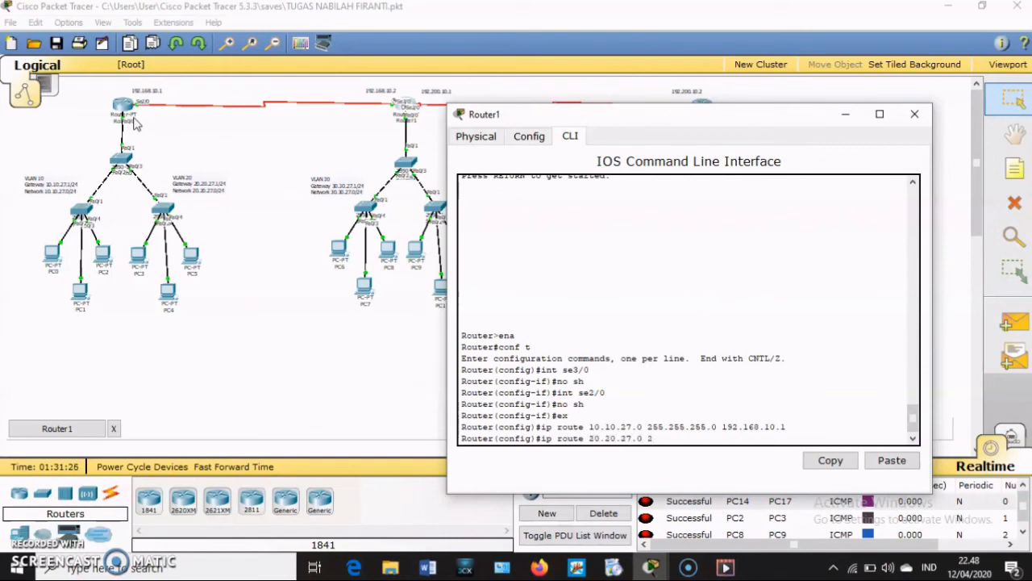
{"action": "type", "text": "55.255.2"}
{"action": "type", "text": "6"}
{"action": "type", "text": "55.0 "}
{"action": "type", "text": "192."}
{"action": "type", "text": "168.2"}
{"action": "type", "text": "0."}
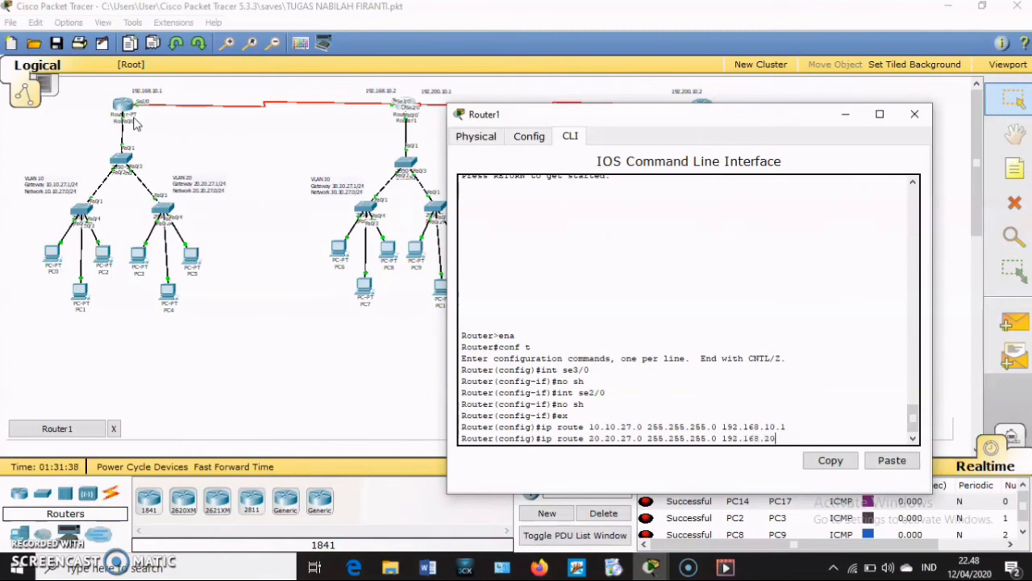
{"action": "key", "text": "BackSpace"}
{"action": "key", "text": "BackSpace"}
{"action": "type", "text": "10.1"}
{"action": "key", "text": "Return"}
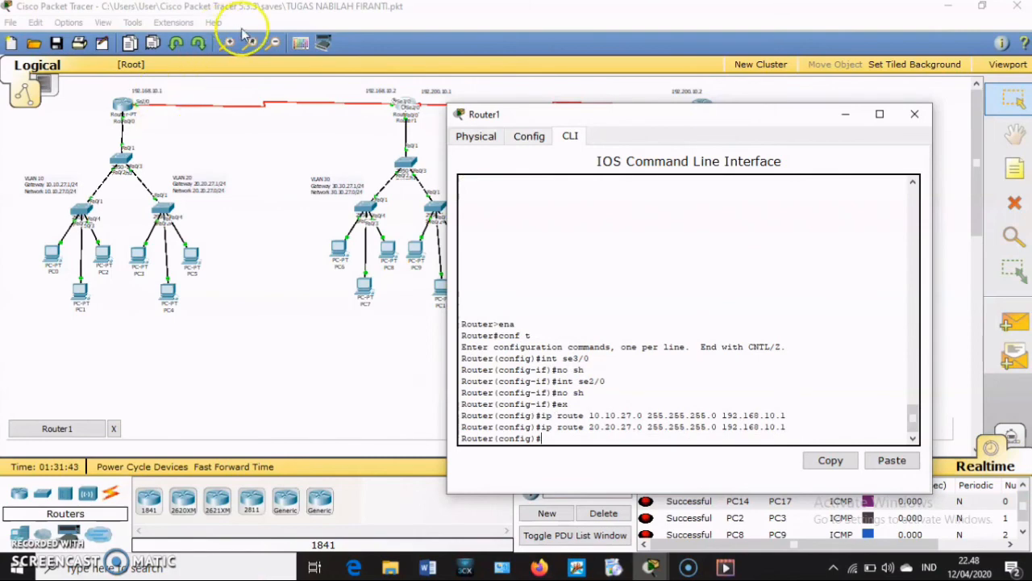
Step: Move Router1's window clear of the third site and add a static route to 50.50.27.0 with mask 255.255.255.0 via 192.200.10.2
{"action": "left_click_drag", "start_coordinate": [576, 122], "coordinate": [203, 144]}
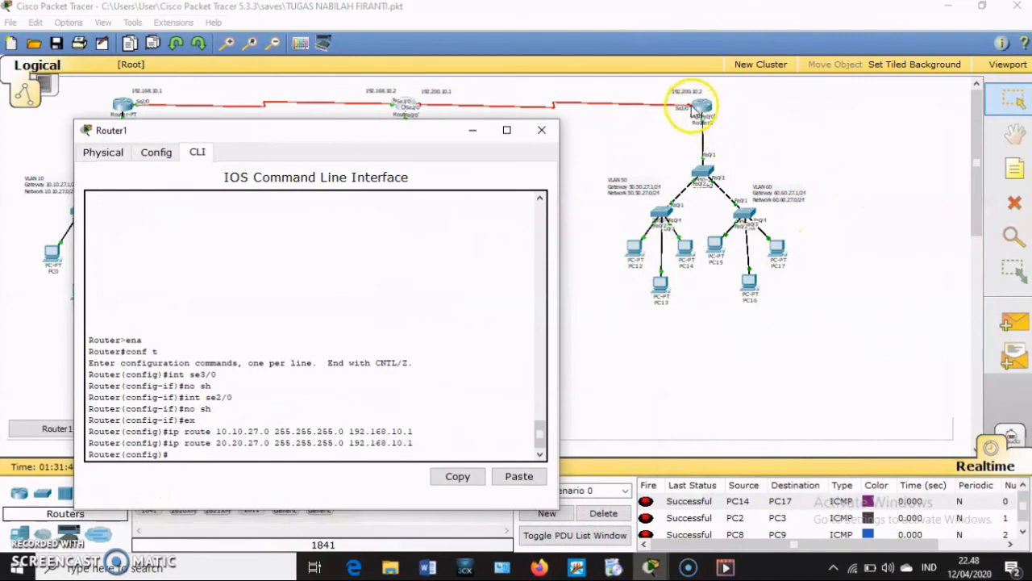
{"action": "type", "text": "ip"}
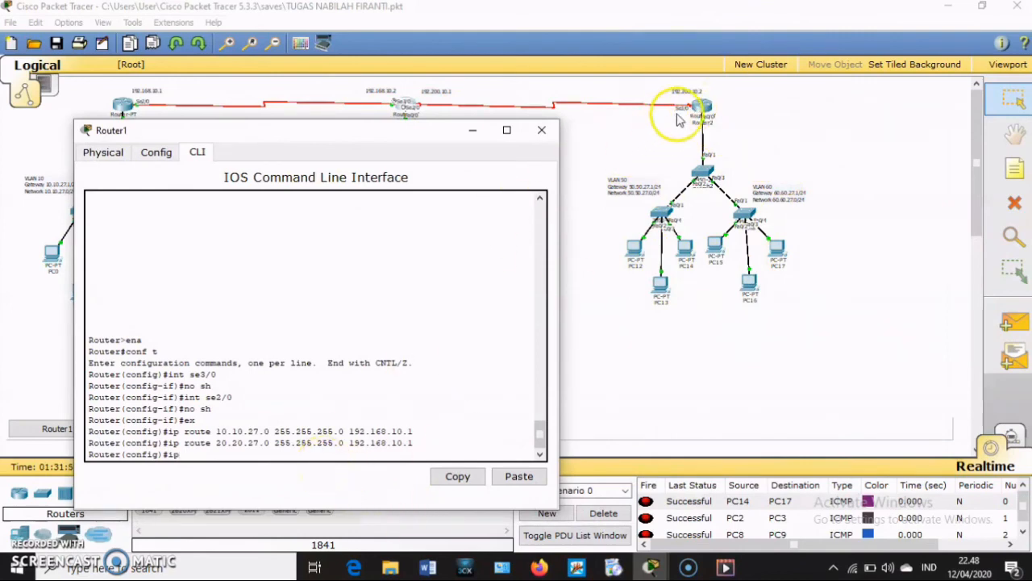
{"action": "type", "text": " route"}
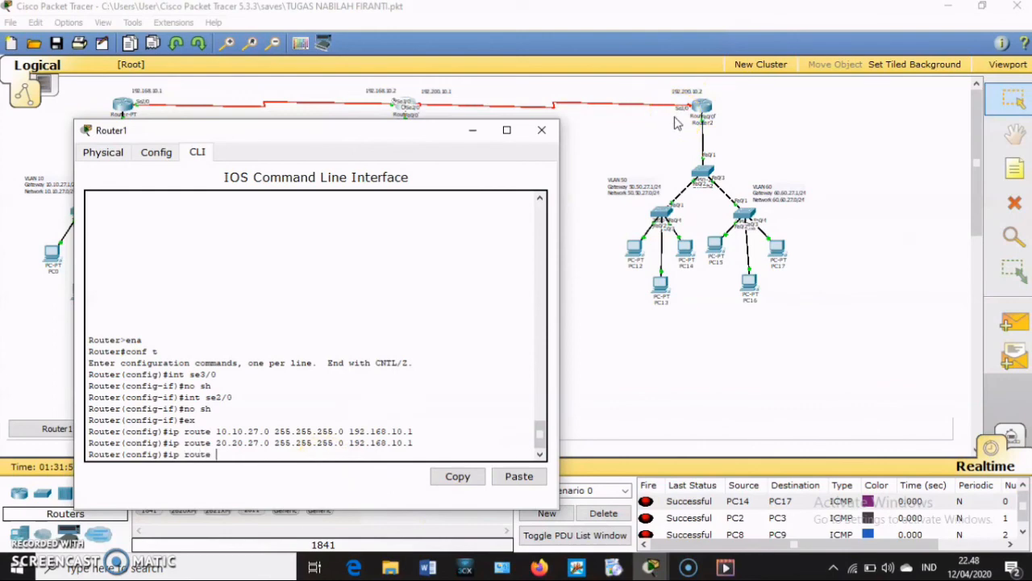
{"action": "type", "text": " 50.50.27.0 255.255.255.0"}
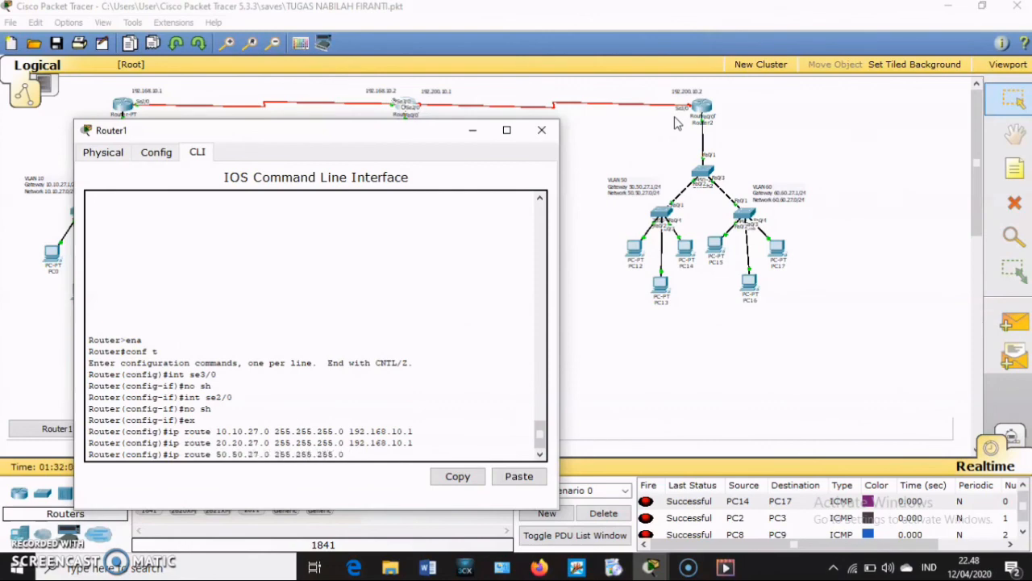
{"action": "type", "text": " 192.200.10.2"}
{"action": "key", "text": "Return"}
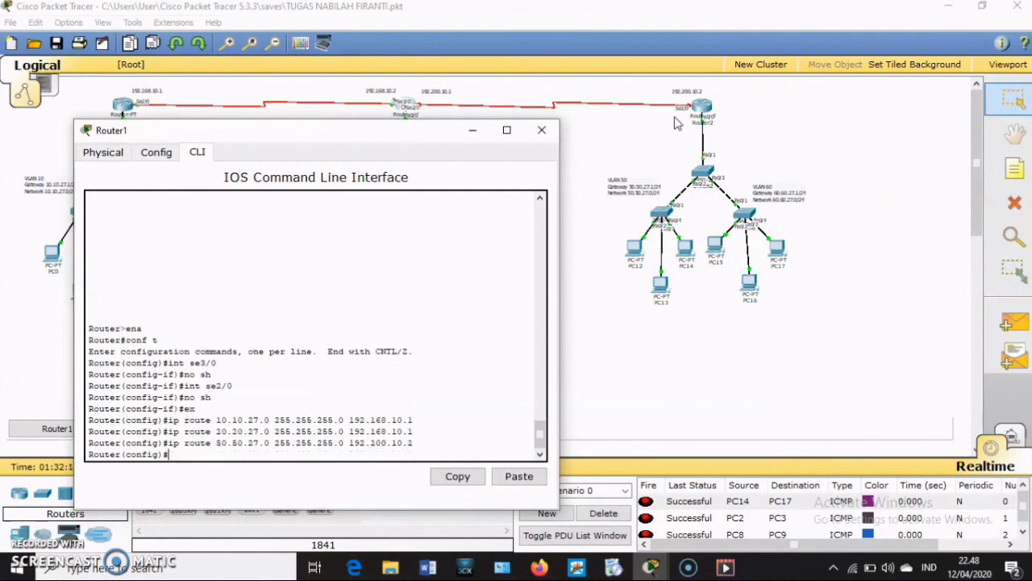
Step: Add Router1's static route to 60.60.27.0 with mask 255.255.255.0 via 192.200.10.2, and close the router's window
{"action": "type", "text": "ip route 60.60.27."}
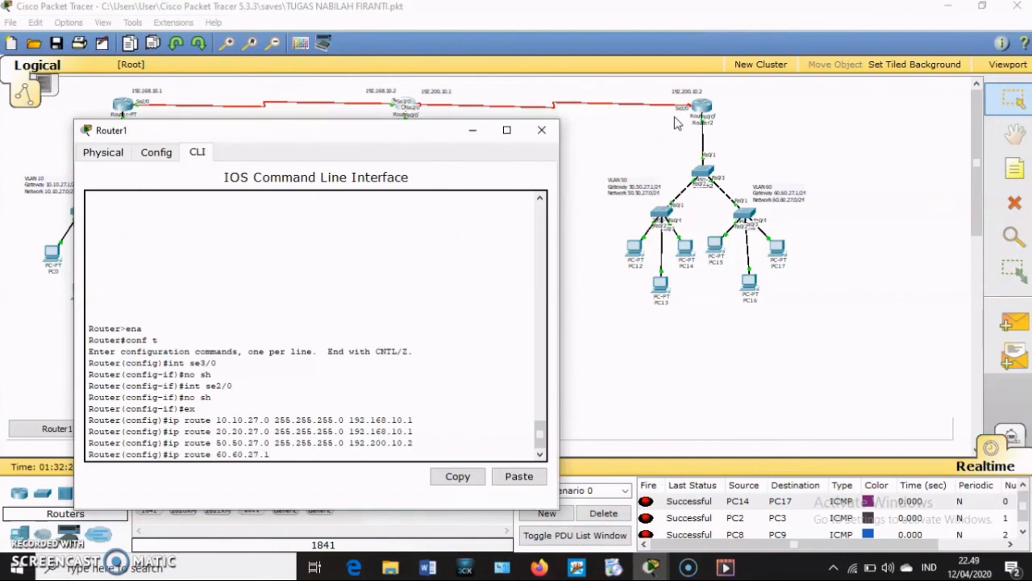
{"action": "type", "text": "0 255.255.255.0 192.1200"}
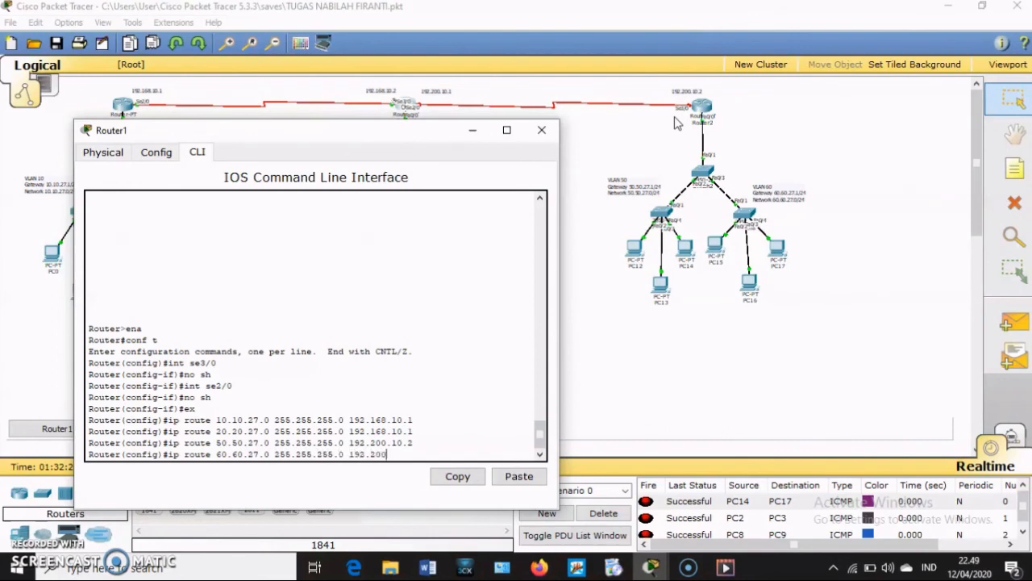
{"action": "type", "text": ".10.2"}
{"action": "key", "text": "Return"}
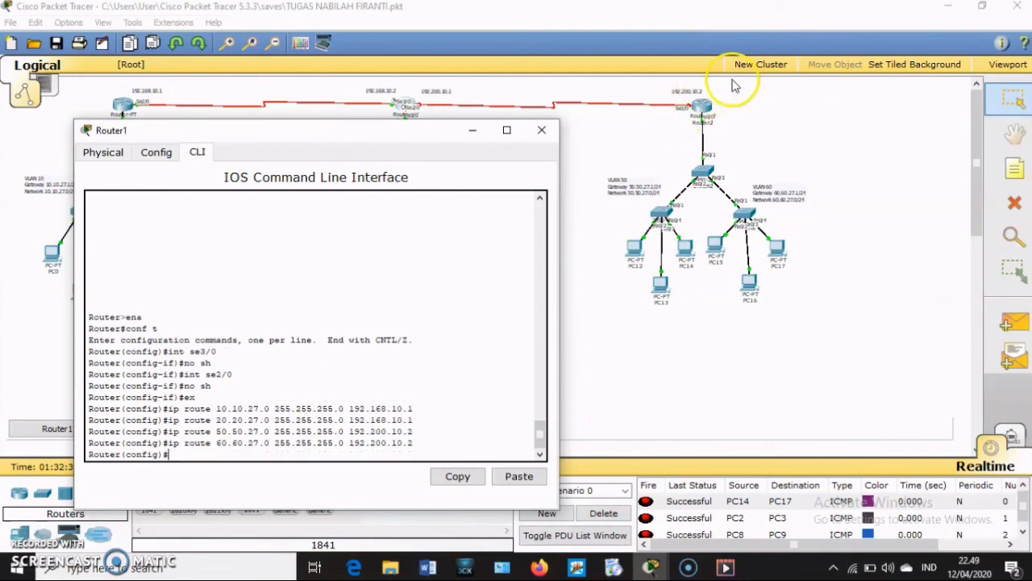
{"action": "left_click", "coordinate": [541, 133]}
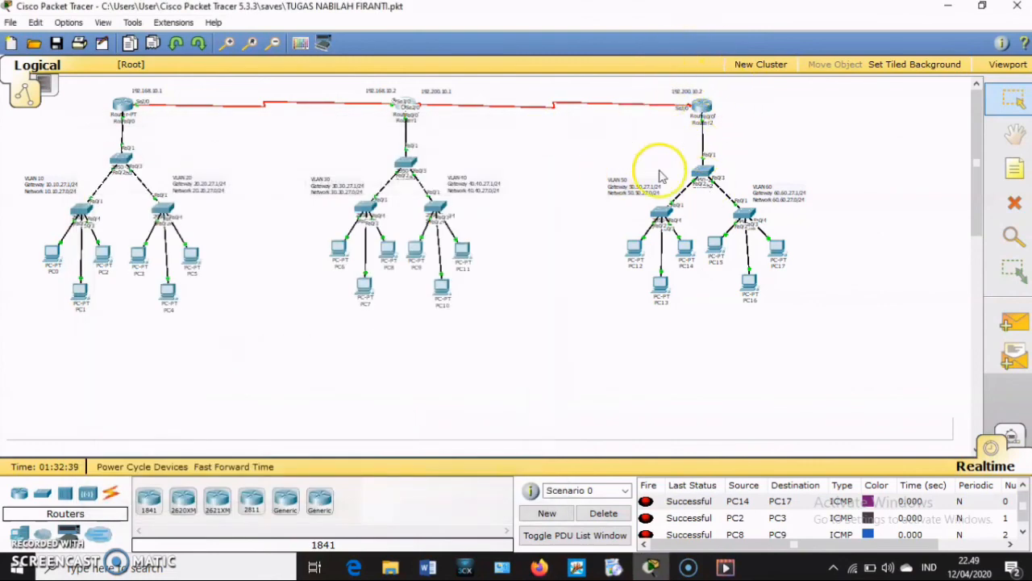
Step: Open Router2's command line and enter global configuration mode with ena and conf t
{"action": "left_click", "coordinate": [704, 106]}
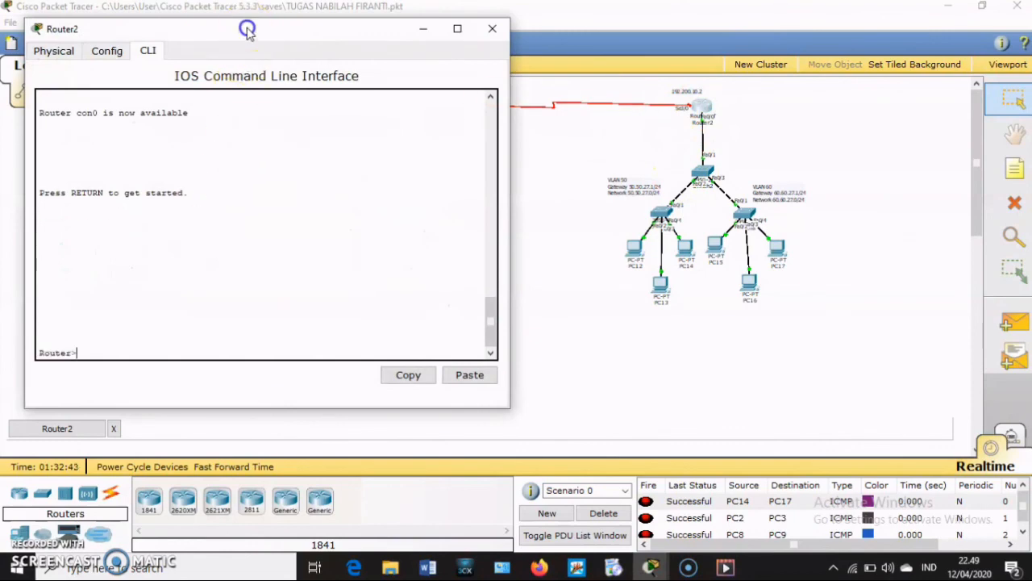
{"action": "left_click_drag", "start_coordinate": [247, 29], "coordinate": [800, 83]}
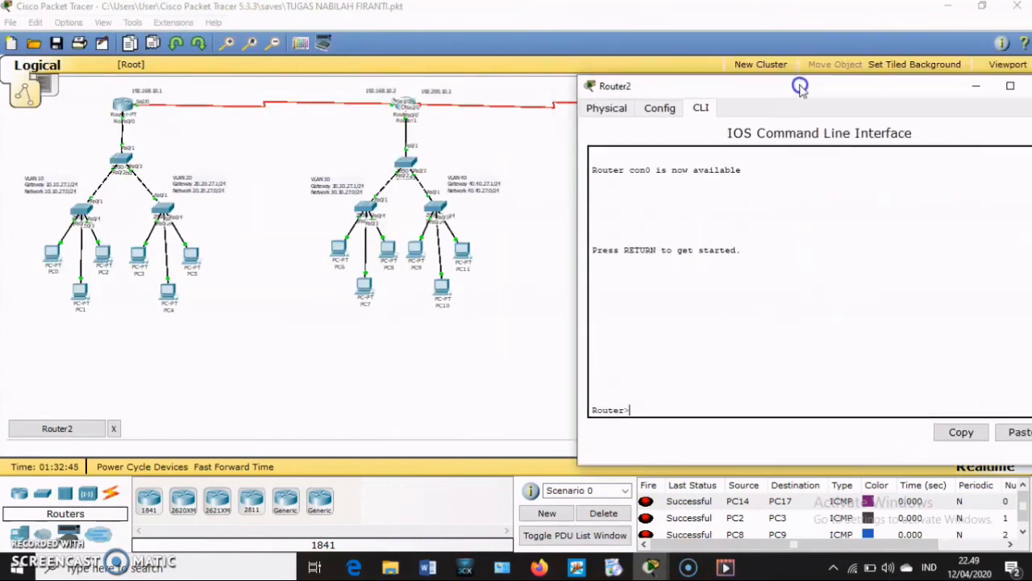
{"action": "type", "text": "ena"}
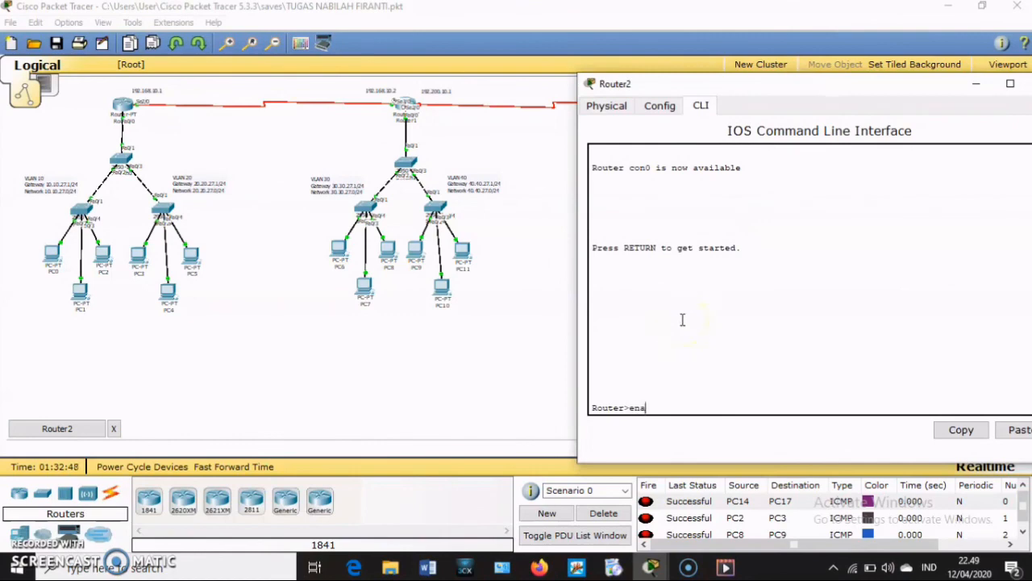
{"action": "key", "text": "Return"}
{"action": "type", "text": "conf t"}
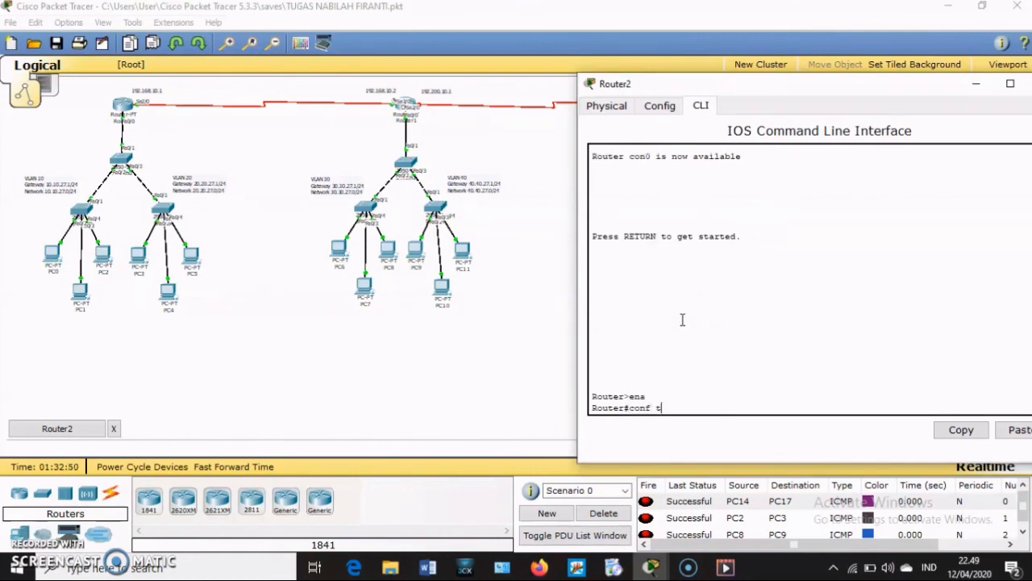
{"action": "key", "text": "Return"}
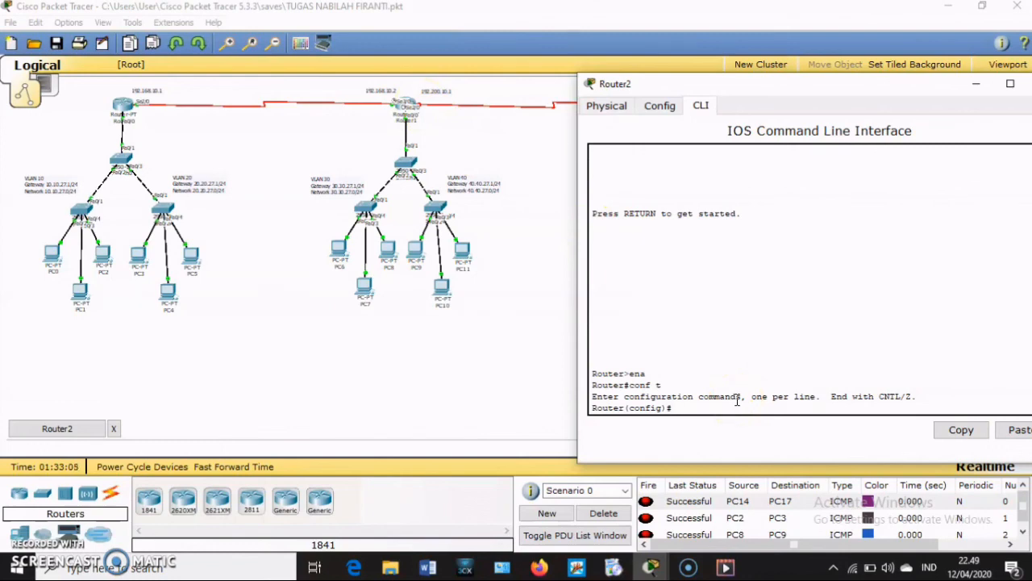
Step: Enable Router2's interface se3/0 with no sh and return to global configuration mode with ex
{"action": "type", "text": "int se"}
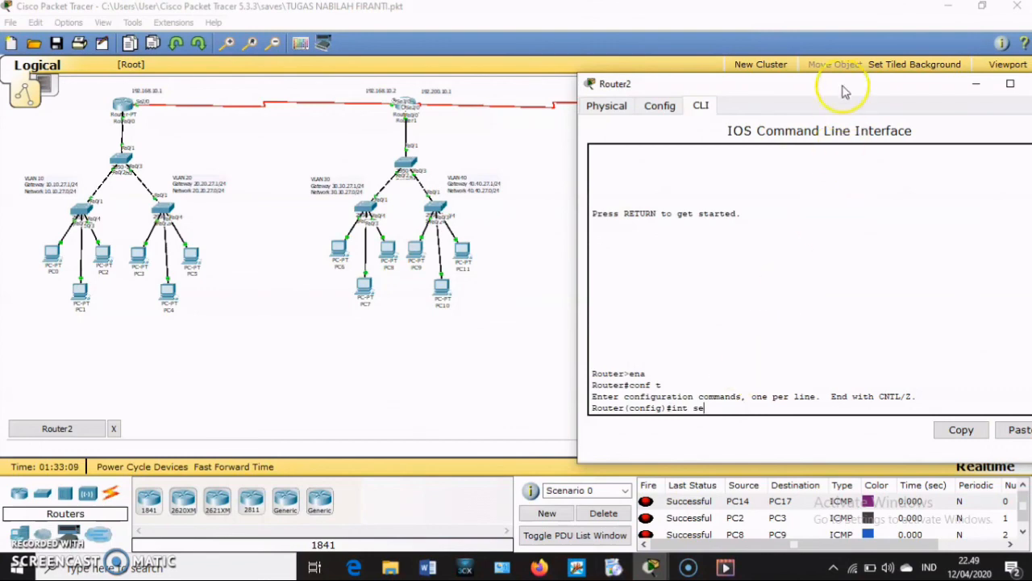
{"action": "left_click_drag", "start_coordinate": [841, 81], "coordinate": [738, 154]}
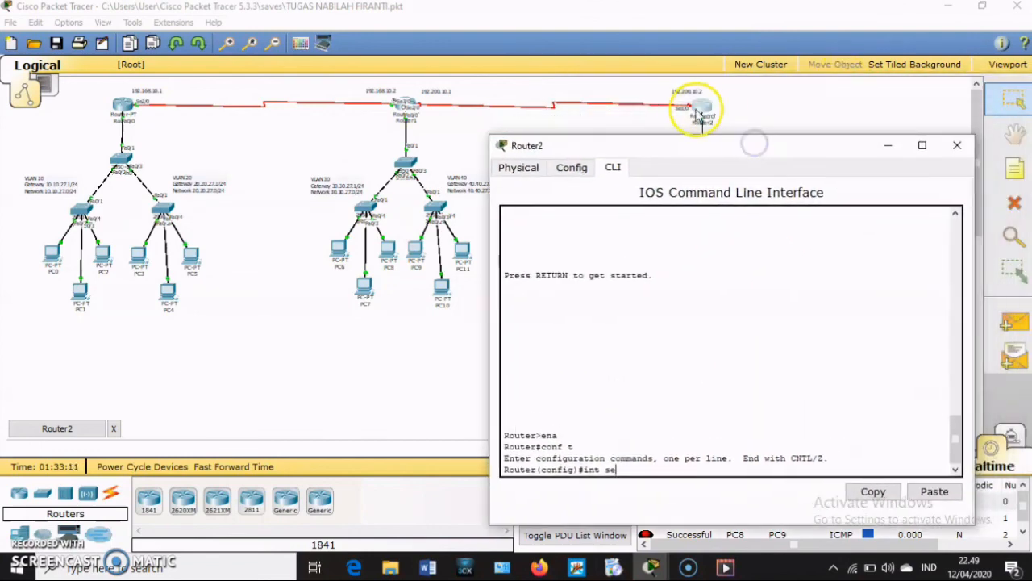
{"action": "left_click", "coordinate": [649, 345]}
{"action": "left_click", "coordinate": [648, 404]}
{"action": "type", "text": "3/0"}
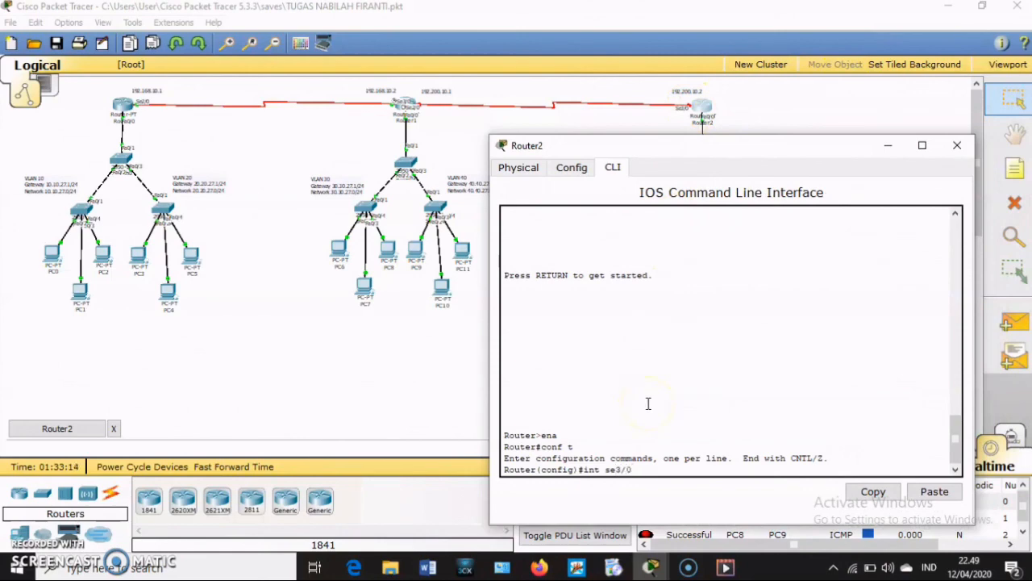
{"action": "key", "text": "Return"}
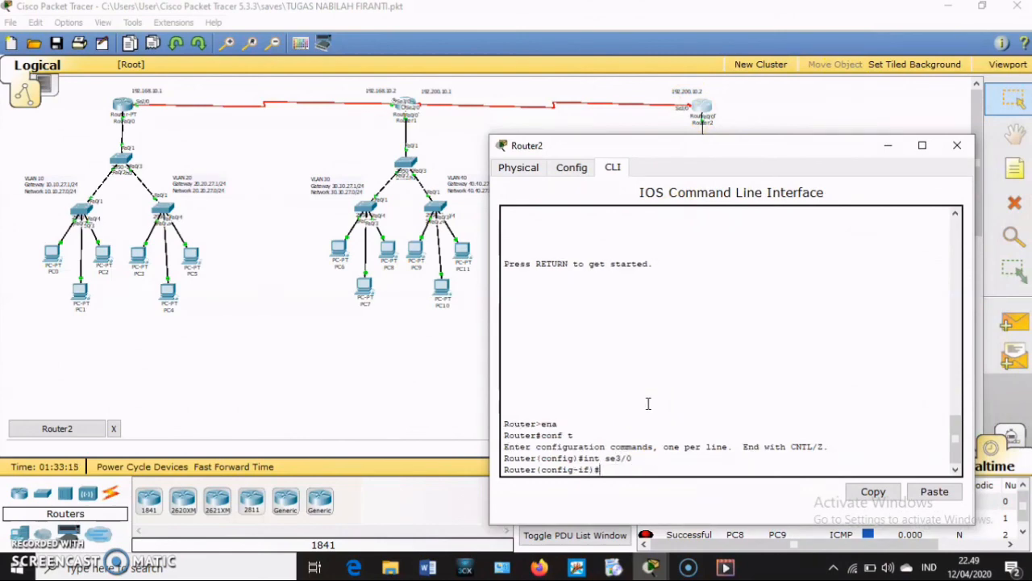
{"action": "type", "text": "no sh"}
{"action": "key", "text": "Return"}
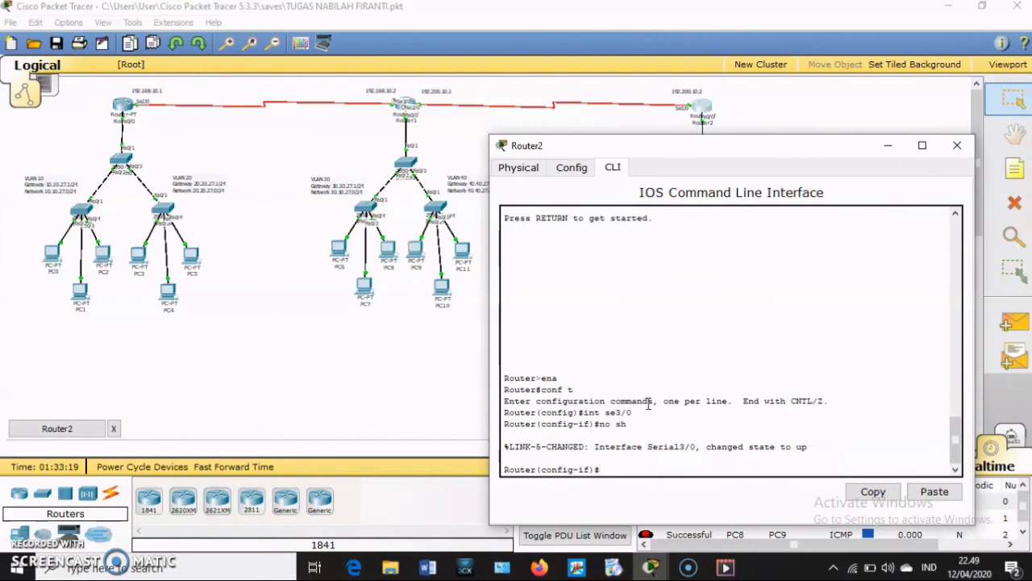
{"action": "type", "text": "ex"}
{"action": "key", "text": "Return"}
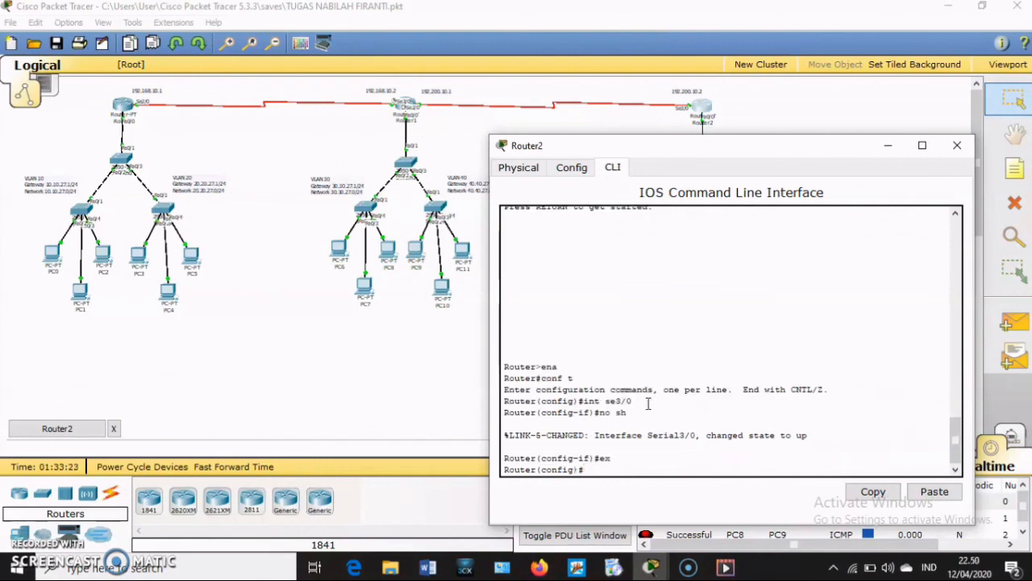
Step: Add a static route on Router2 to 40.40.27.0 with mask 255.255.255.0 via 192.200.10.1
{"action": "type", "text": "i"}
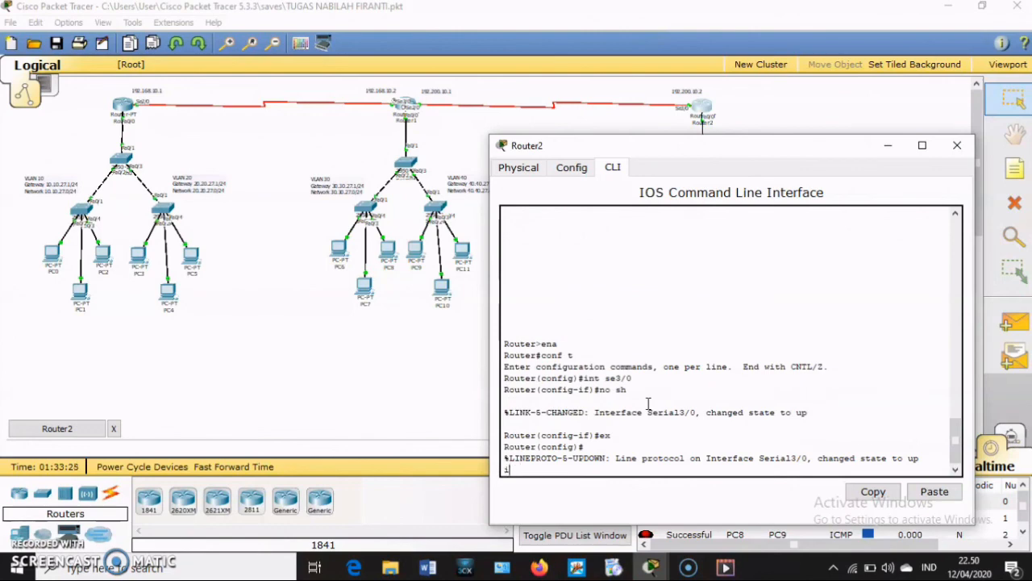
{"action": "key", "text": "BackSpace"}
{"action": "key", "text": "Return"}
{"action": "type", "text": "ip "}
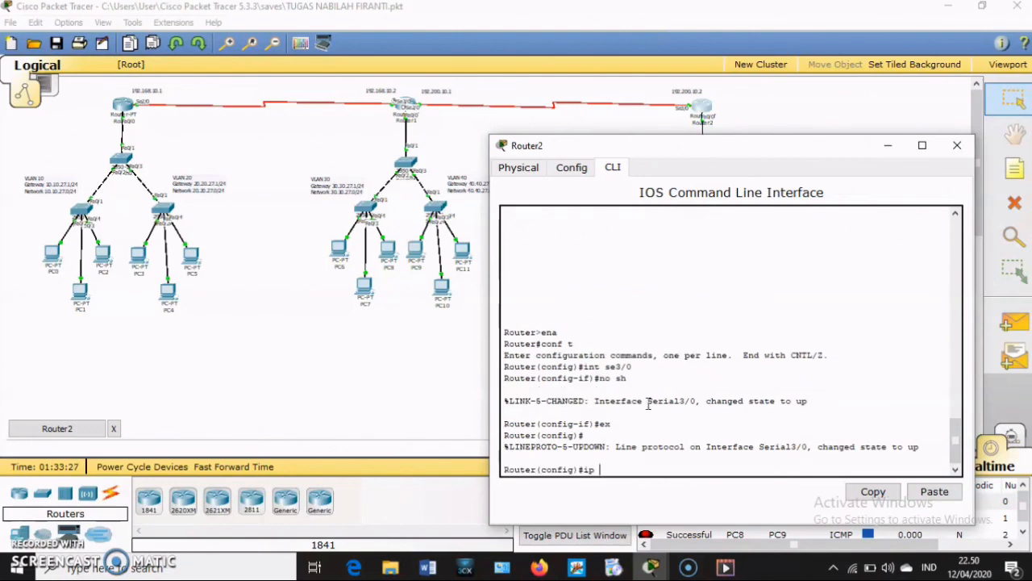
{"action": "type", "text": "route 40.40.27.0 255.255."}
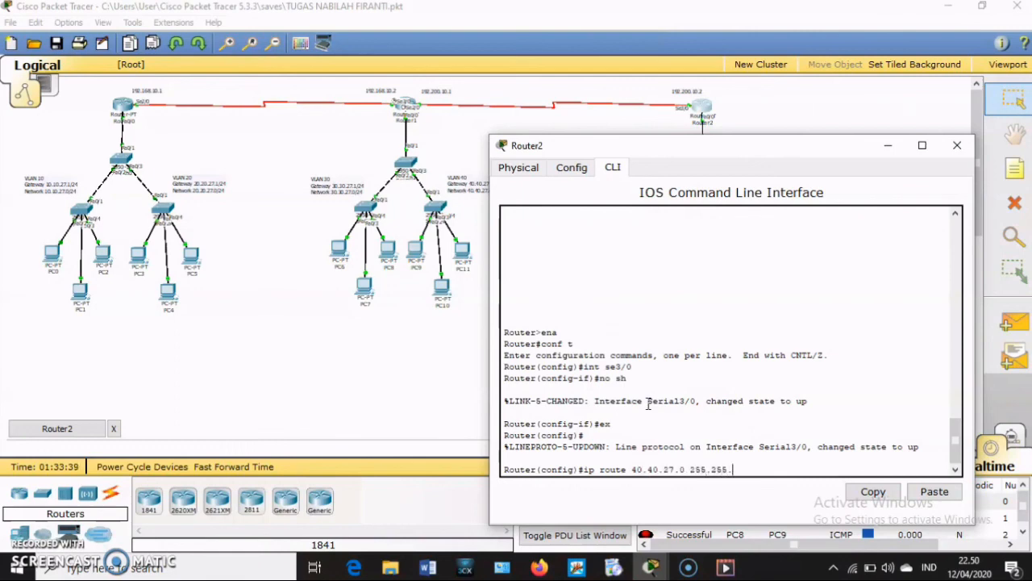
{"action": "type", "text": "255.0 i"}
{"action": "type", "text": "92.200.10.1"}
{"action": "key", "text": "Return"}
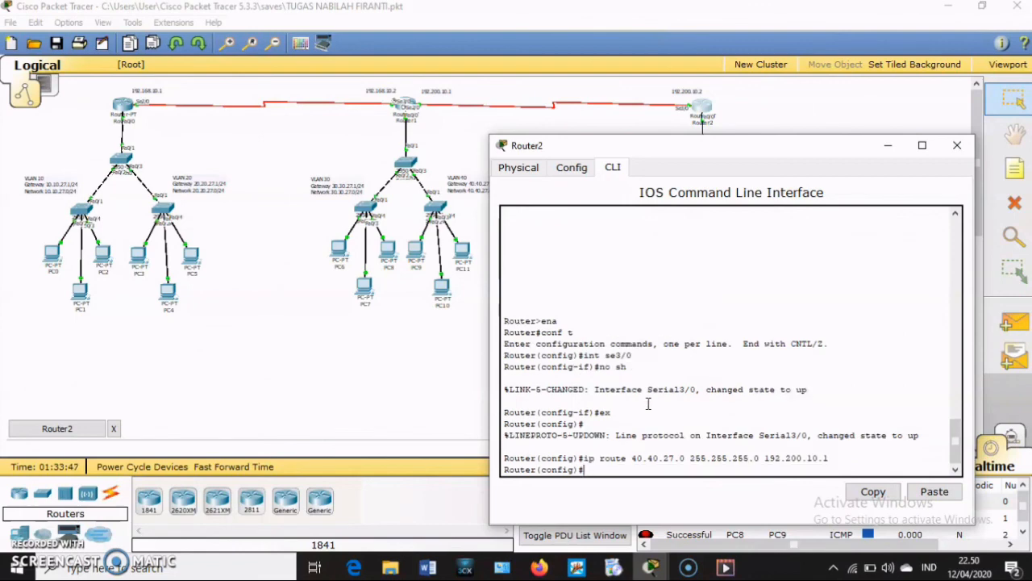
Step: Add Router2's static route to 30.30.27.0 with mask 255.255.255.0 via 192.200.10.1
{"action": "type", "text": "ip route"}
{"action": "type", "text": "30.30.27.0 255"}
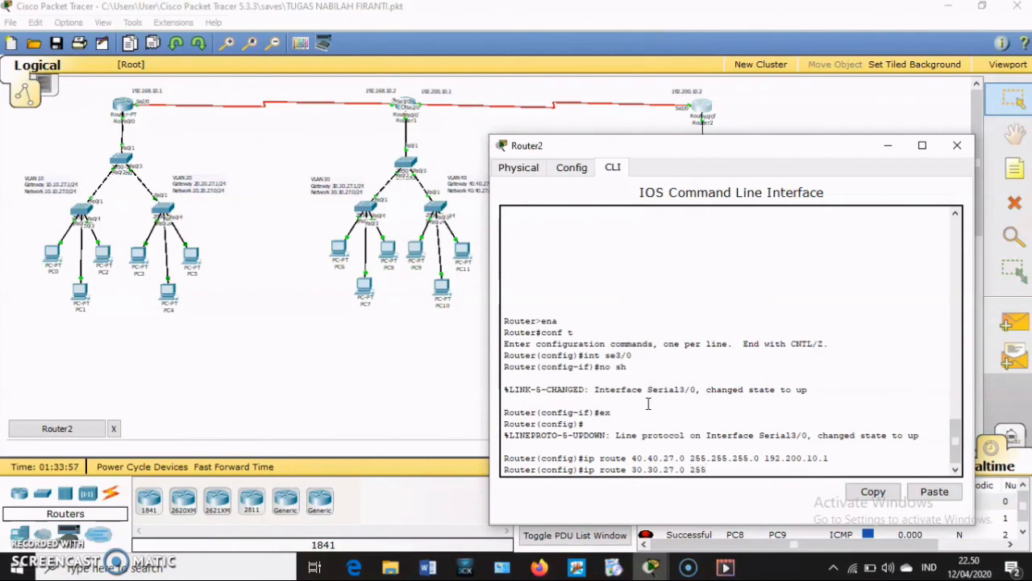
{"action": "type", "text": ".255.255.0 192.1200.10.1"}
{"action": "key", "text": "Return"}
Step: Add a static route on Router2 to 192.168.10.0 with mask 255.255.255.0 via 192.200.10.1
{"action": "type", "text": "ip "}
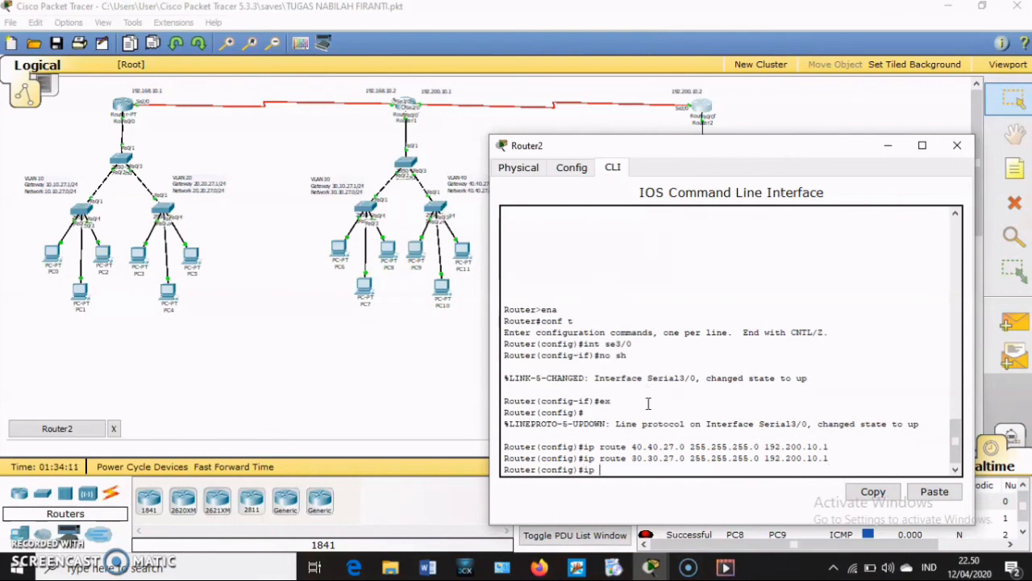
{"action": "type", "text": "route"}
{"action": "type", "text": " 192."}
{"action": "type", "text": "168.10."}
{"action": "type", "text": "1"}
{"action": "type", "text": " 255"}
{"action": "key", "text": "BackSpace"}
{"action": "key", "text": "BackSpace"}
{"action": "key", "text": "BackSpace"}
{"action": "key", "text": "BackSpace"}
{"action": "key", "text": "BackSpace"}
{"action": "type", "text": "0 25"}
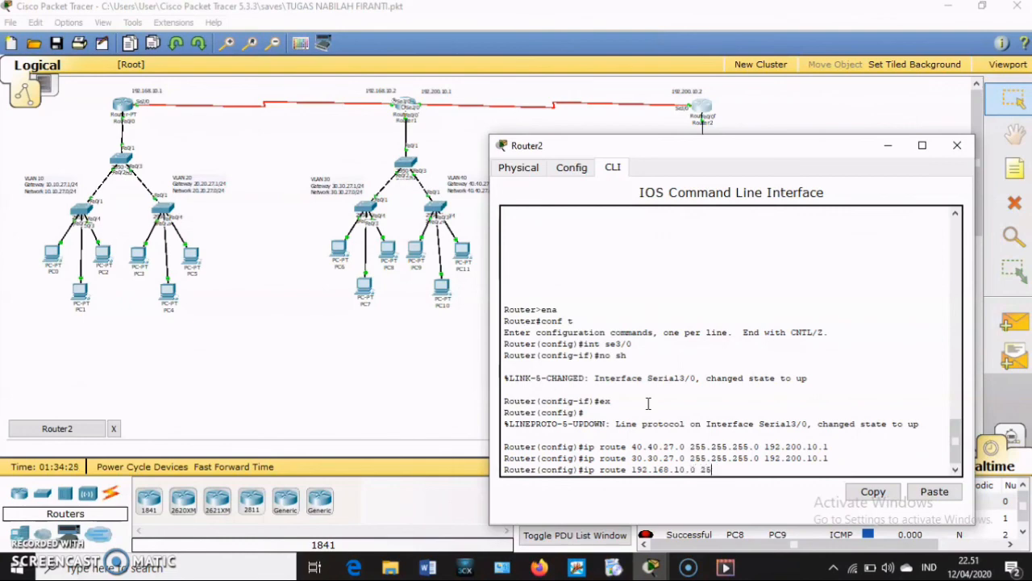
{"action": "type", "text": "5.255.255.0 192.200.10.2"}
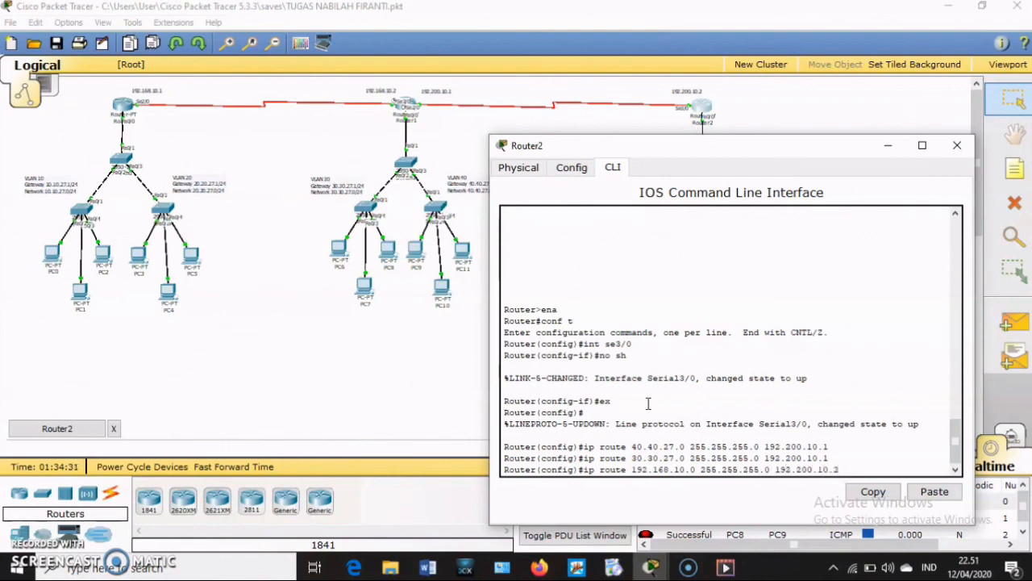
{"action": "key", "text": "BackSpace"}
{"action": "type", "text": "1"}
{"action": "key", "text": "Return"}
Step: Add Router2's static route to 20.20.27.0 with mask 255.255.255.0 via 192.200.10.1
{"action": "type", "text": "ig)#i"}
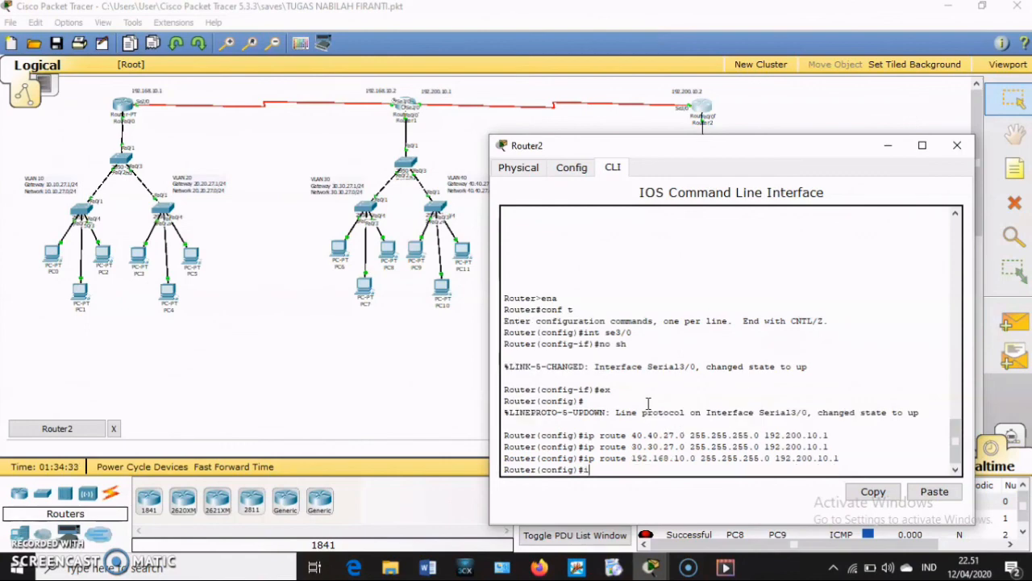
{"action": "type", "text": "p route 20.20.27.0 255.255.255.255"}
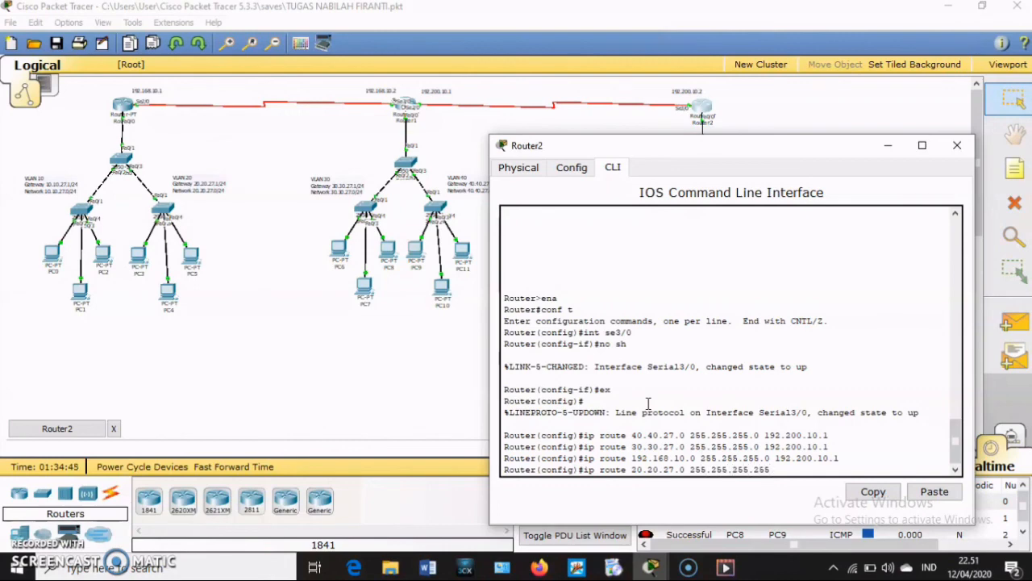
{"action": "key", "text": "BackSpace"}
{"action": "key", "text": "BackSpace"}
{"action": "type", "text": "0 192.200.10.1"}
{"action": "key", "text": "Return"}
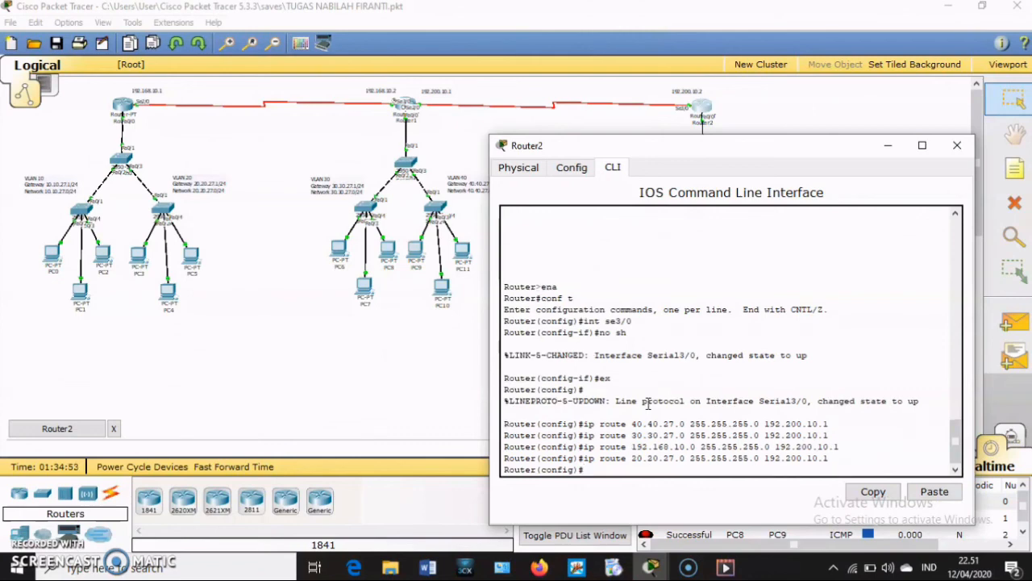
Step: Add Router2's static route to 10.10.27.0 with mask 255.255.255.0 via 192.200.10.1 and close the router's window
{"action": "type", "text": "ip route 10.10.27.0 255.255.255."}
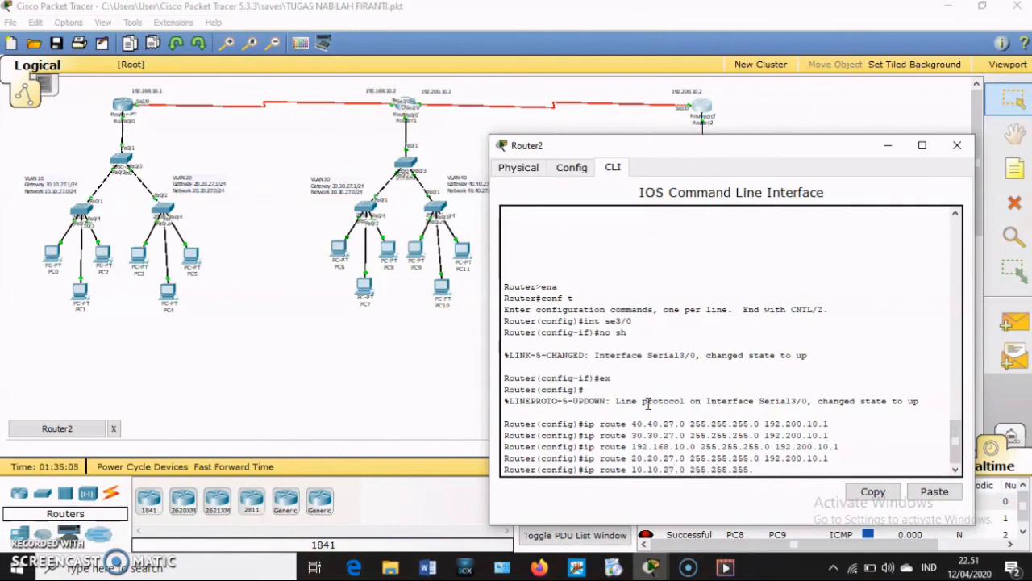
{"action": "type", "text": "0 192.200.10.1"}
{"action": "key", "text": "Return"}
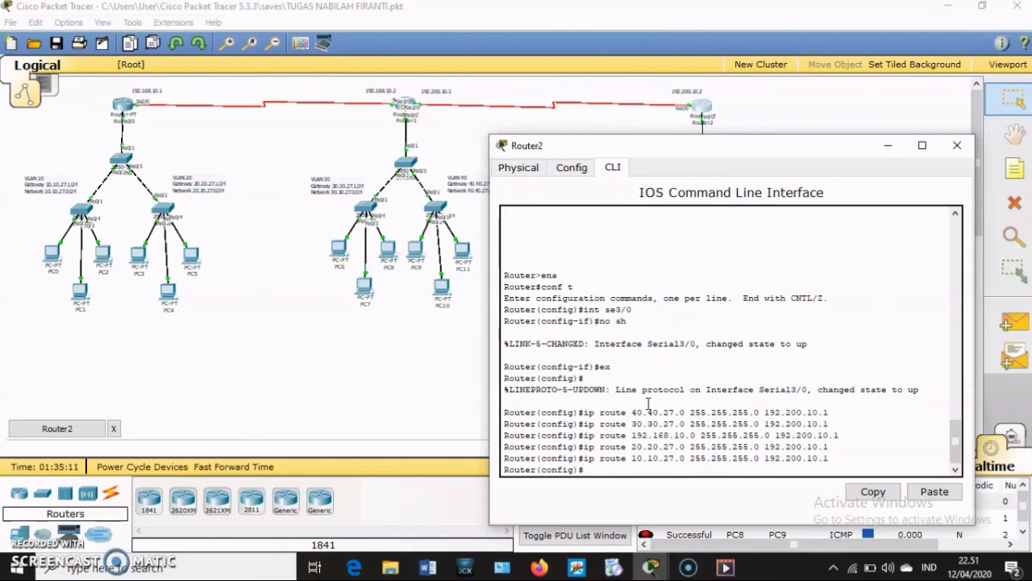
{"action": "left_click", "coordinate": [957, 145]}
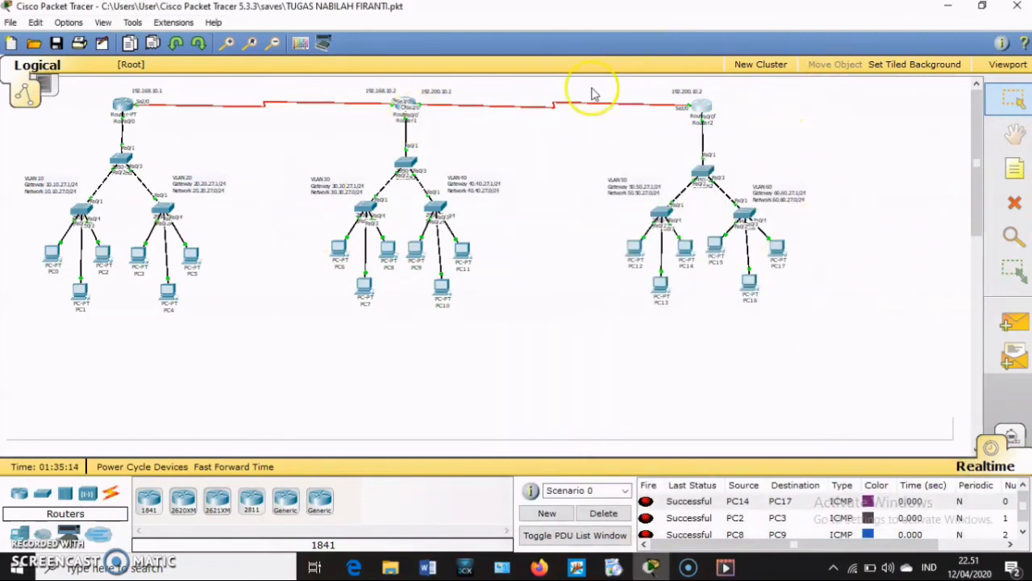